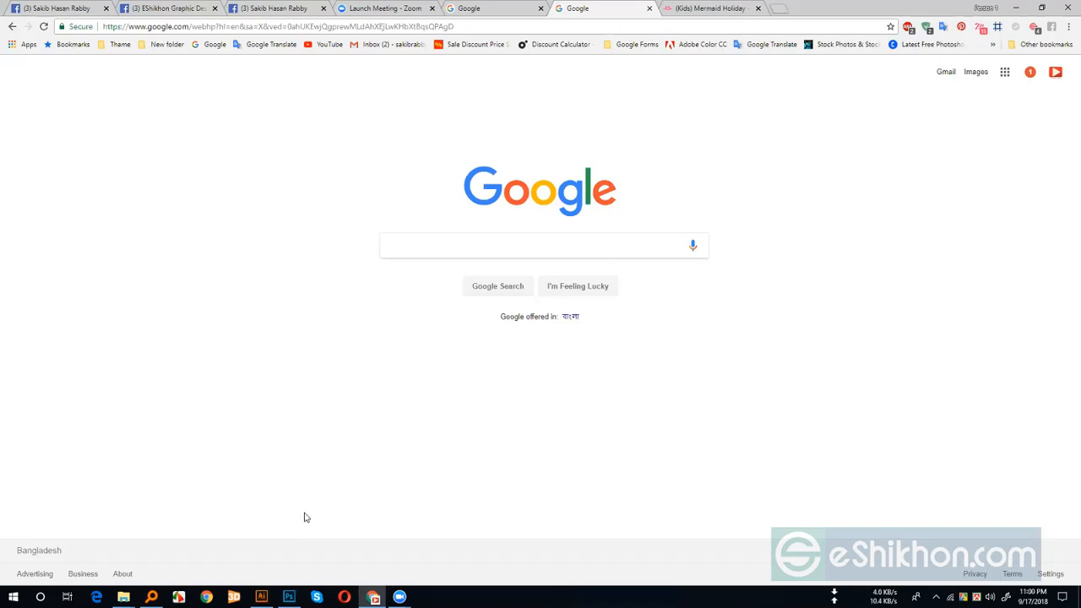
Switch to Illustrator and close the COLLEGE artwork EPS and the Untitled-2 document without saving changes
left_click(261, 597)
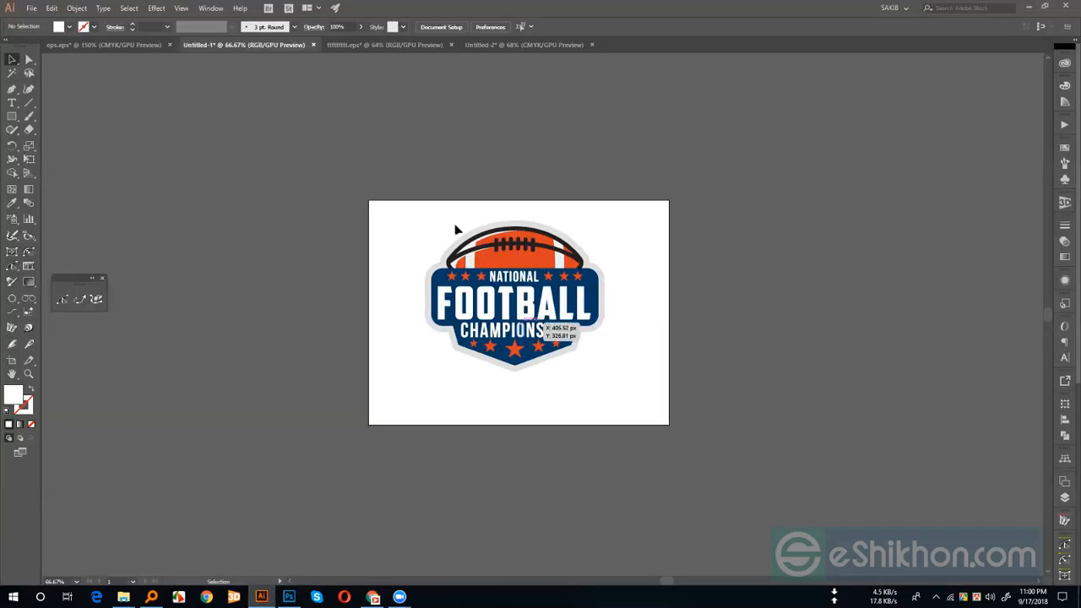
left_click(400, 44)
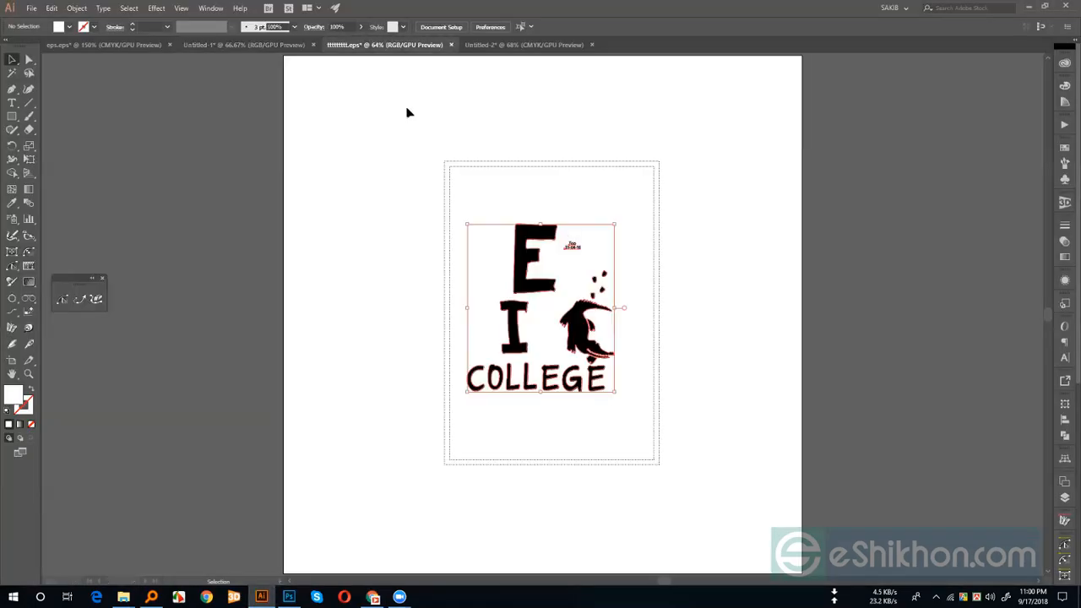
left_click(452, 45)
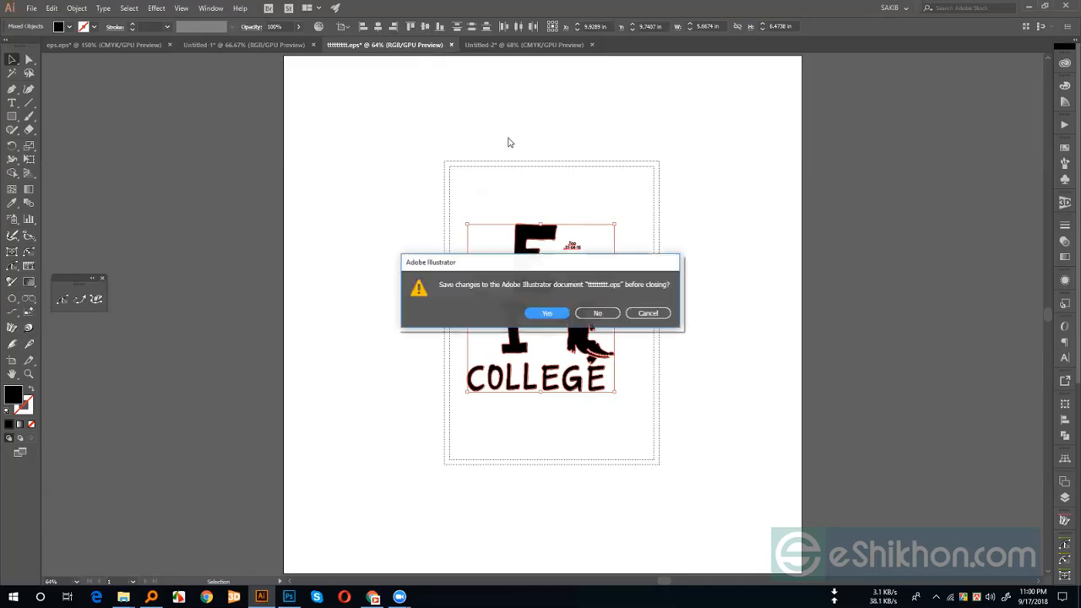
left_click(598, 315)
left_click(392, 48)
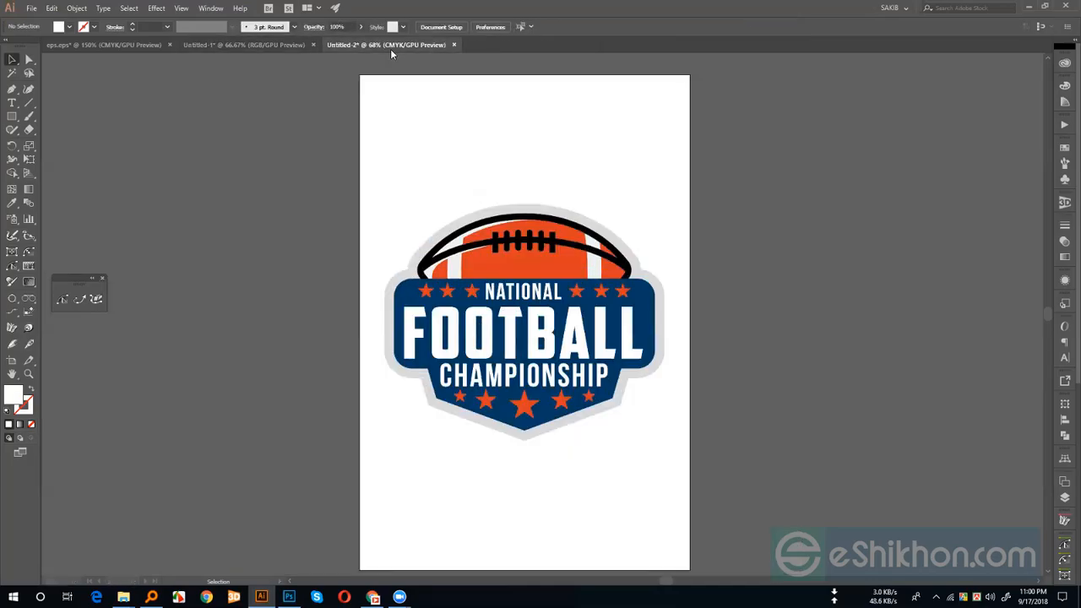
left_click(454, 46)
left_click(600, 313)
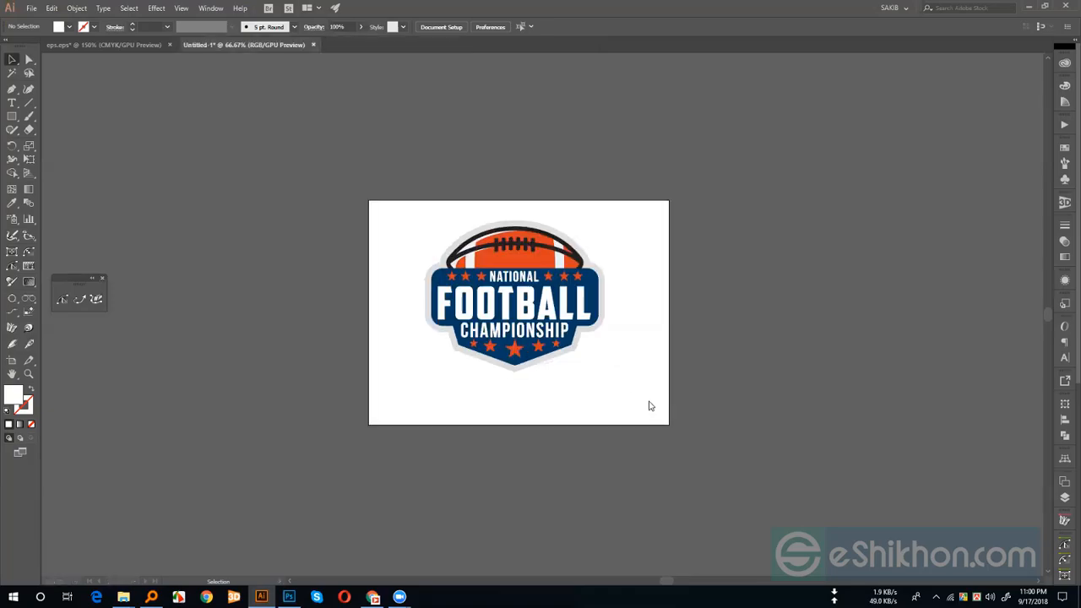
In eps.eps, select the leftmost football logo and invert the selection to the other two logo copies
left_click(142, 45)
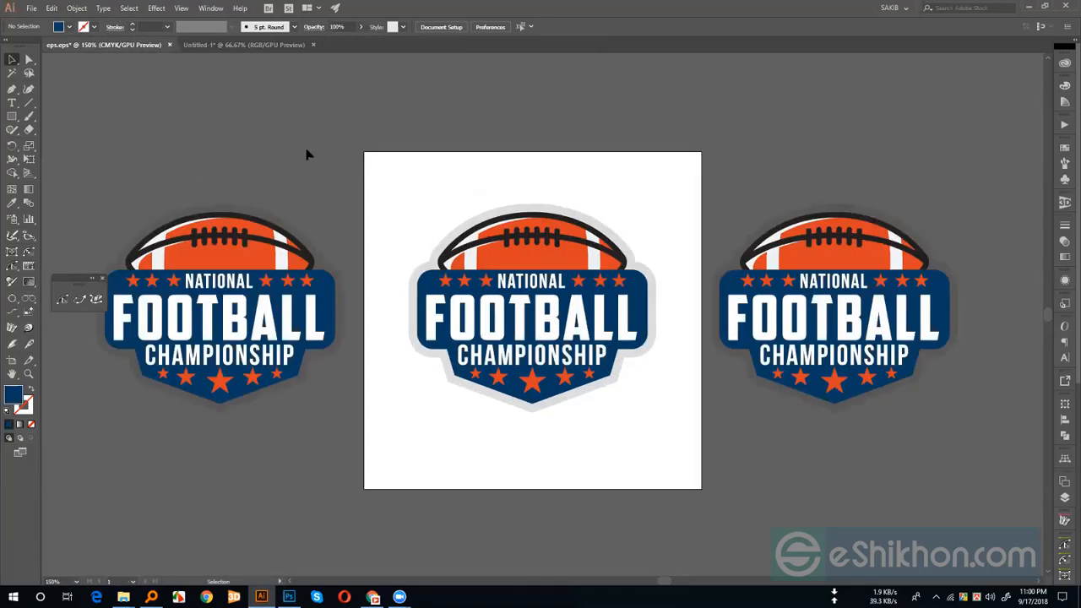
left_click(13, 58)
left_click_drag(91, 189, 337, 454)
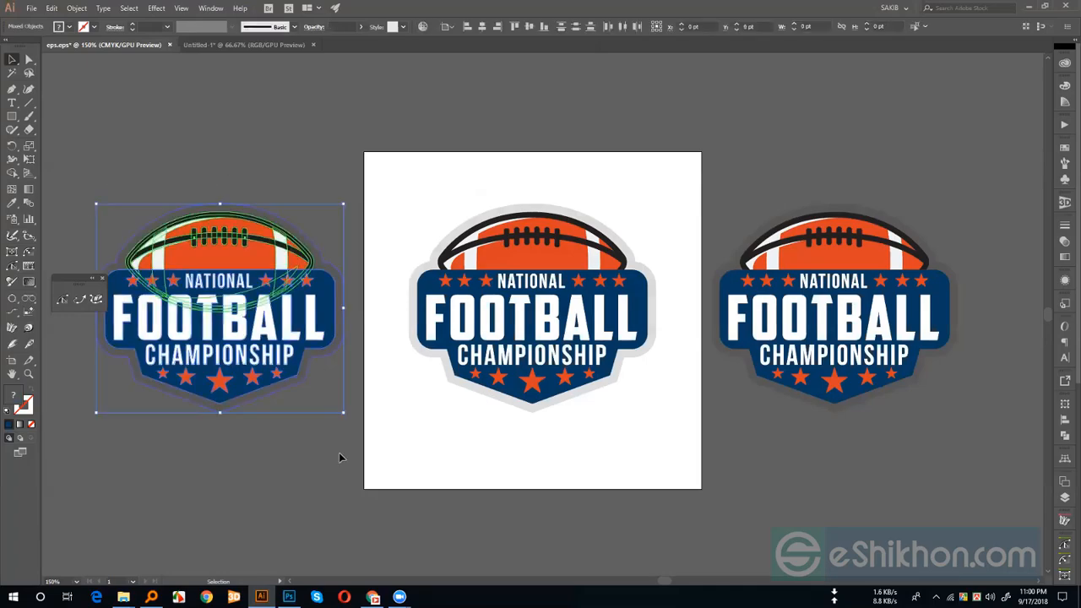
left_click(129, 9)
left_click(162, 72)
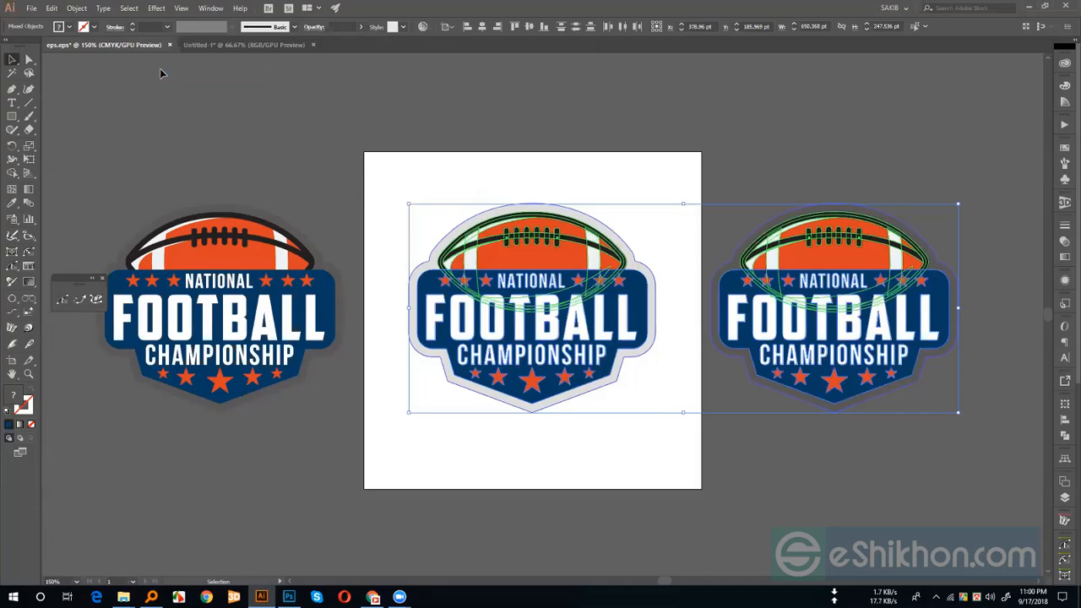
left_click(210, 132)
Select all paths sharing the orange football's fill color in the leftmost logo and recolor them CMYK Green
left_click_drag(210, 132, 500, 207)
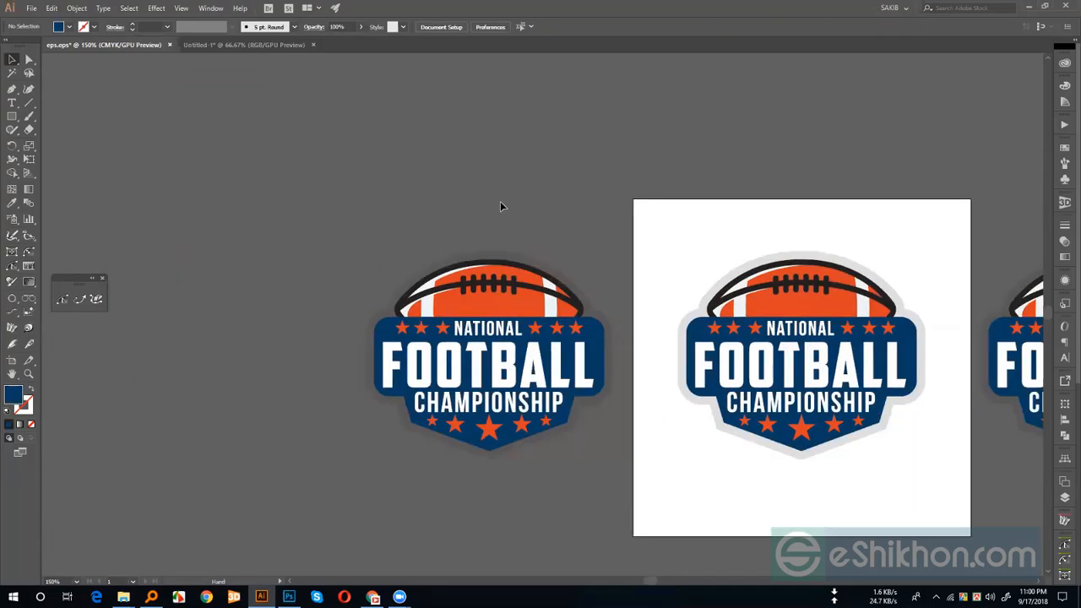
key("a")
left_click(493, 304)
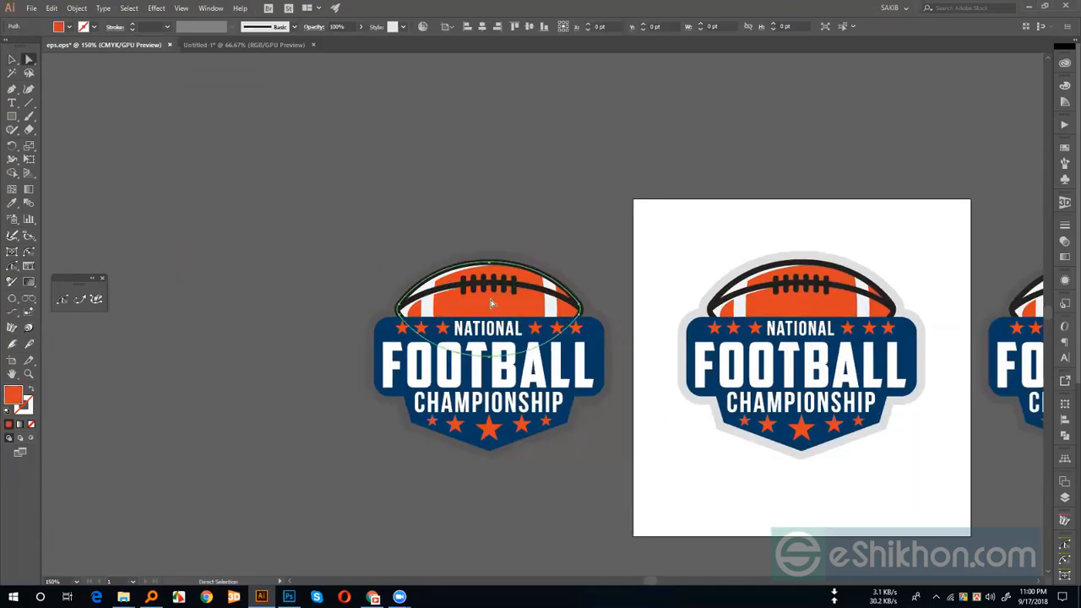
left_click(128, 8)
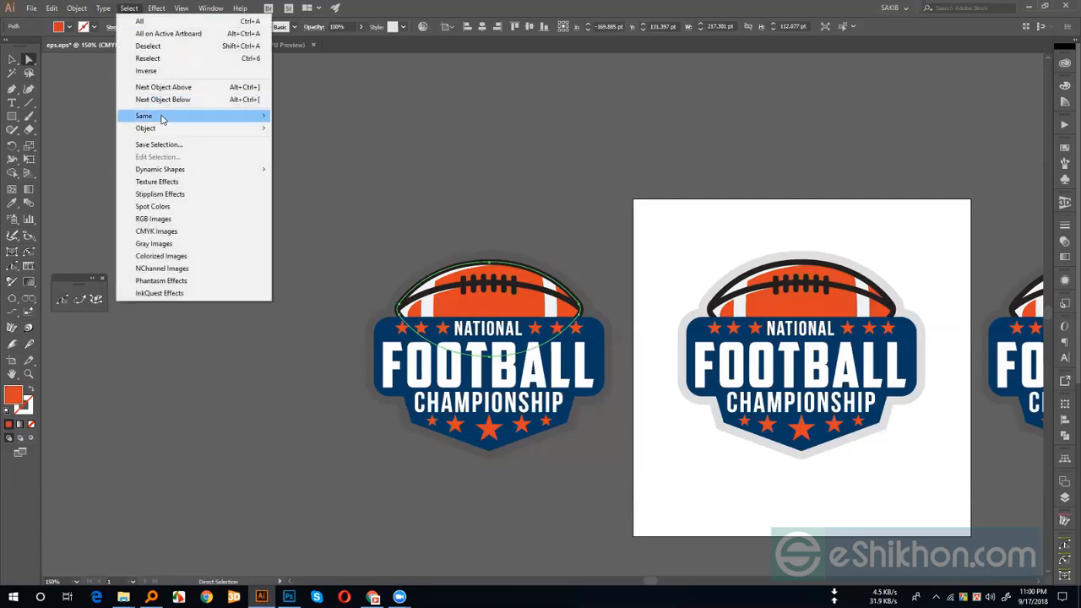
mouse_move(157, 116)
left_click(317, 157)
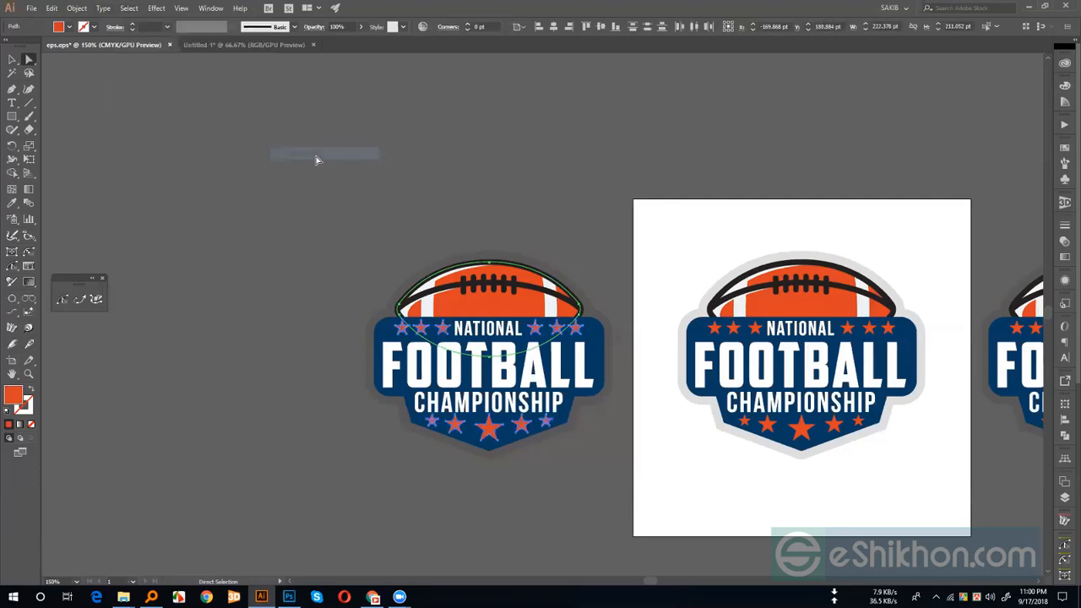
left_click(1064, 147)
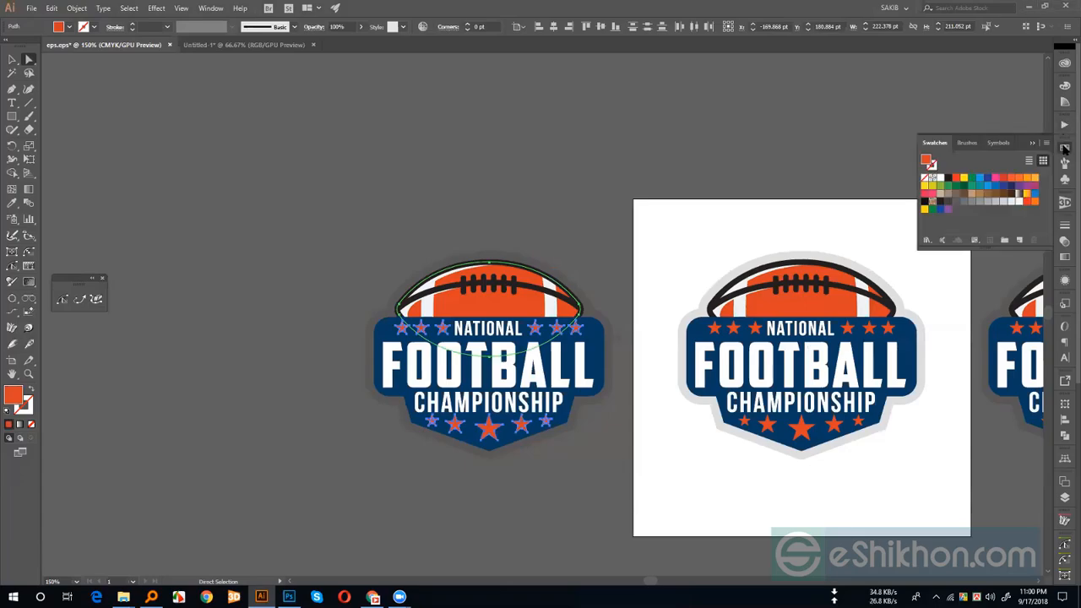
left_click(971, 178)
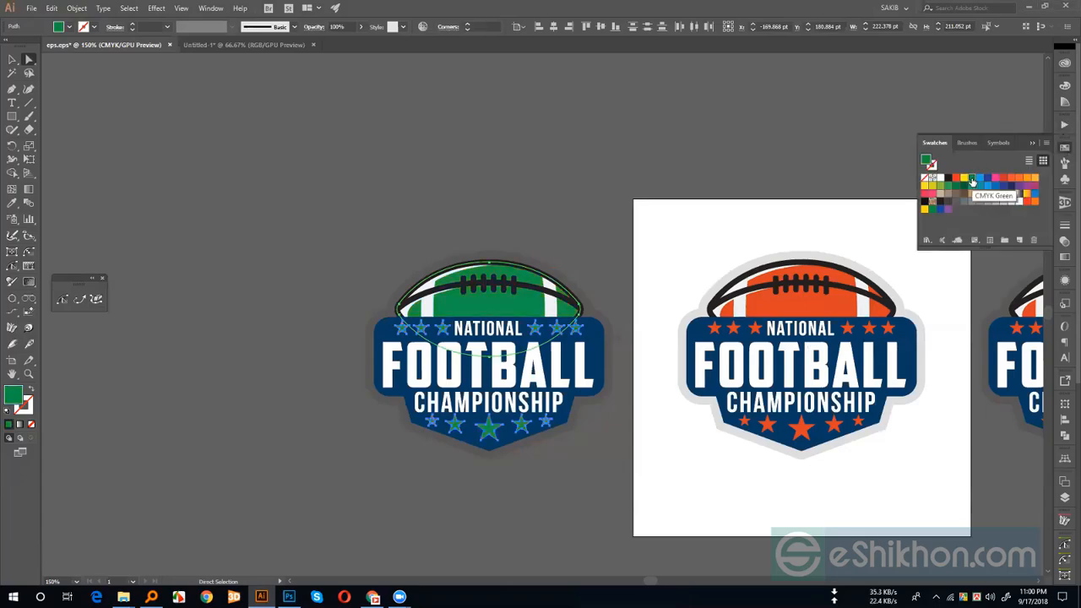
left_click(522, 182)
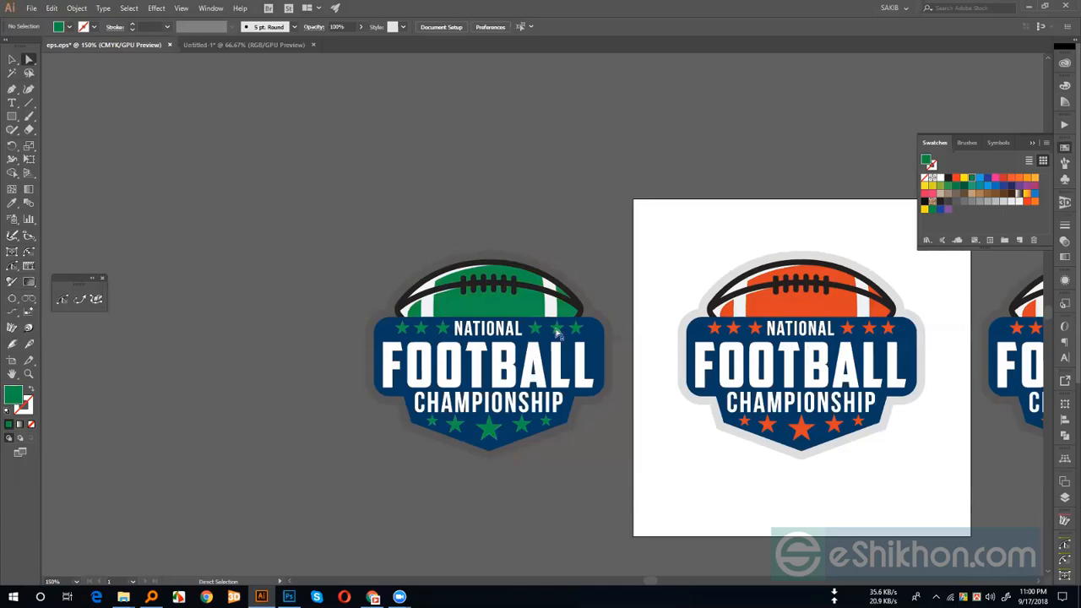
Try a dark indigo fill on the leftmost logo's blue badge shape and undo the color change
left_click(592, 348)
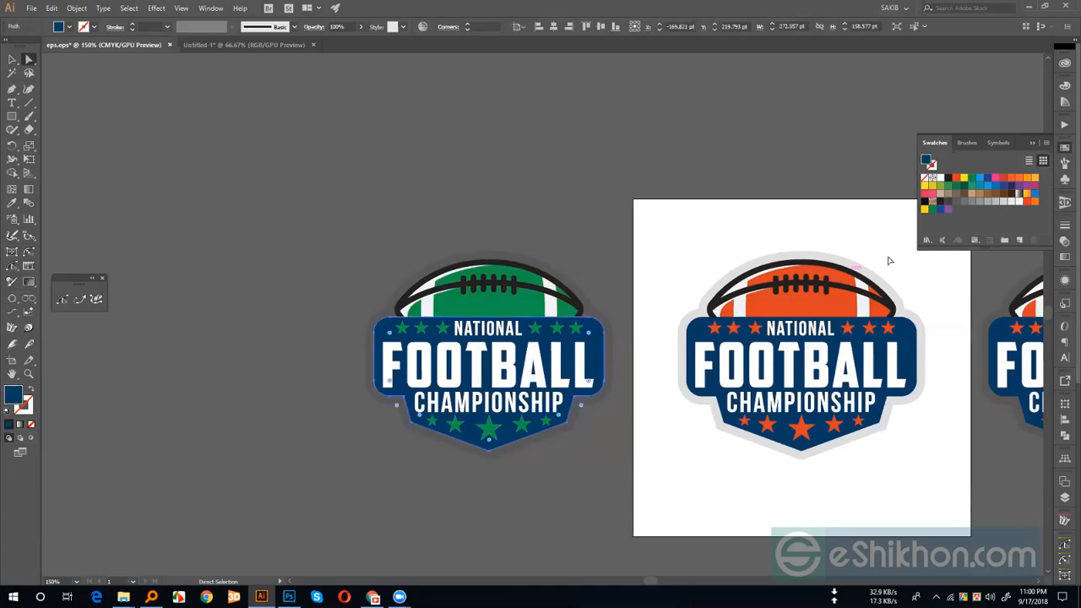
left_click(1011, 186)
left_click(543, 149)
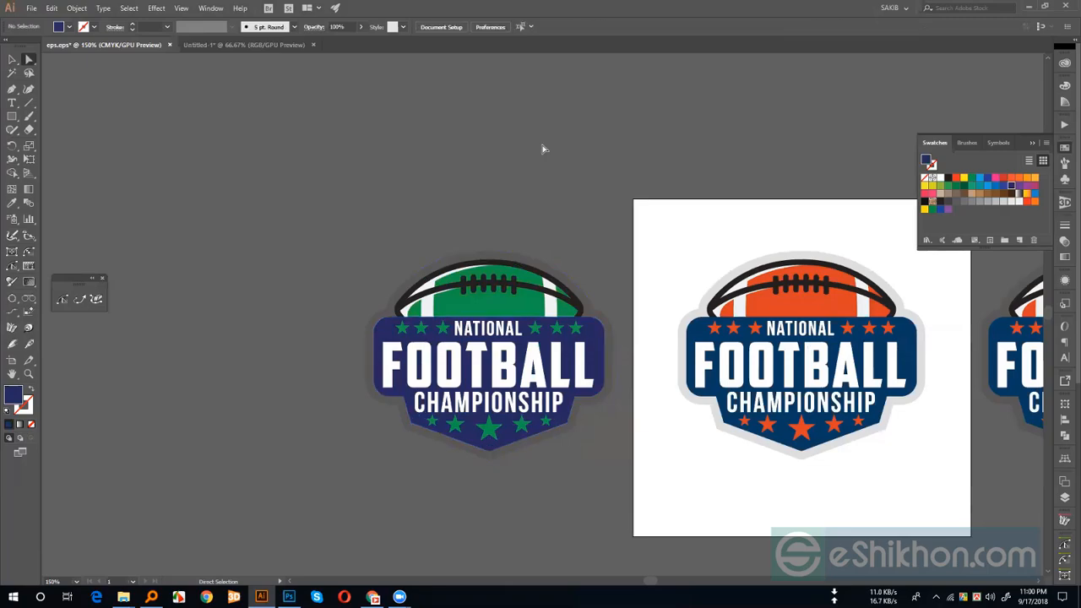
key("ctrl+z")
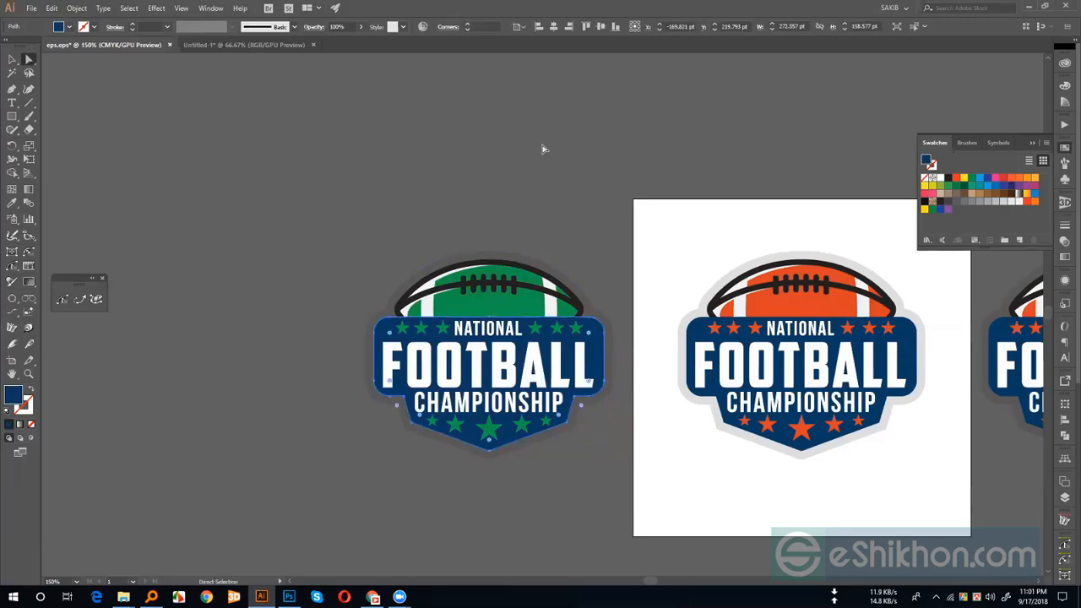
left_click(543, 148)
Switch to the browser and open the black-and-white T-shirt image shared in the Facebook chat
left_click(372, 597)
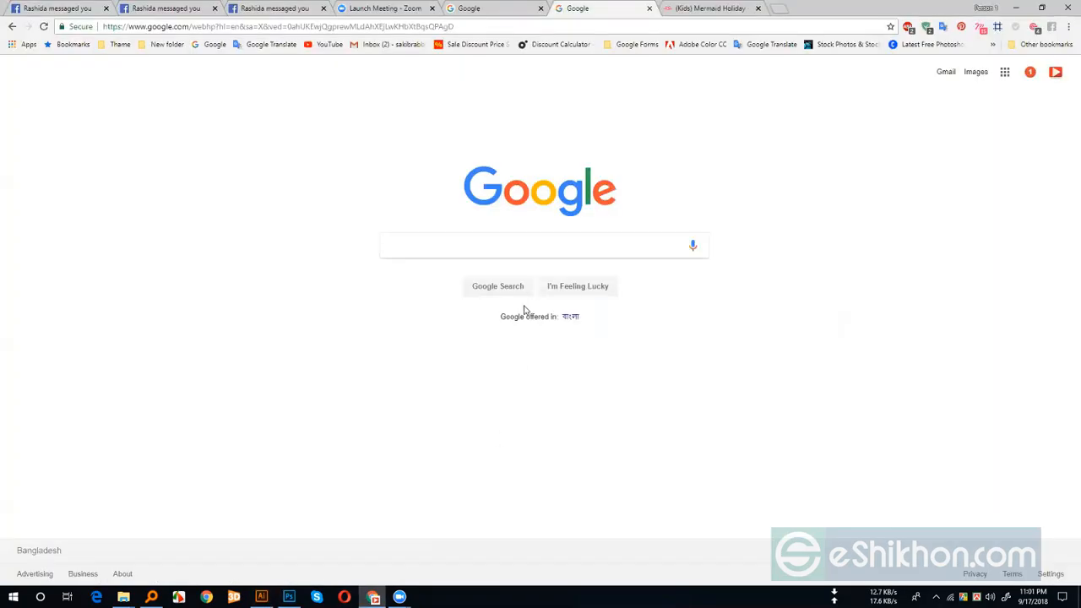
left_click(260, 10)
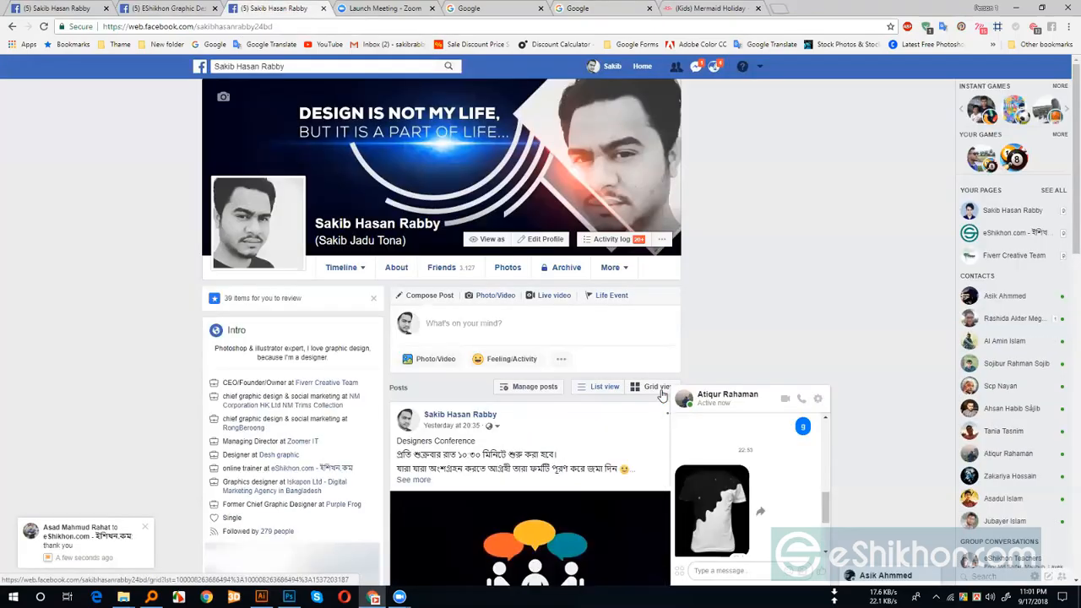
left_click(662, 387)
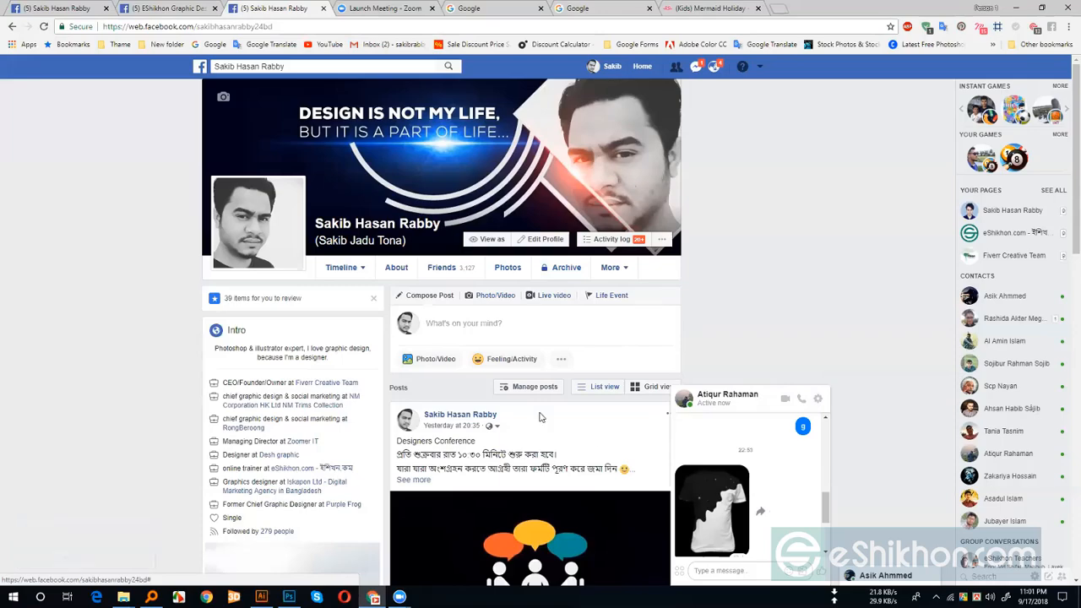
left_click(720, 504)
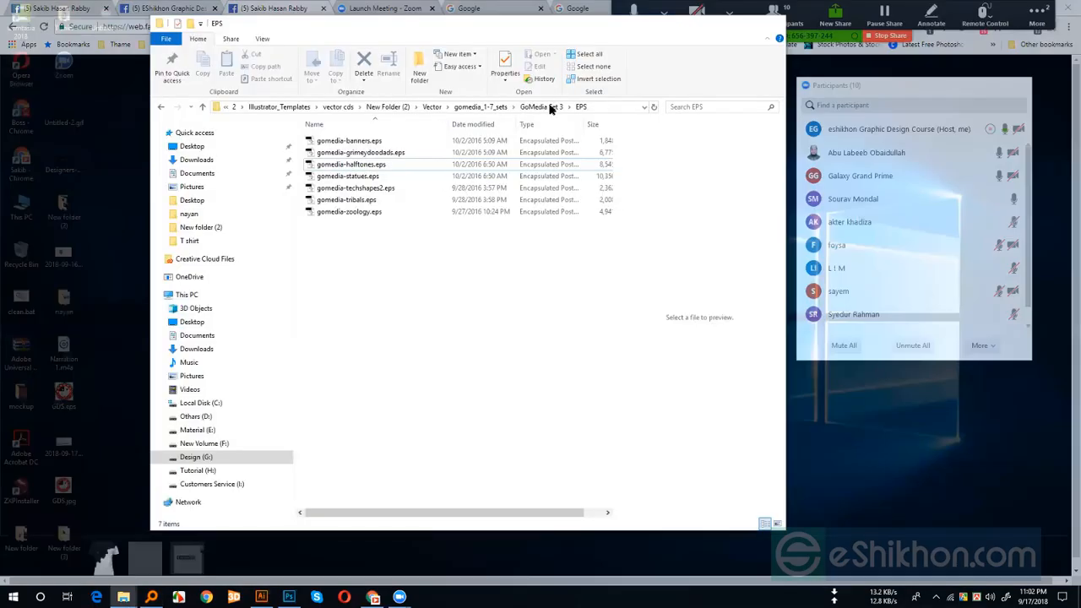
Browse to the EPS folder inside GoMedia Set 3 and open gomedia-halftones.eps in Illustrator
left_click(521, 108)
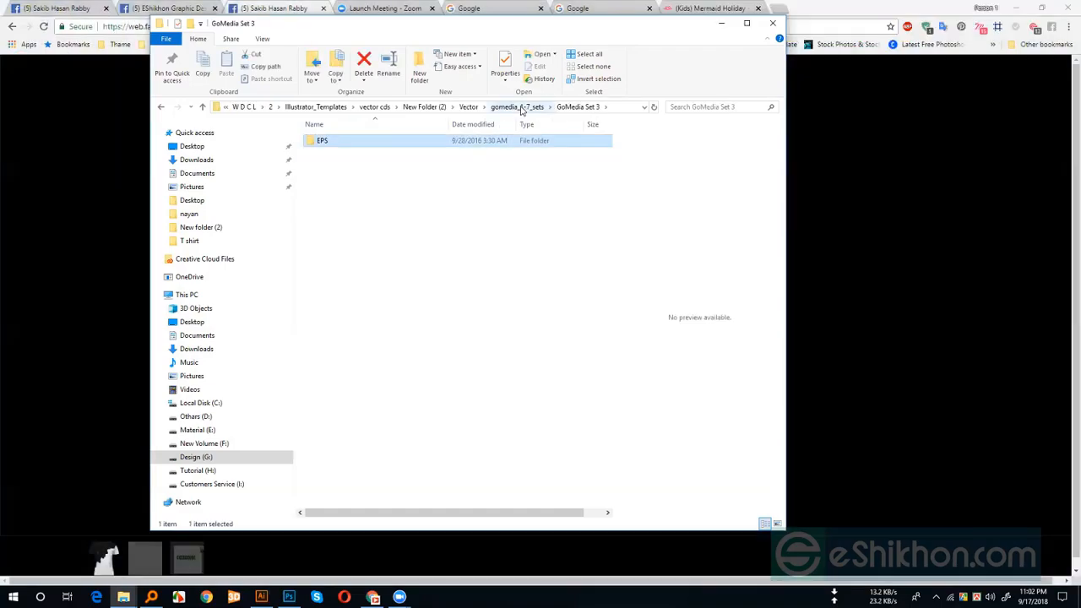
left_click(521, 108)
double_click(348, 166)
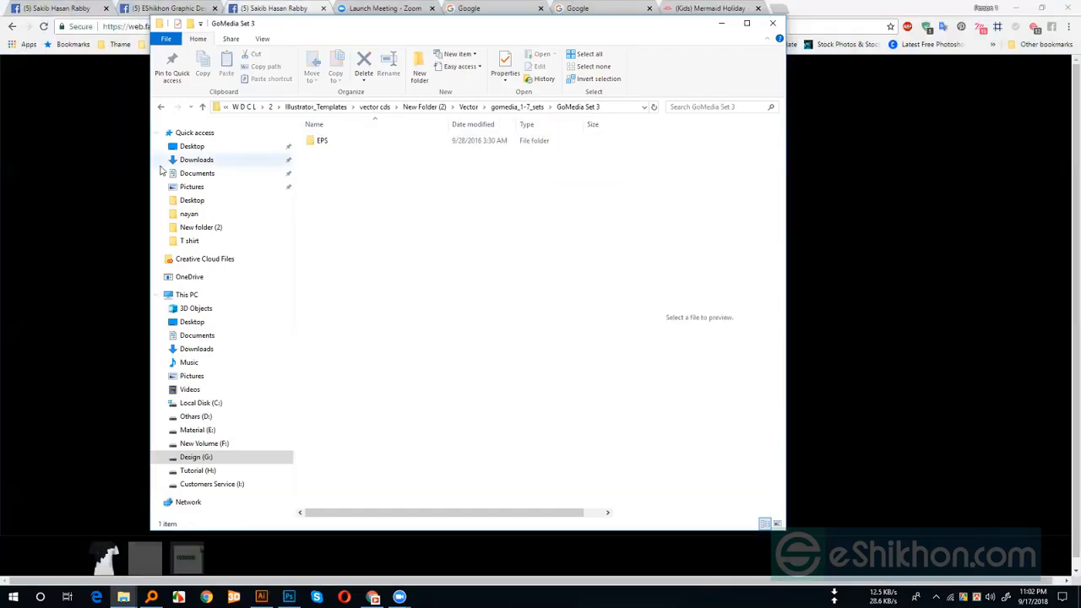
double_click(341, 145)
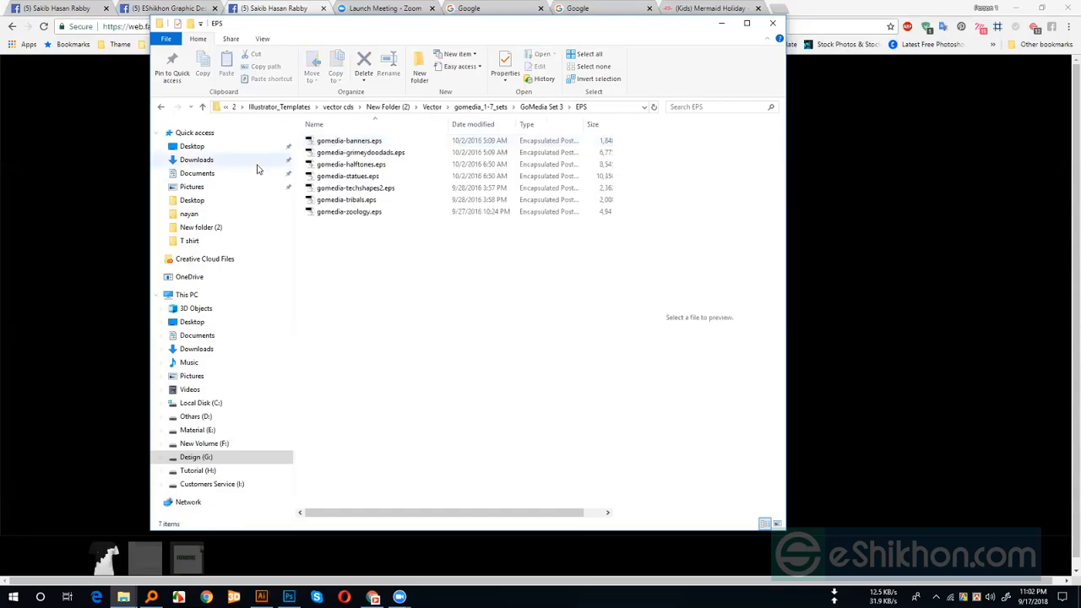
left_click(357, 145)
left_click(353, 165)
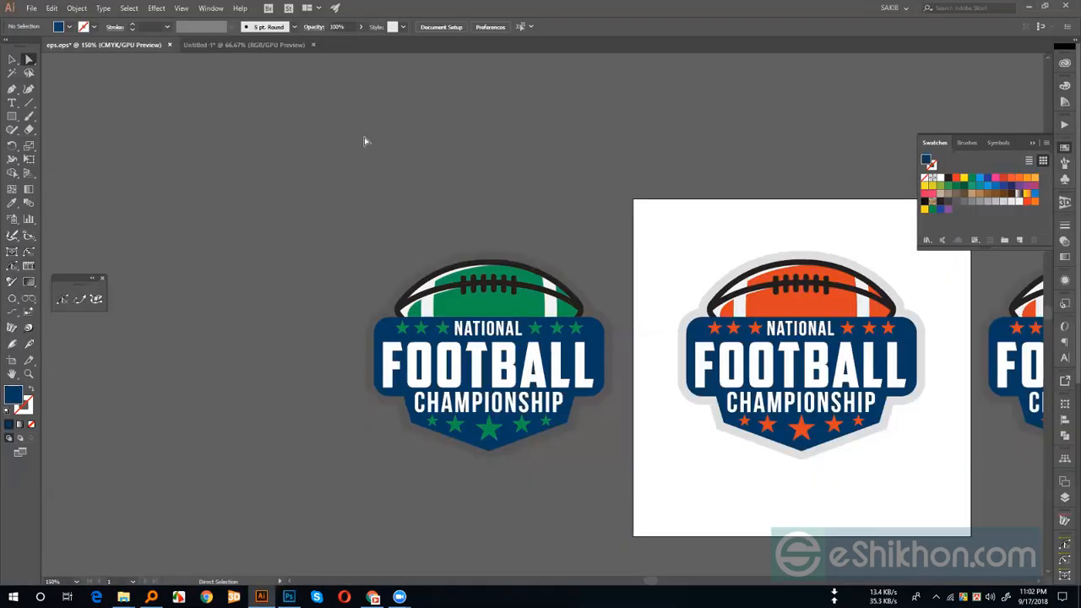
key("ctrl+Tab")
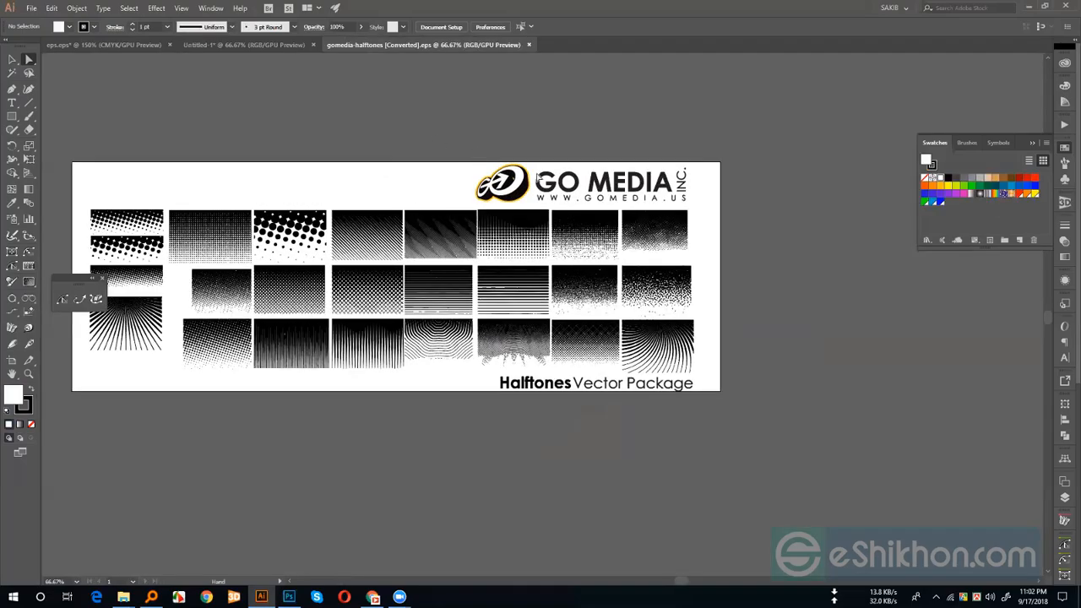
Delete the GO MEDIA logo with its web address and the Halftones Vector Package title from the halftones artboard
key("ctrl+a")
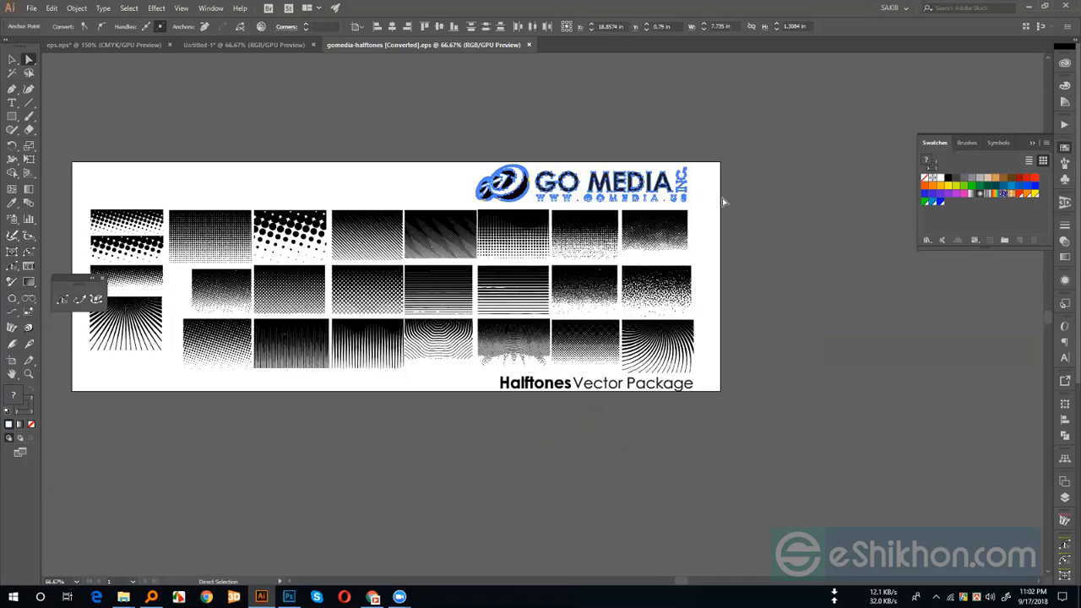
left_click(12, 59)
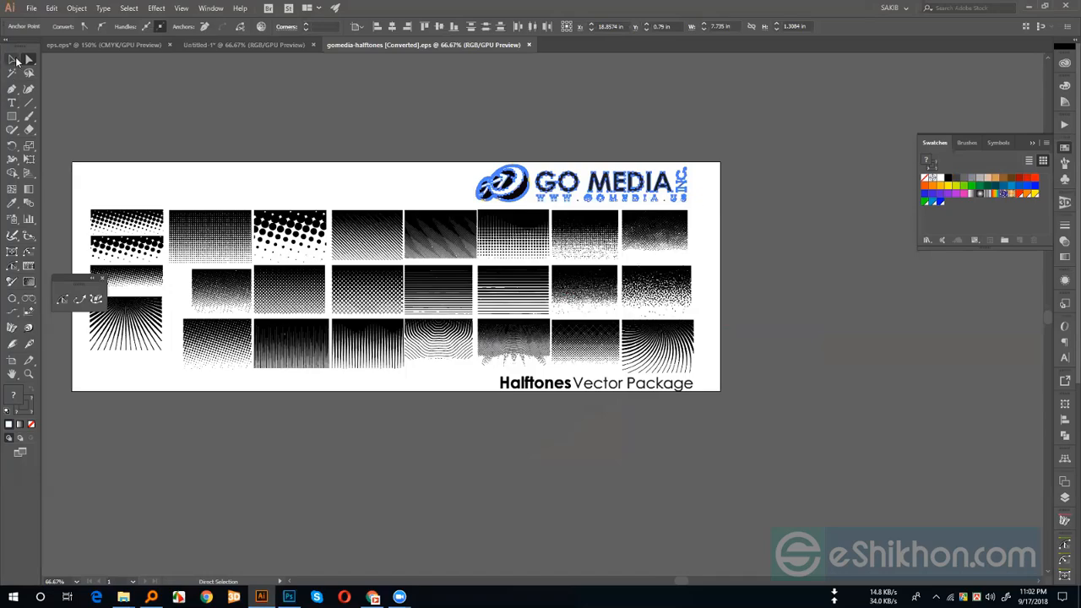
left_click(693, 201)
key("Delete")
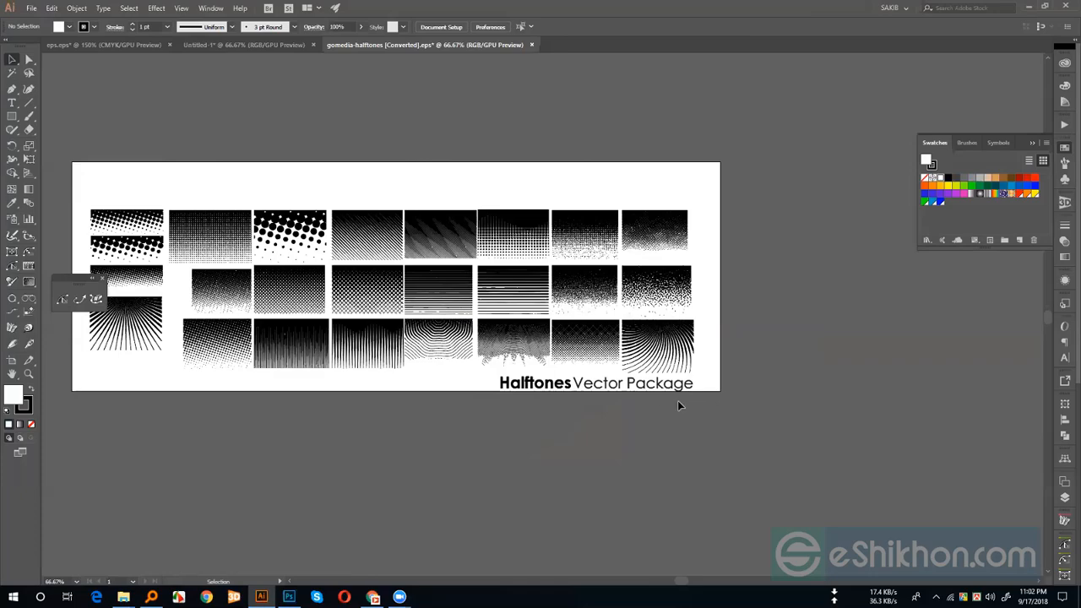
left_click(500, 382)
key("Delete")
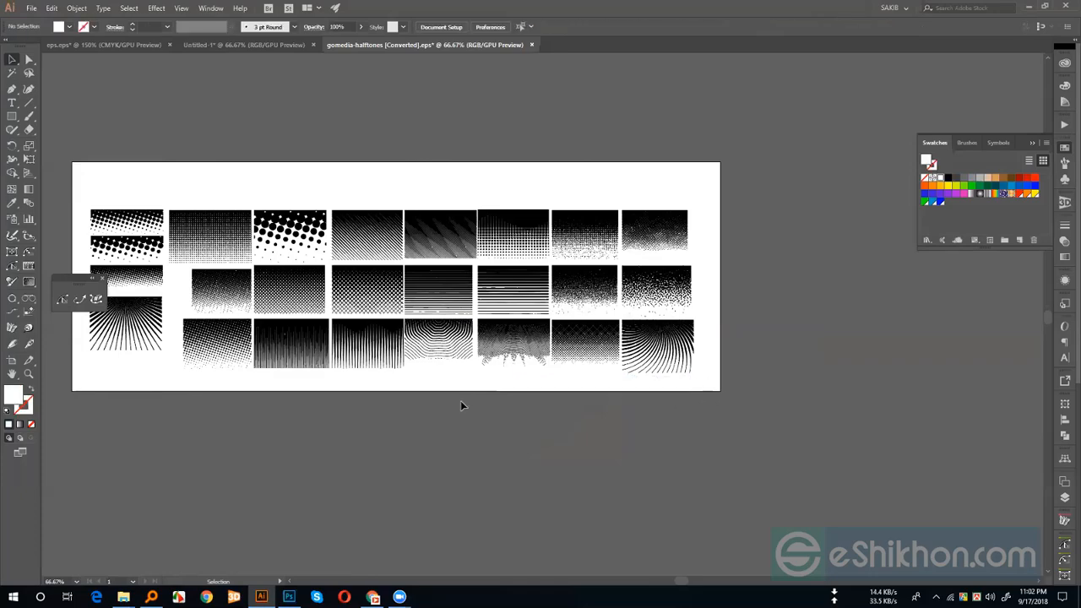
Copy the radiating sunburst texture from the halftones artboard
left_click_drag(405, 409, 457, 402)
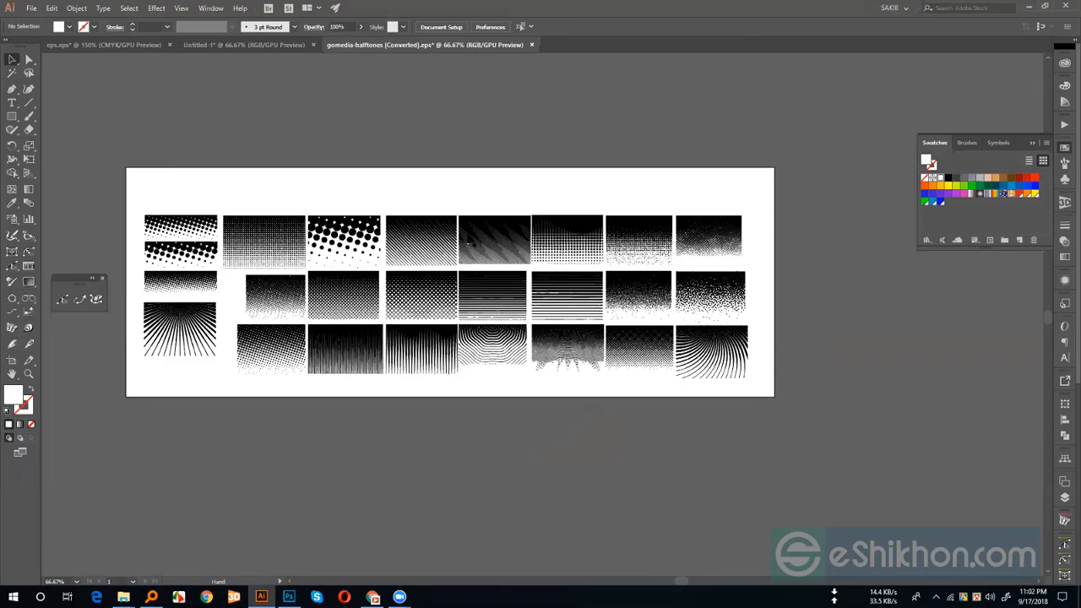
left_click_drag(432, 233, 458, 233)
left_click(454, 236)
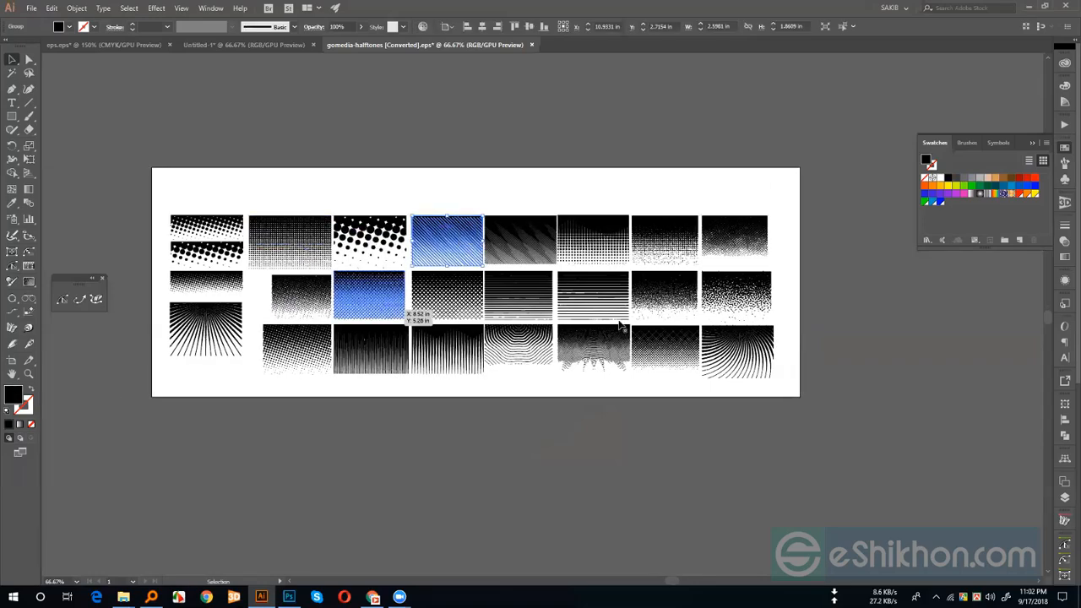
left_click(233, 327)
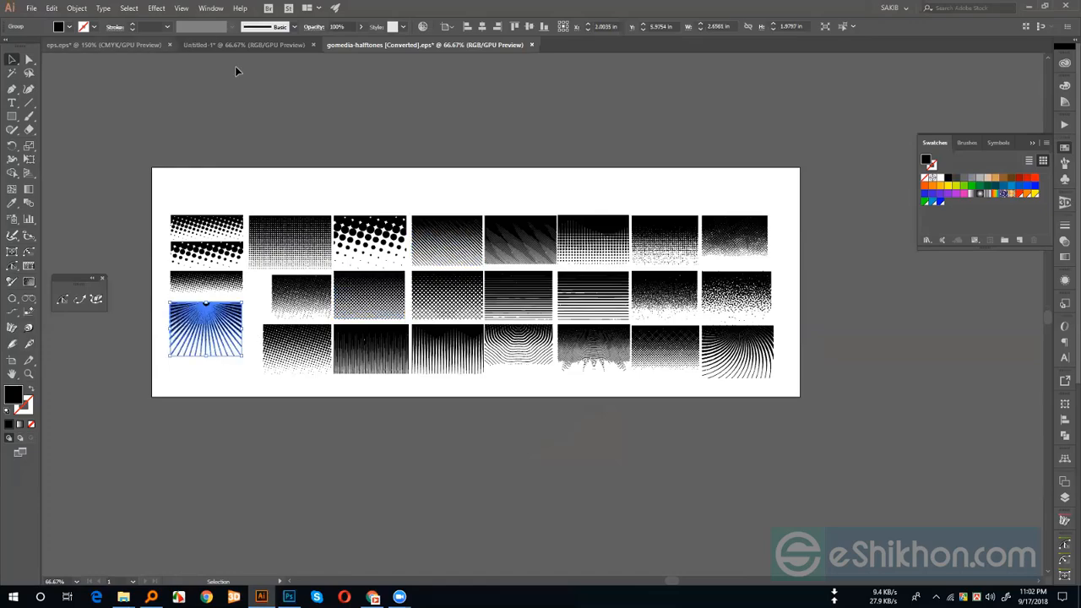
Replace the football logo in the Untitled-1 document with the copied sunburst texture
left_click(140, 45)
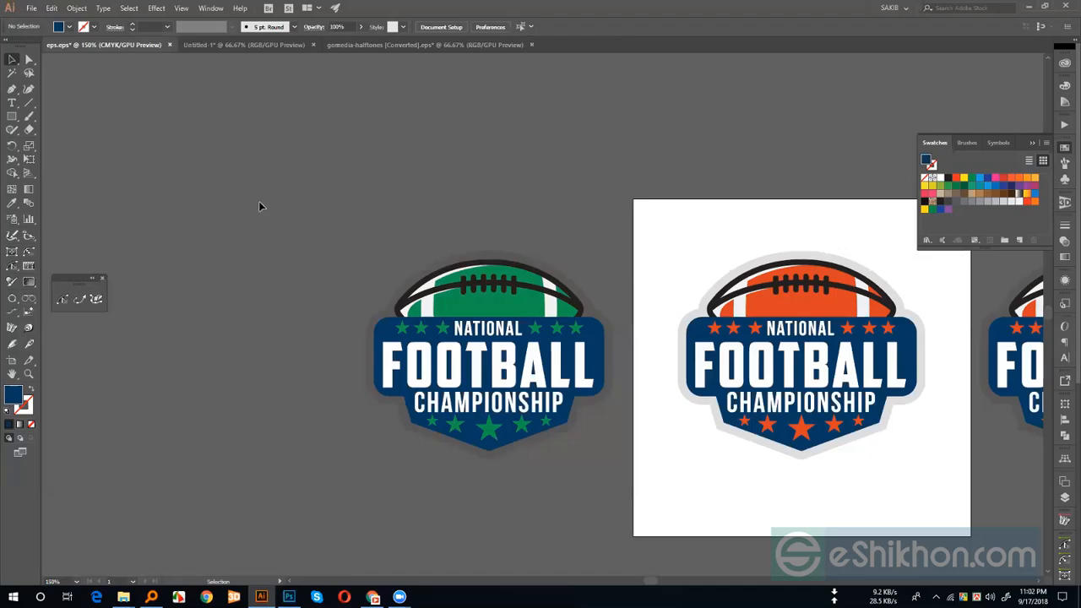
left_click_drag(617, 218, 260, 203)
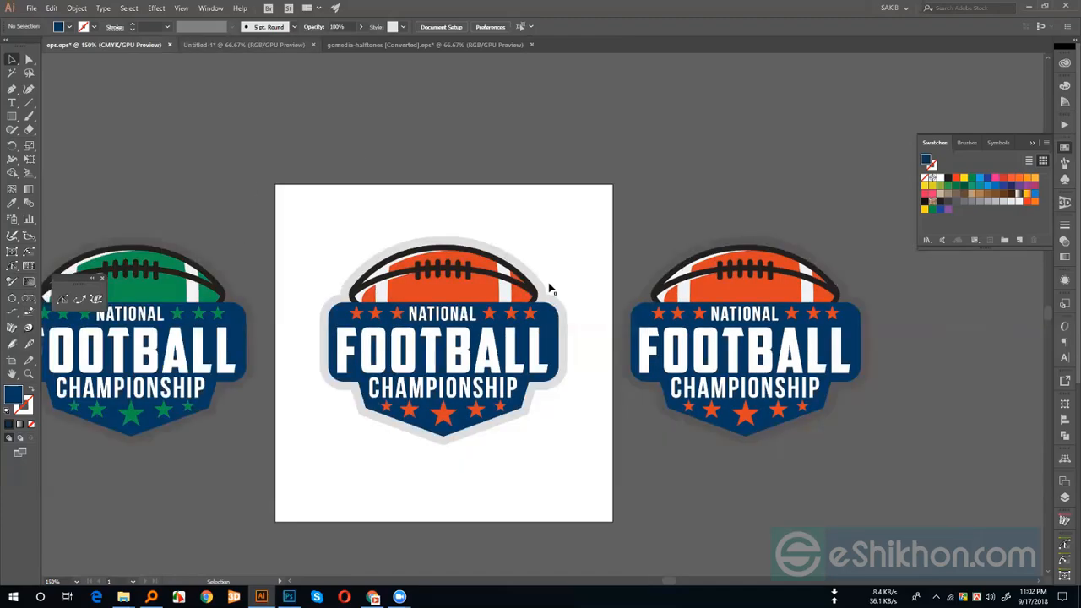
key("ctrl+Tab")
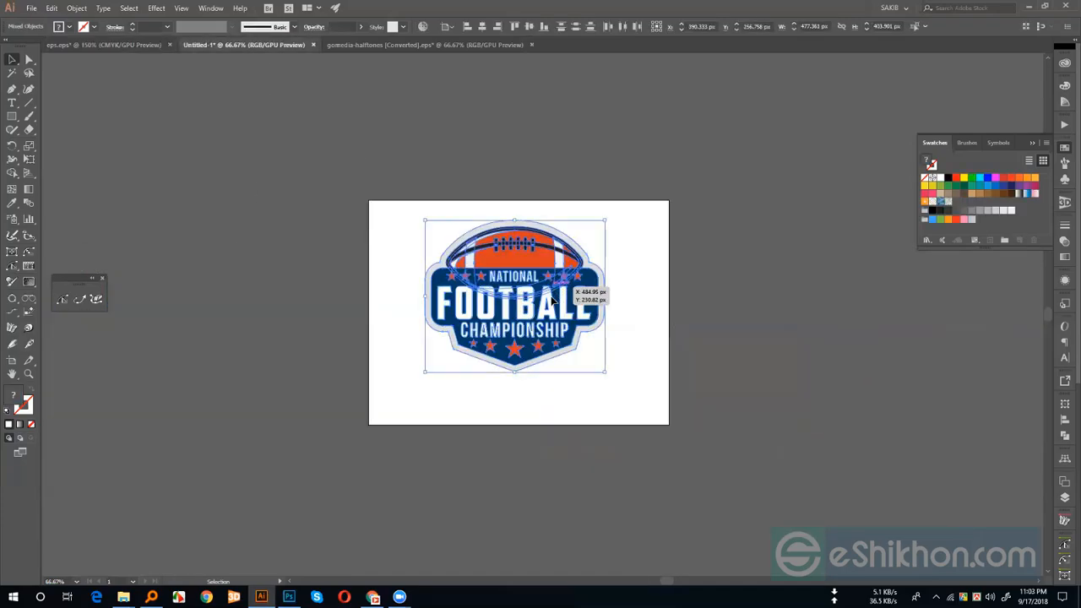
key("Delete")
key("ctrl+v")
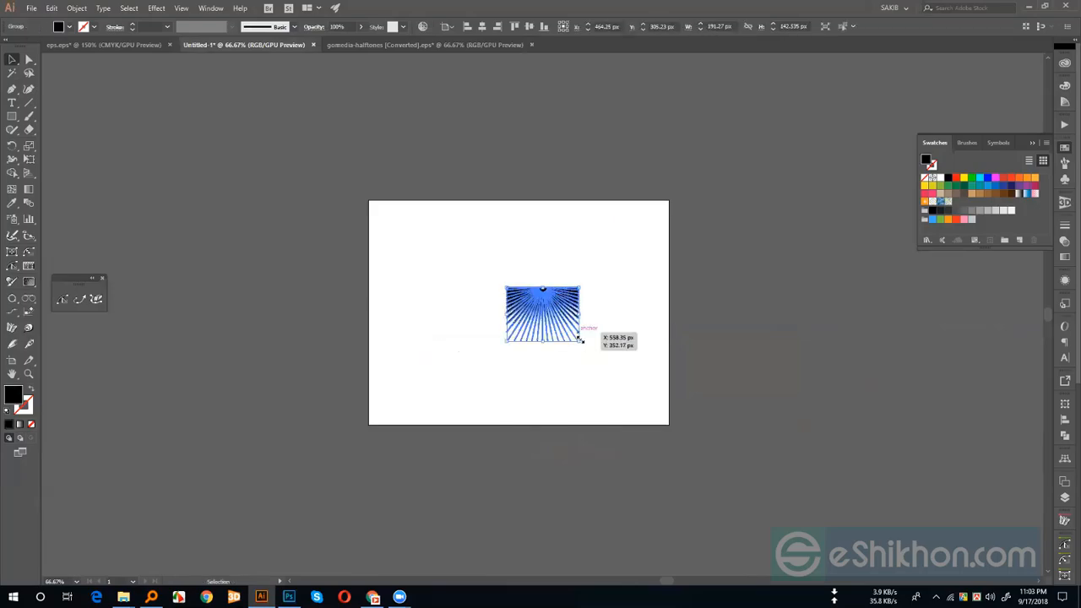
Enlarge the sunburst to about 595 × 443 px and centre it horizontally on the artboard
left_click_drag(579, 341, 653, 412)
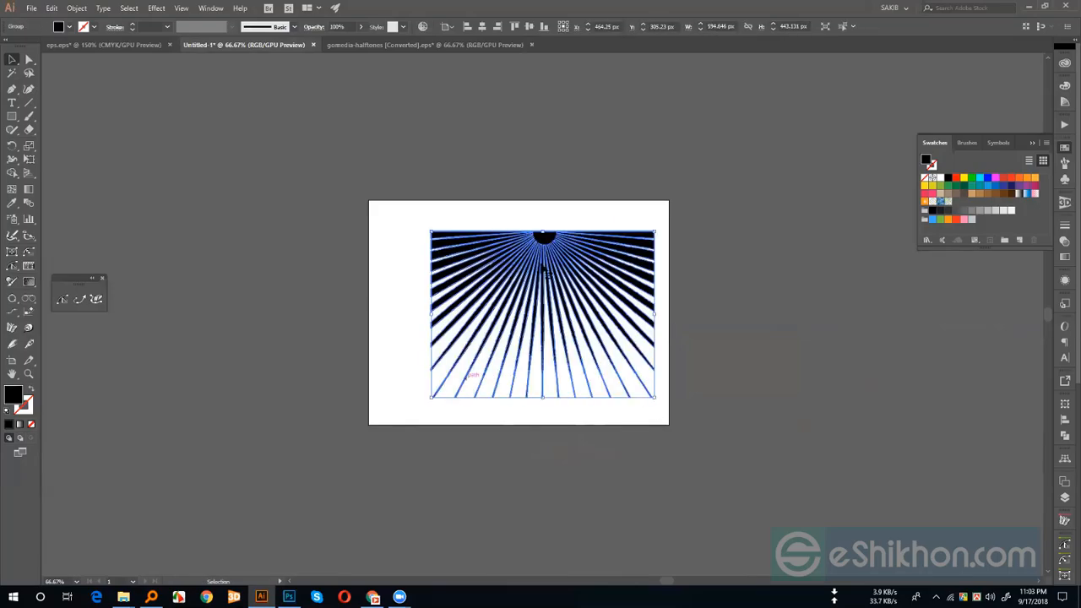
left_click_drag(519, 267, 516, 267)
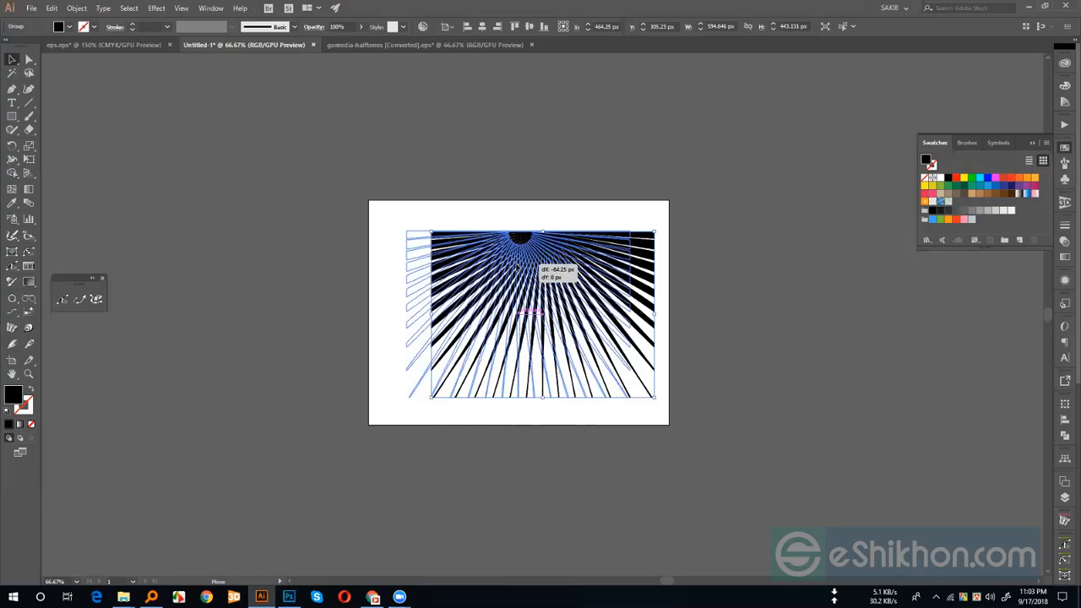
left_click(368, 285)
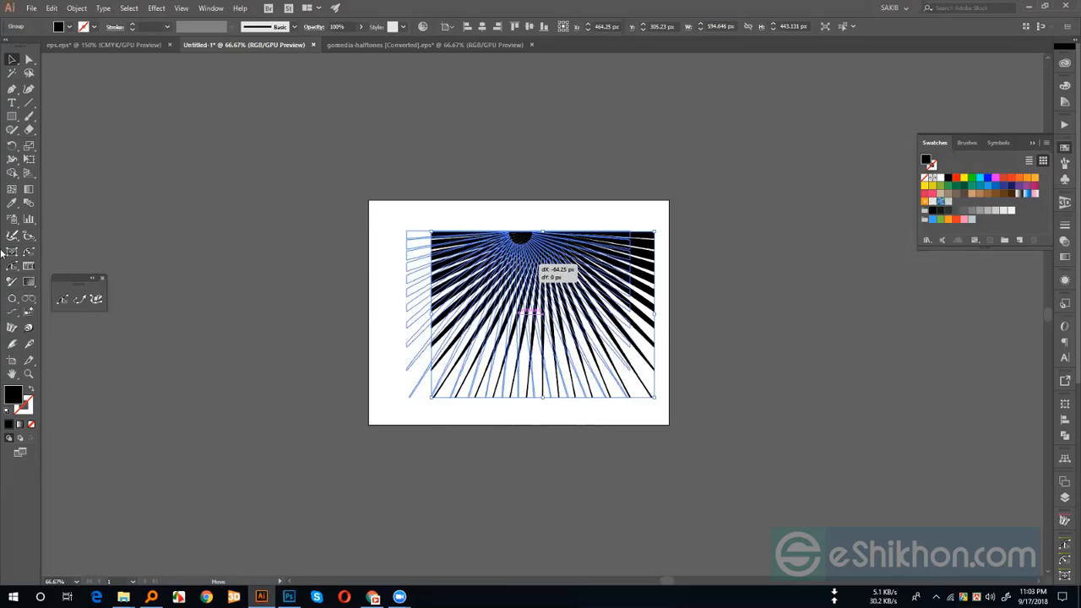
Export the sunburst artboard for web as a transparent PNG-8 named Untitled-2.png on the Desktop
left_click(40, 9)
mouse_move(126, 217)
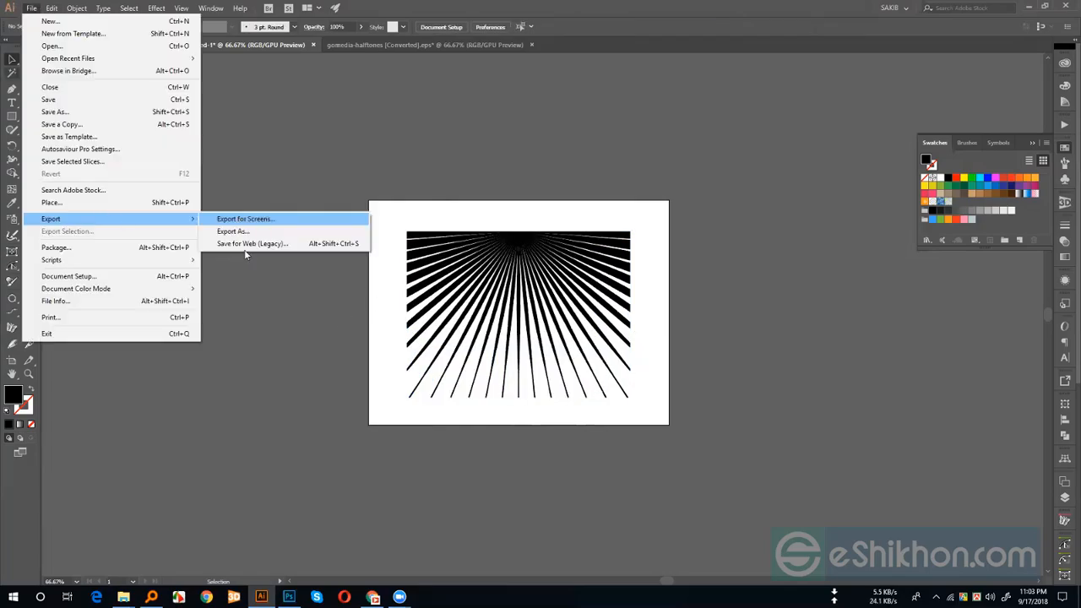
left_click(248, 244)
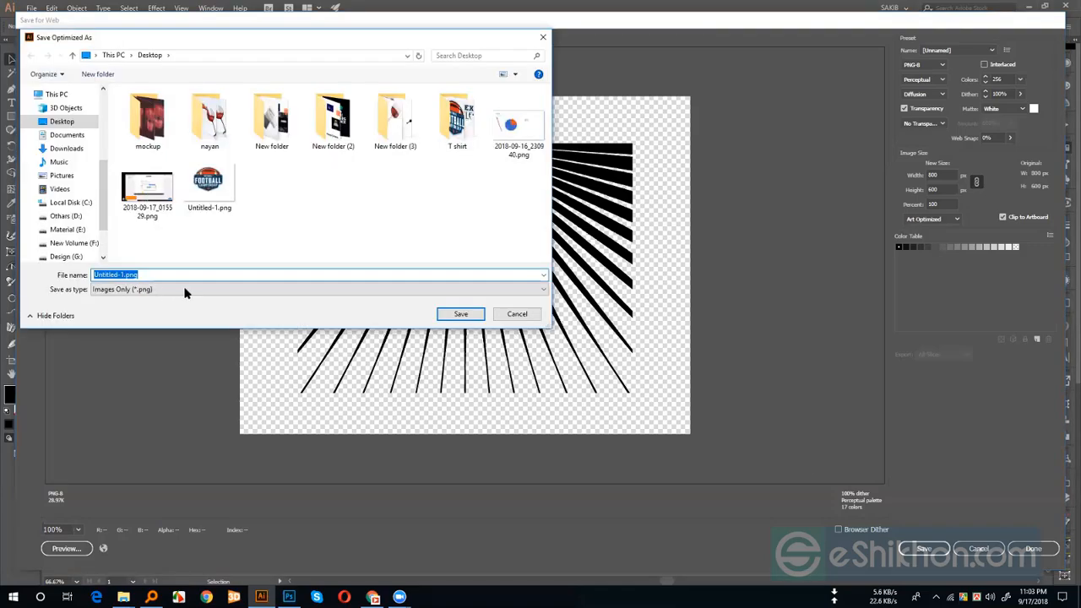
key("Right")
key("Left")
key("Left")
key("Left")
key("Left")
key("BackSpace")
type("2")
left_click(462, 314)
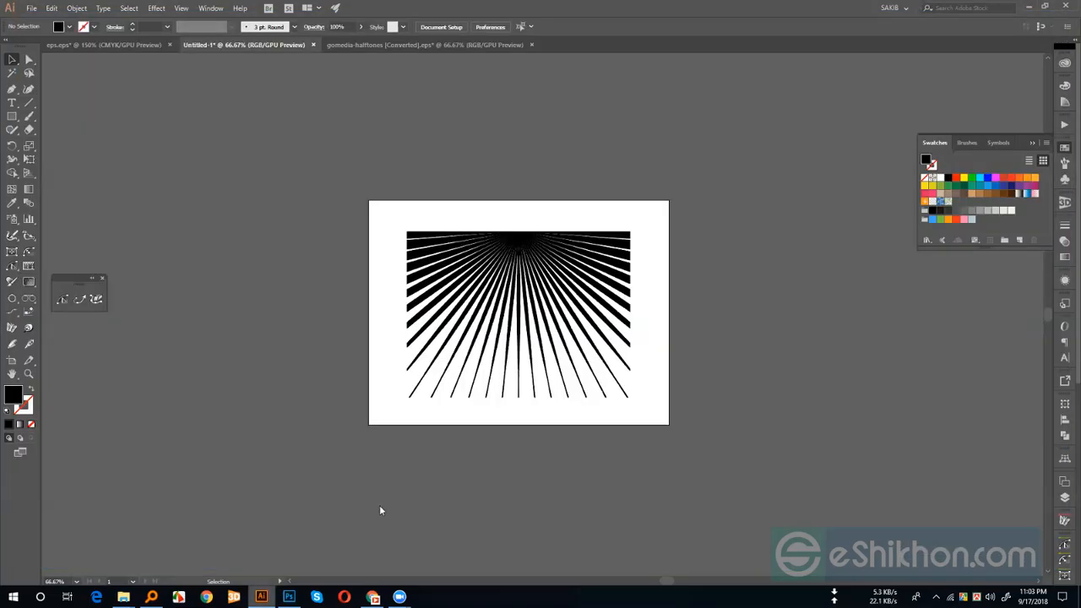
Switch to the browser and start a new T-shirt design in Teespring's design launcher
key("alt+Tab")
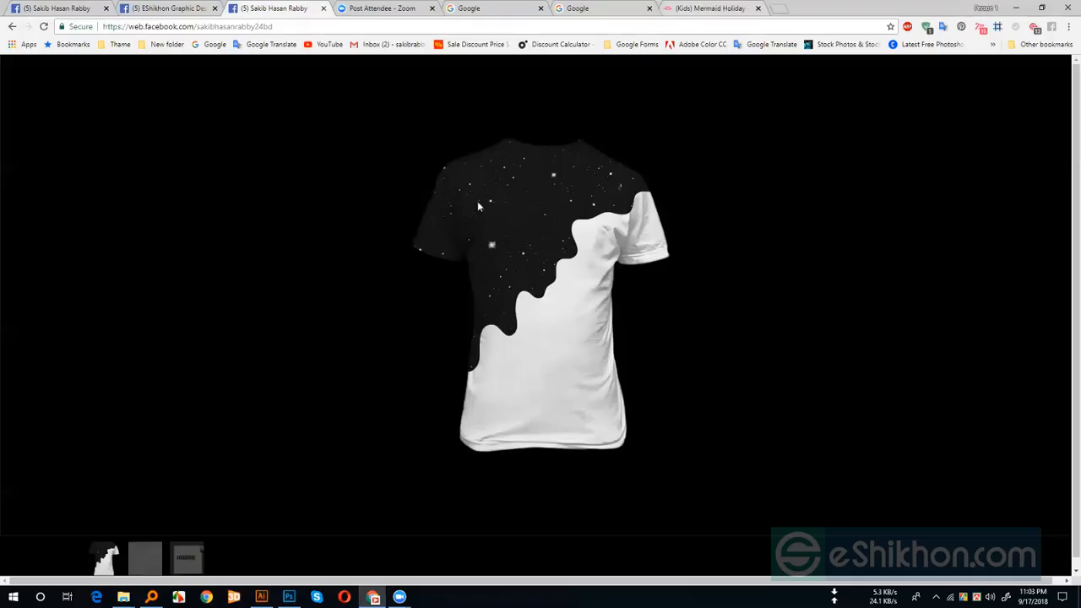
key("ctrl+9")
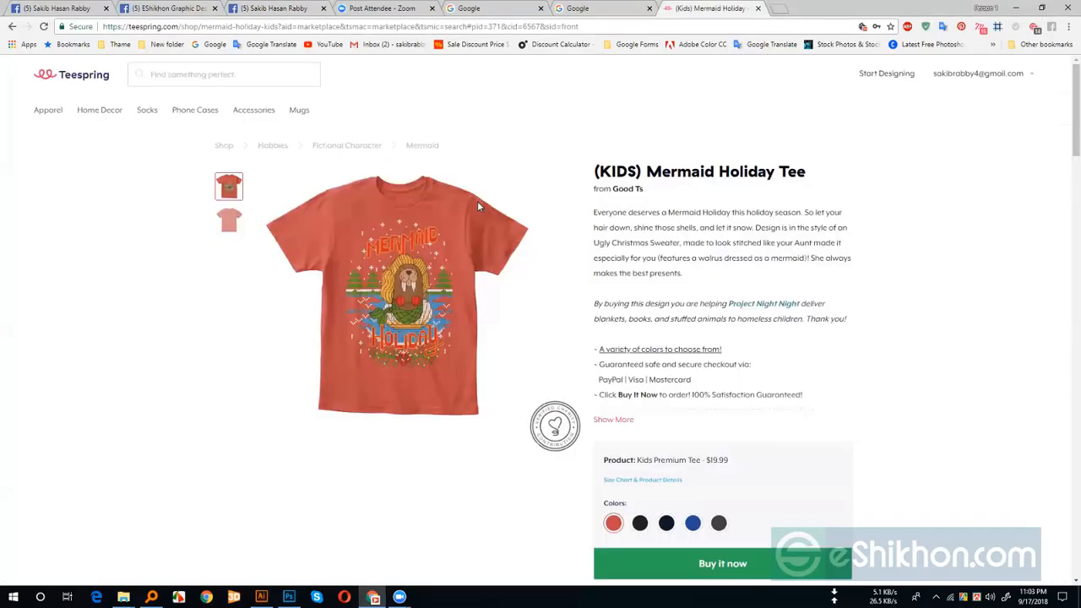
left_click(81, 85)
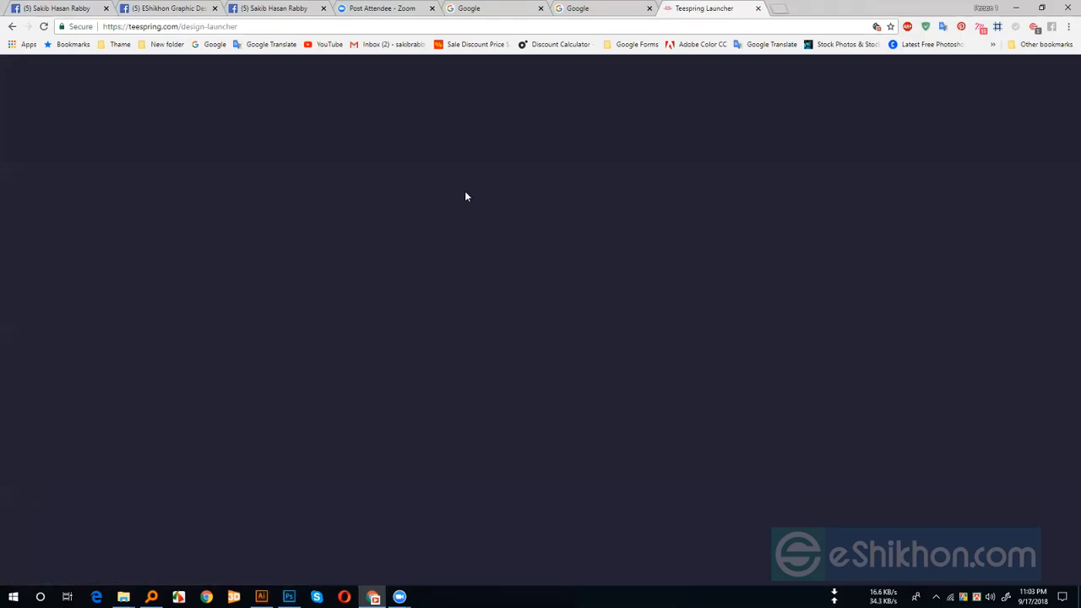
scroll(402, 265, "down", 10)
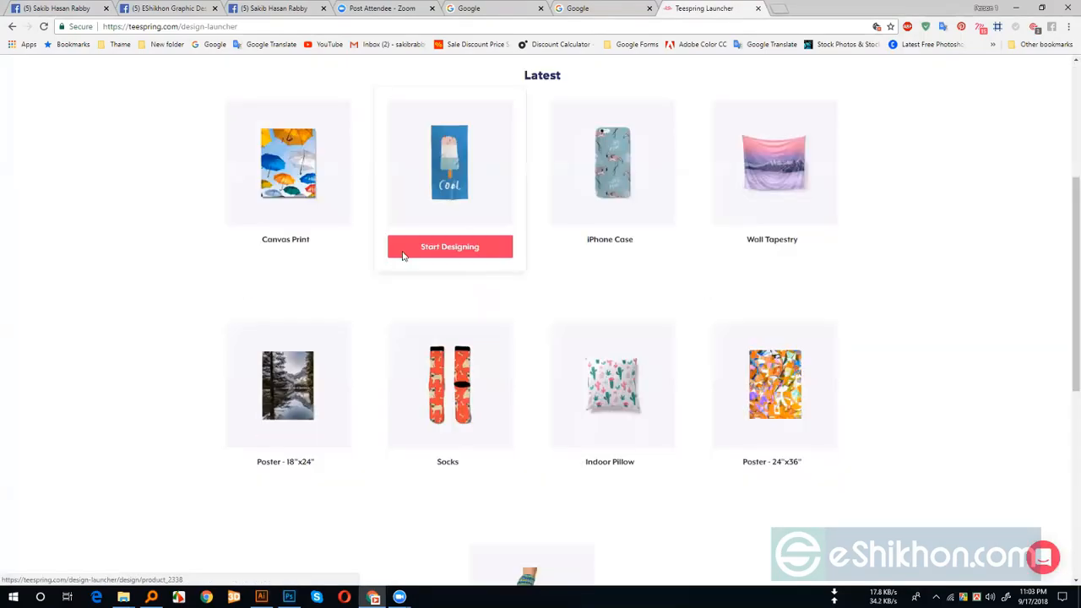
left_click(284, 441)
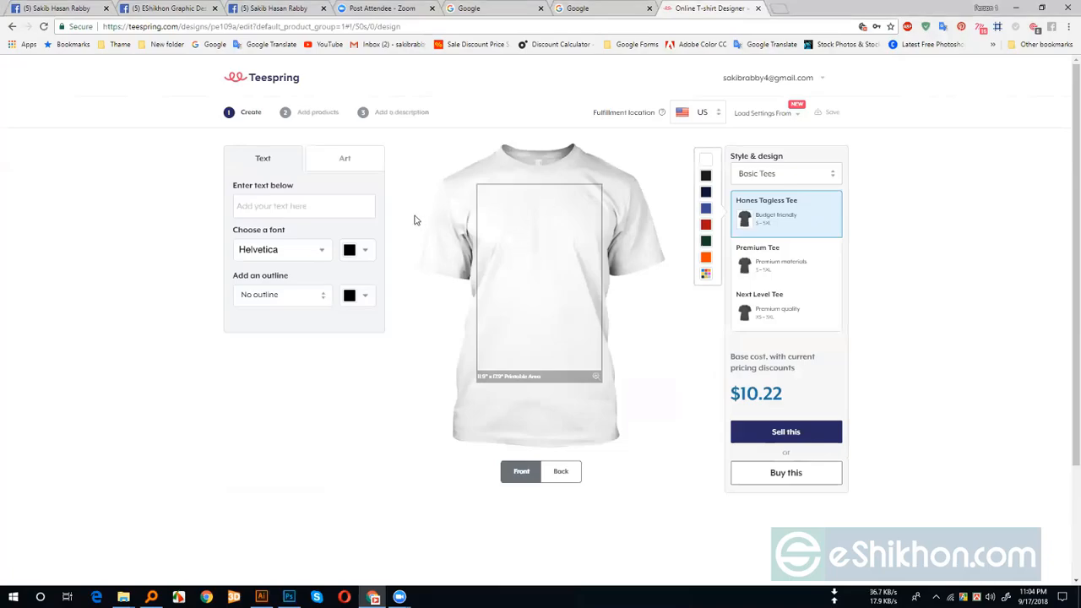
Upload Untitled-2.png from the Desktop as art on the front of the T-shirt
left_click(339, 161)
left_click(319, 219)
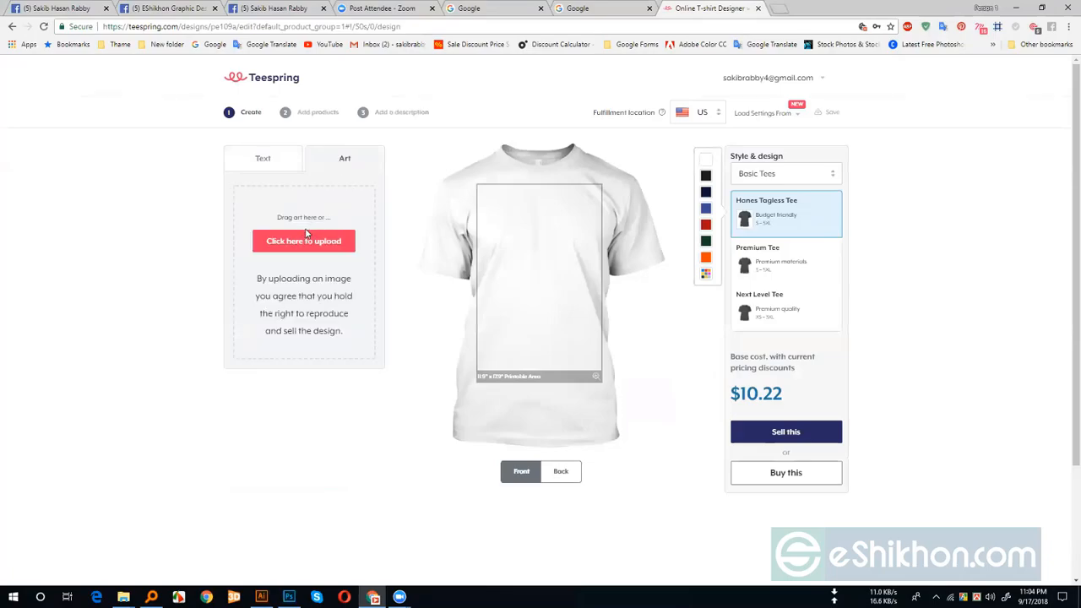
left_click(299, 242)
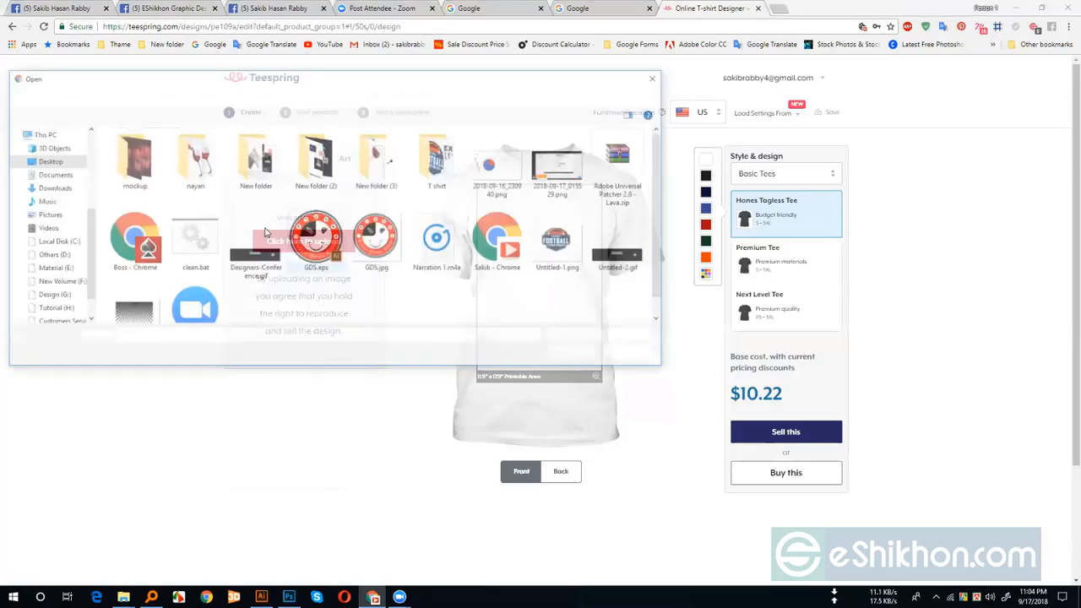
left_click(143, 291)
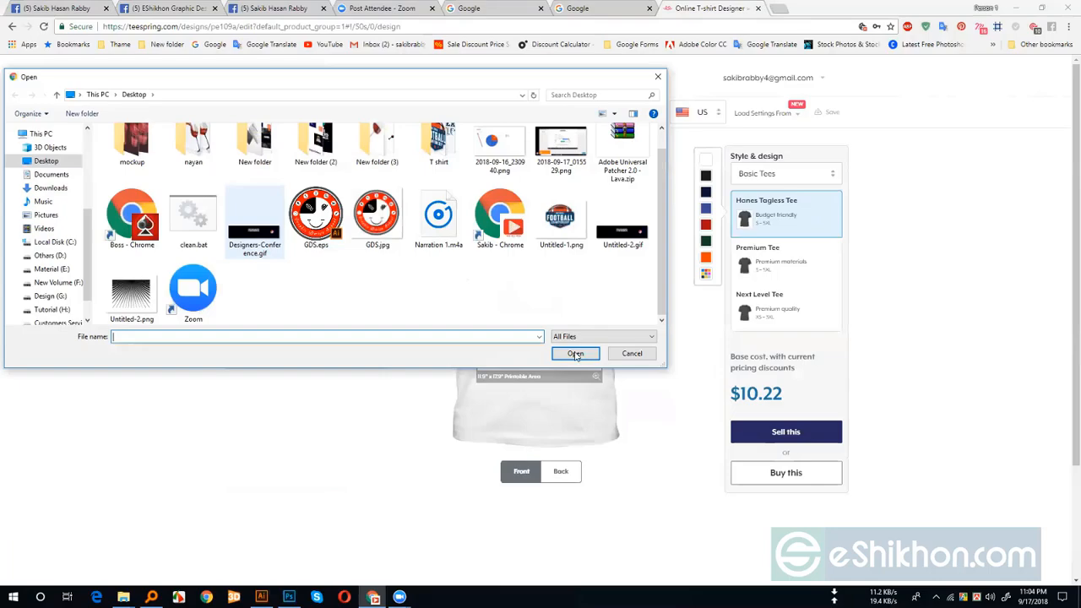
left_click(576, 355)
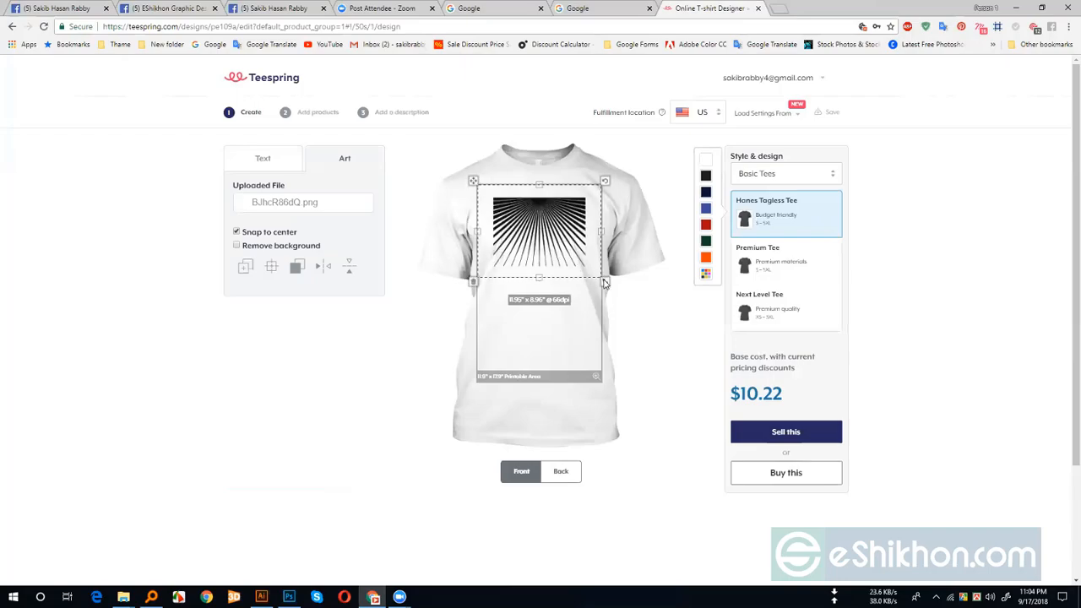
Enlarge the sunburst art to about 31.2 × 23.4 in and position it across the shirt's chest and sleeves
left_click_drag(605, 282, 673, 395)
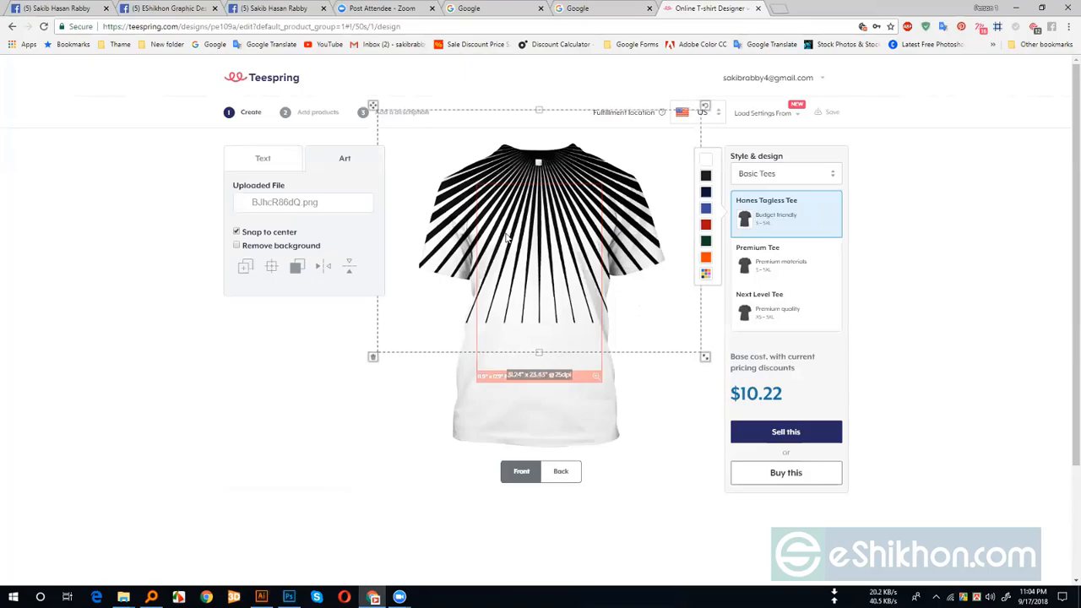
mouse_move(532, 222)
left_mouse_down()
mouse_move(531, 232)
mouse_move(530, 219)
left_mouse_up()
left_click(4, 237)
Compare the back and front views of the T-shirt with the sunburst art
left_click(560, 470)
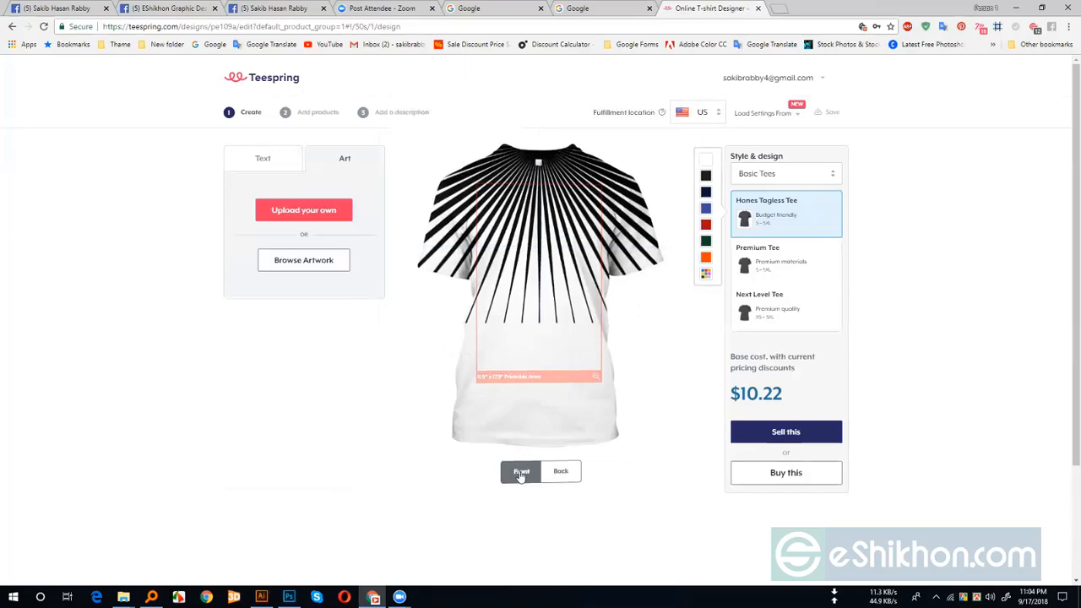
left_click(519, 471)
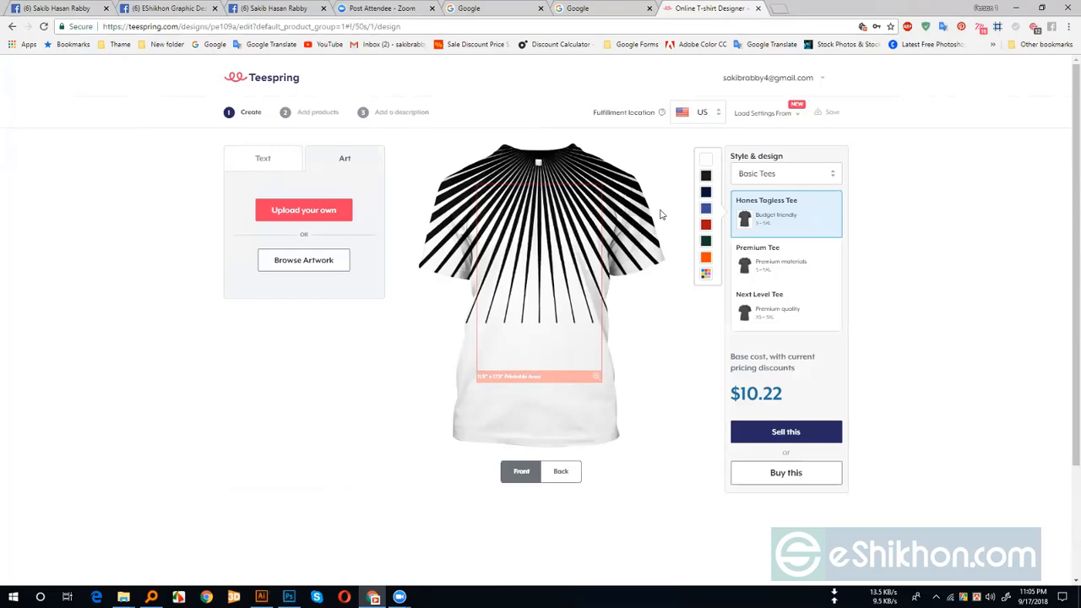
left_click(559, 474)
left_click(524, 473)
Switch to Illustrator and draw a closed, irregular four-sided shape with the Pen tool beside the sunburst artboard
left_click(261, 596)
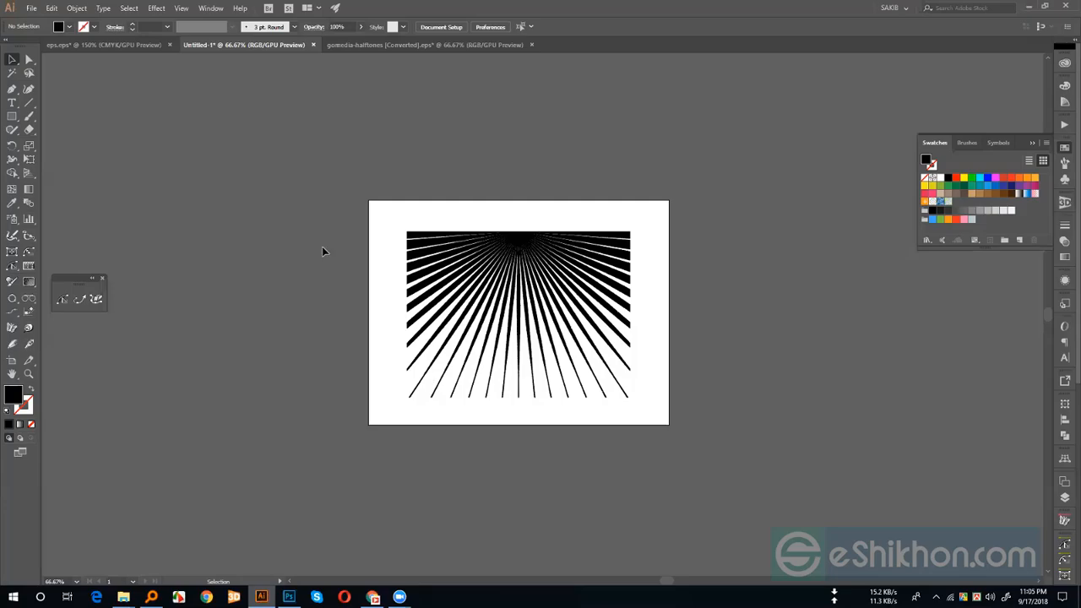
left_click_drag(222, 234, 300, 224)
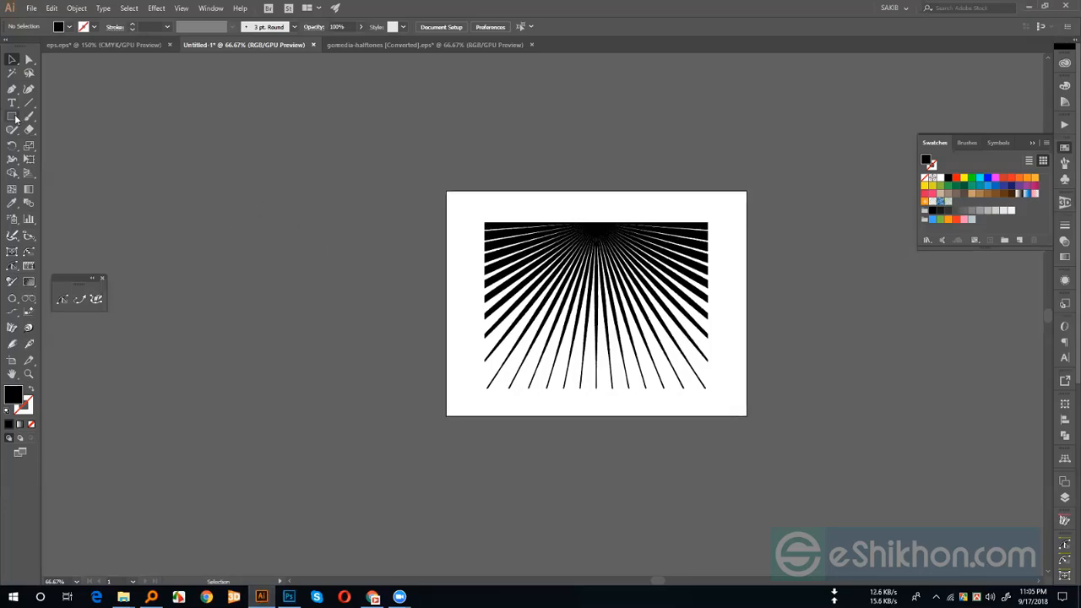
key("m")
key("p")
left_click(288, 305)
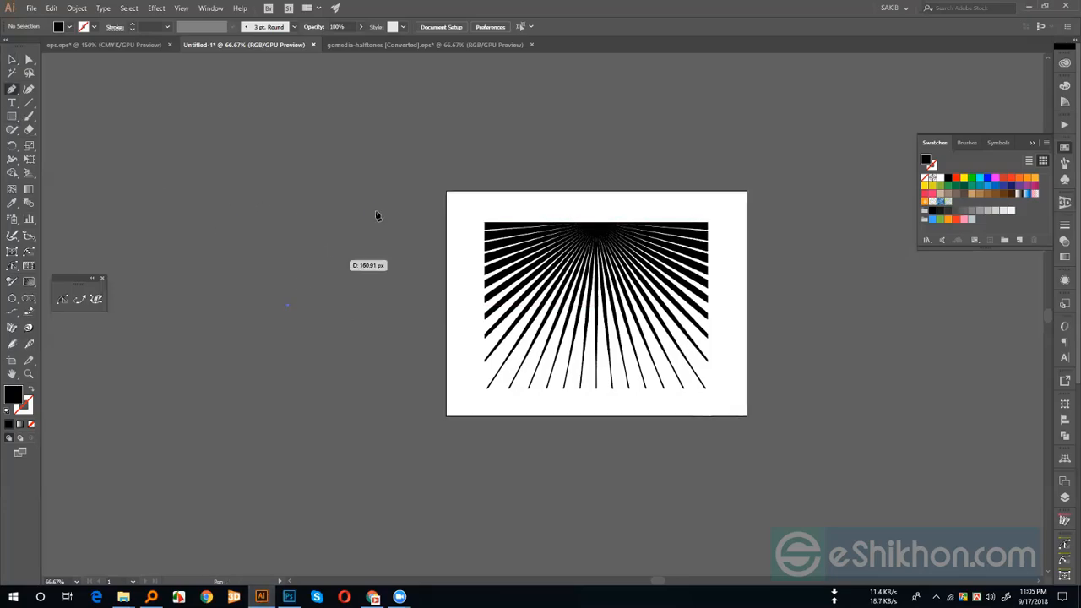
left_click(378, 207)
left_click(456, 293)
left_click(407, 387)
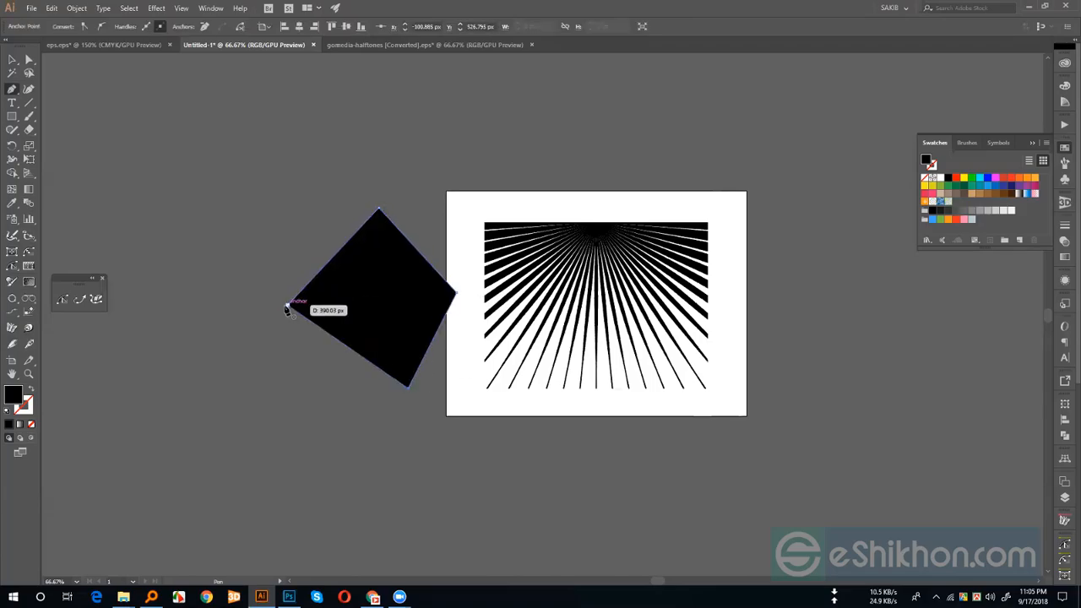
left_click(287, 306)
Fill the four-sided shape with white
left_click(12, 59)
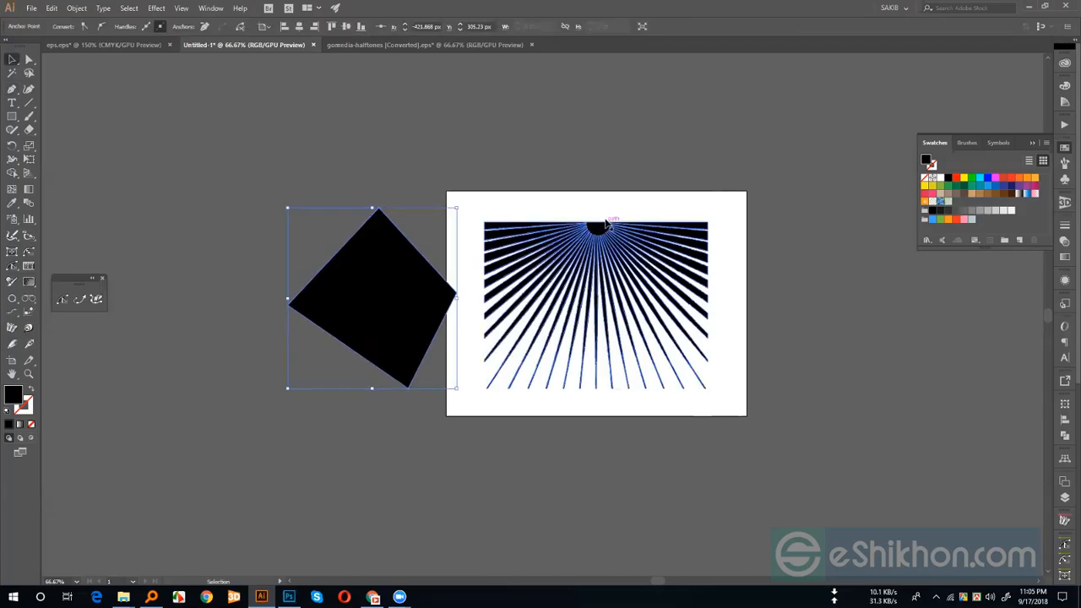
left_click(940, 178)
left_click(895, 177)
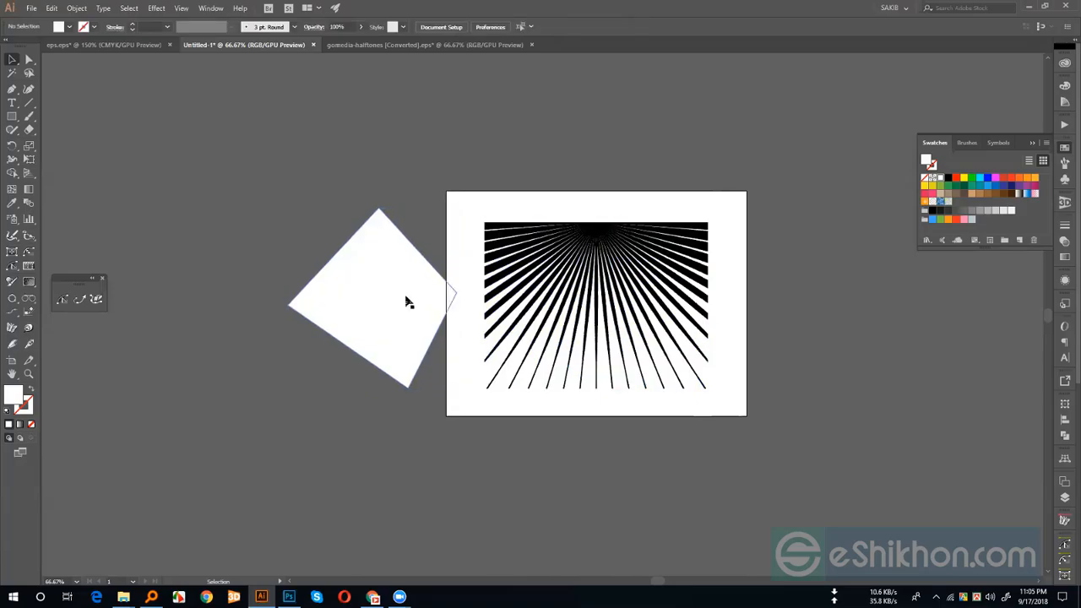
Move the white four-sided shape over the sunburst and clip the sunburst to it with a clipping mask
left_click_drag(416, 298, 622, 282)
key("ctrl+a")
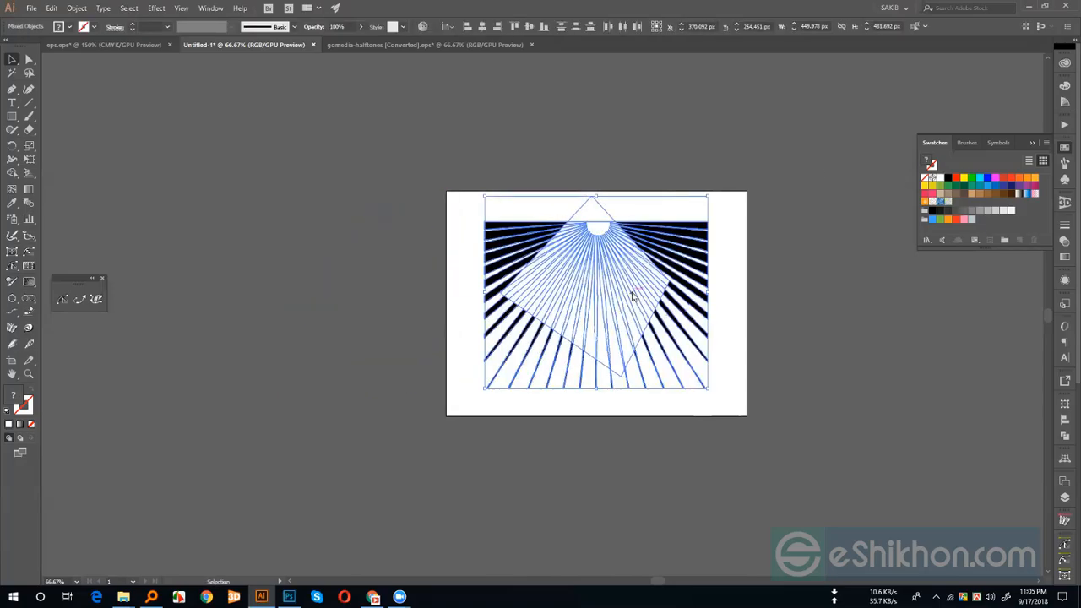
key("ctrl+7")
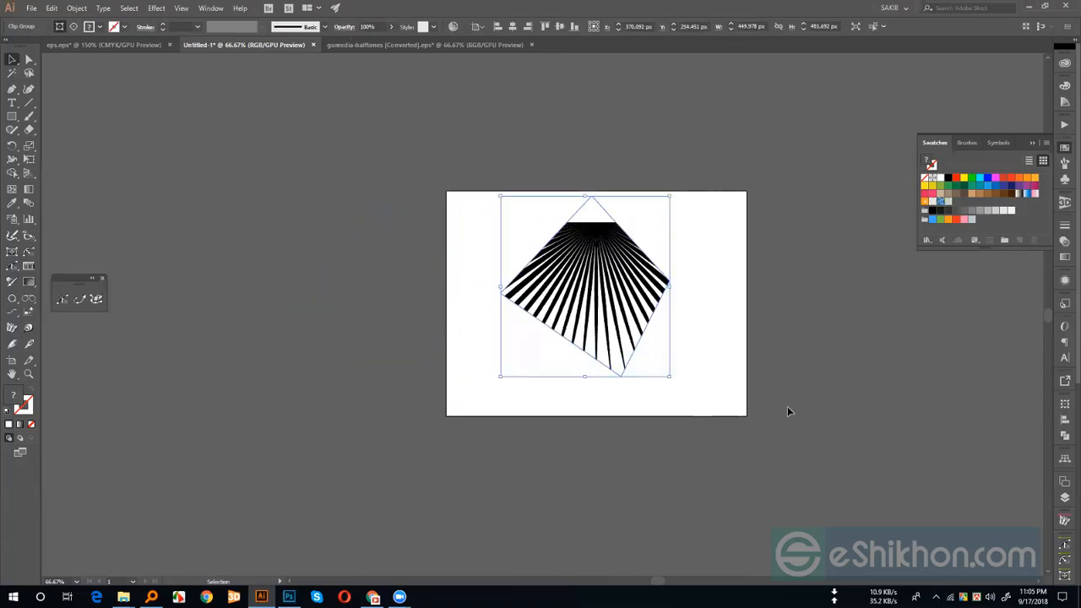
left_click(787, 407)
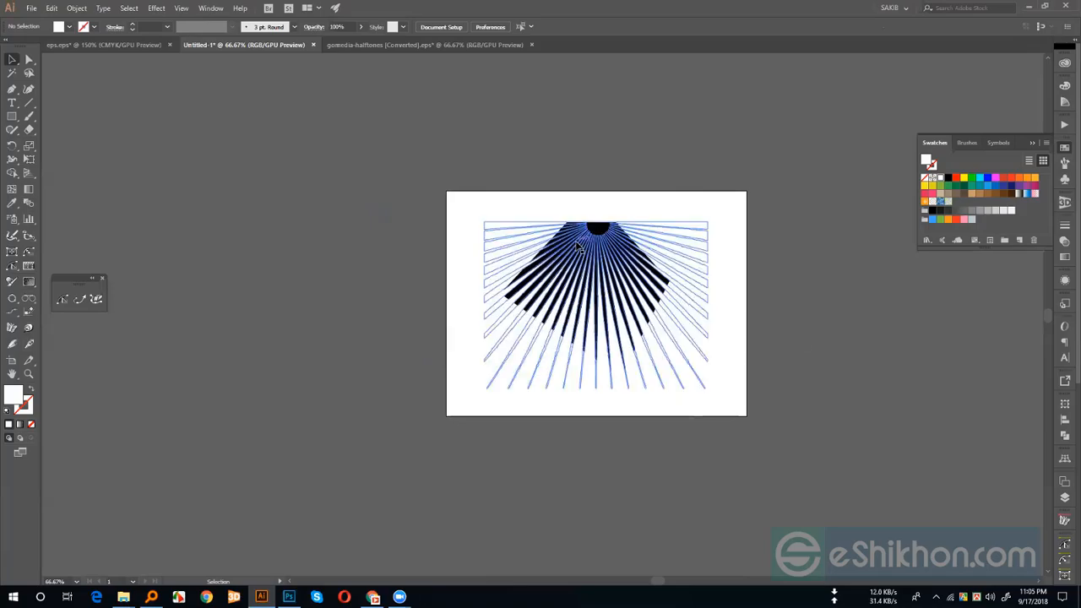
right_click(603, 204)
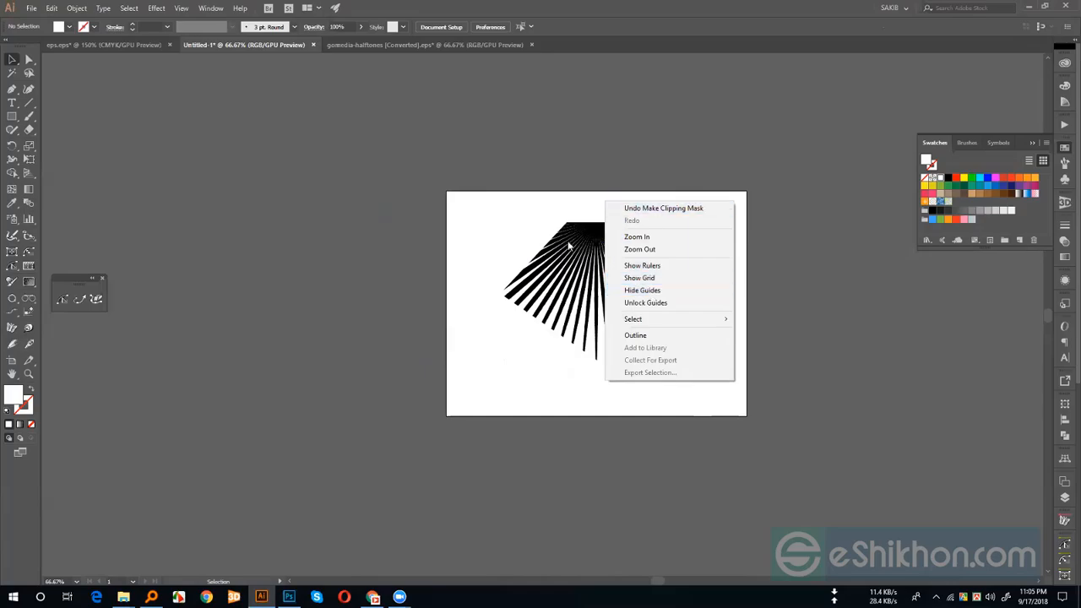
Isolate the clip group and enlarge the sunburst inside it to about artboard size, keeping the four-sided mask as is
right_click(482, 204)
left_click(673, 235)
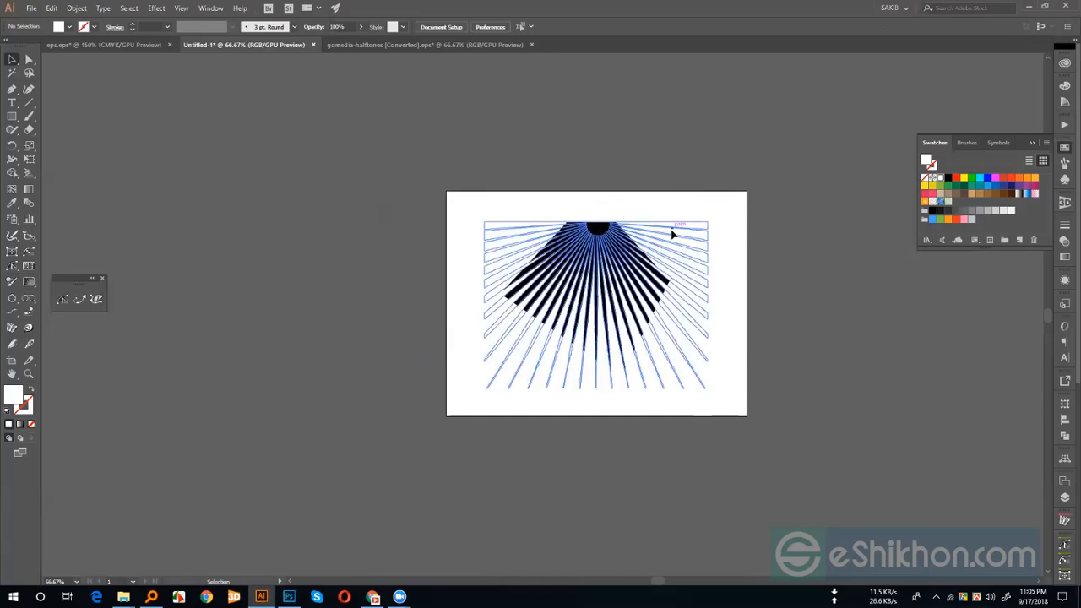
double_click(673, 235)
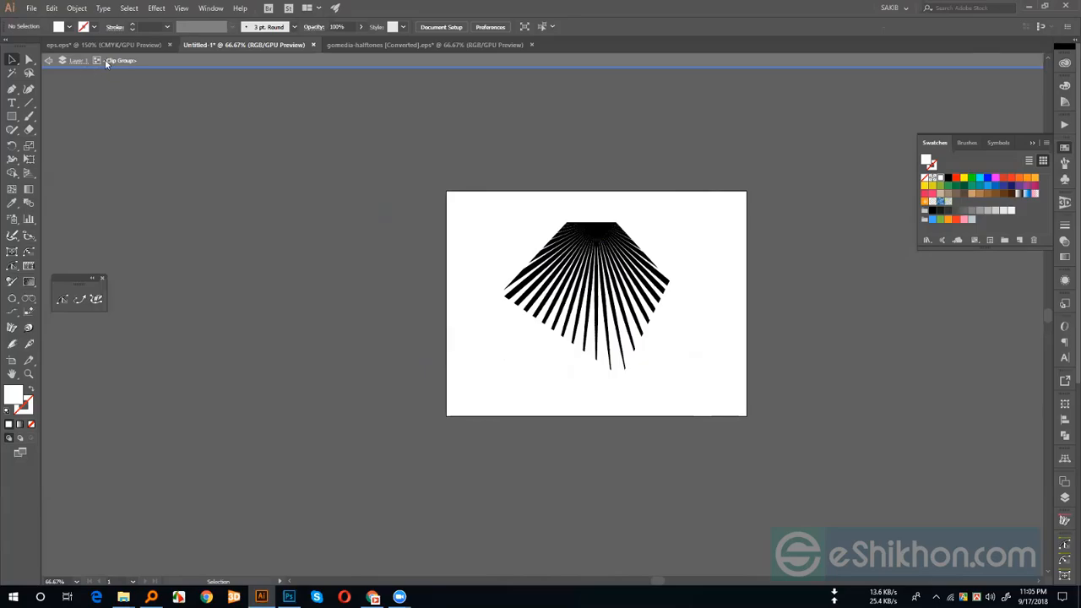
left_click(619, 304)
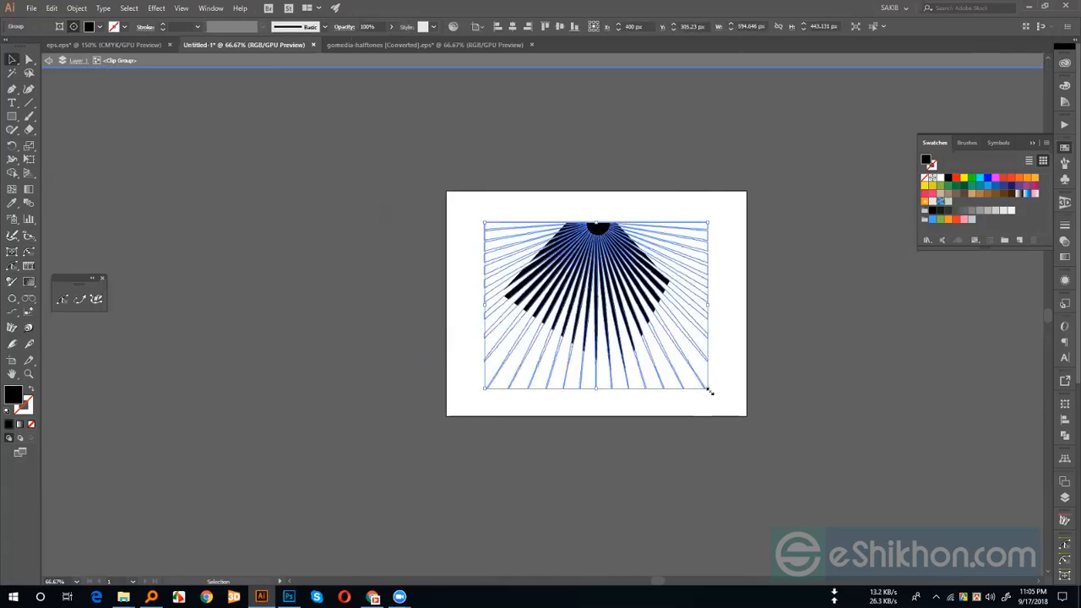
left_click_drag(709, 391, 862, 504)
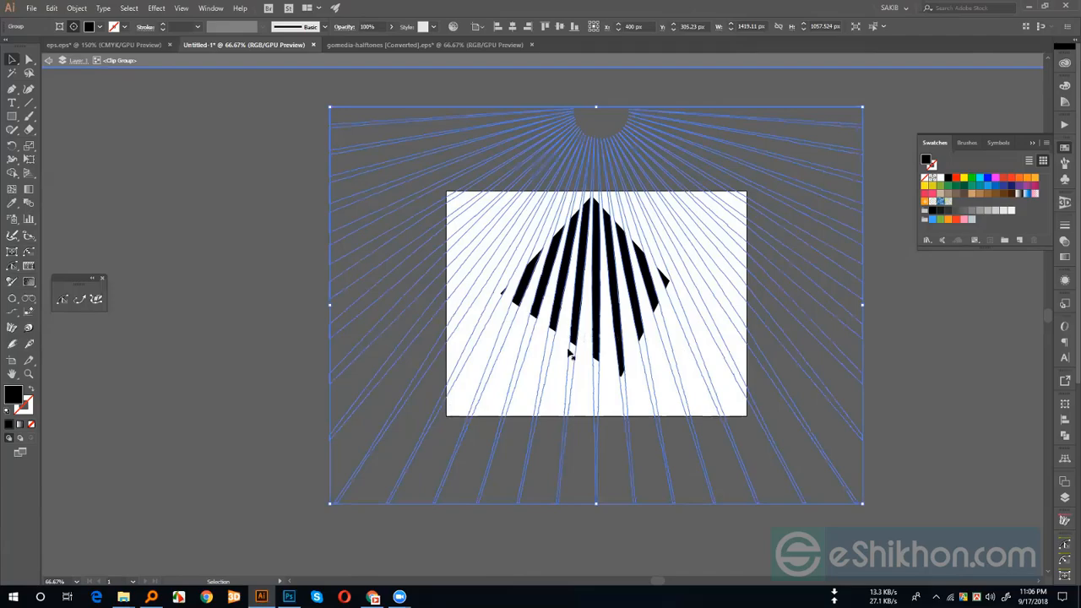
key("ctrl+z")
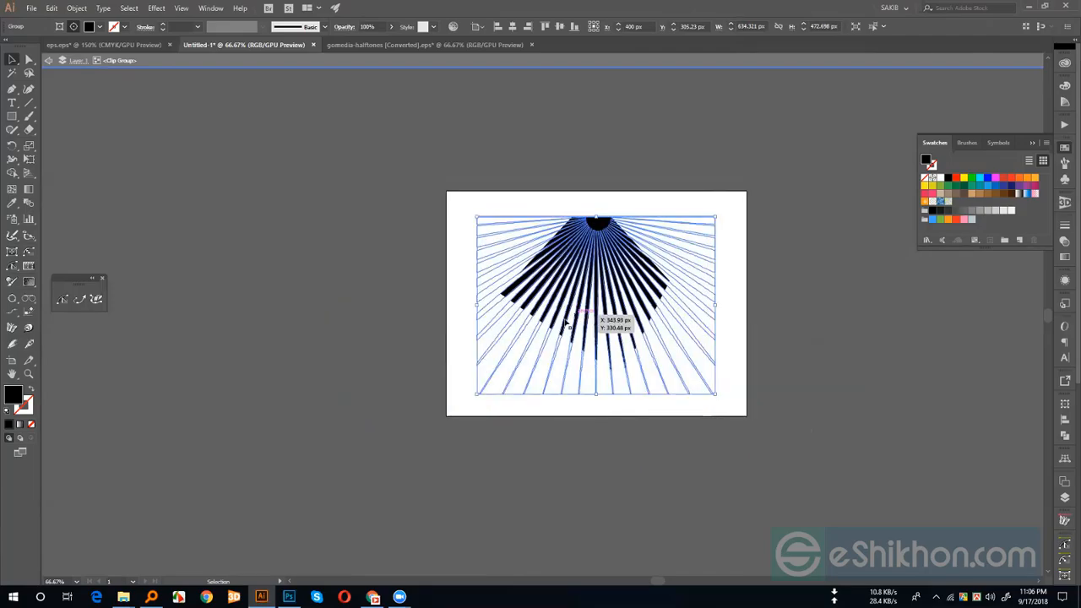
left_click_drag(715, 390, 750, 443)
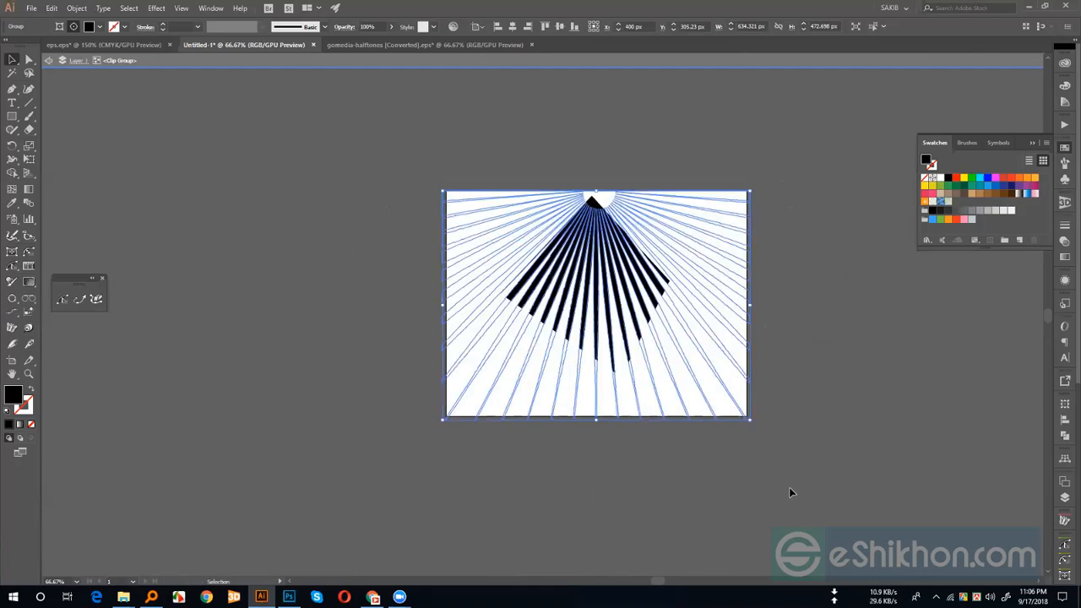
left_click(484, 158)
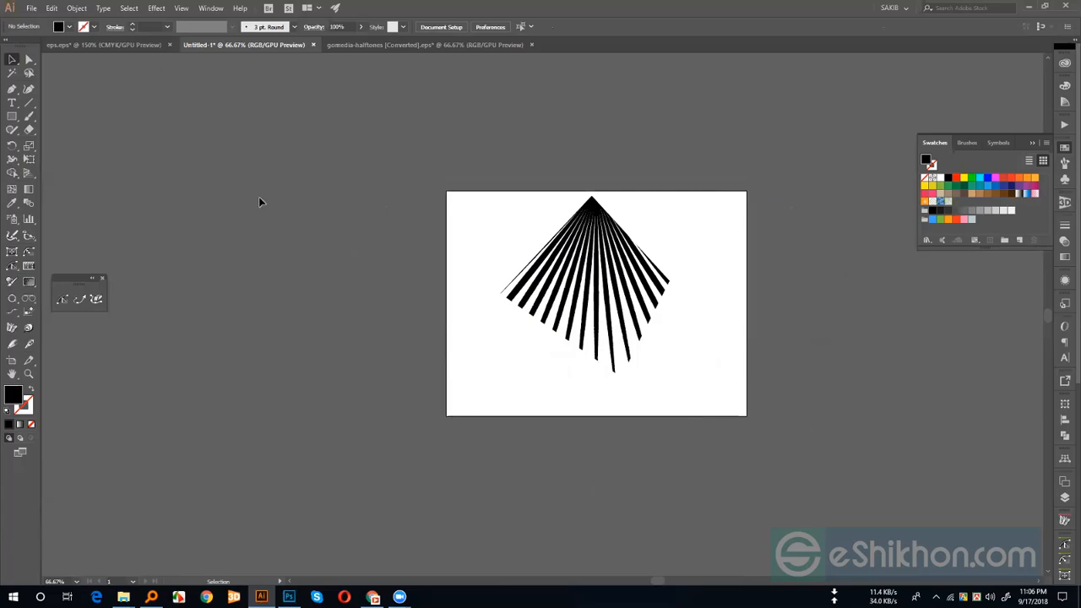
Delete the clipped sunburst from the artboard
key("ctrl+a")
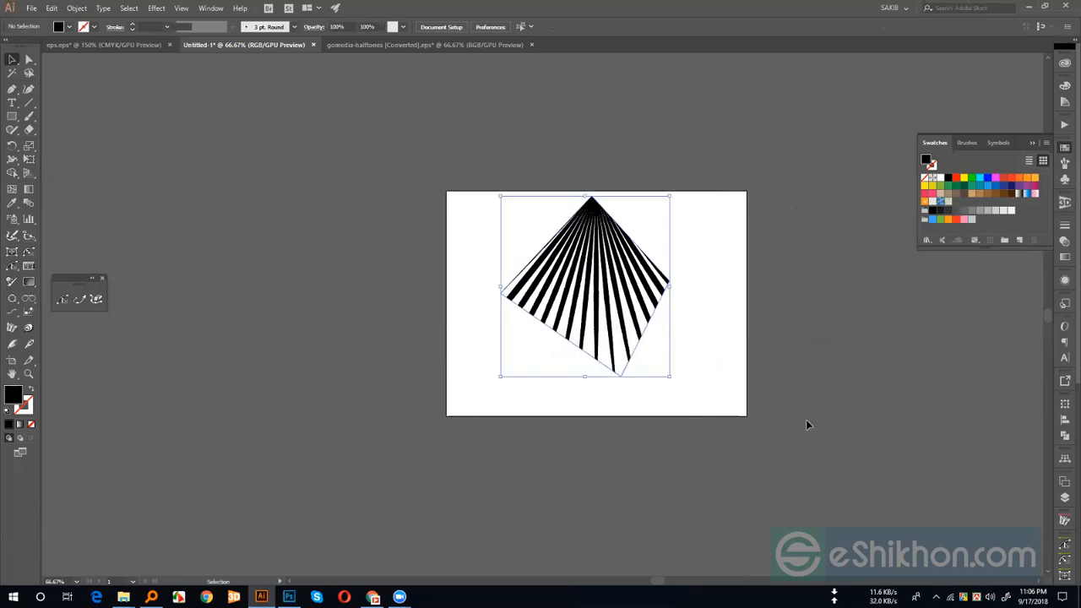
key("Delete")
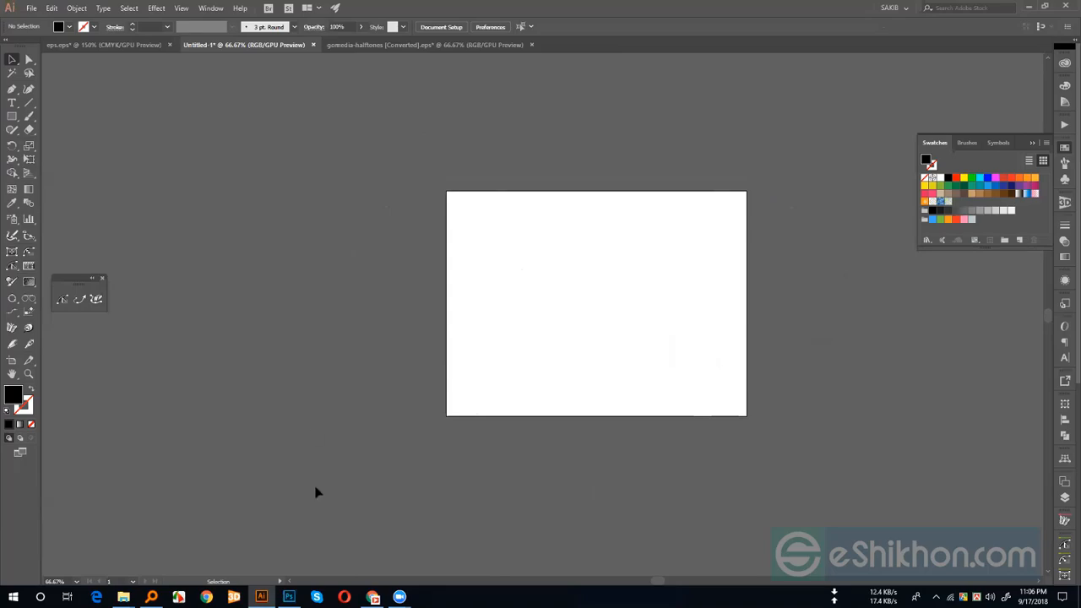
Switch to the T-shirt mockup in Photoshop and set the Your Artwork layer's blend mode to Normal
left_click(289, 597)
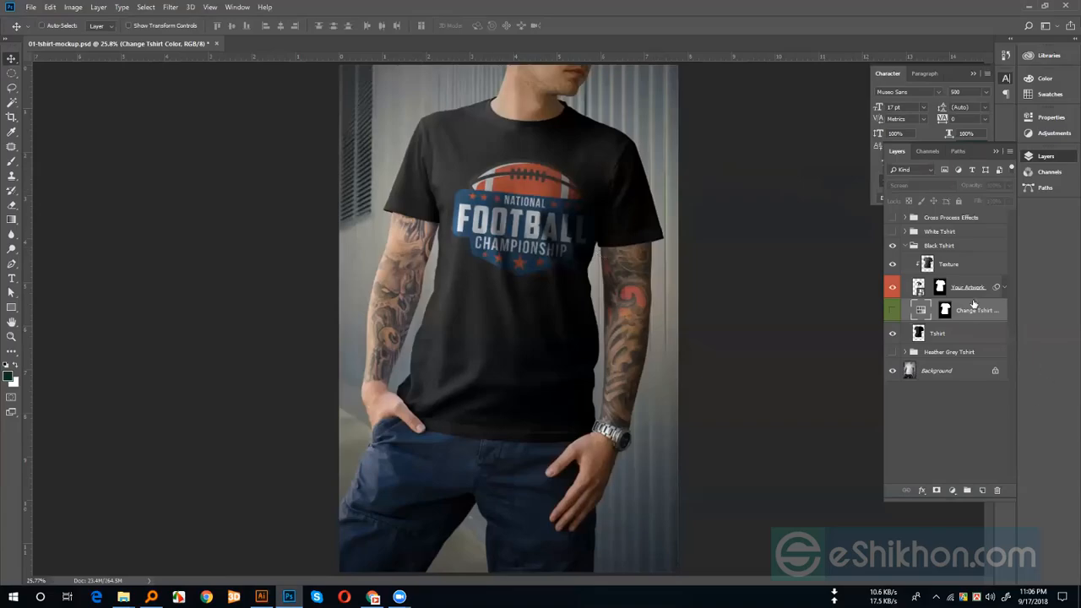
left_click(941, 289)
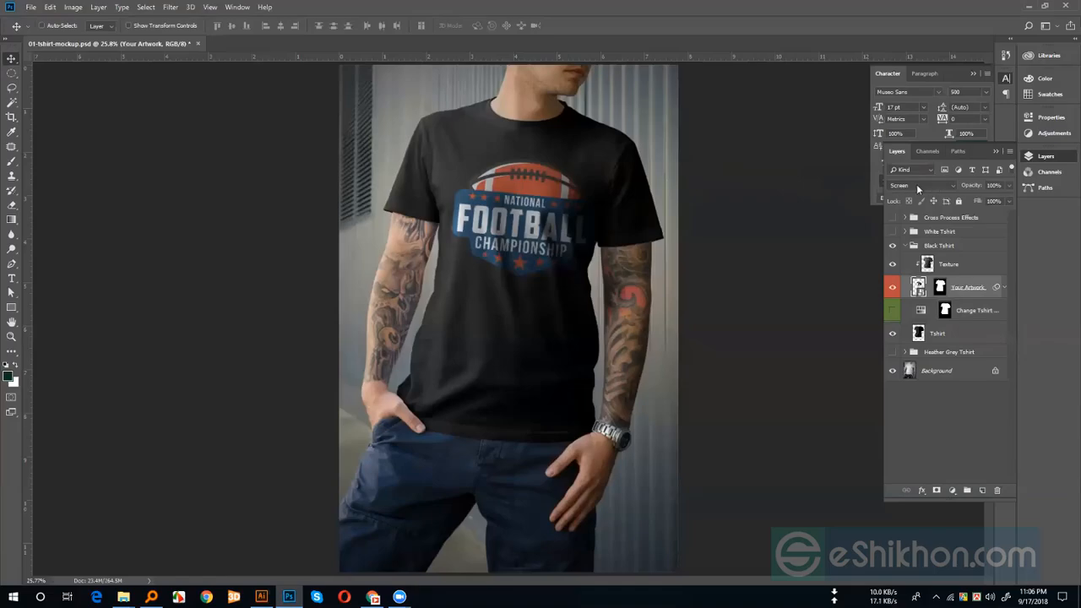
left_click(912, 184)
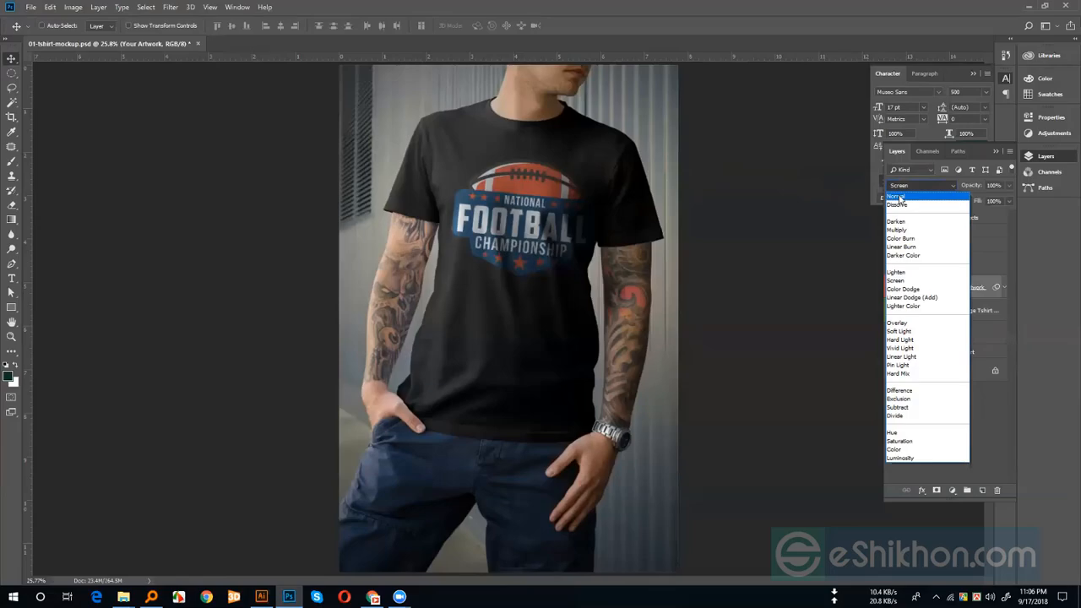
left_click(900, 197)
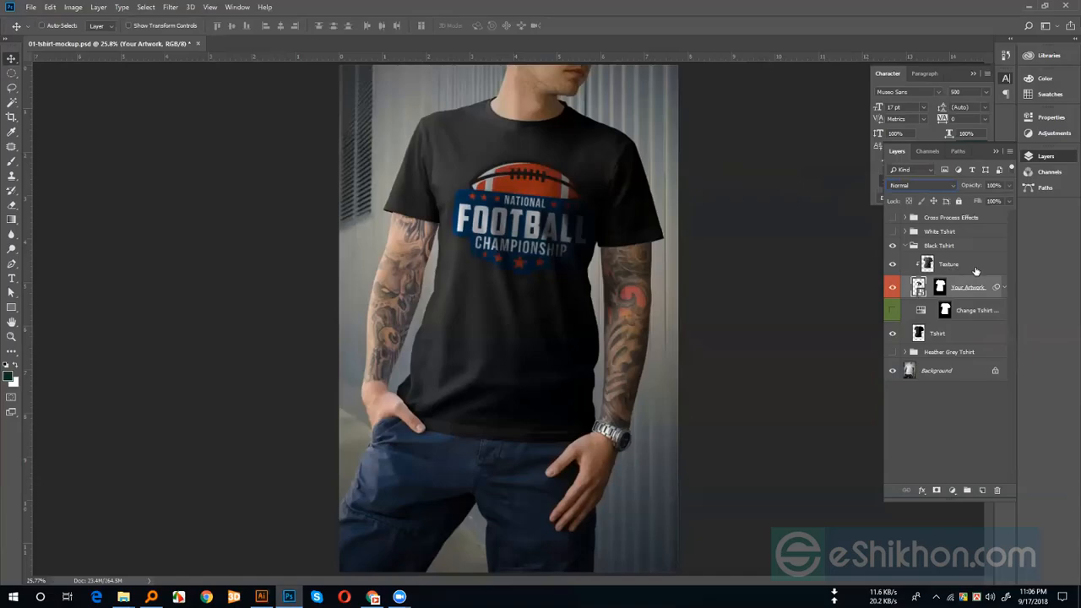
Compare the football artwork on the shirt with the Texture layer hidden and shown, leaving the layer visible
left_click(894, 265)
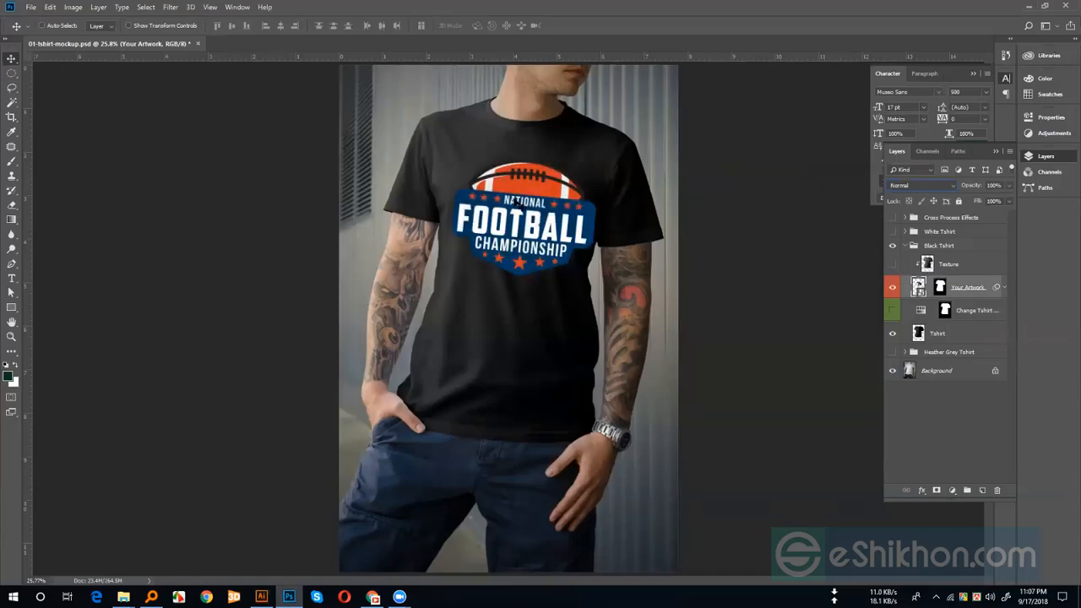
key("ctrl+plus")
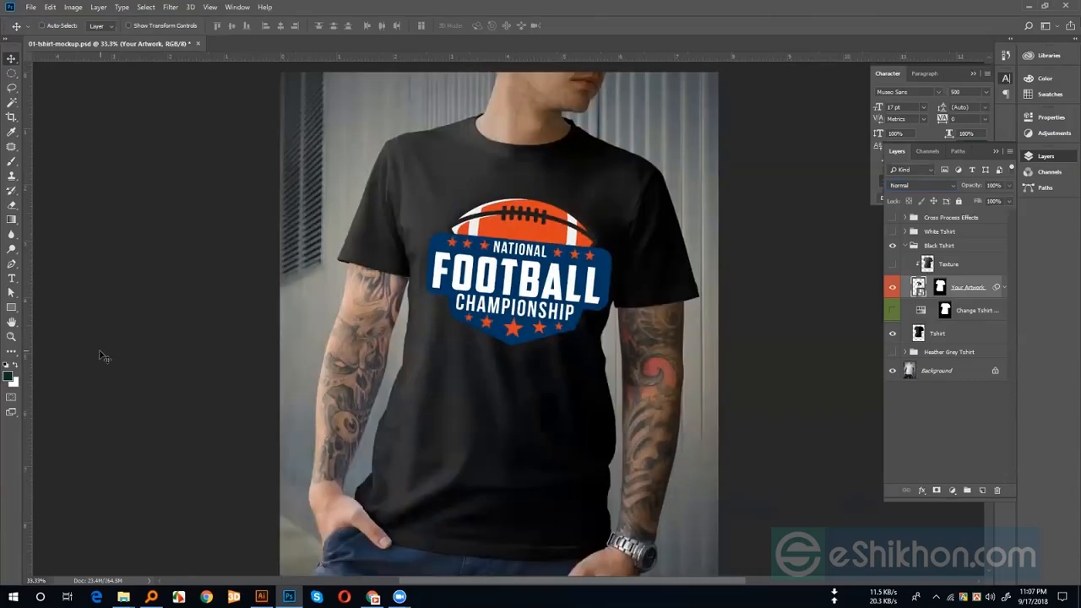
left_click(891, 265)
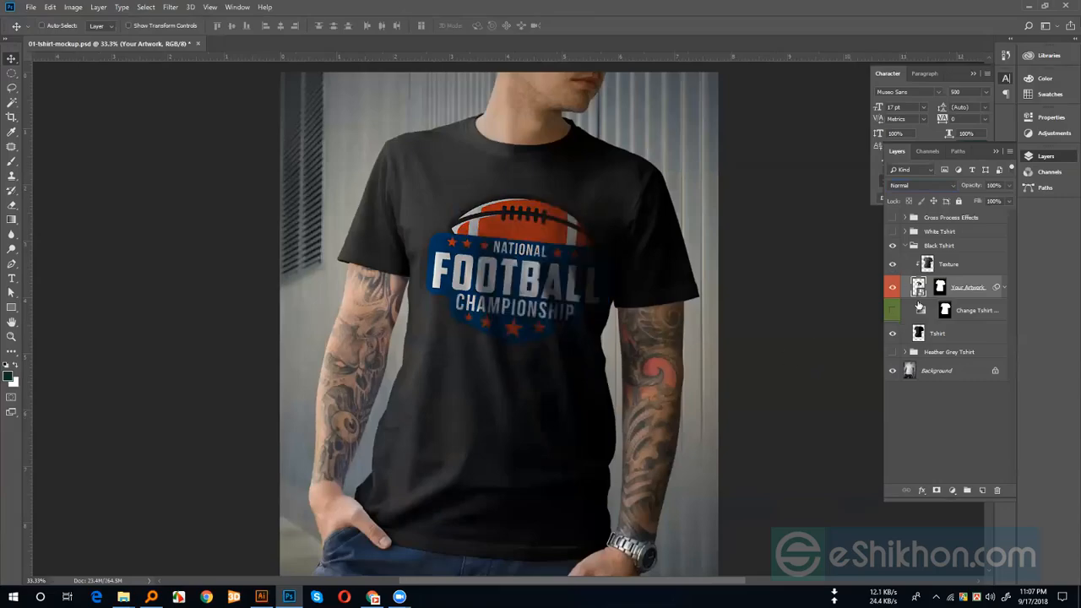
left_click(891, 266)
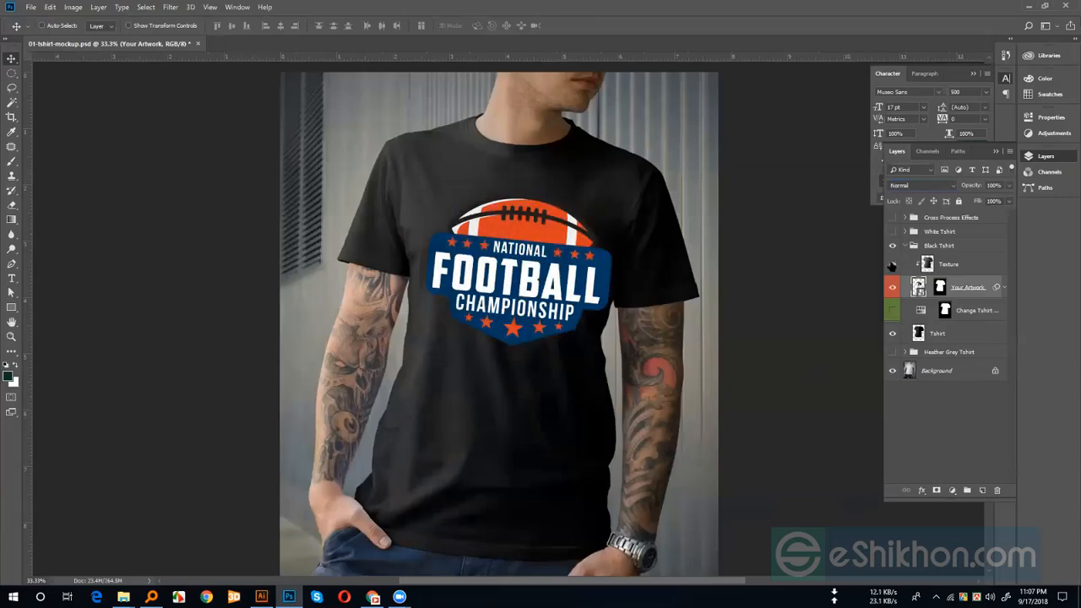
left_click(892, 265)
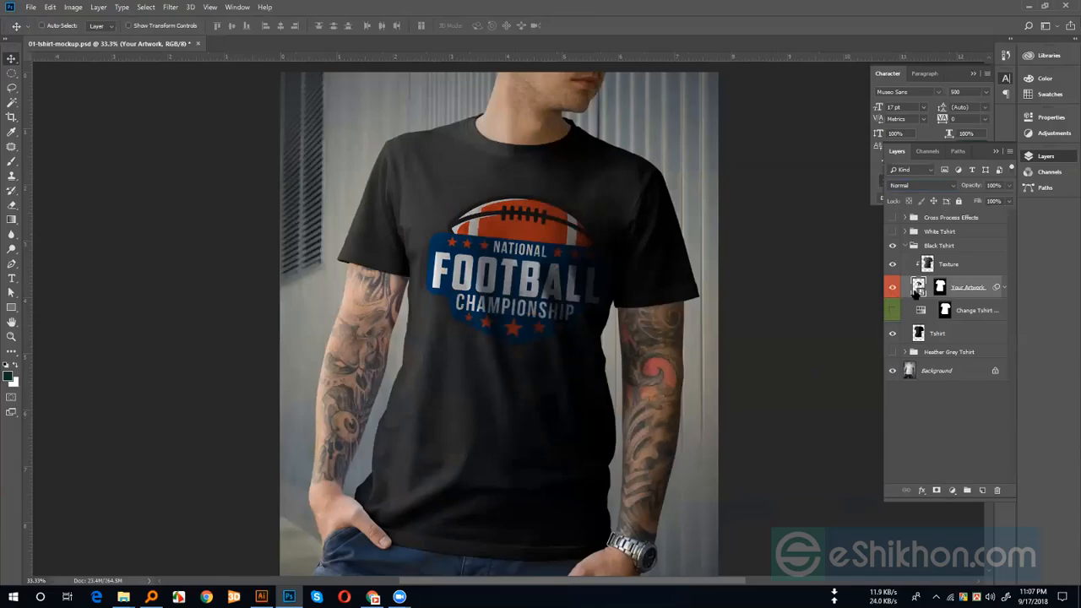
Set the Your Artwork layer's blend mode to Screen
left_click(923, 186)
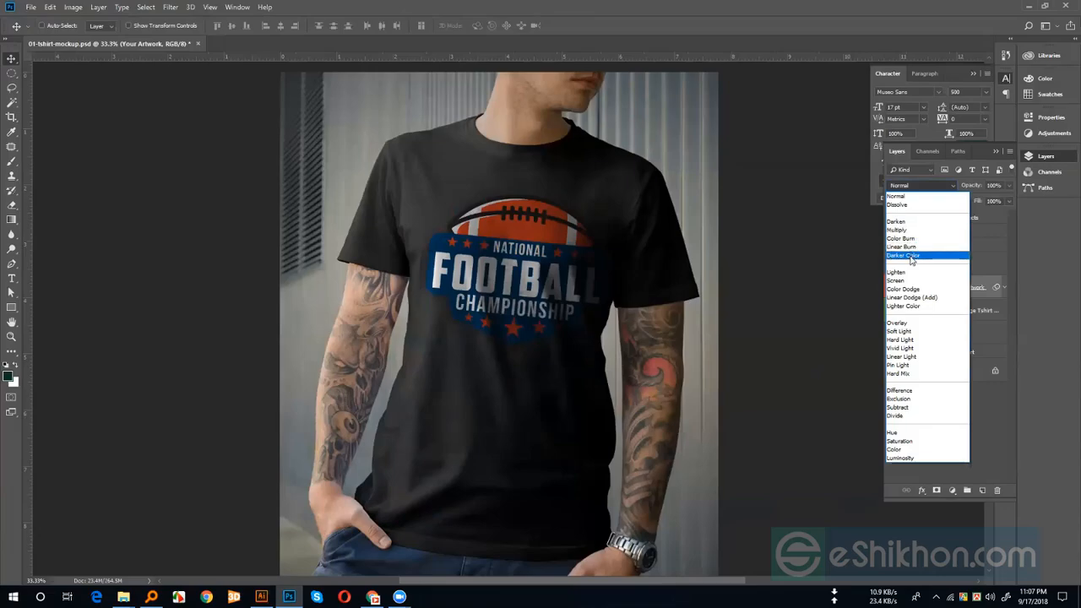
left_click(897, 281)
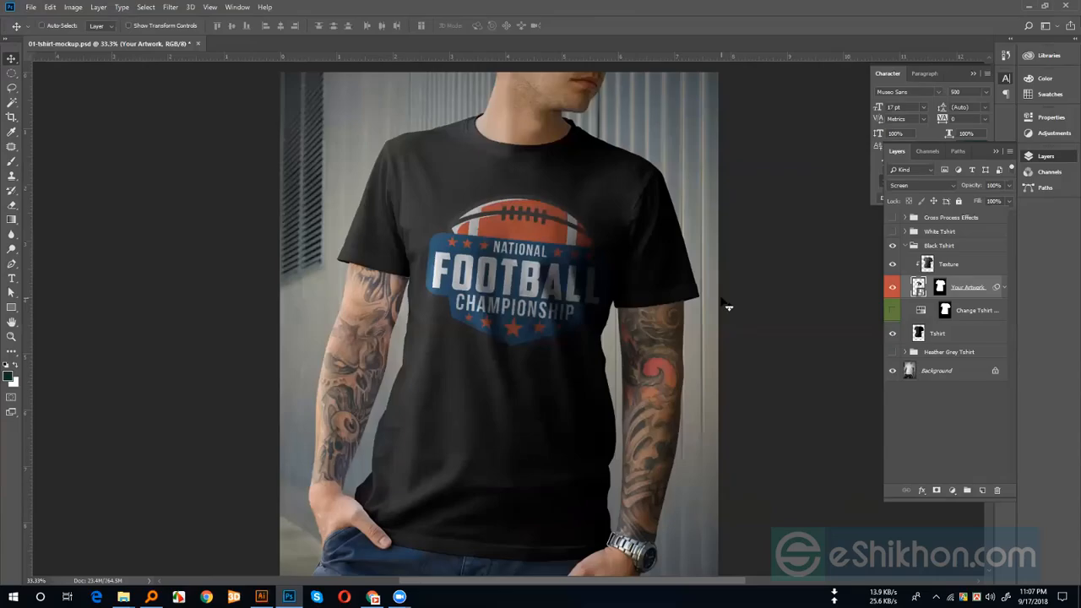
Switch to the browser, search Google for "wooden texture" and browse the image results
left_click(372, 597)
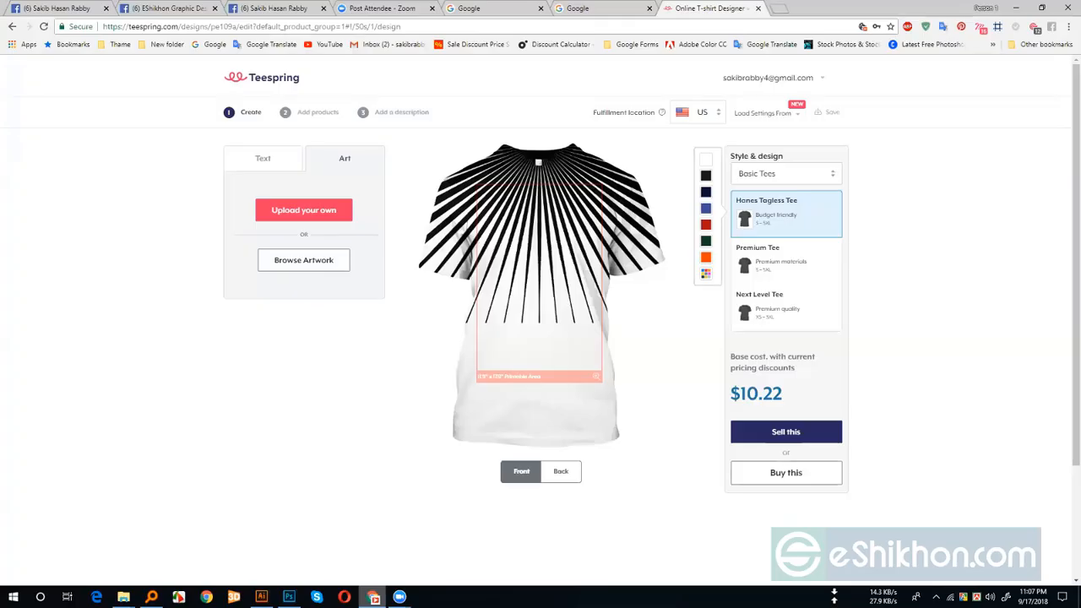
left_click(487, 9)
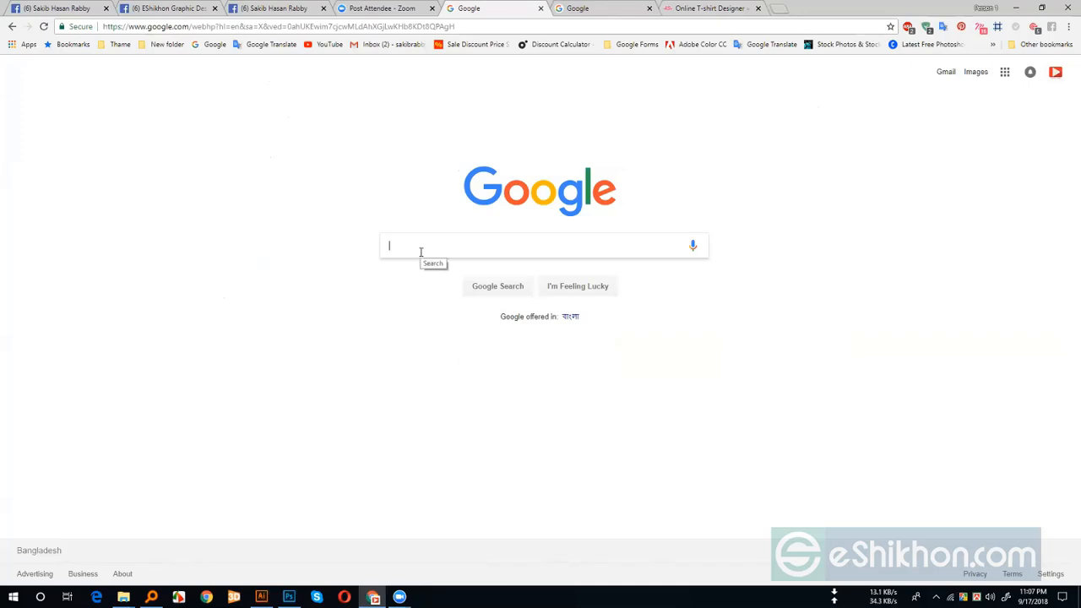
type("woo")
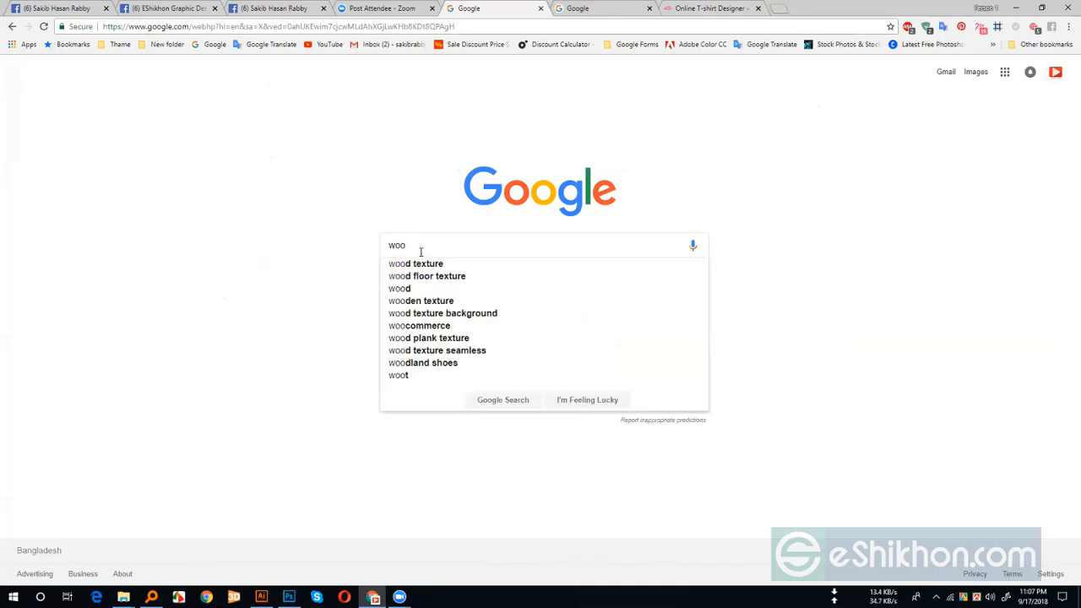
type("de")
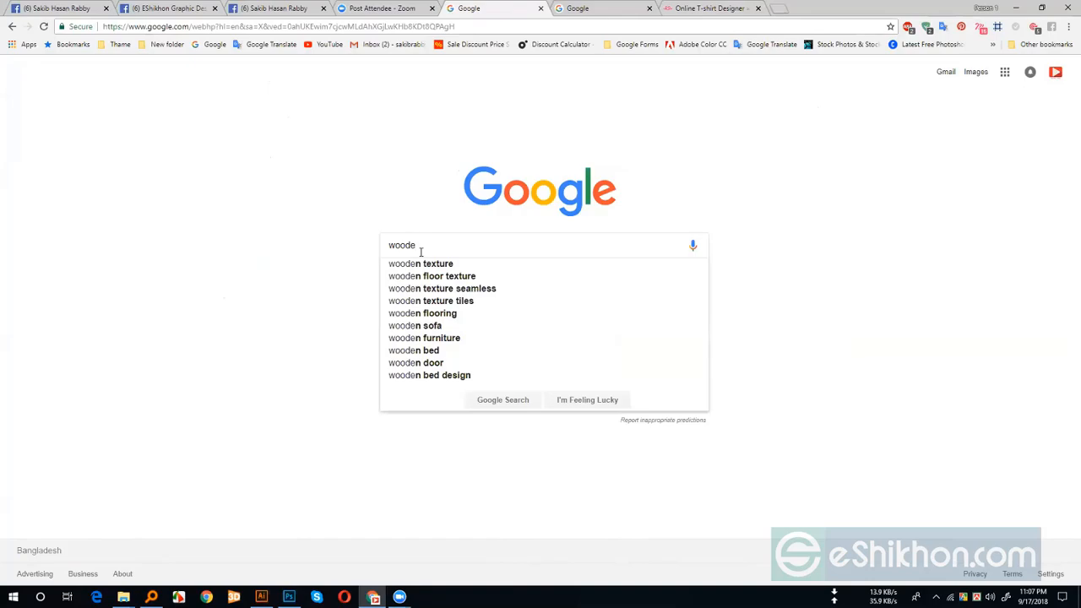
left_click(448, 264)
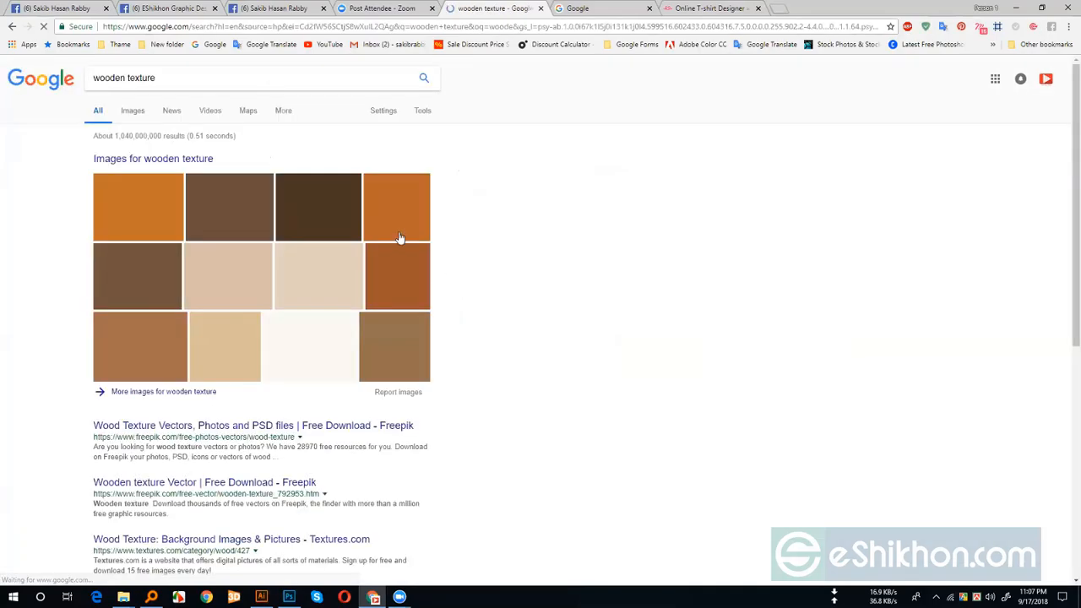
left_click(200, 165)
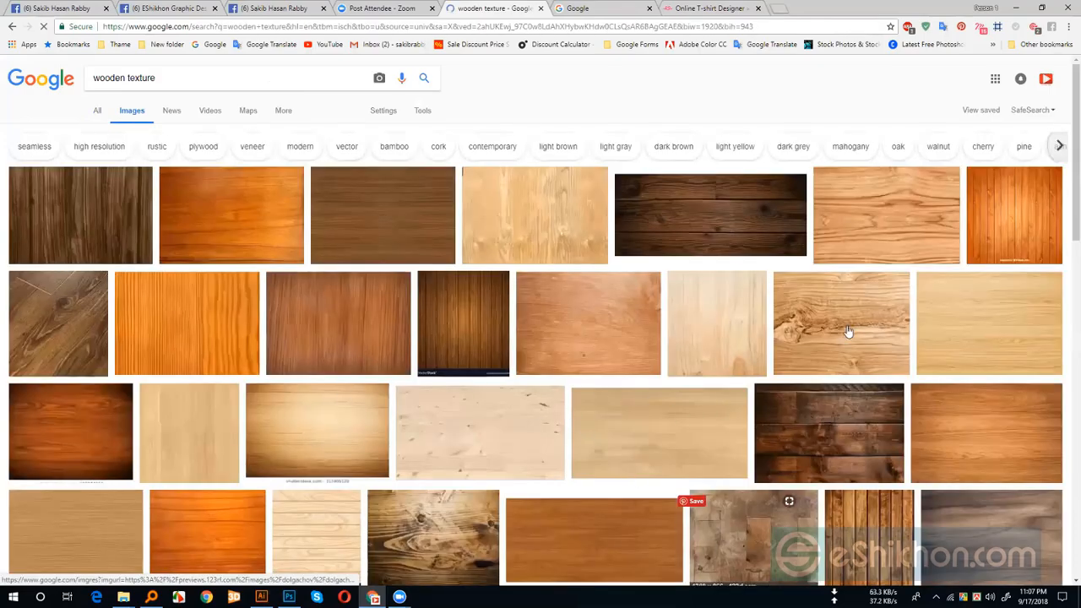
scroll(291, 160, "down", 5)
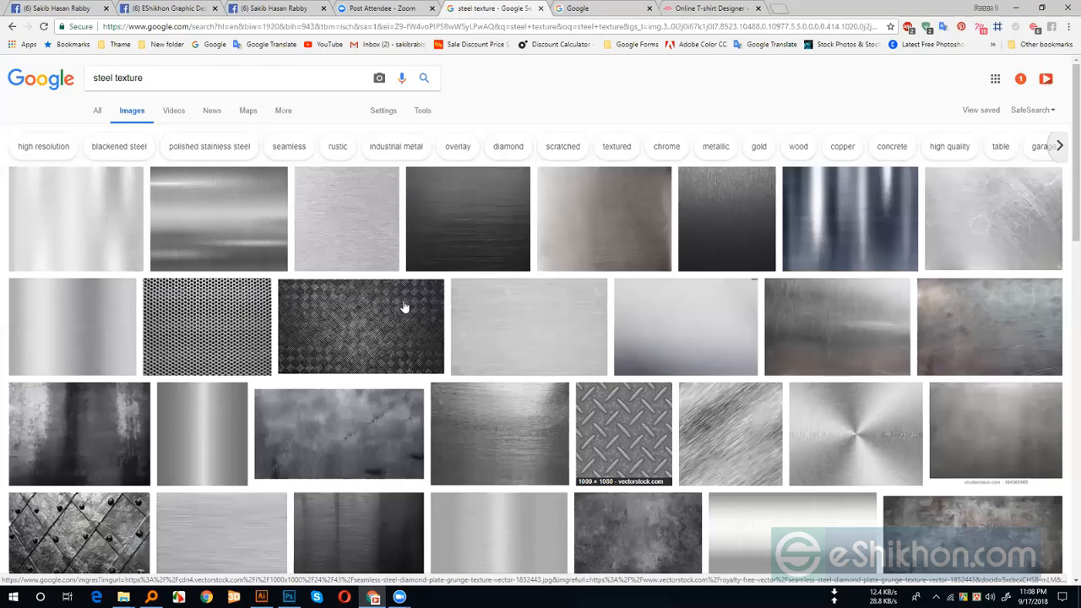
Copy the perforated dark steel background from the "steel texture" image results and paste it into the Photoshop mockup above the Texture layer
scroll(369, 190, "down", 2)
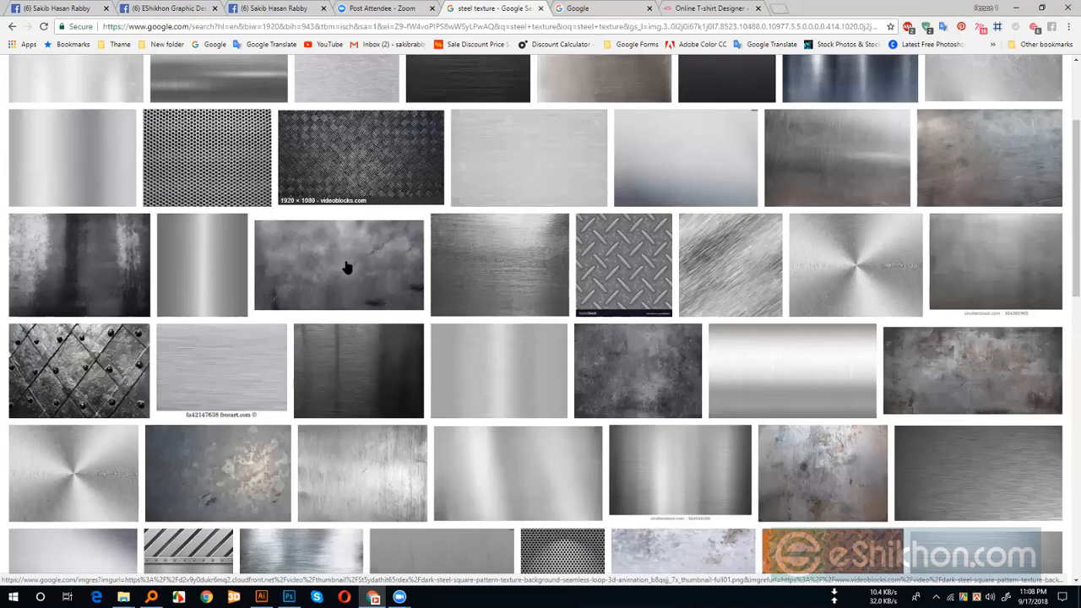
left_click(305, 265)
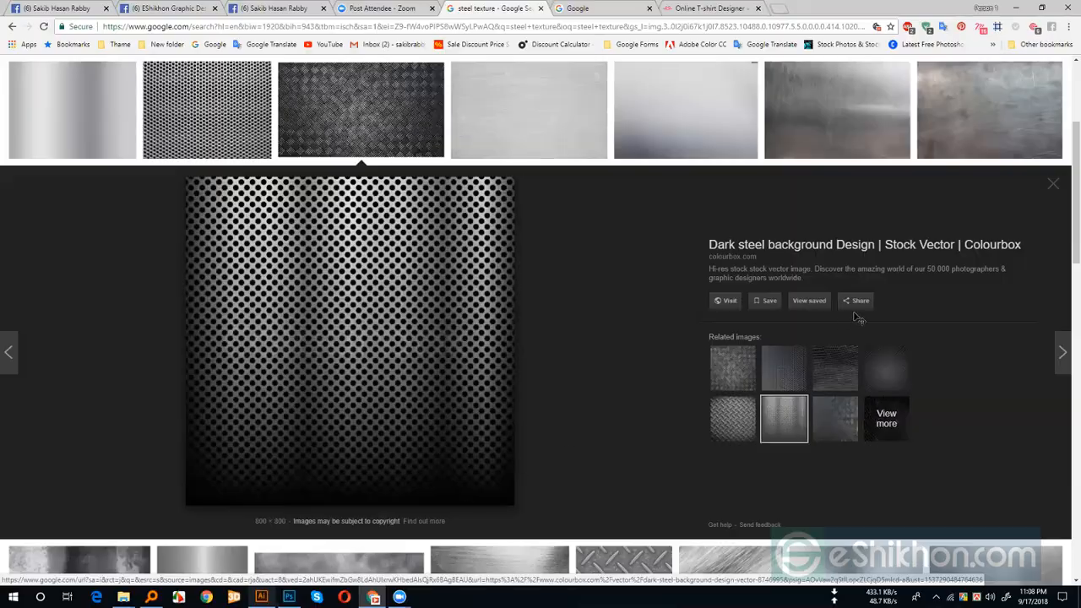
key("alt+Tab")
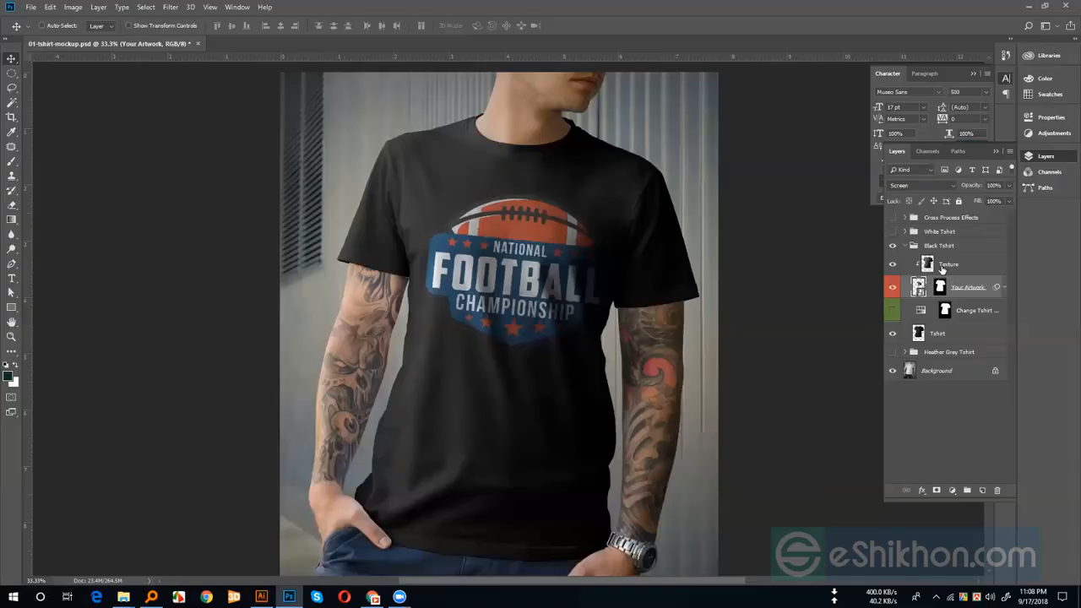
key("ctrl+v")
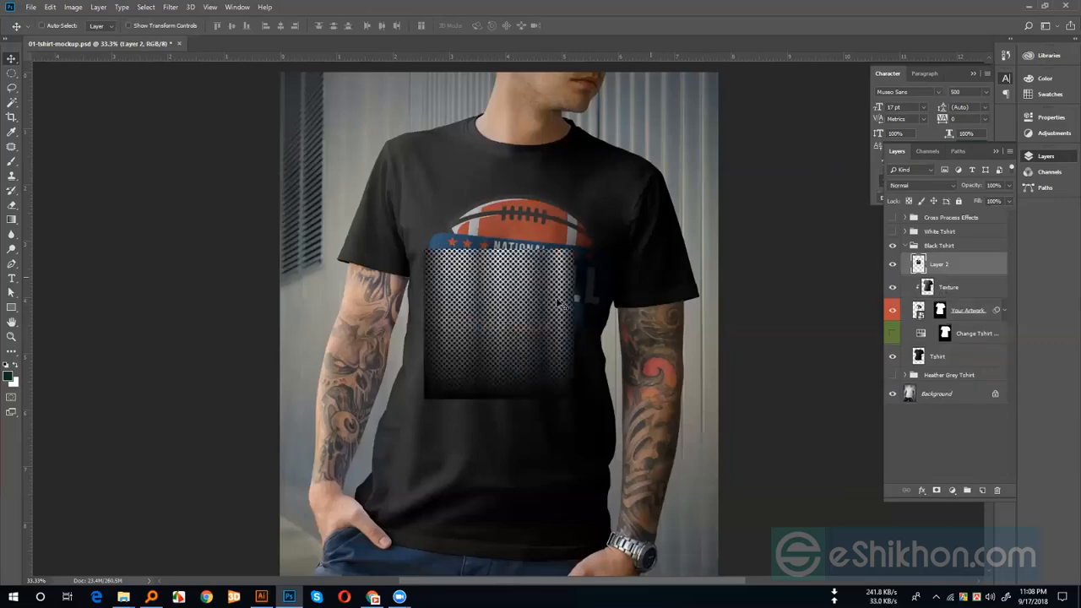
Enlarge the pasted steel texture to 438.50% so it covers the mockup, and clip it to the football artwork
key("ctrl+t")
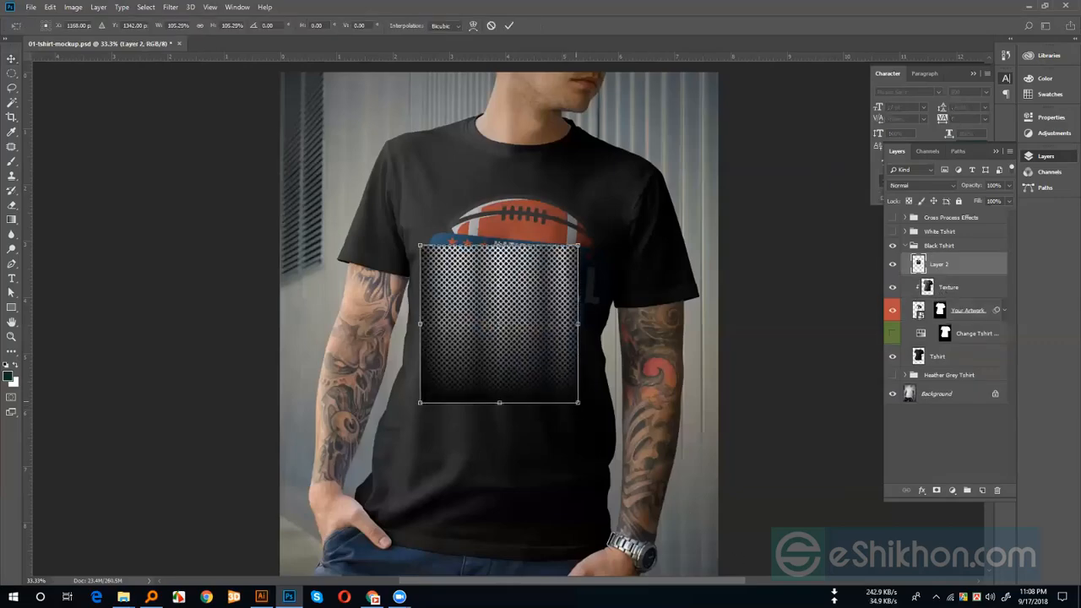
left_click_drag(574, 405, 646, 231)
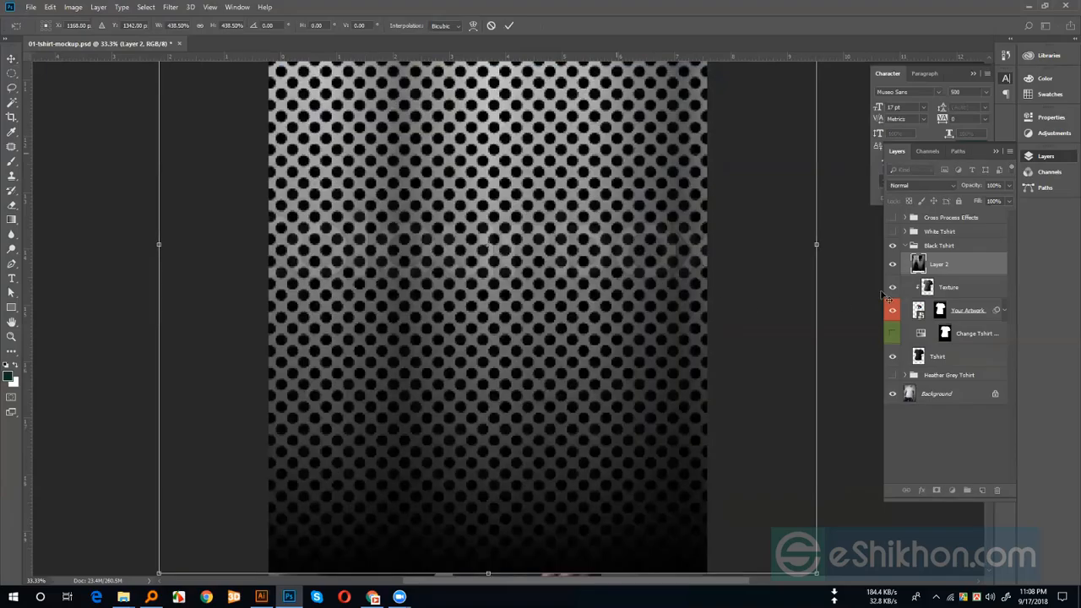
key("Return")
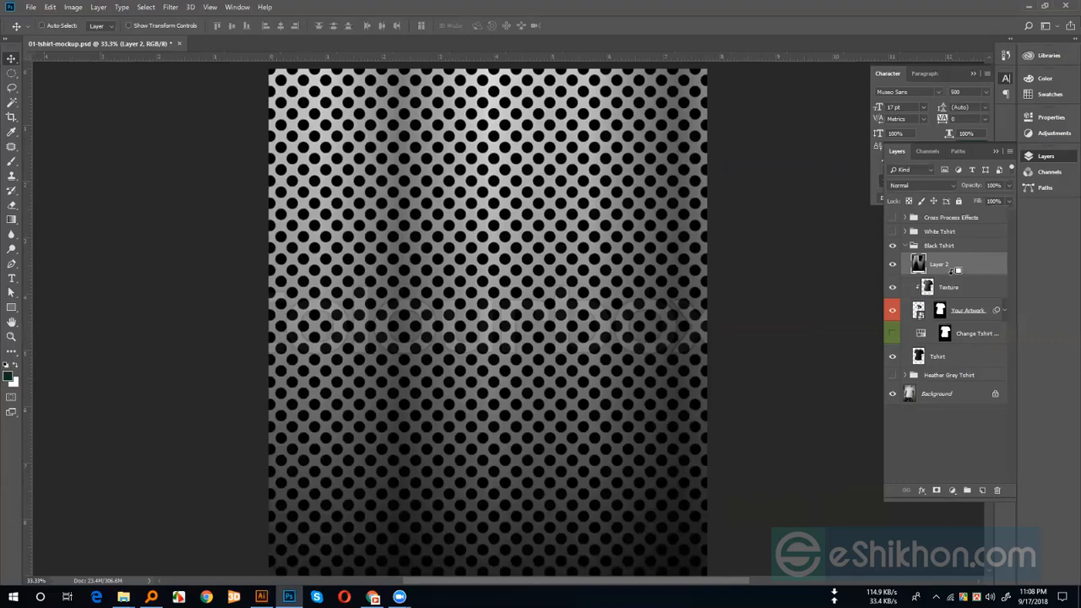
left_click(952, 272, "alt")
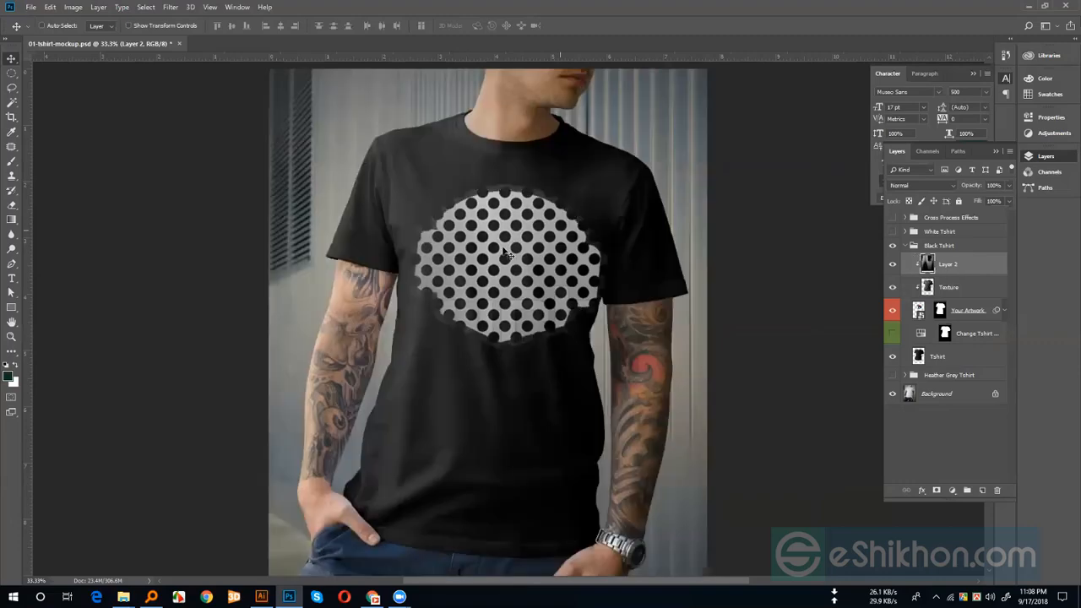
Set the steel texture layer's blend mode to Screen and reposition the texture over the football artwork
left_click_drag(515, 296, 492, 241)
left_click(922, 184)
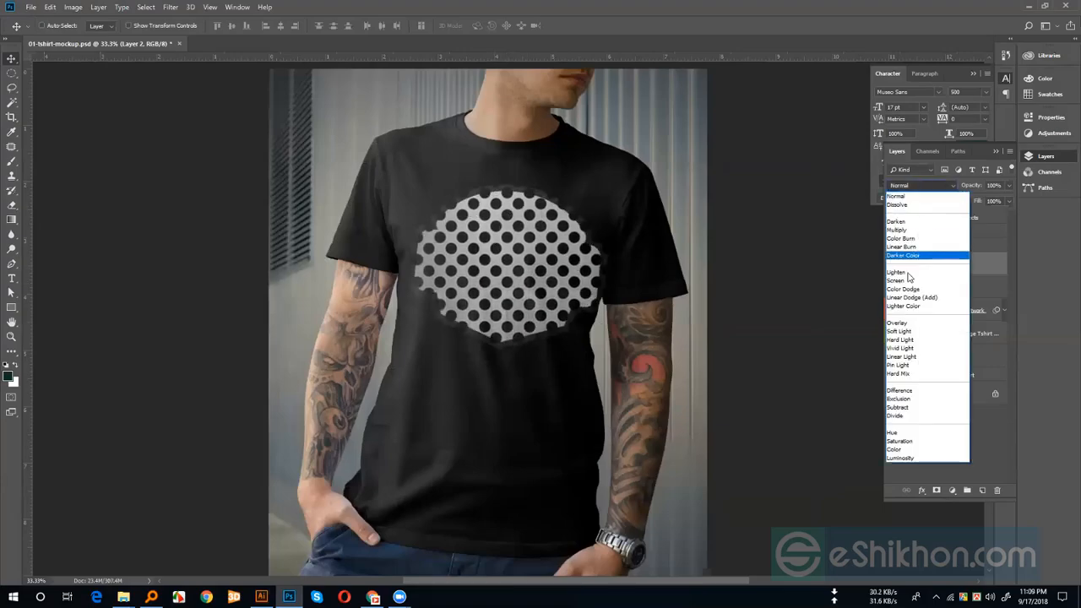
left_click(920, 283)
left_click_drag(538, 251, 520, 286)
left_click_drag(447, 231, 446, 291)
left_click_drag(503, 260, 300, 431)
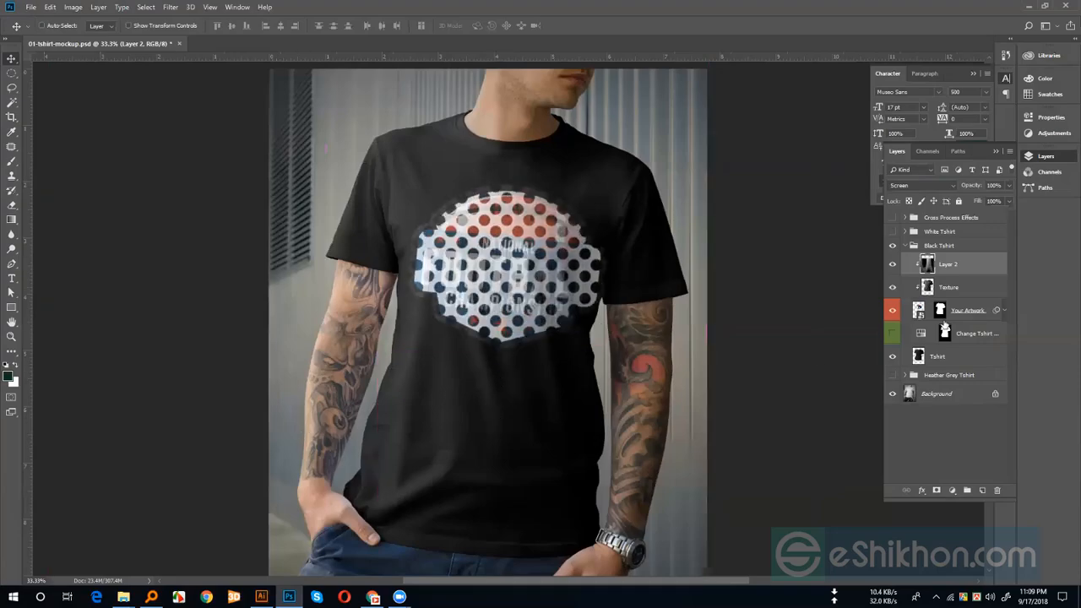
Delete the steel texture layer from the mockup and switch to the eps.eps football logo document in Illustrator
left_click_drag(988, 310, 997, 490)
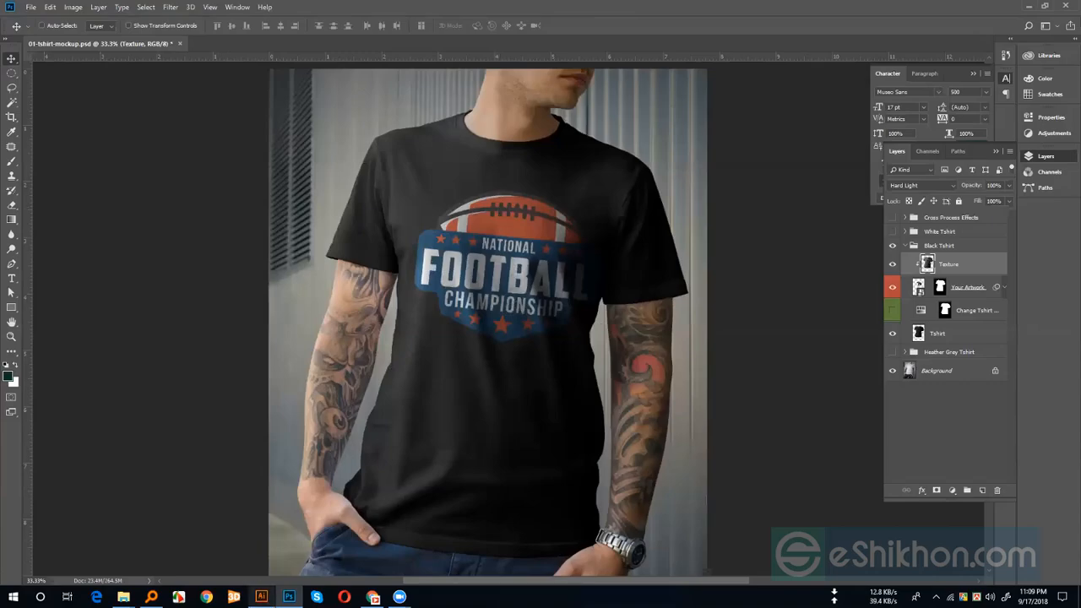
left_click(261, 596)
left_click(148, 44)
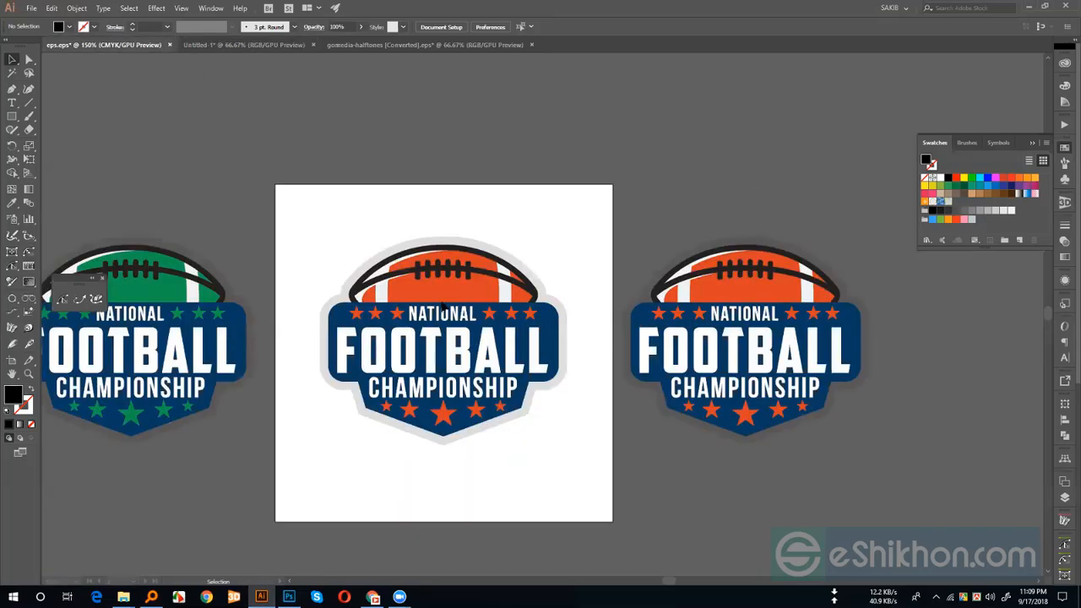
left_click_drag(316, 234, 785, 506)
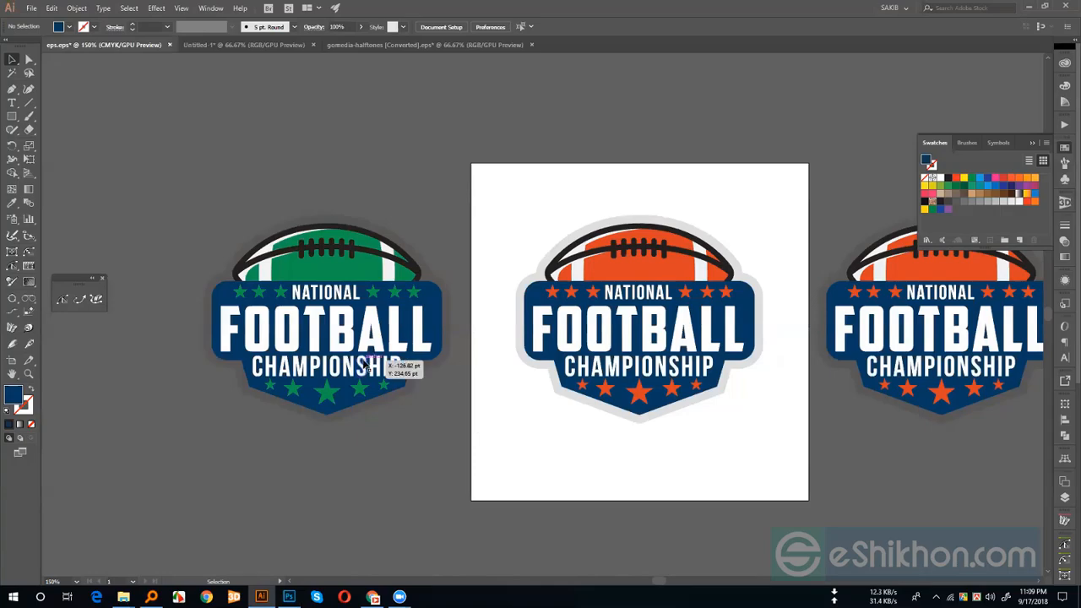
Recolour the green-ball logo's lettering light blue and fill its badge shape with black
left_click(384, 342)
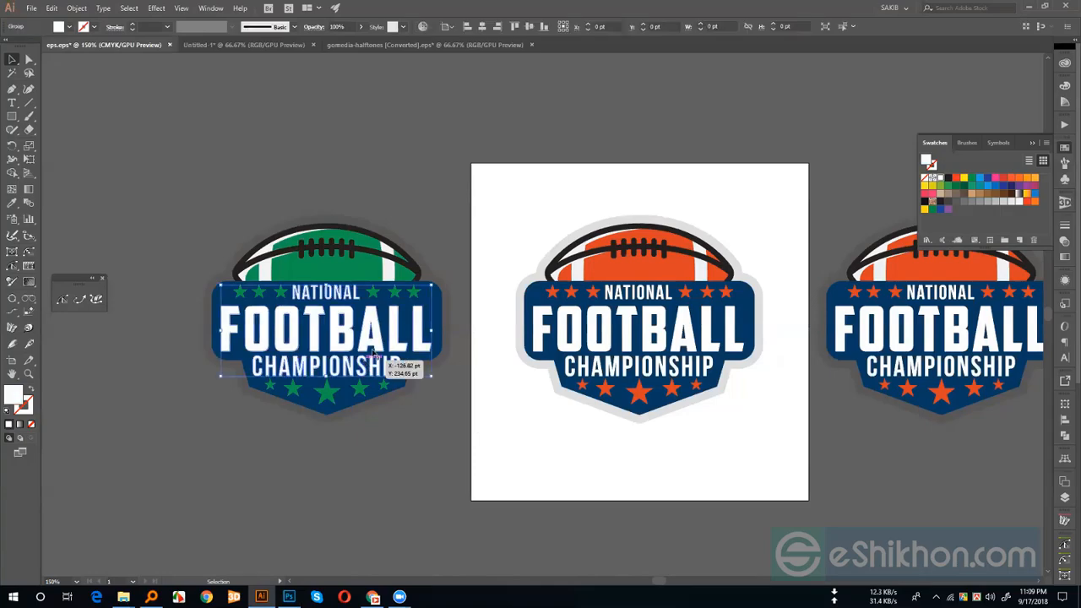
left_click(980, 178)
left_click(419, 219)
left_click(432, 309)
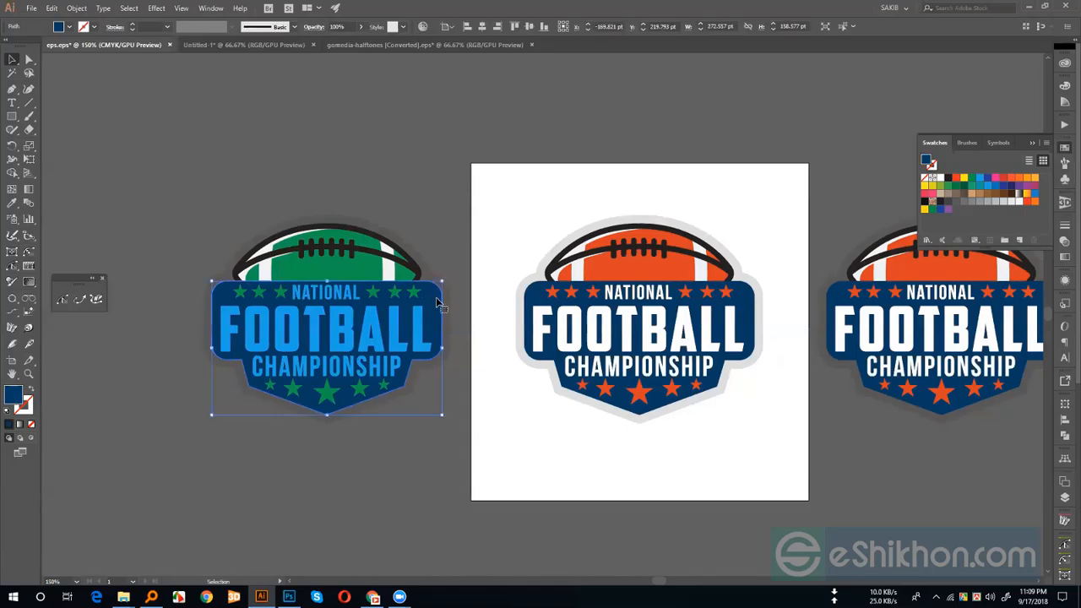
left_click(952, 184)
left_click(444, 242)
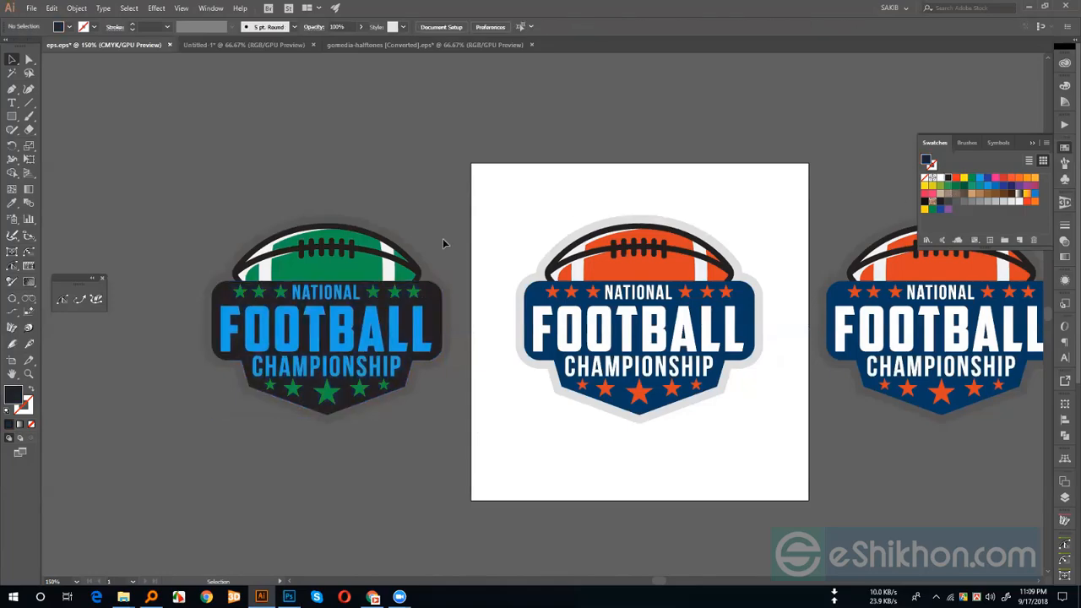
Try a red fill on the green-ball logo's badge shape, and replace it with dark purplish blue
left_click(436, 313)
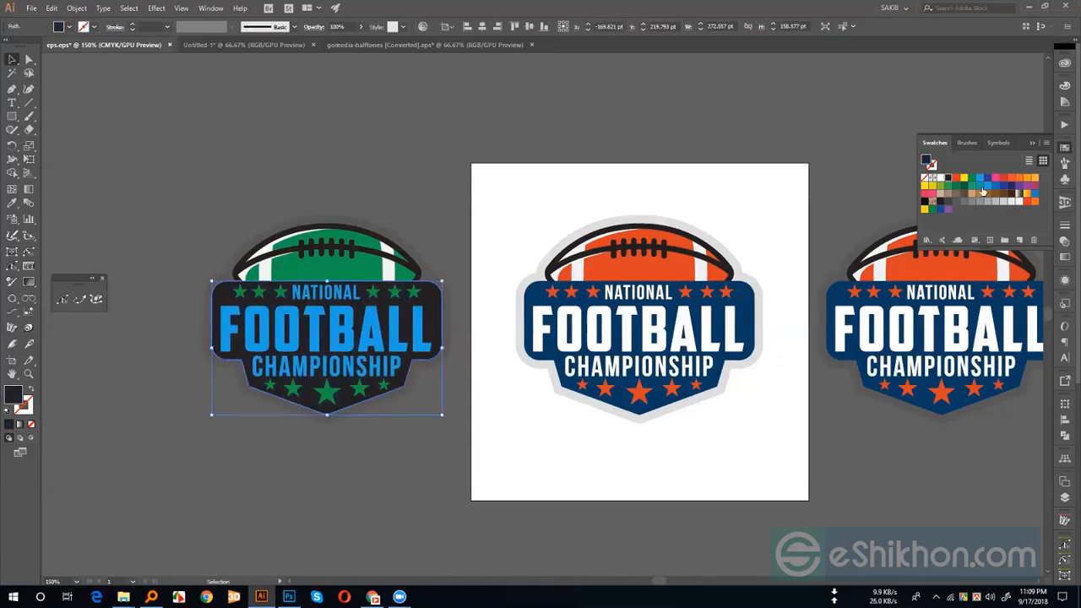
left_click(955, 178)
left_click(451, 294)
left_click(437, 323)
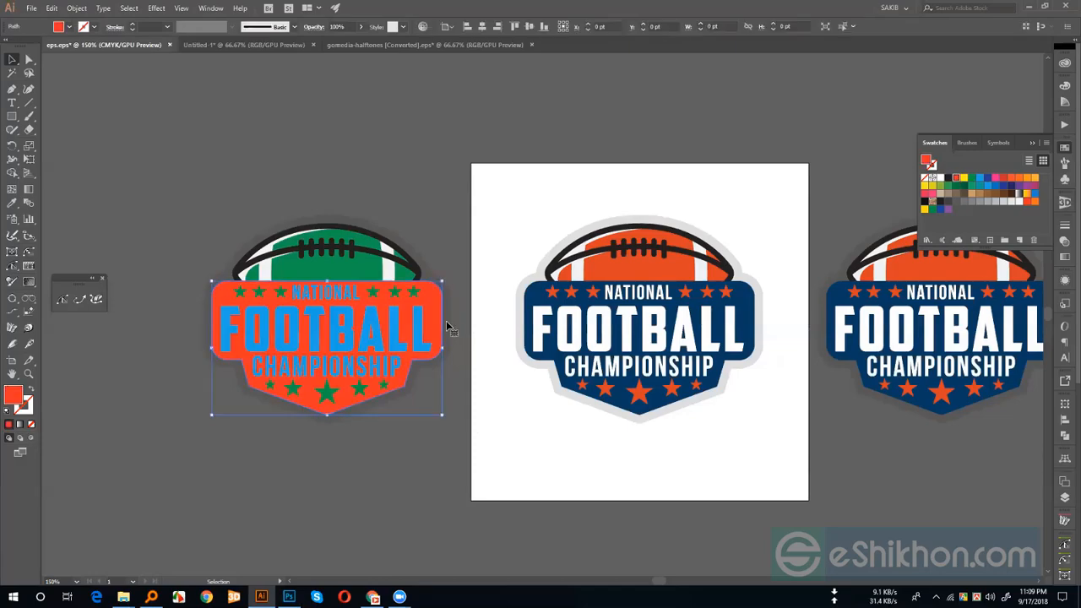
left_click(1011, 189)
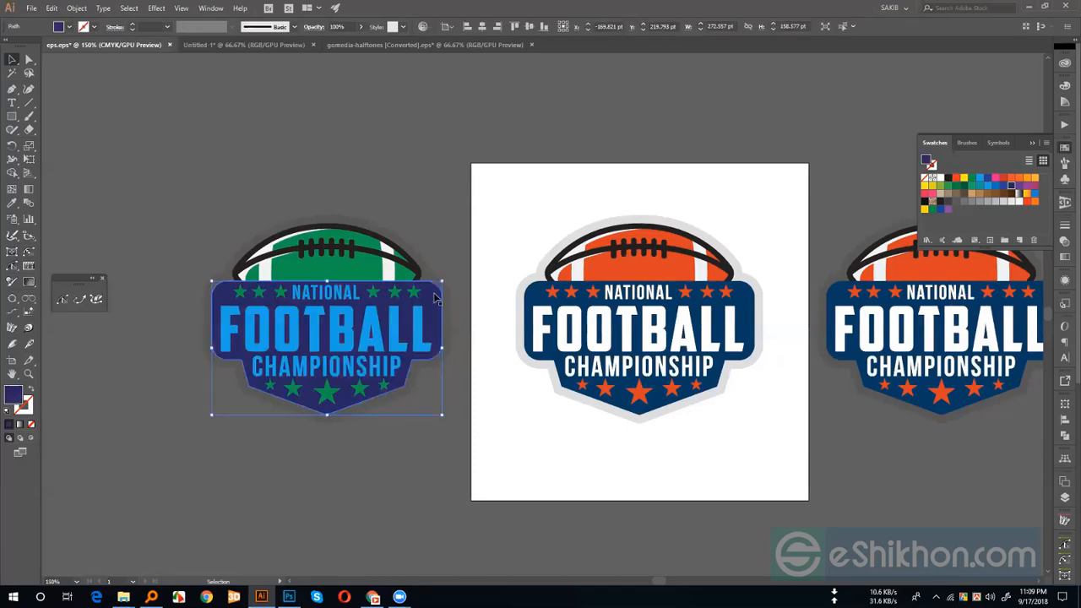
Recolour the NATIONAL FOOTBALL CHAMPIONSHIP lettering of the green-ball logo yellow
left_click(420, 325)
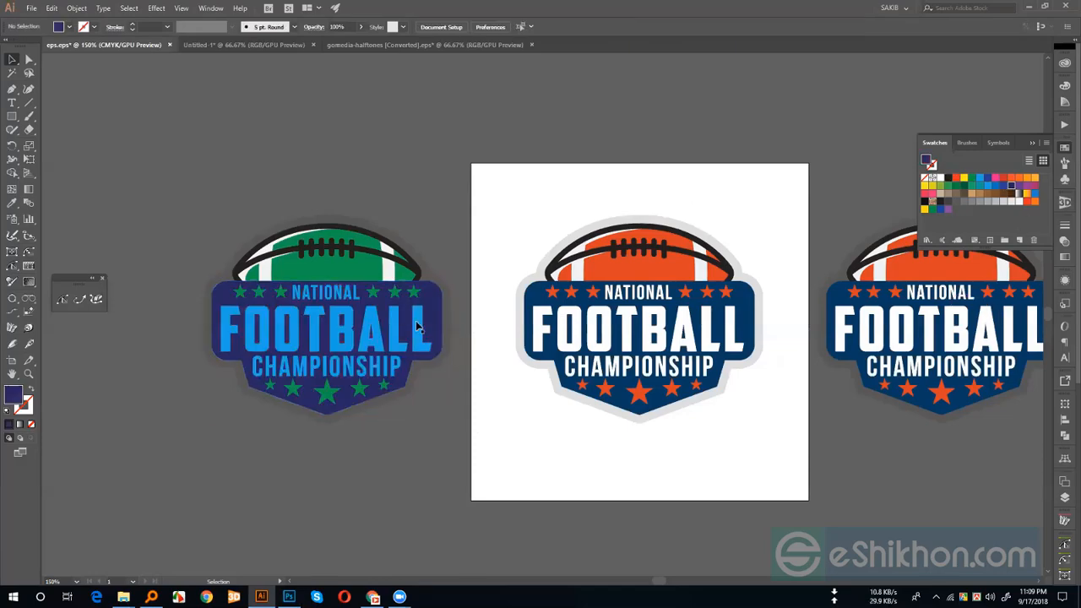
left_click(965, 179)
left_click(461, 384)
left_click_drag(449, 474, 466, 473)
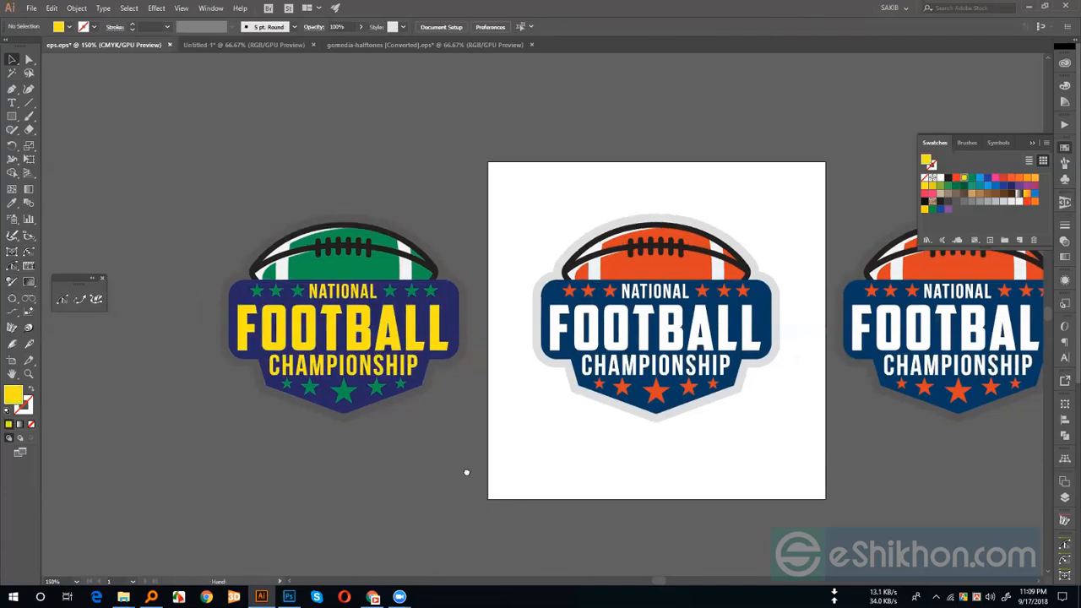
Check the separate green shapes of the logo by selecting the football and a star beside NATIONAL
left_click_drag(381, 273, 443, 272)
left_click(443, 272)
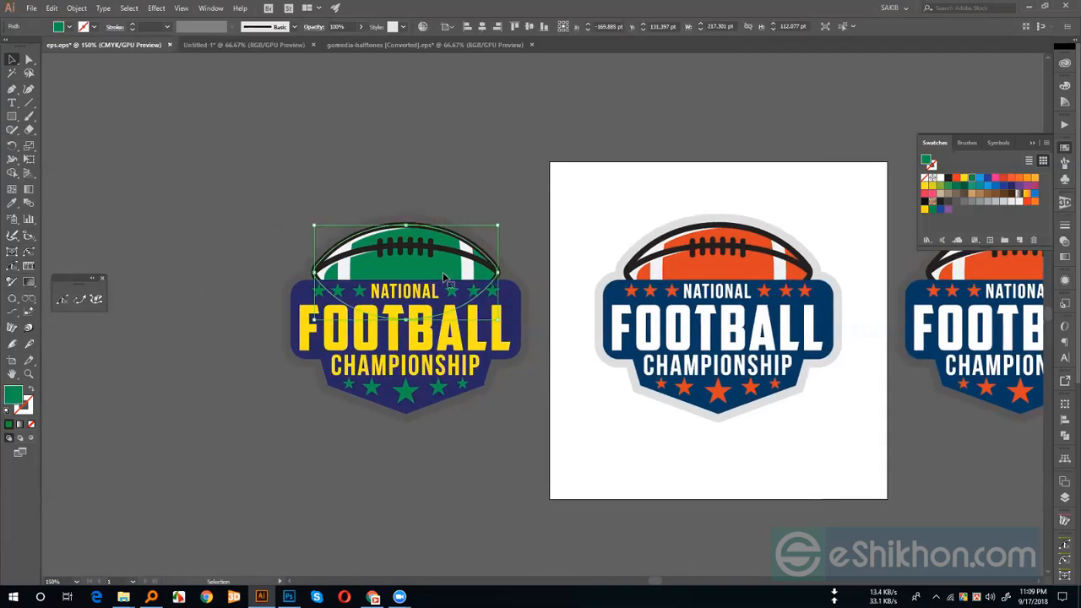
left_click(558, 318)
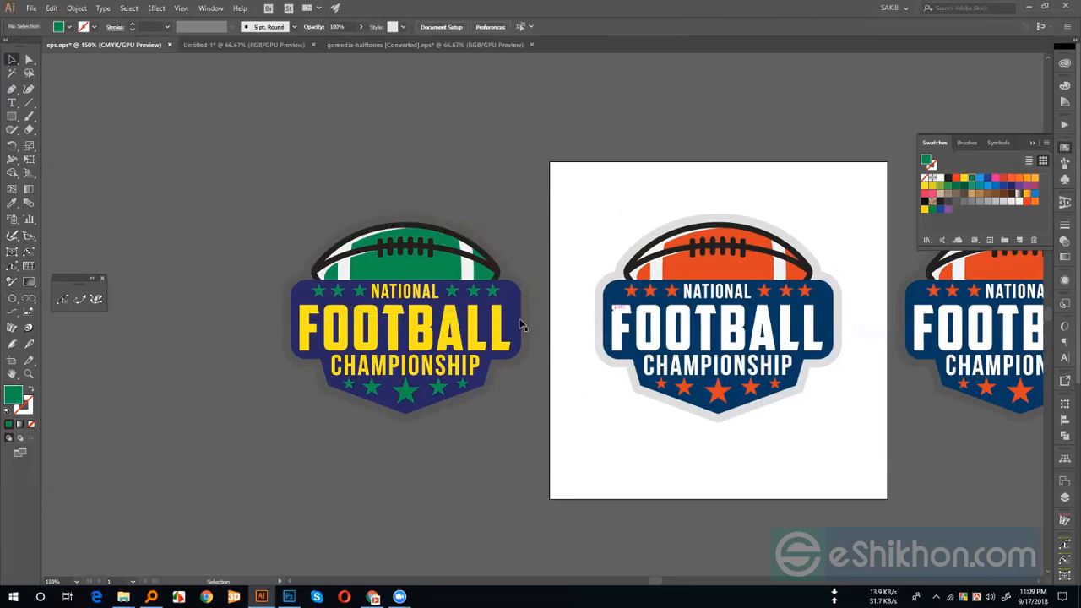
left_click(429, 277)
left_click(454, 291)
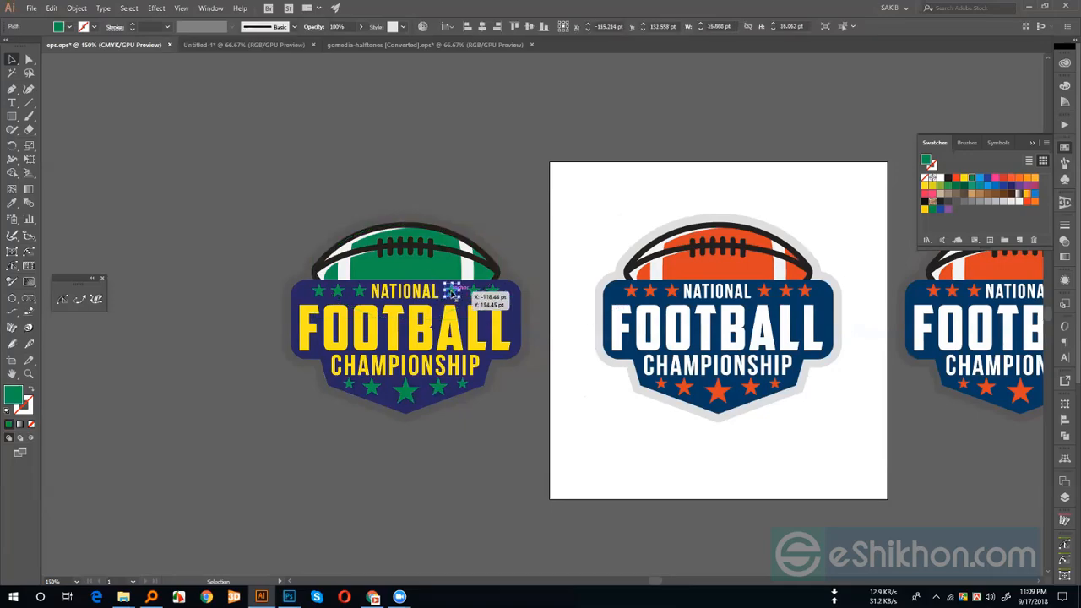
left_click(601, 254)
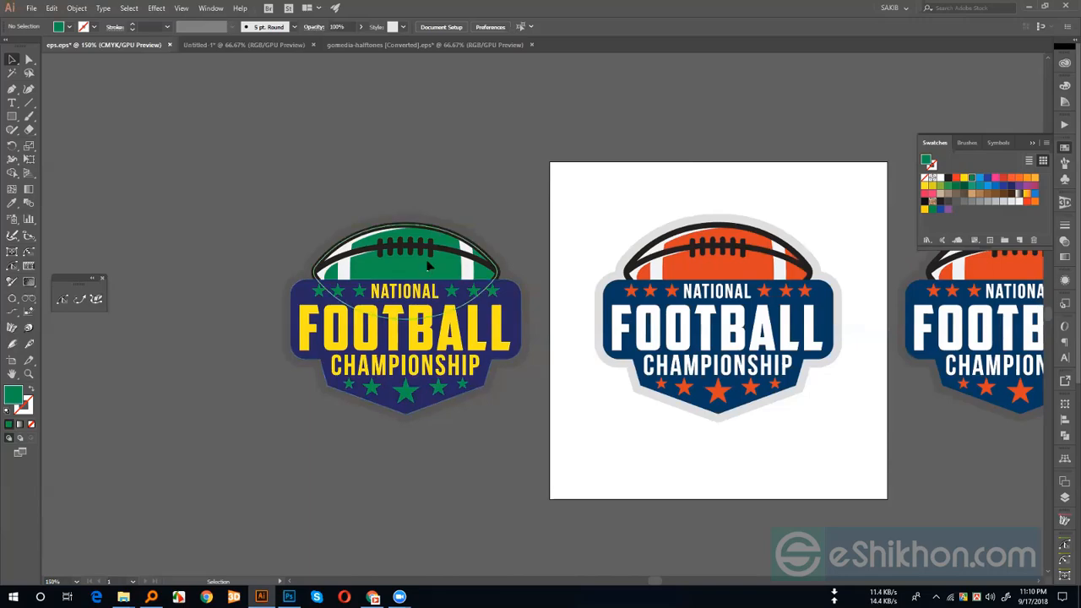
Select all objects with the green football's fill and stroke, try red and white, and recolour them light blue
left_click(448, 277)
left_click(130, 10)
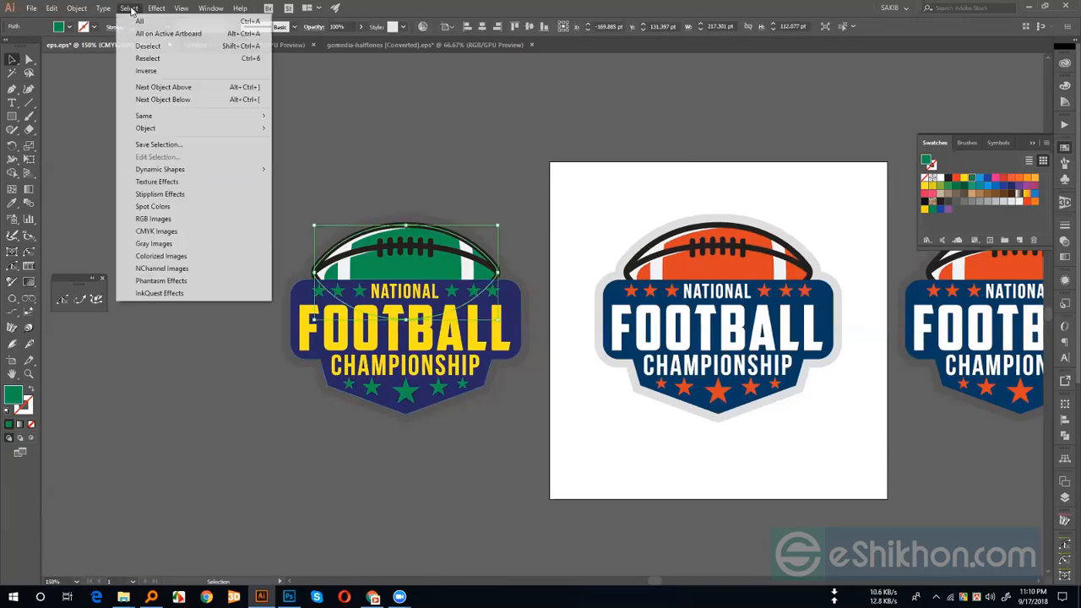
mouse_move(172, 119)
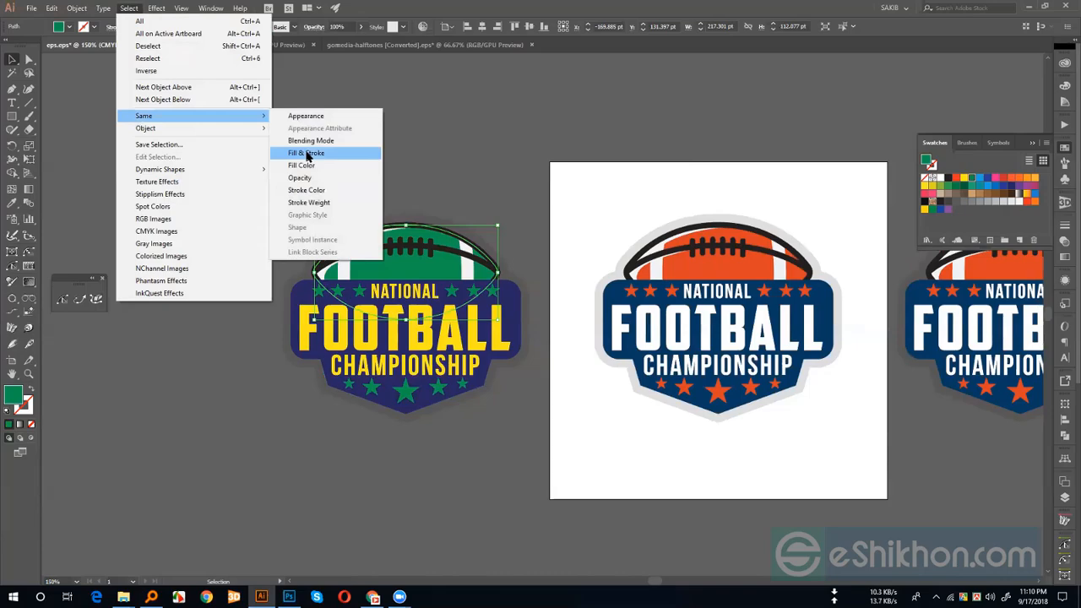
left_click(306, 154)
left_click(955, 178)
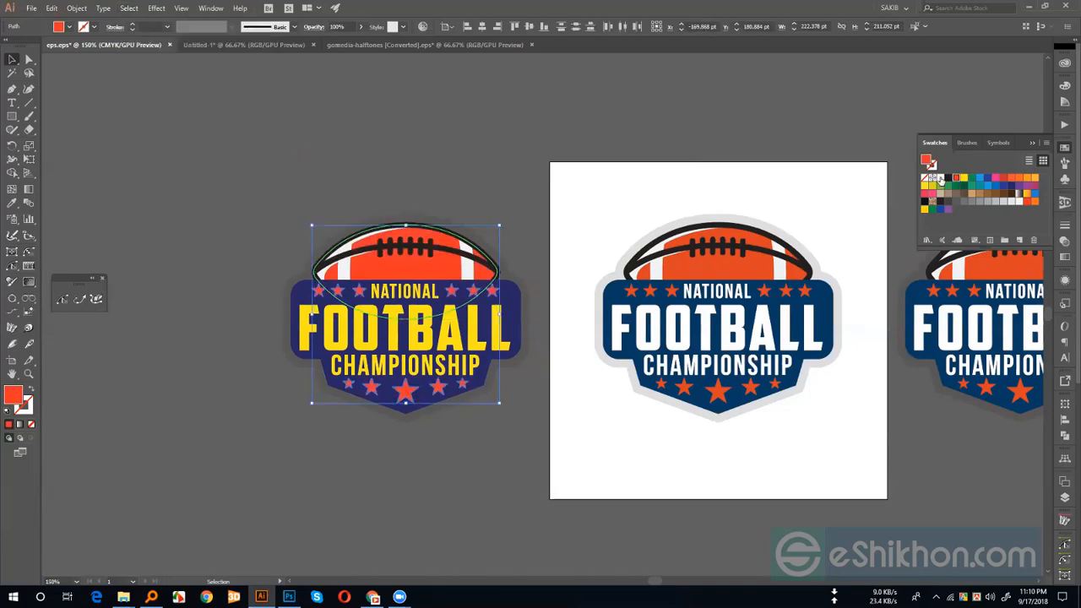
left_click(940, 178)
left_click(988, 186)
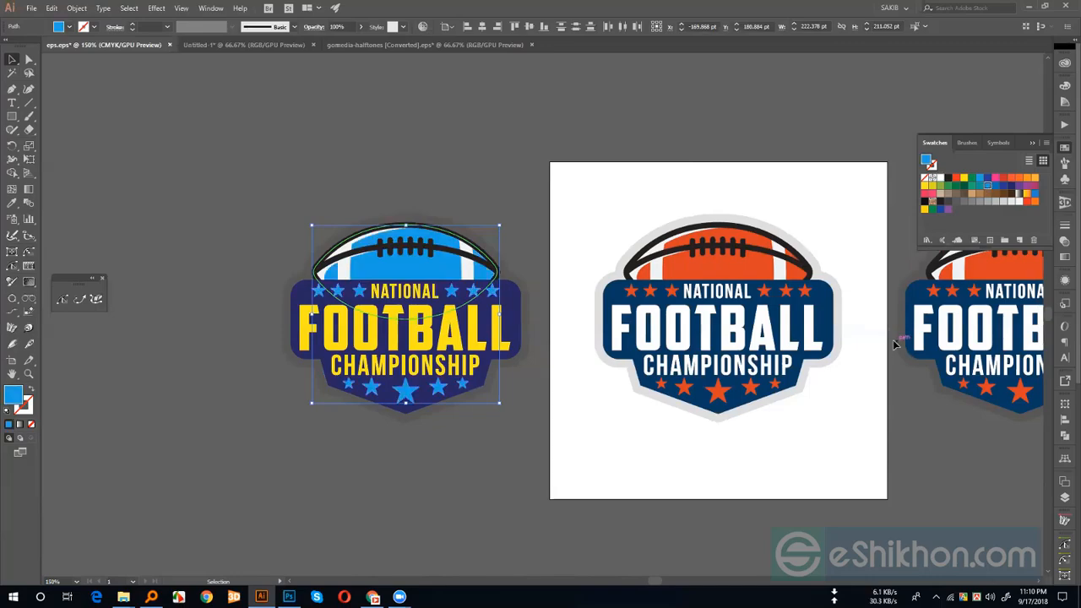
left_click(495, 179)
Fill the badge shape of the light blue football logo with red and its lettering with black
left_click(507, 303)
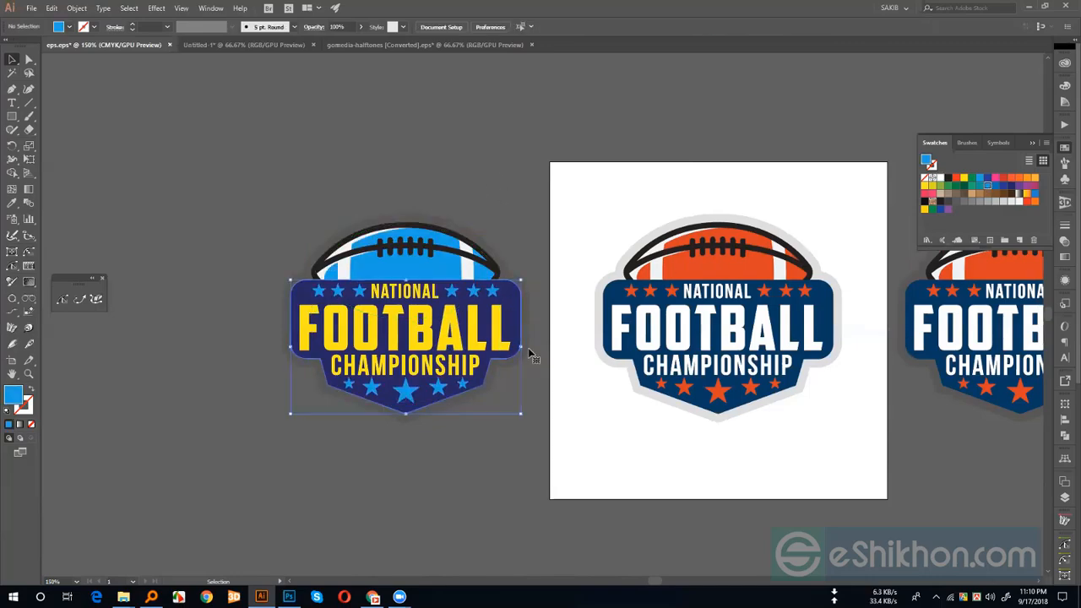
left_click(955, 178)
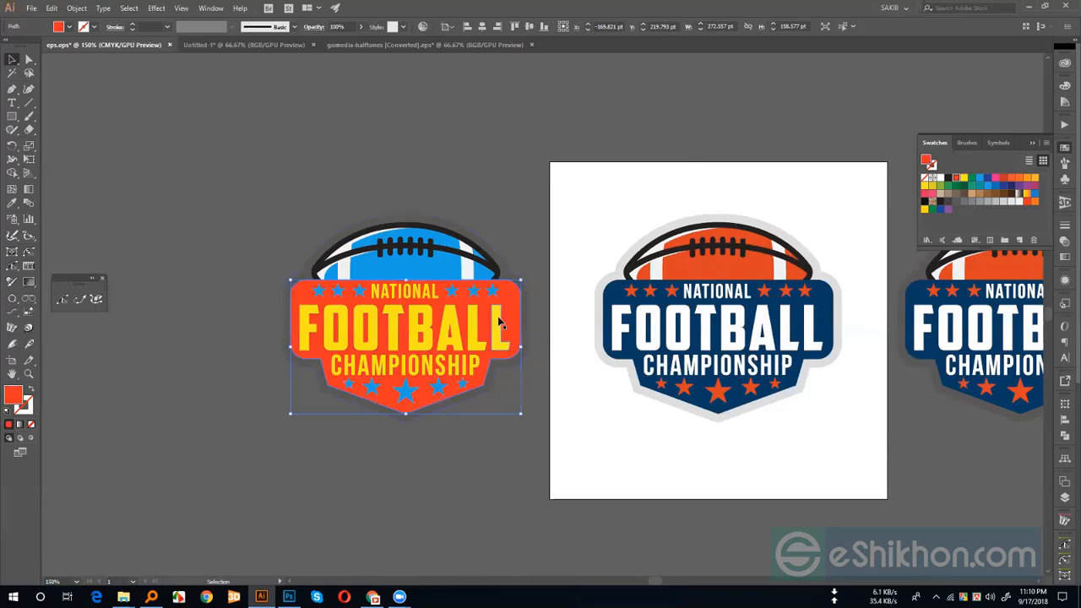
left_click(504, 329)
left_click(948, 180)
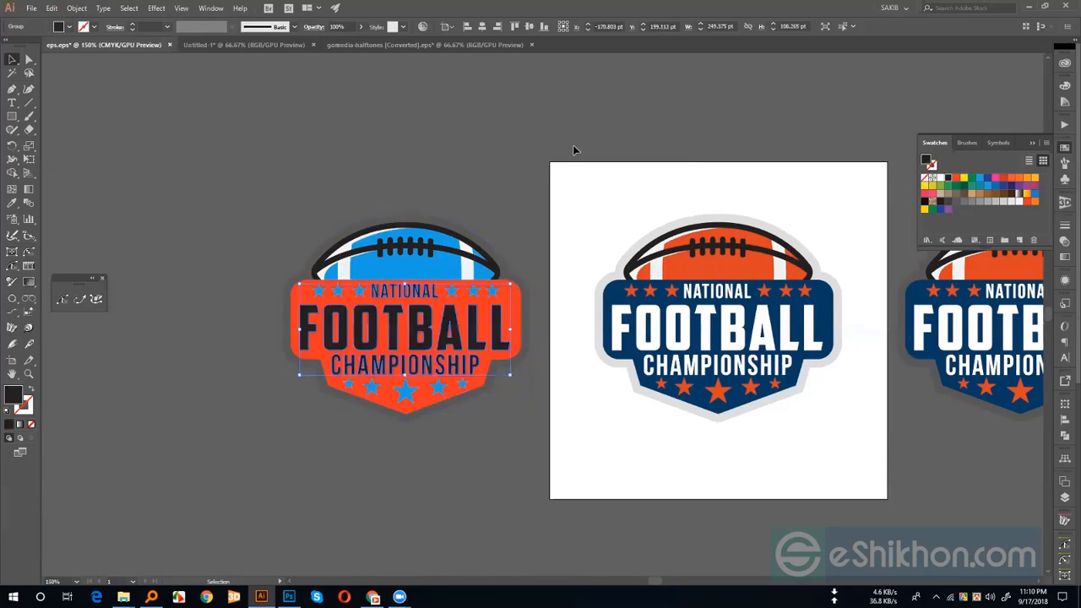
left_click(516, 181)
Reselect everything matching a light blue star's fill and stroke and recolour it dark blue, C=100 M=100 Y=25 K=25
left_click(445, 393)
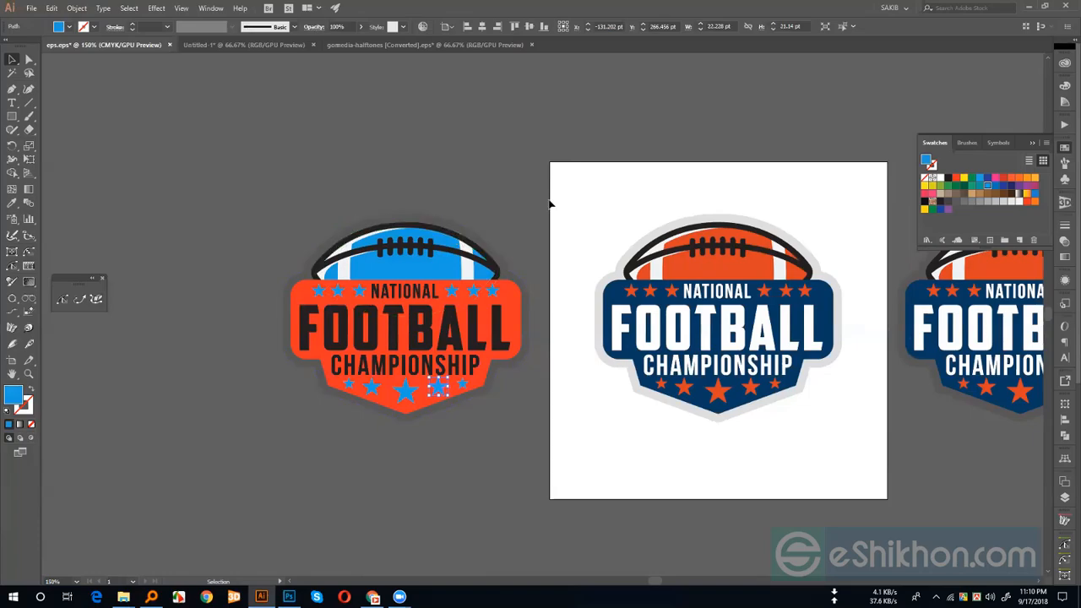
key("ctrl+6")
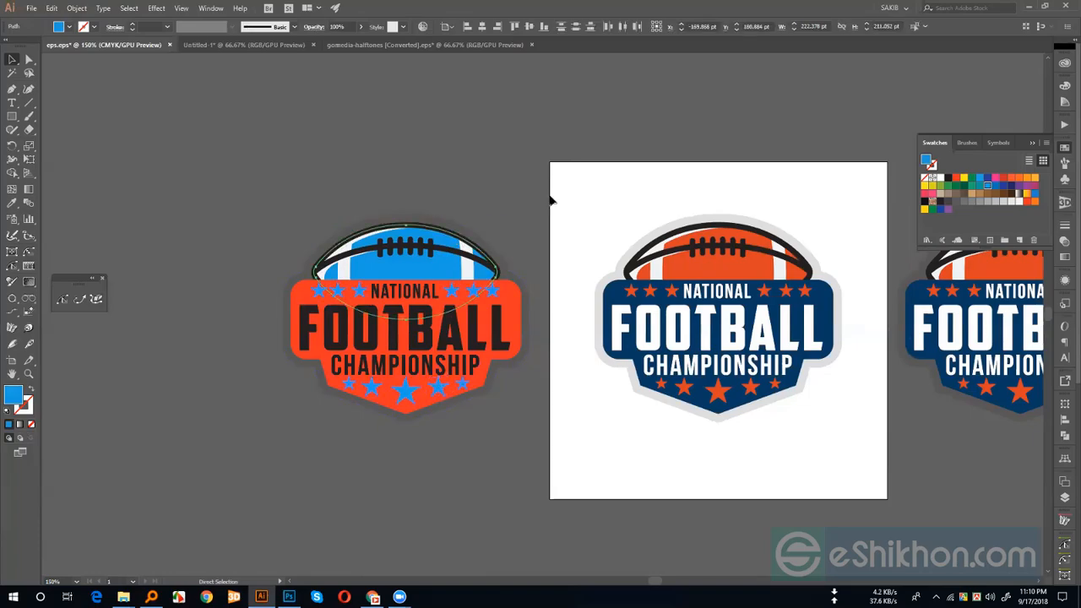
left_click(1012, 187)
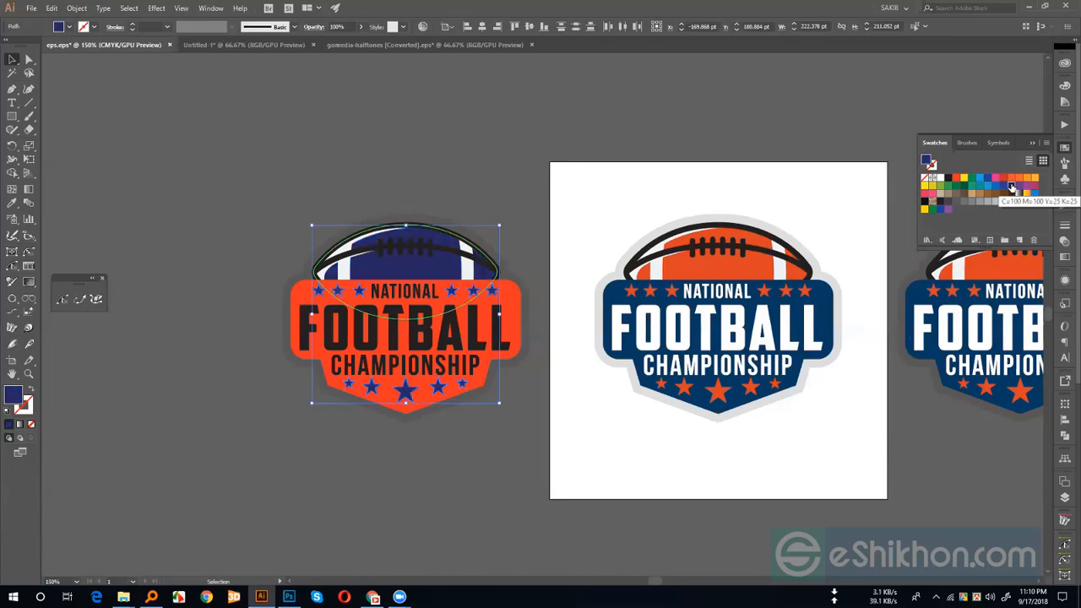
left_click(576, 141)
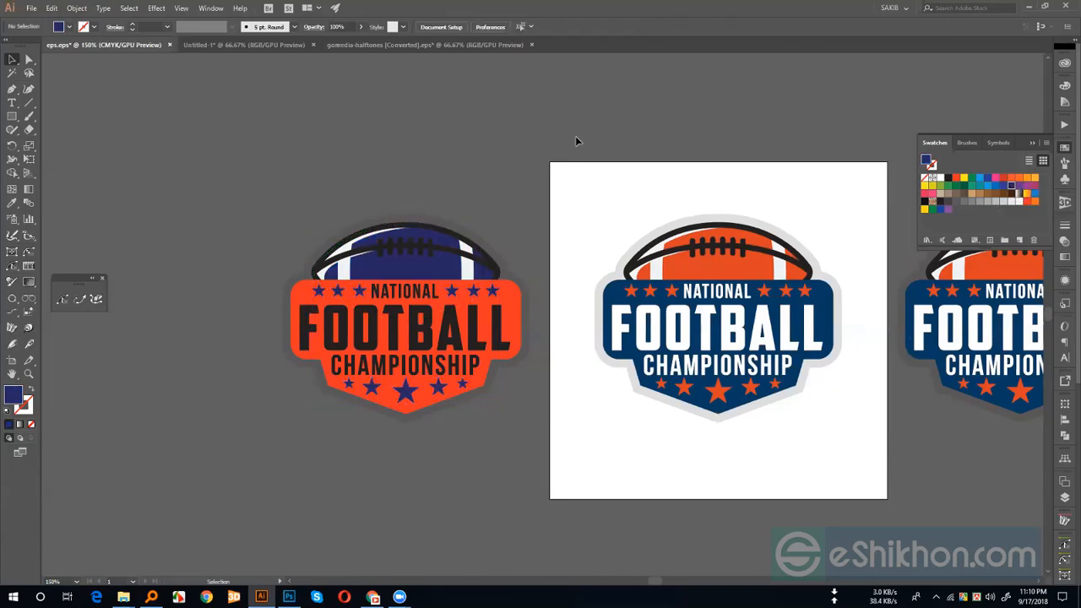
Change the fill of the recoloured logo's red badge shape to light blue
scroll(577, 141, "left", 2)
left_click(587, 311)
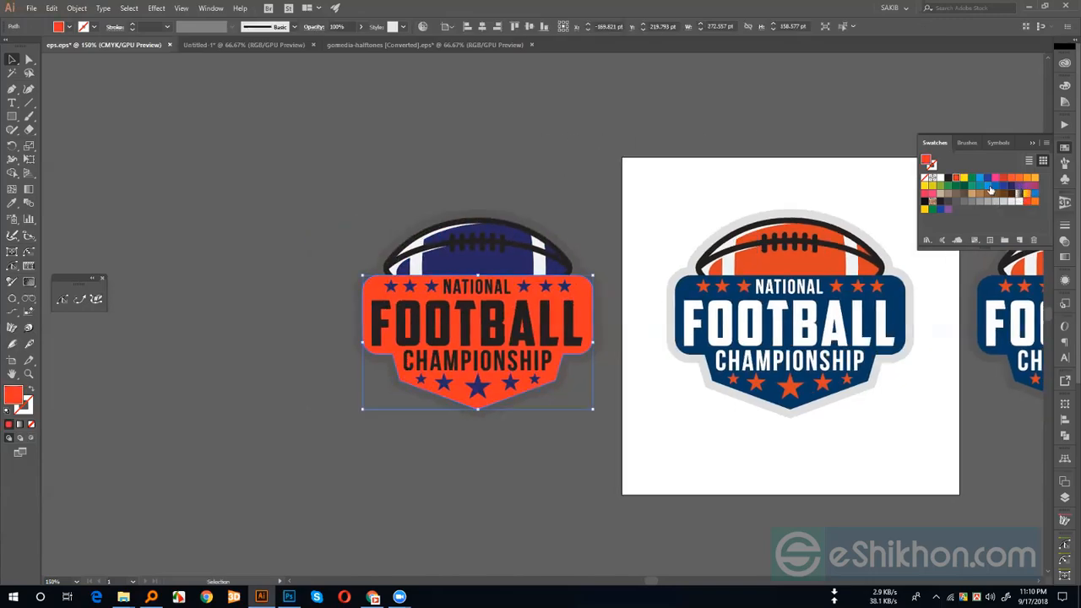
left_click(988, 186)
left_click(577, 222)
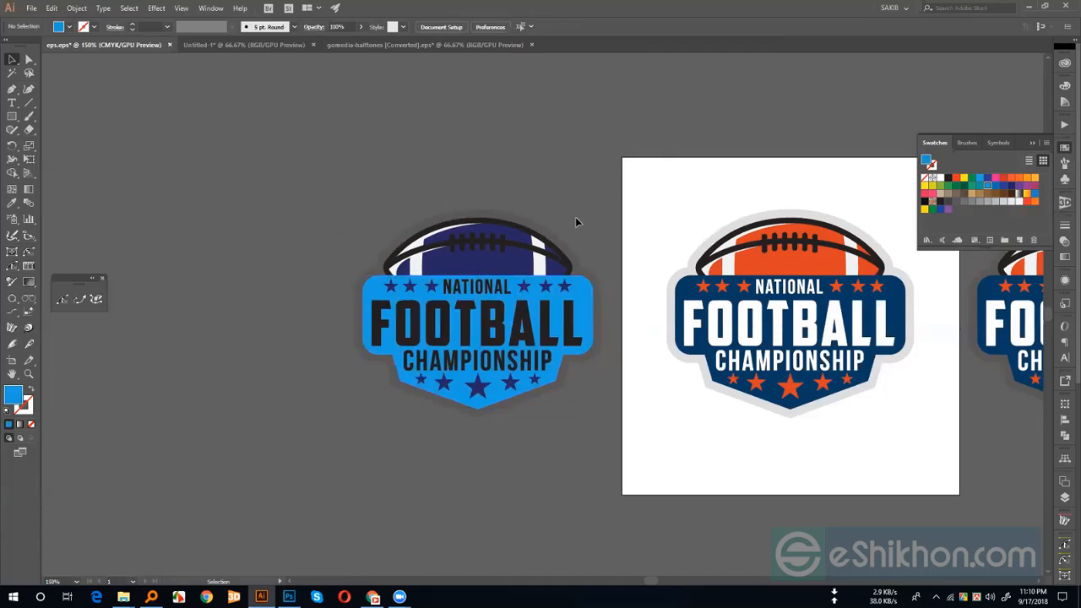
Move the translucent outline shape out from behind the recoloured logo and set its opacity to 100%
left_click(559, 241)
left_click_drag(557, 219, 495, 184)
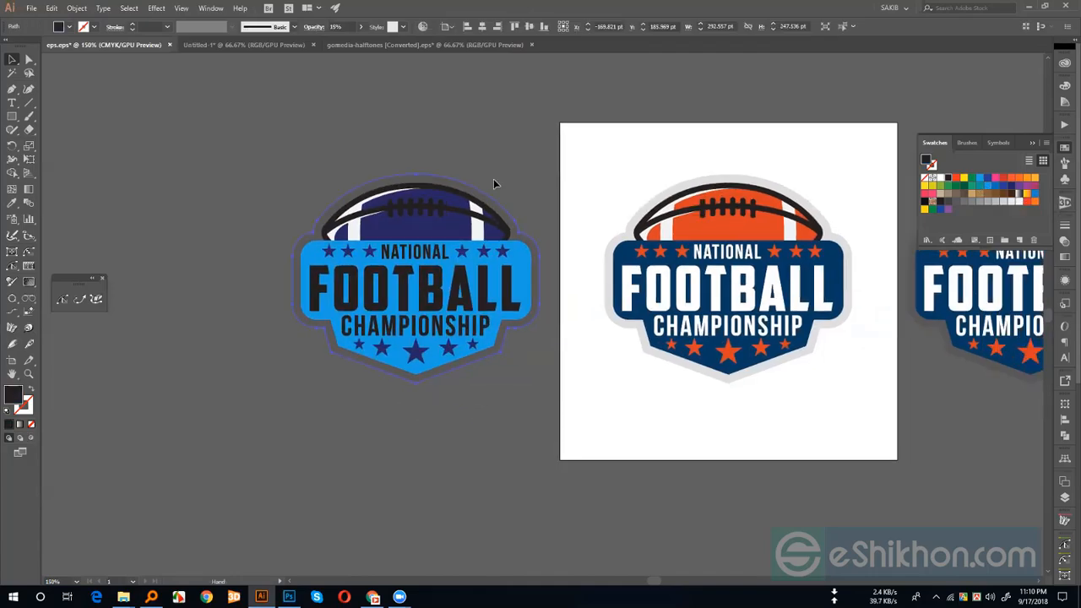
left_click_drag(531, 415, 540, 418)
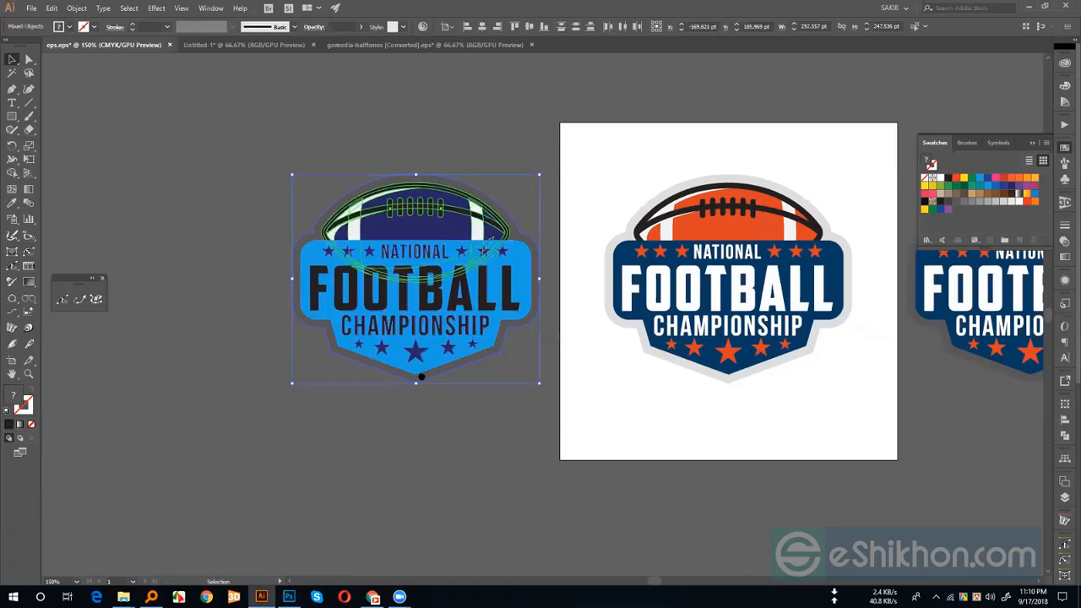
left_click_drag(900, 425, 651, 386)
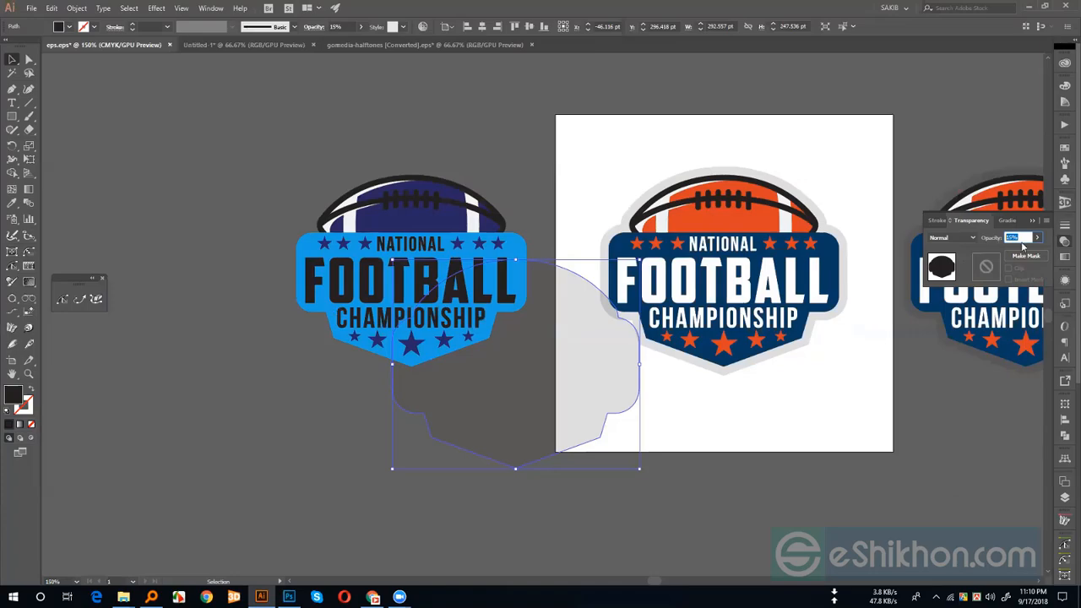
type("100")
key("Return")
left_click(251, 461)
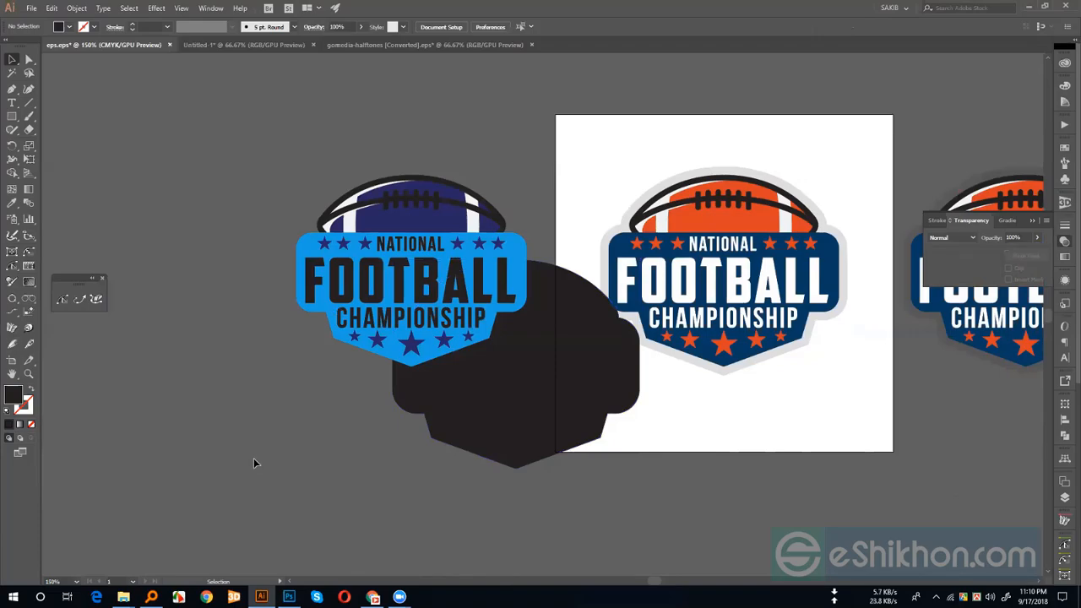
Draw a rectangle about 56 × 49 pt in the artboard's upper-left area and fill it with orange-brown
left_click(12, 117)
left_click_drag(574, 125, 624, 165)
left_click(1065, 85)
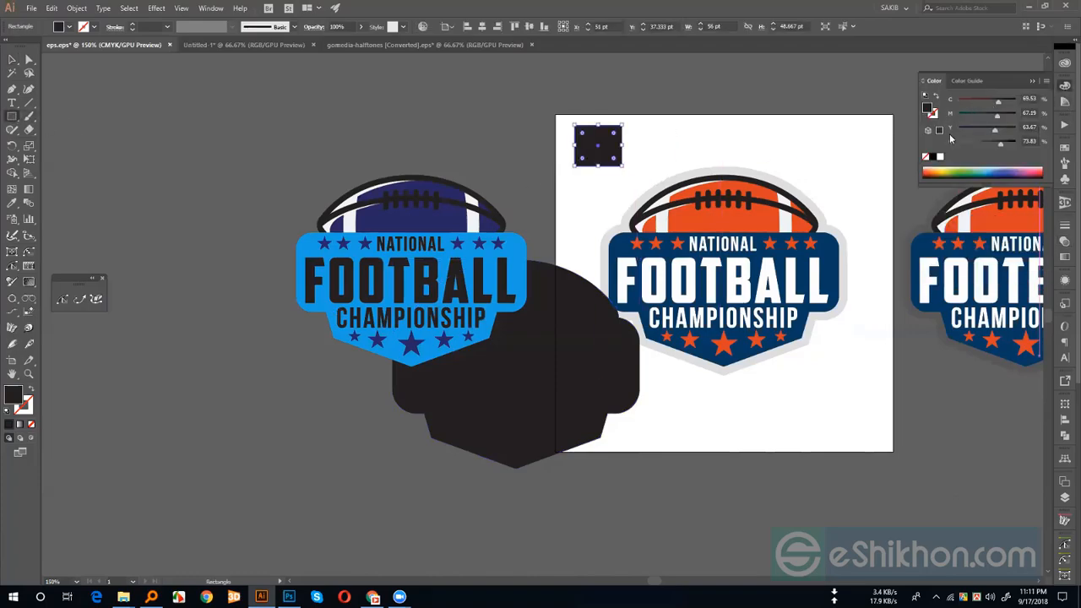
left_click(937, 170)
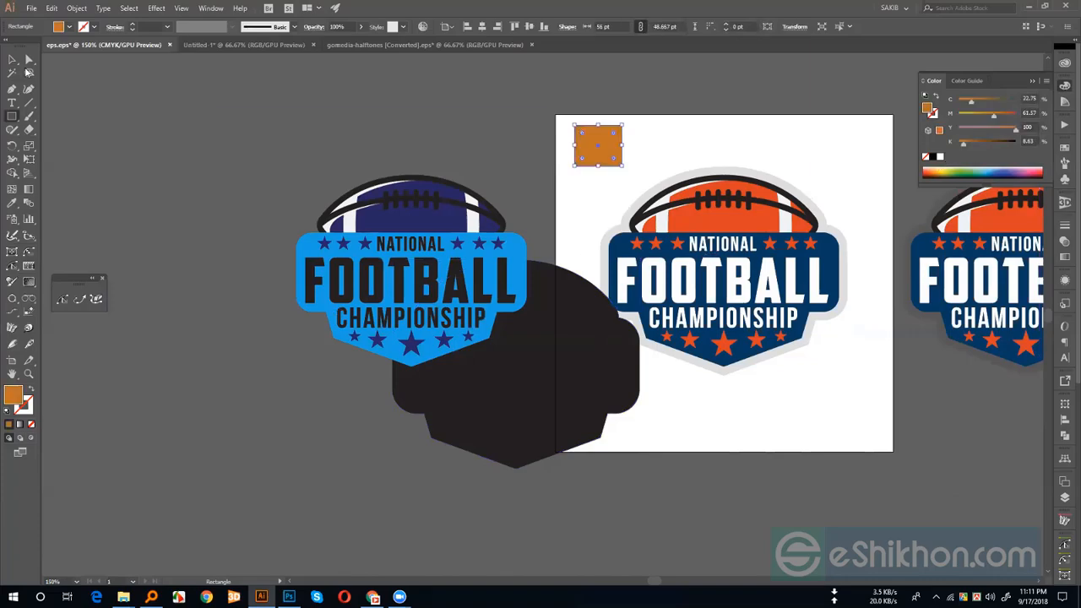
Sample the grey outline around the artboard's football logo onto the rectangle with the Eyedropper tool, and deselect it
left_click(13, 60)
key("i")
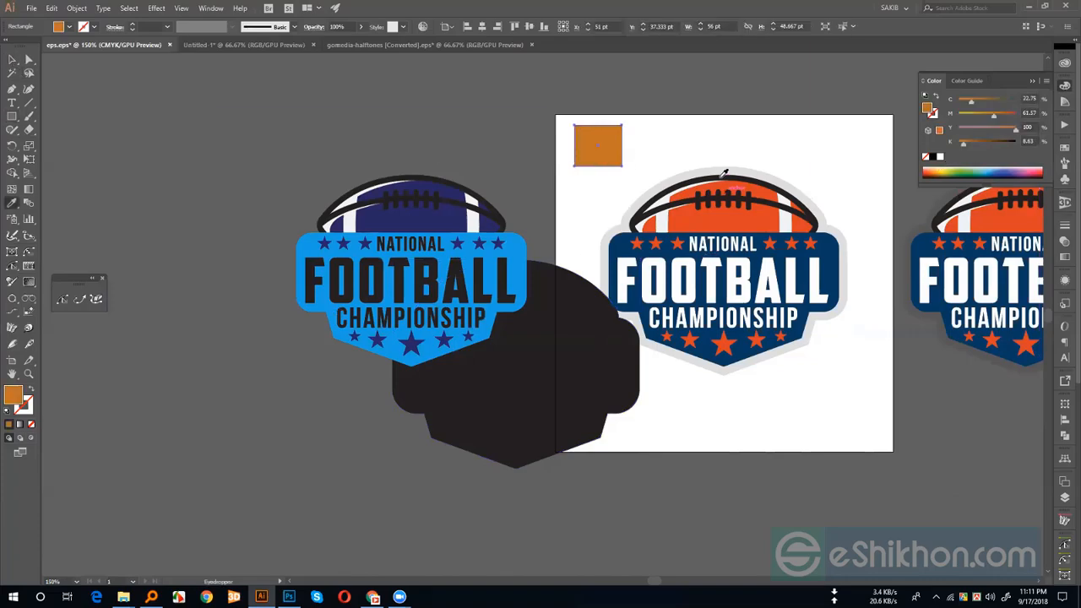
left_click(720, 173)
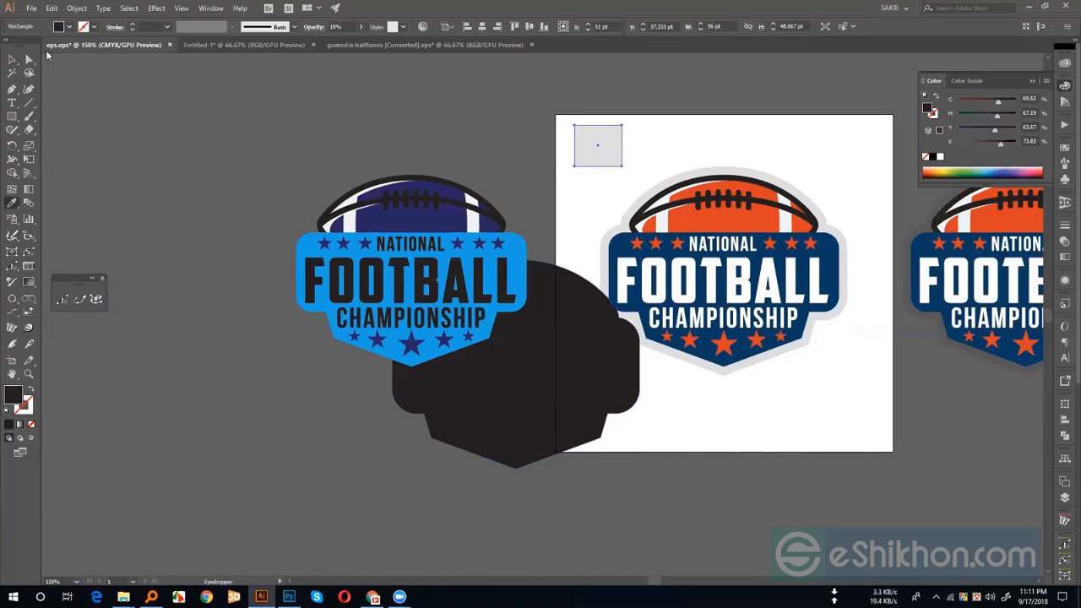
left_click(14, 60)
left_click(420, 95)
left_click(605, 159)
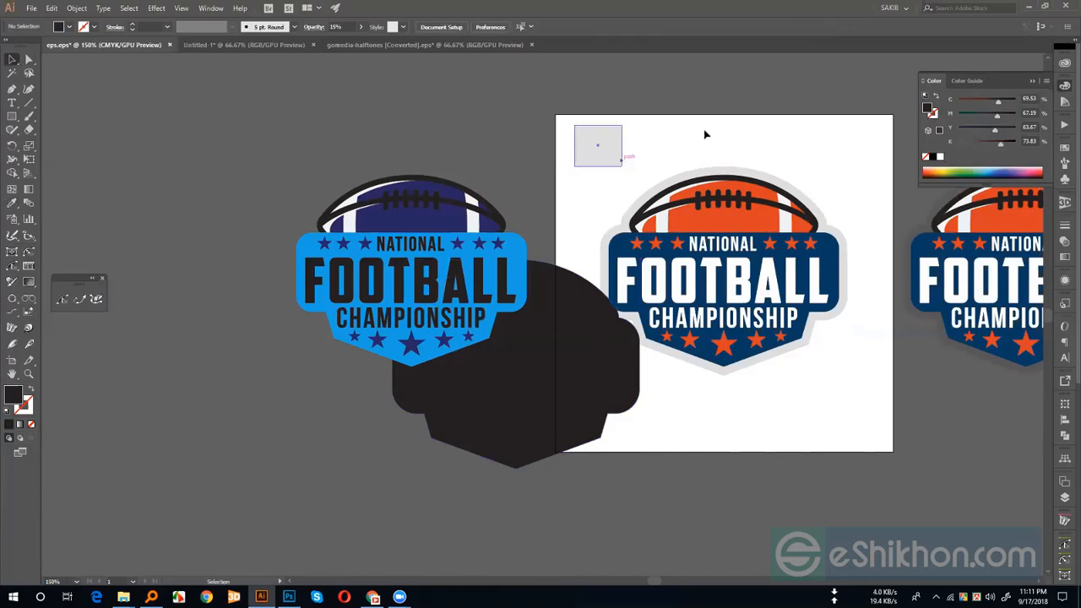
left_click(715, 127)
Check the opacity of the grey sample rectangle on the artboard
left_click(597, 145)
left_click(1065, 240)
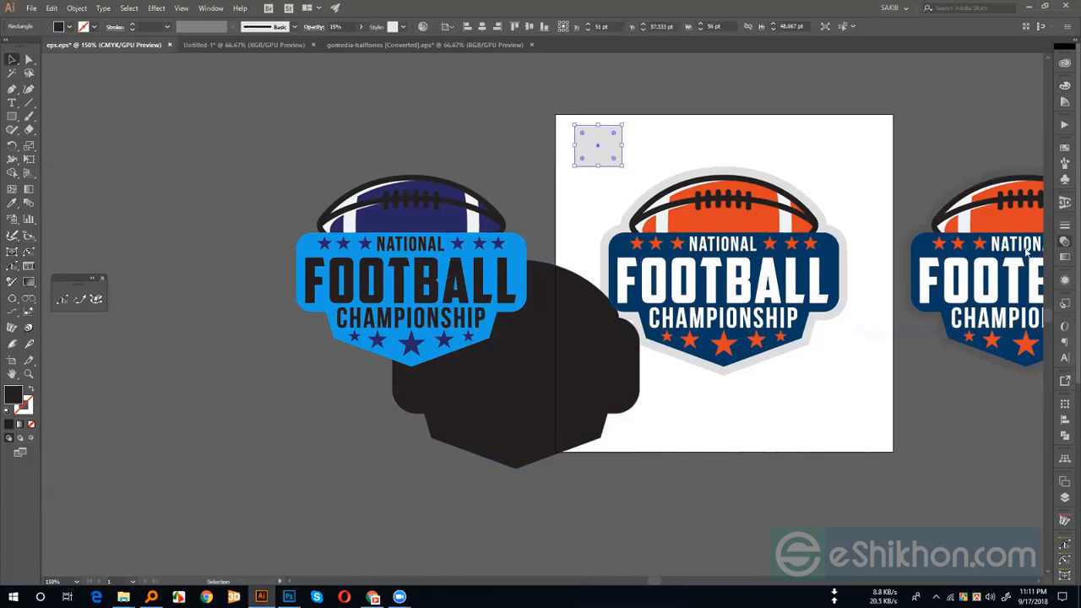
double_click(1012, 237)
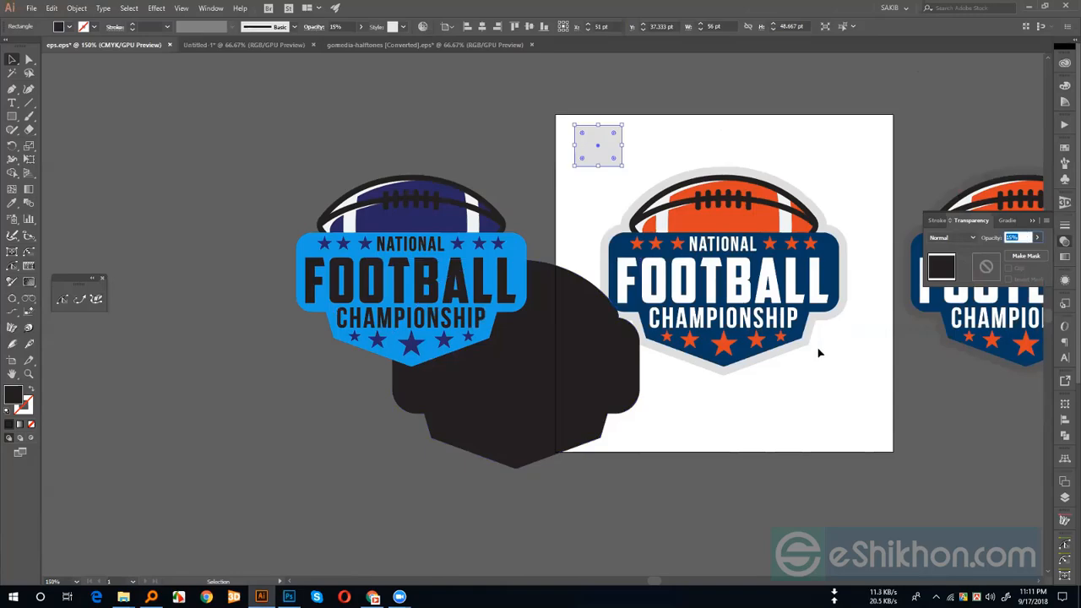
left_click(865, 239)
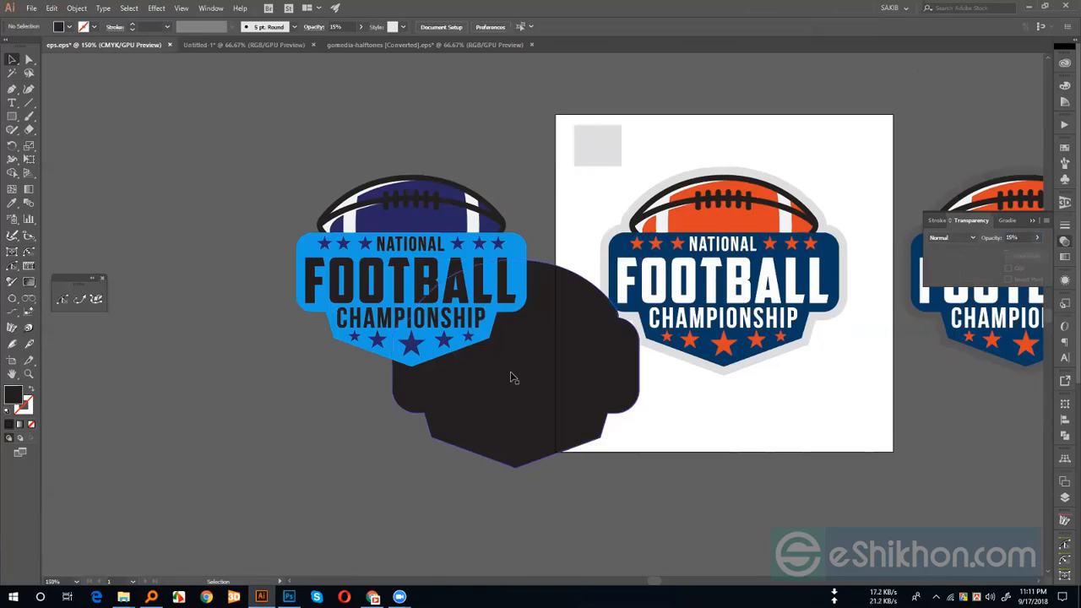
Undo the sample rectangle's appearance changes and its creation
key("ctrl+z")
key("ctrl+z")
key("ctrl+z")
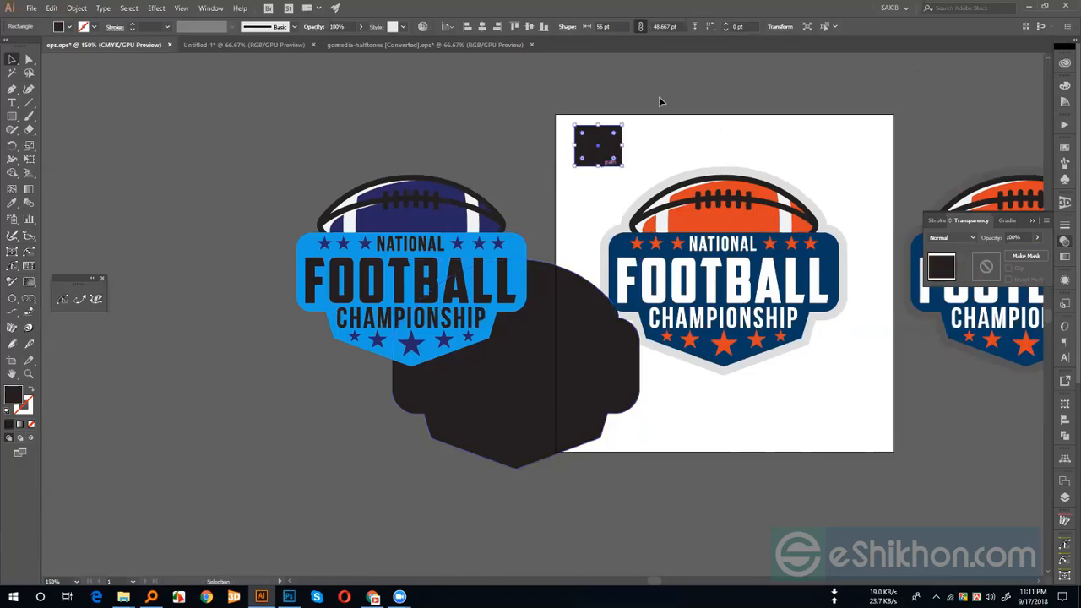
key("ctrl+z")
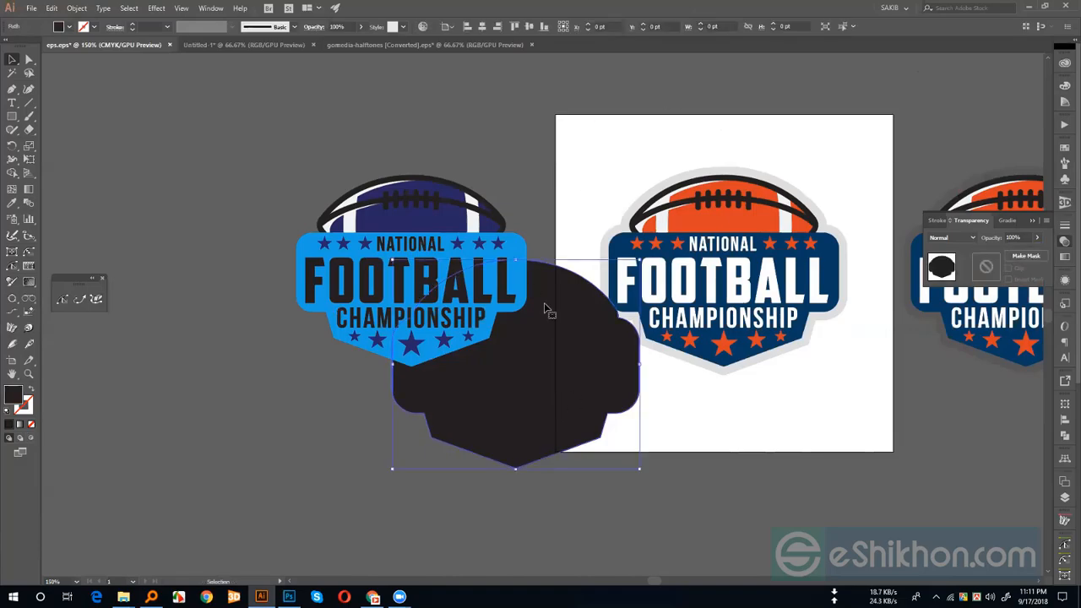
Delete the recoloured football logo together with its loose black outline shape
left_click(359, 244, "shift")
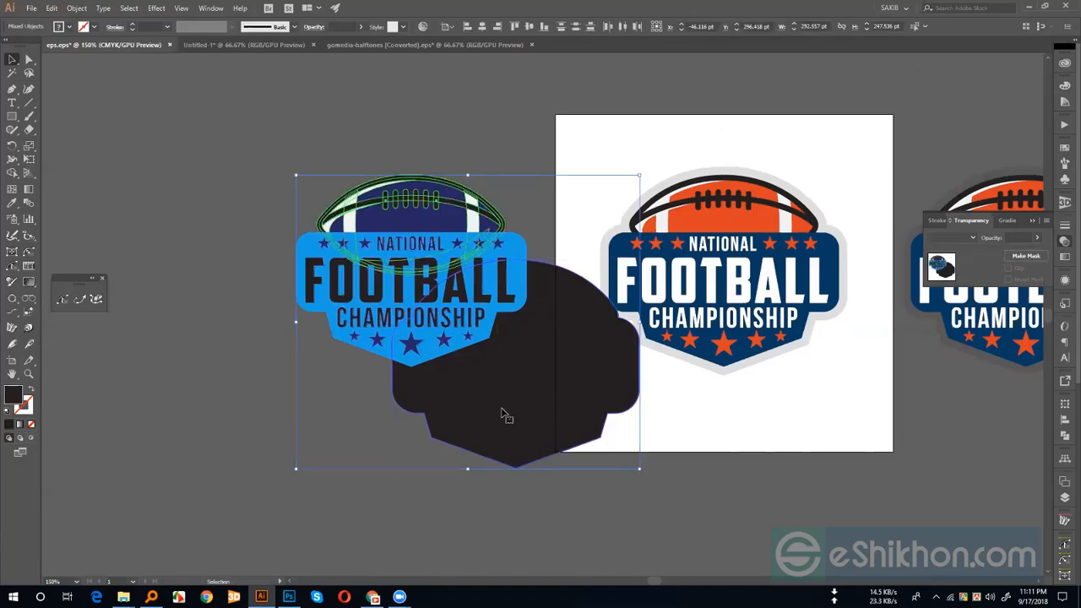
key("Delete")
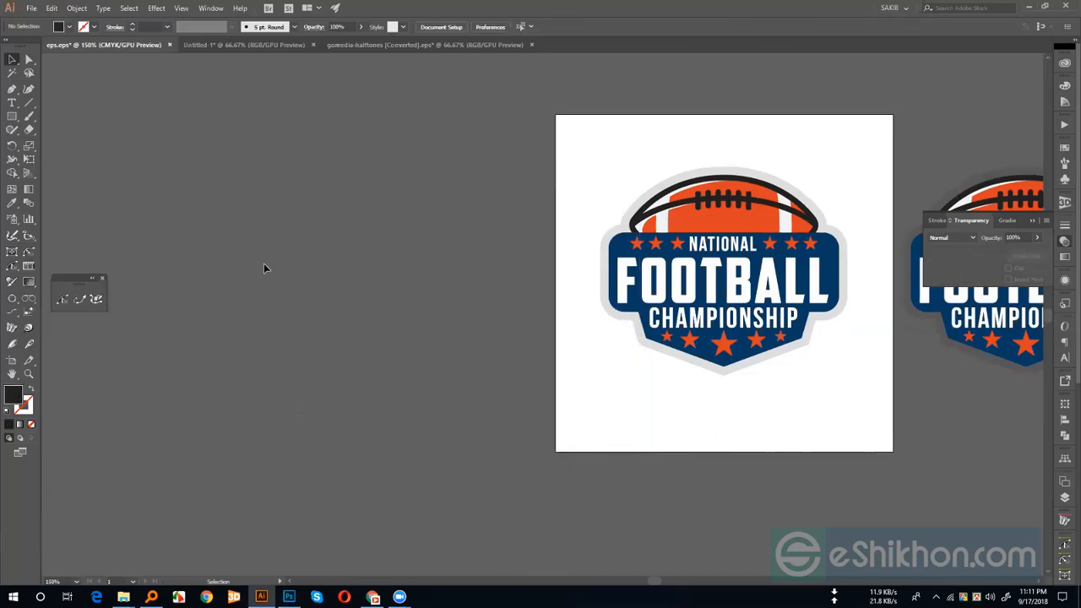
Switch to Photoshop, show the Black Tshirt group's Change Tshirt Color layer and set its hue to 132 for a green shirt
left_click(297, 587)
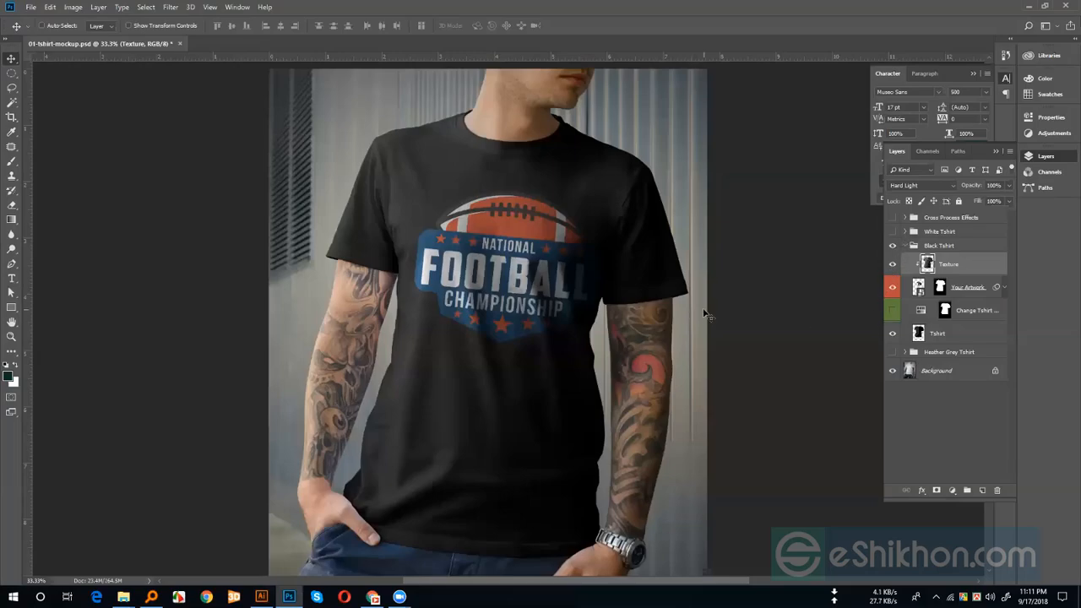
left_click(893, 313)
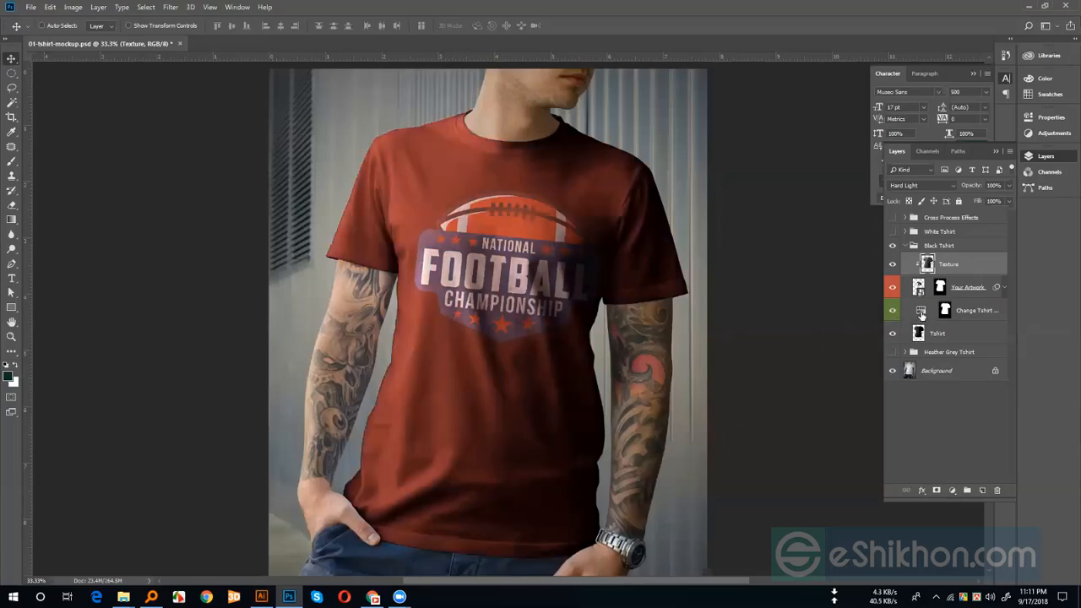
double_click(921, 313)
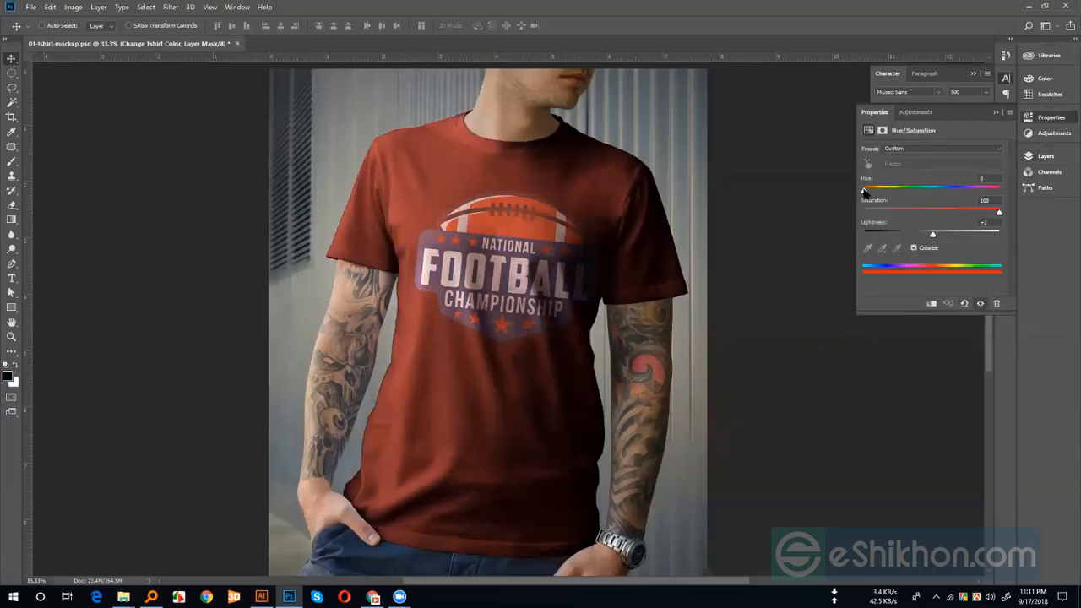
left_click_drag(863, 190, 927, 207)
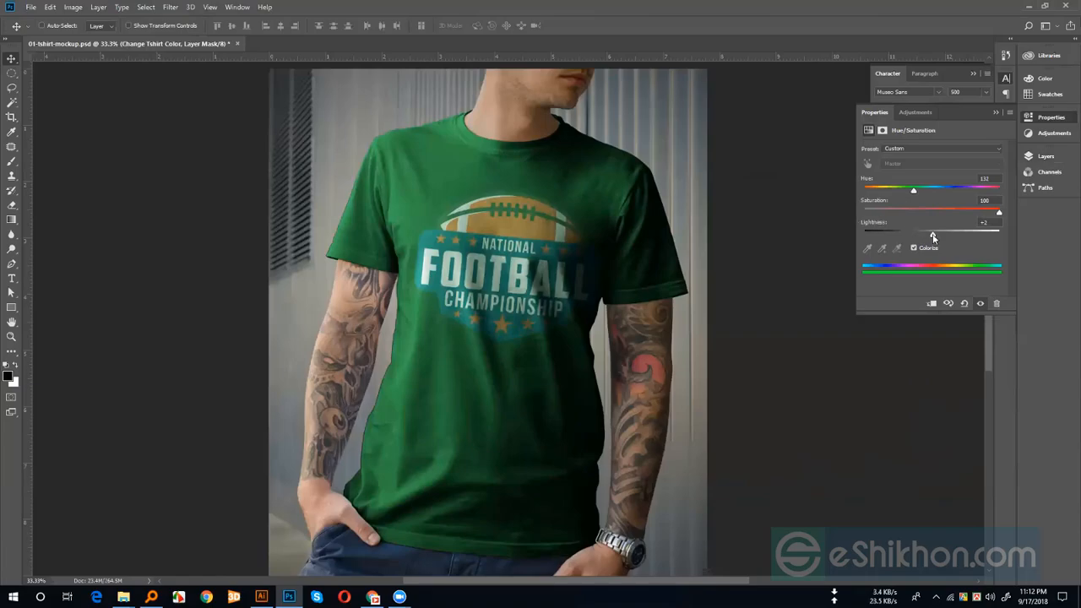
Try a lightness of +38 on the shirt colour adjustment, settle on -82, and shift the hue to blue
left_click_drag(932, 236, 957, 234)
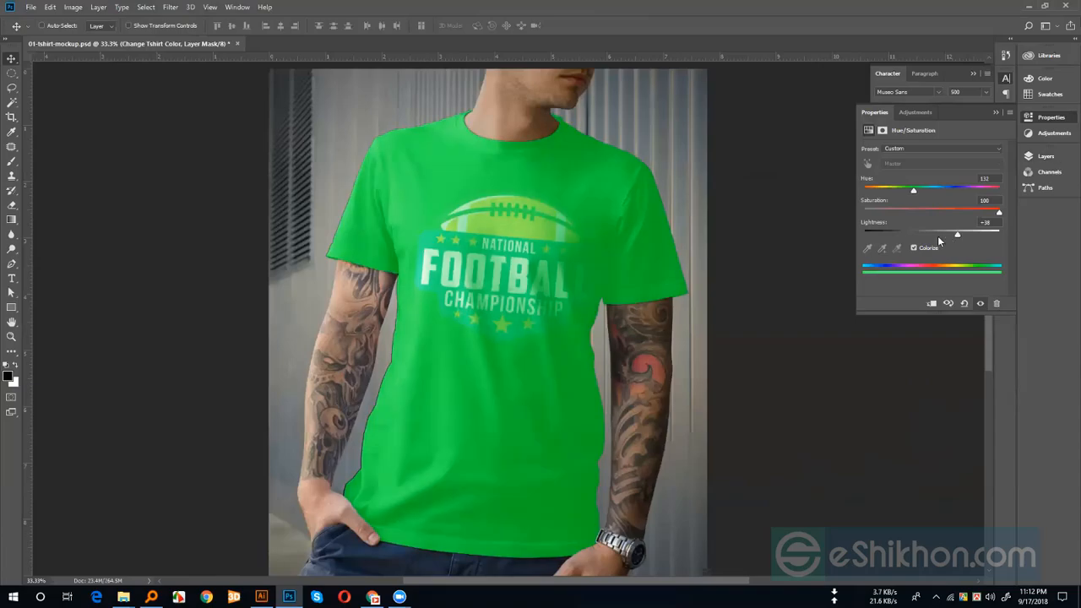
left_click(875, 236)
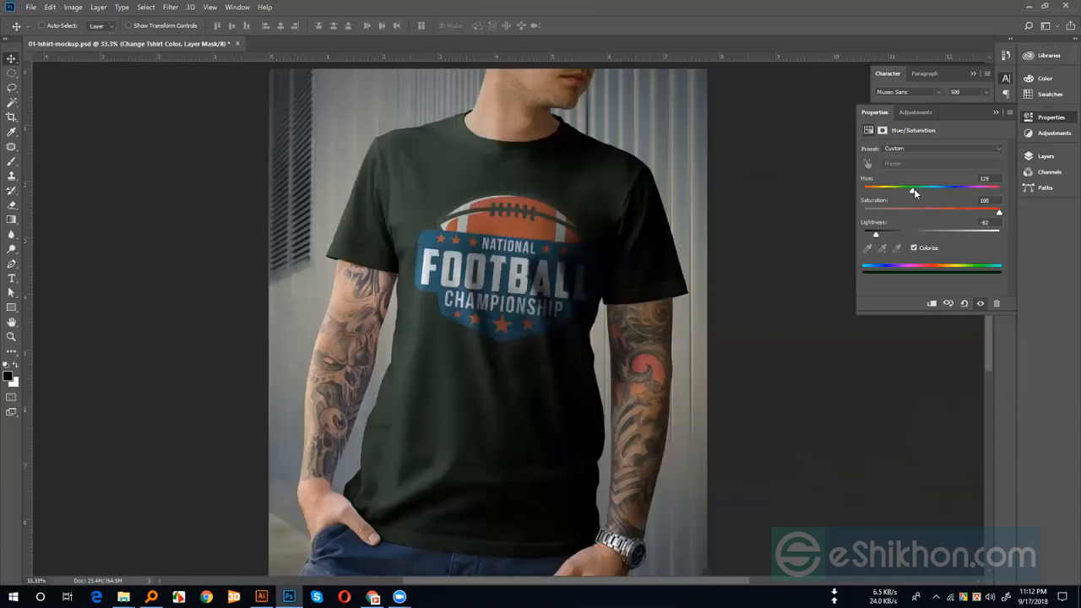
left_click_drag(946, 188, 960, 188)
left_click(995, 112)
left_click(1046, 156)
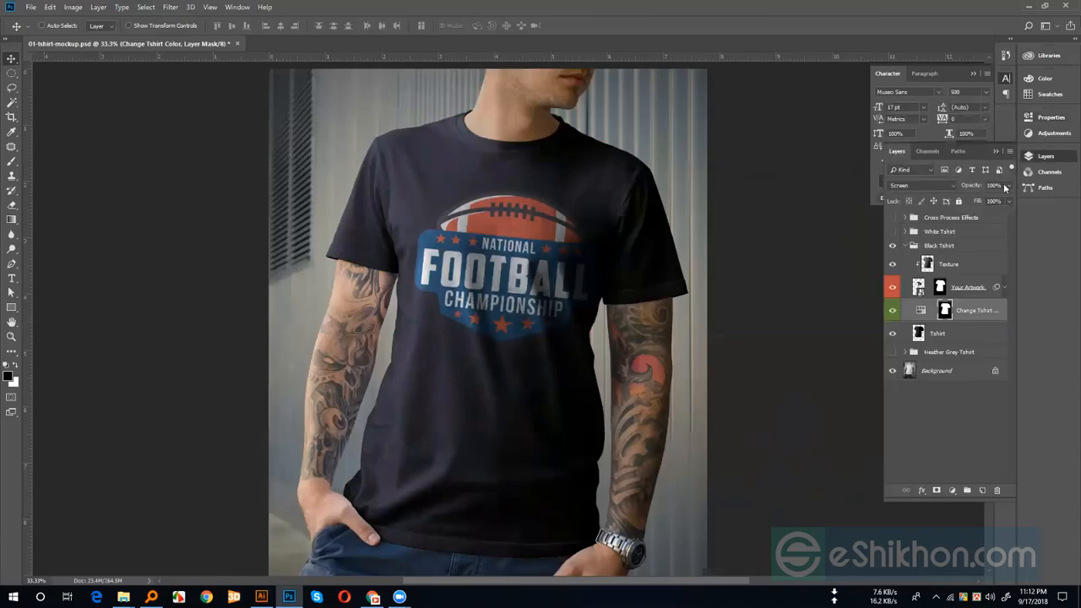
Hide the Change Tshirt Color layer and show the White Tshirt group in place of the Black Tshirt group
left_click(892, 312)
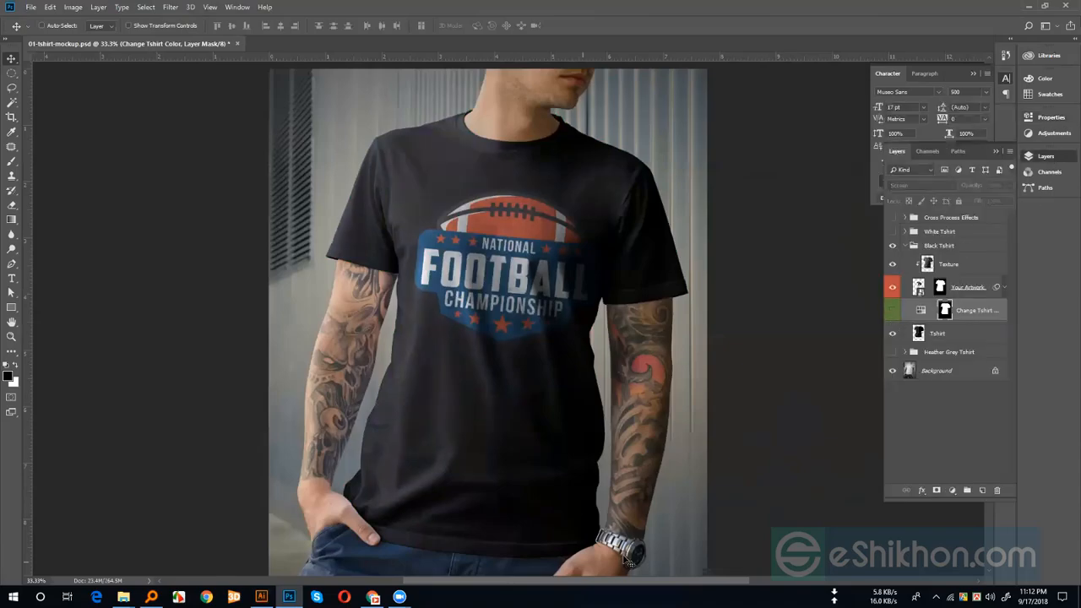
left_click(905, 245)
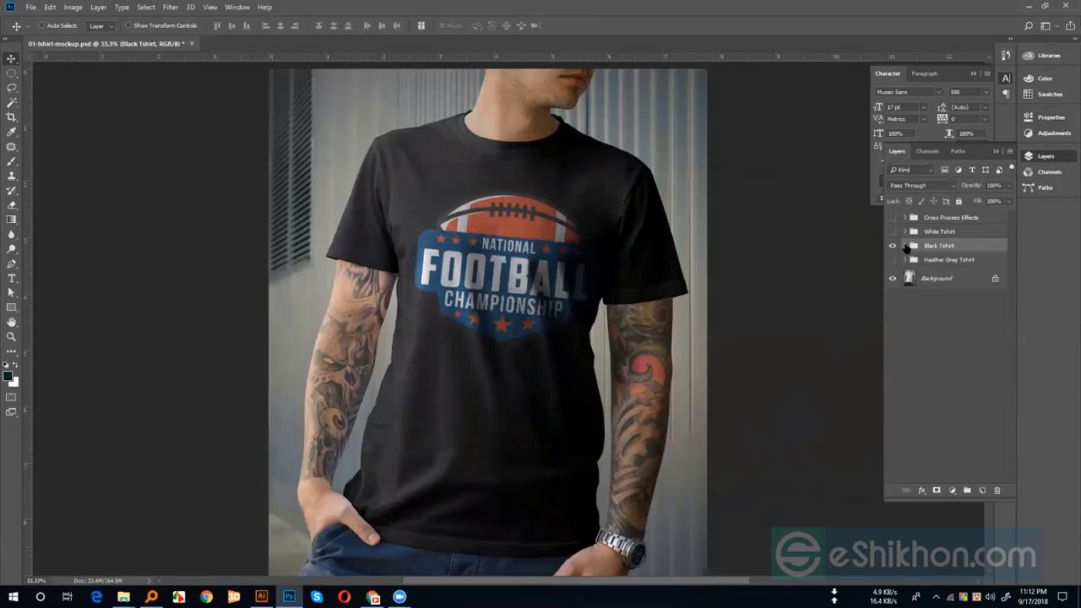
left_click(892, 232)
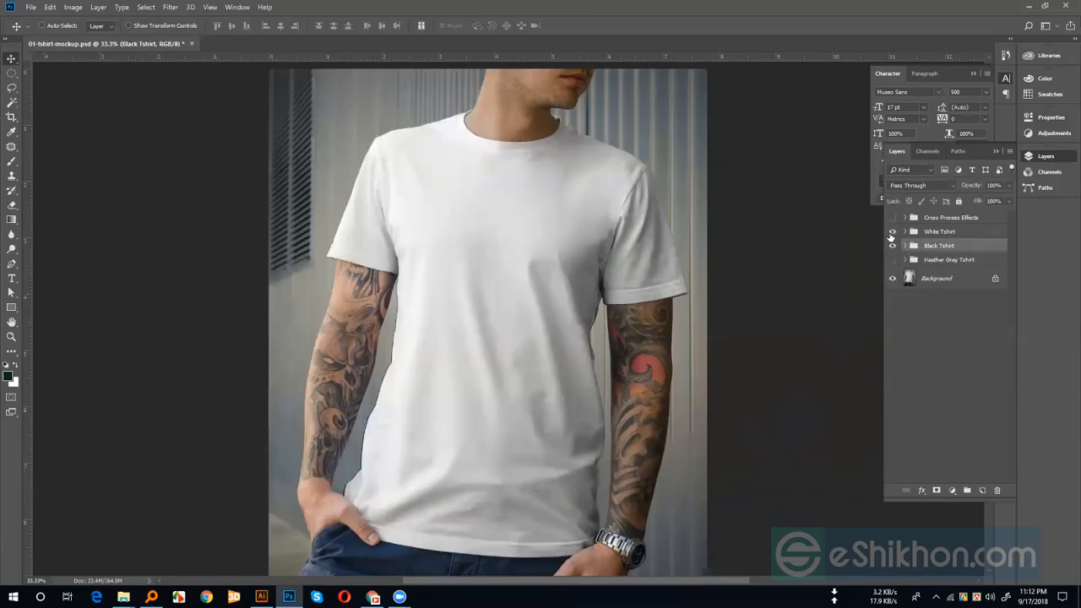
left_click(893, 248)
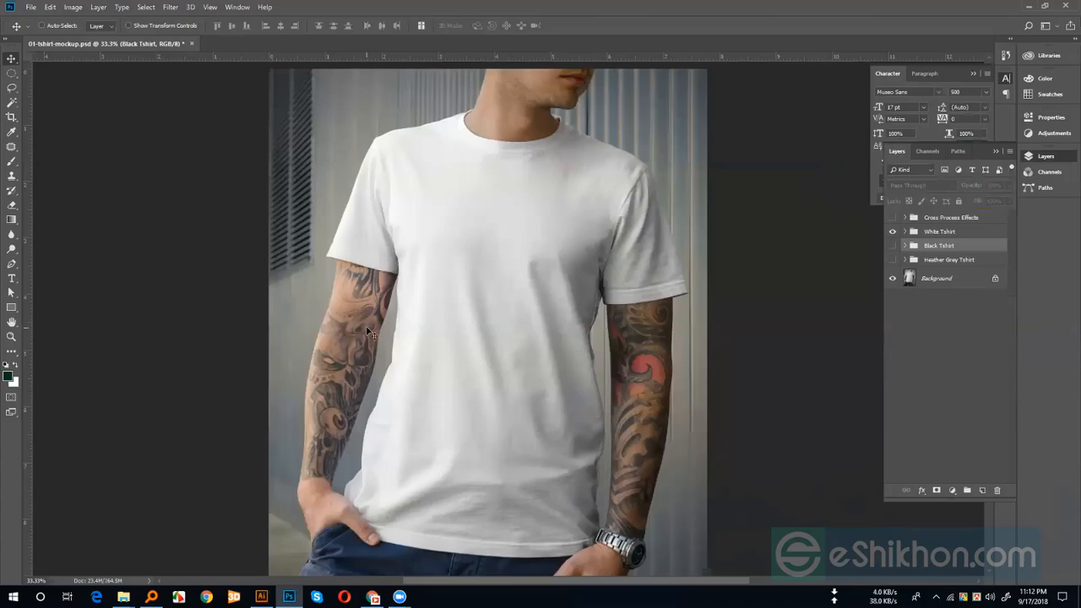
Open mockup-male.jpg from the T shirt folder as a separate Photoshop document and view it at 25%
key("alt+Tab")
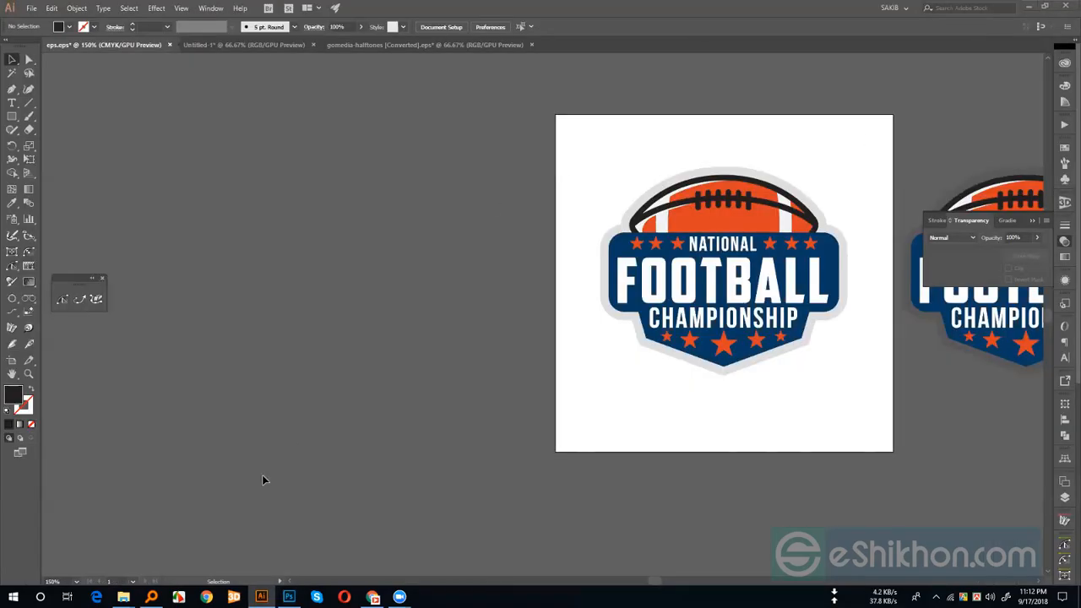
mouse_move(123, 597)
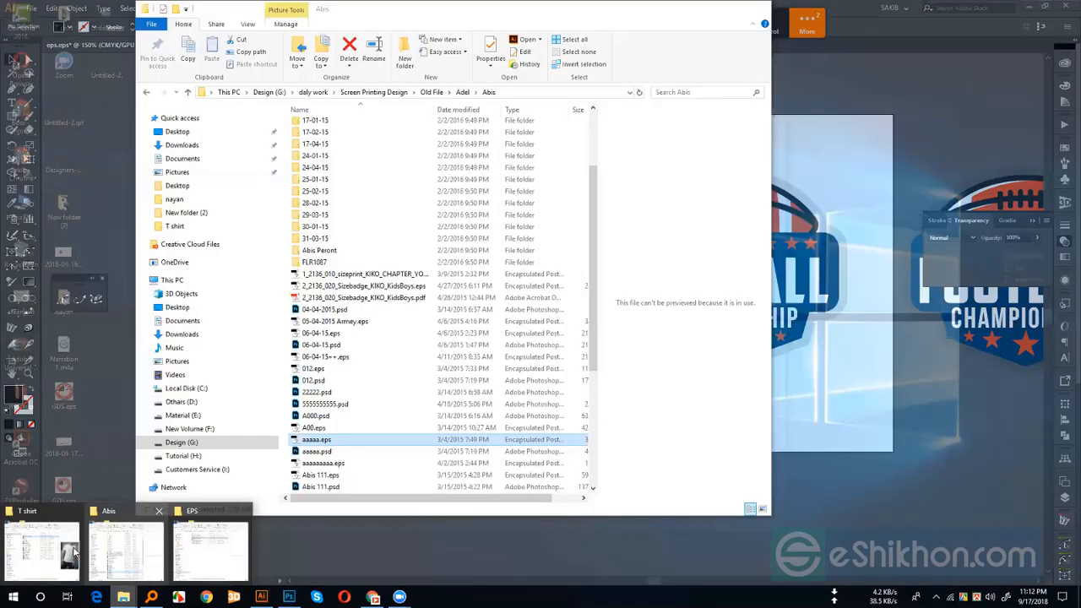
left_click(282, 319)
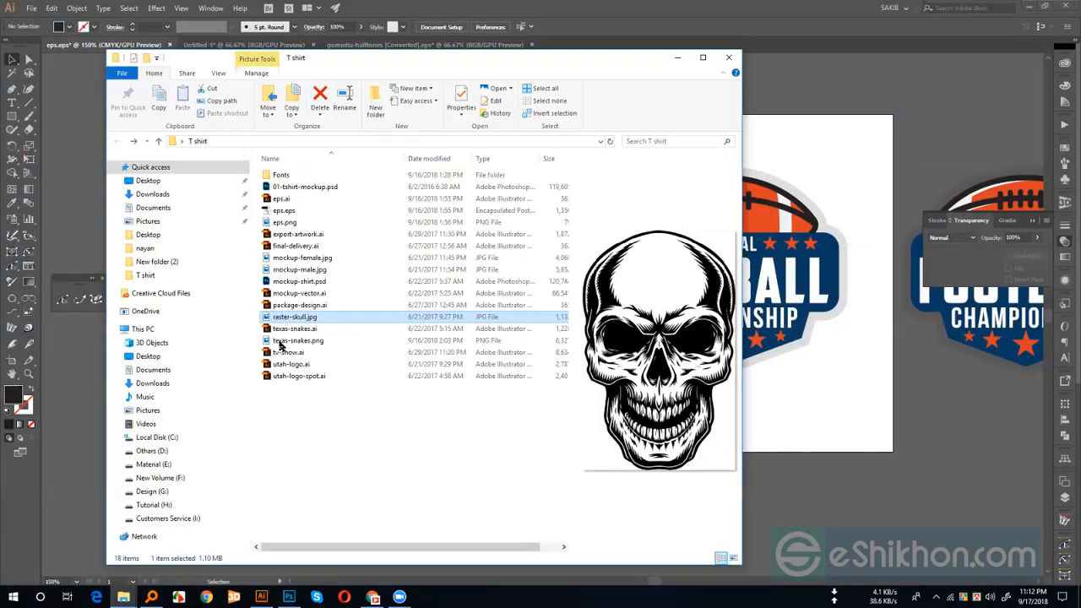
left_click(287, 271)
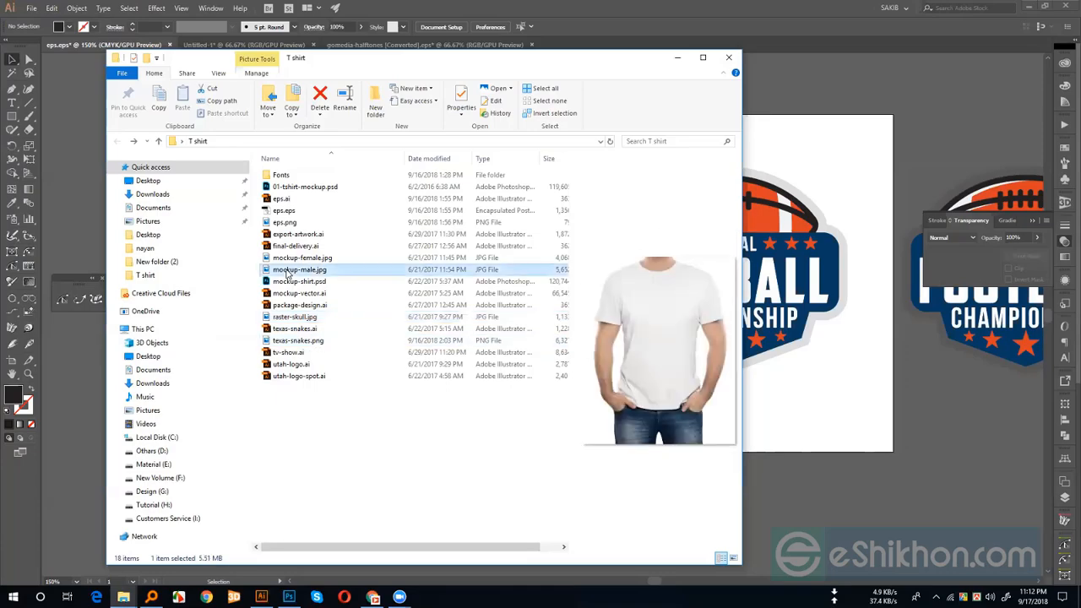
left_click_drag(287, 271, 290, 595)
left_click_drag(265, 50, 264, 41)
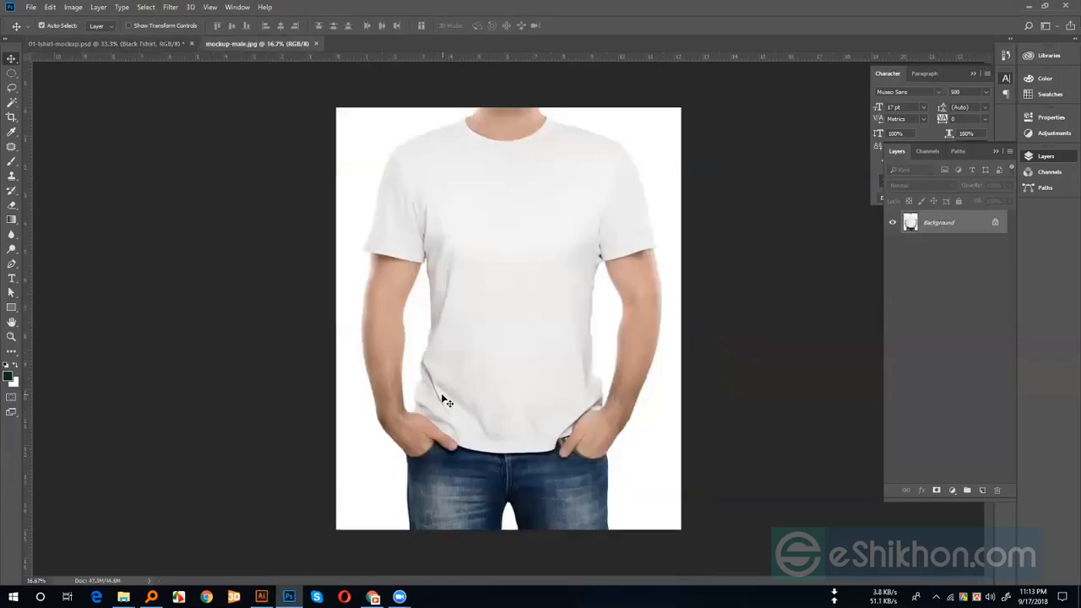
key("ctrl+plus")
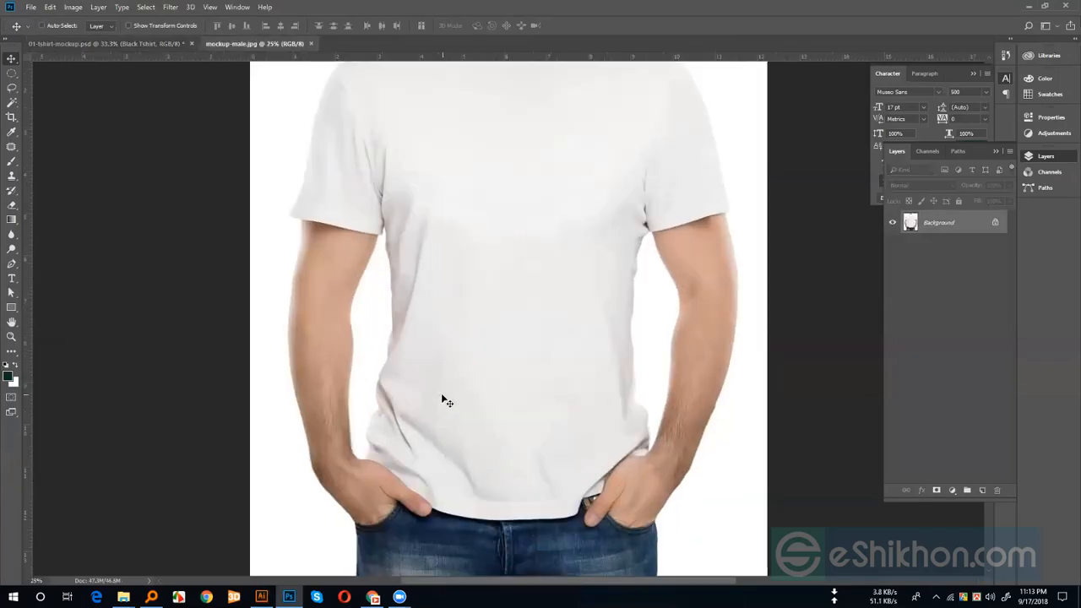
Return to 01-tshirt-mockup.psd, hide the White Tshirt group and show the Black Tshirt group
left_click(131, 44)
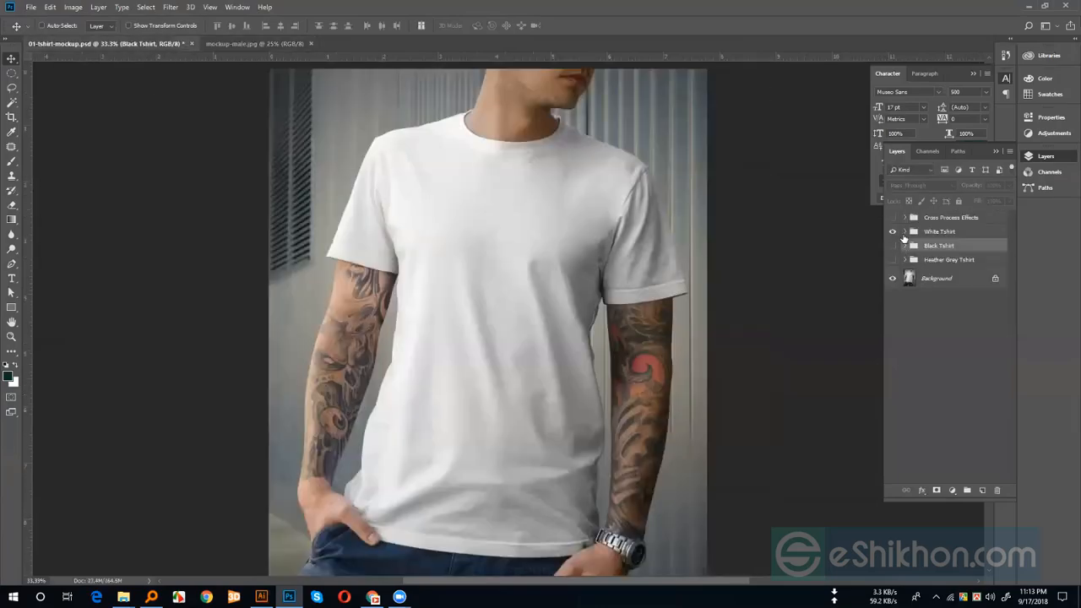
left_click(904, 232)
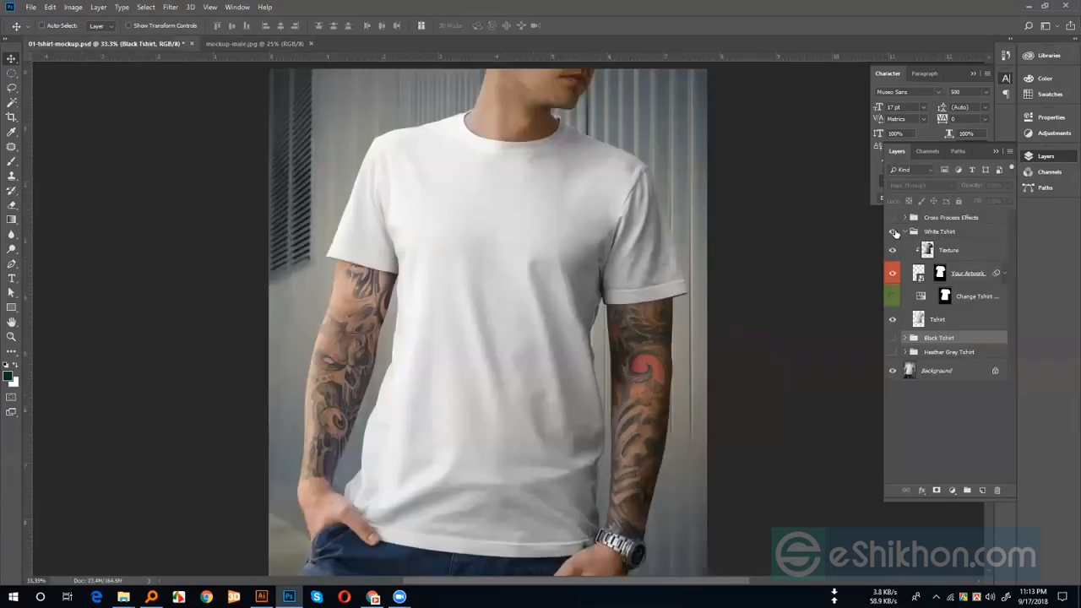
left_click(896, 233)
left_click(905, 231)
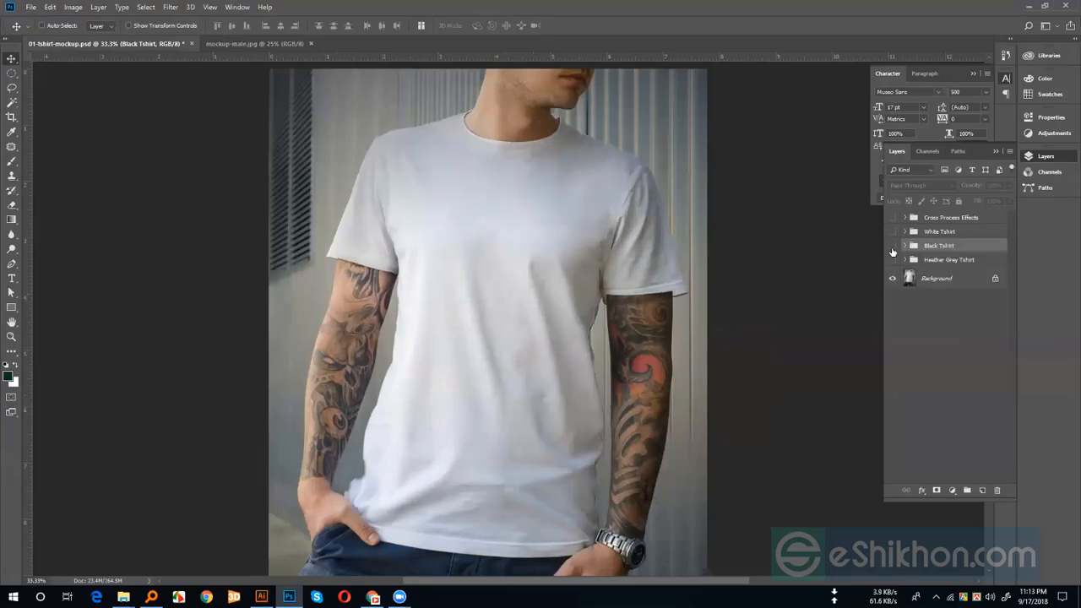
left_click(893, 245)
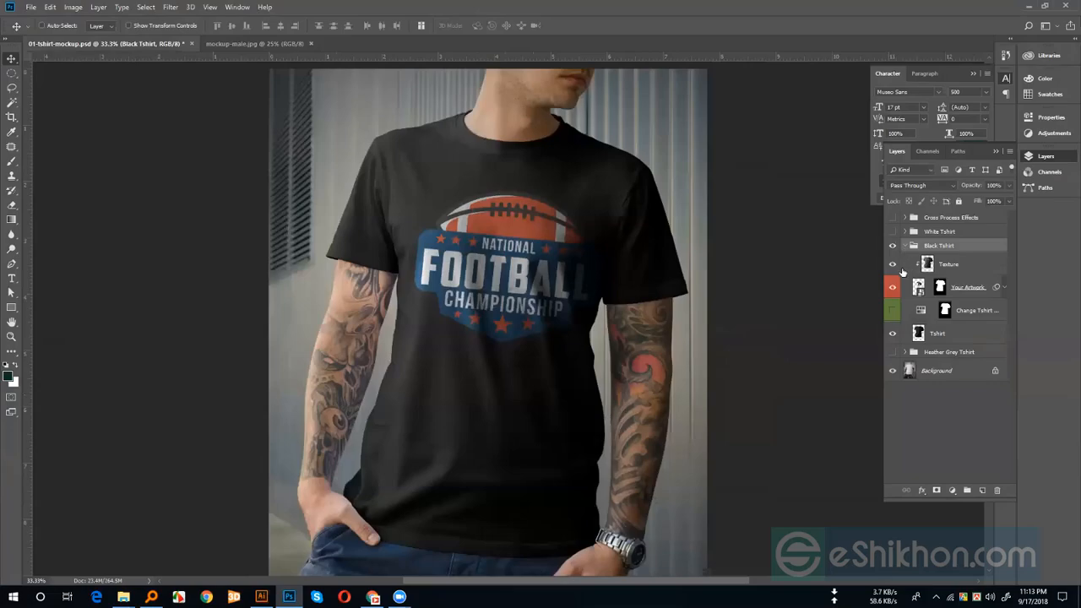
Compare the football artwork with the Black Tshirt group's Texture layer hidden and shown again
left_click(893, 265)
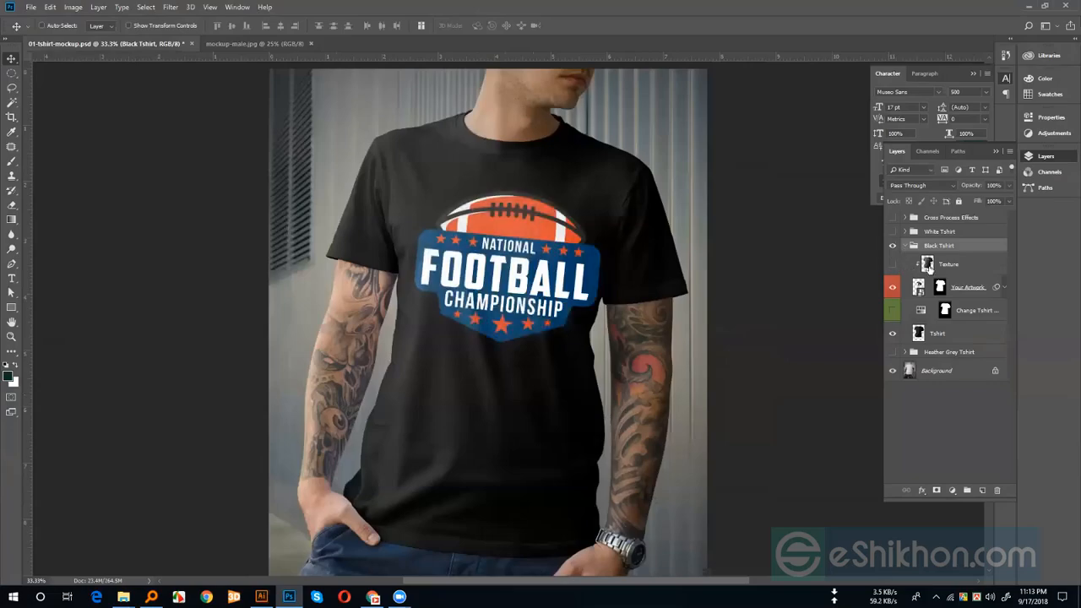
left_click(892, 265)
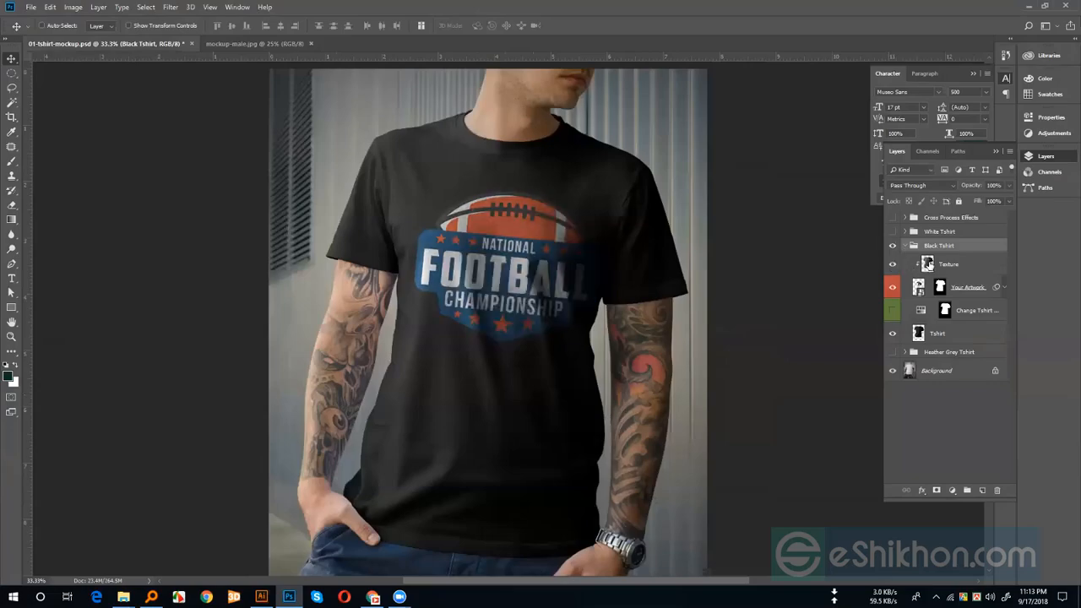
Load the Texture layer's T-shirt shape as a selection and compare the mockup with mockup-male.jpg
left_click(927, 264, "ctrl")
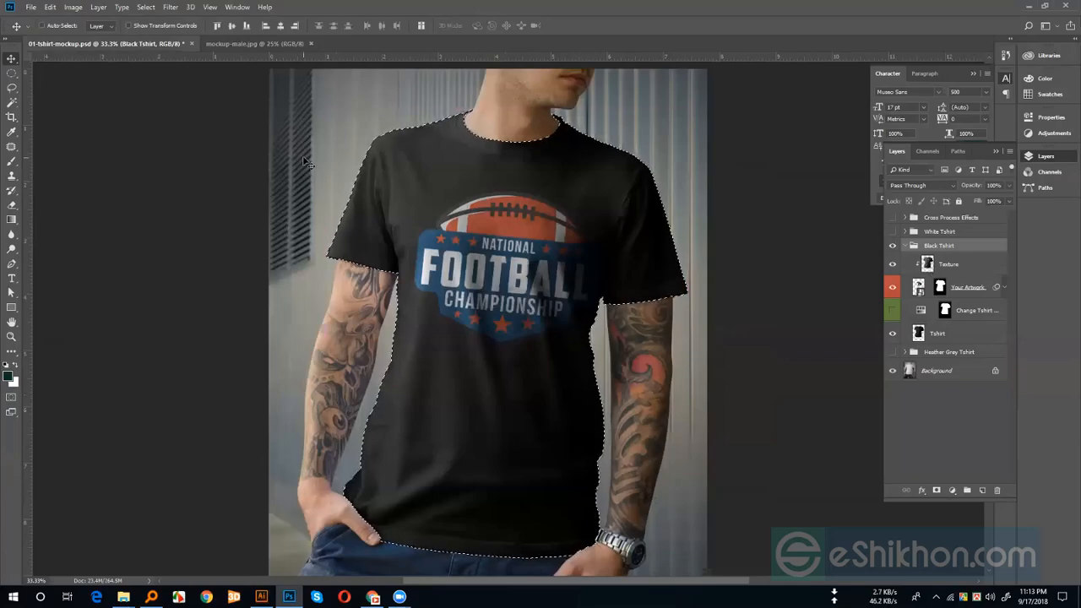
left_click(236, 41)
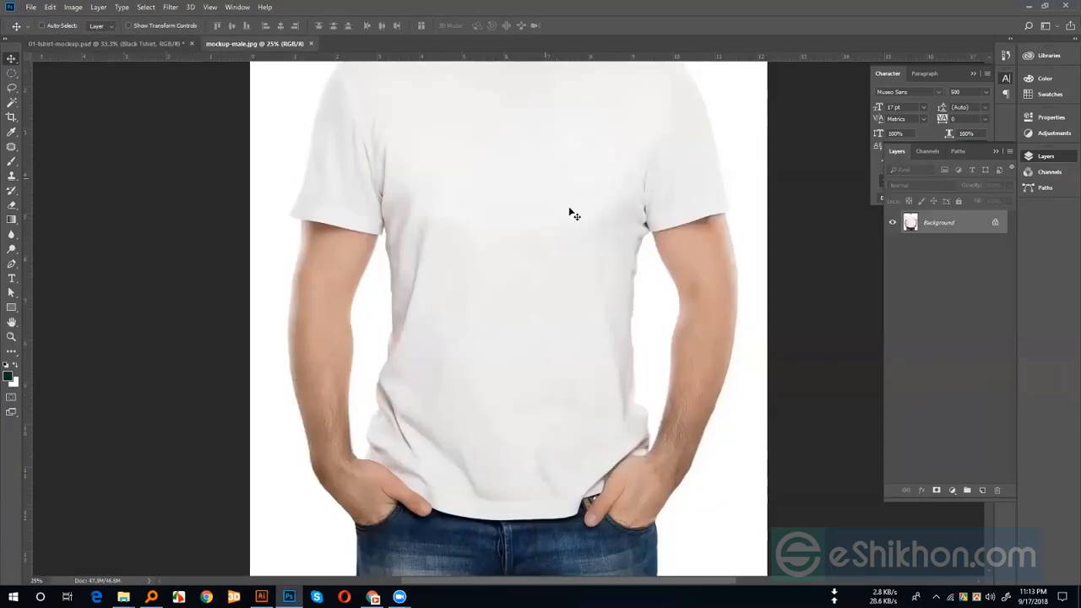
left_click(152, 43)
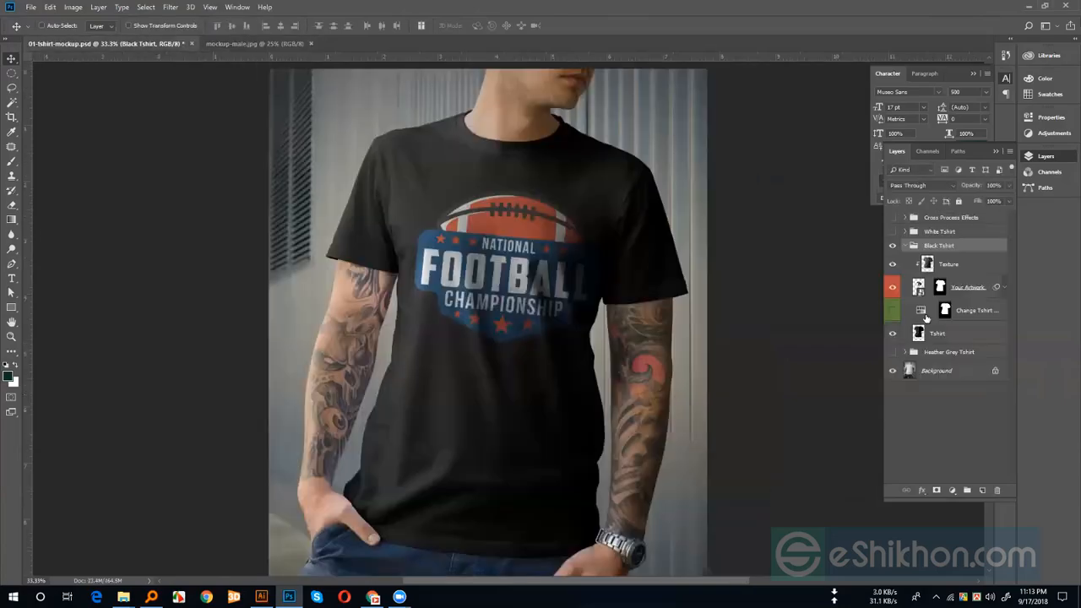
Select the Change Tshirt Color layer's mask and collapse the Black Tshirt group
left_click(945, 310)
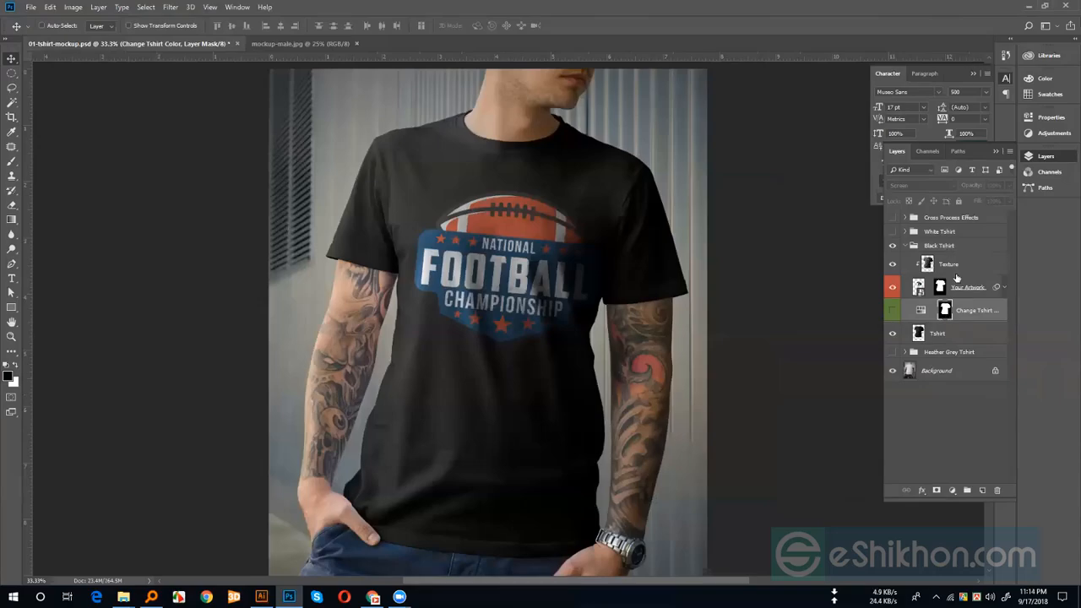
left_click(906, 246)
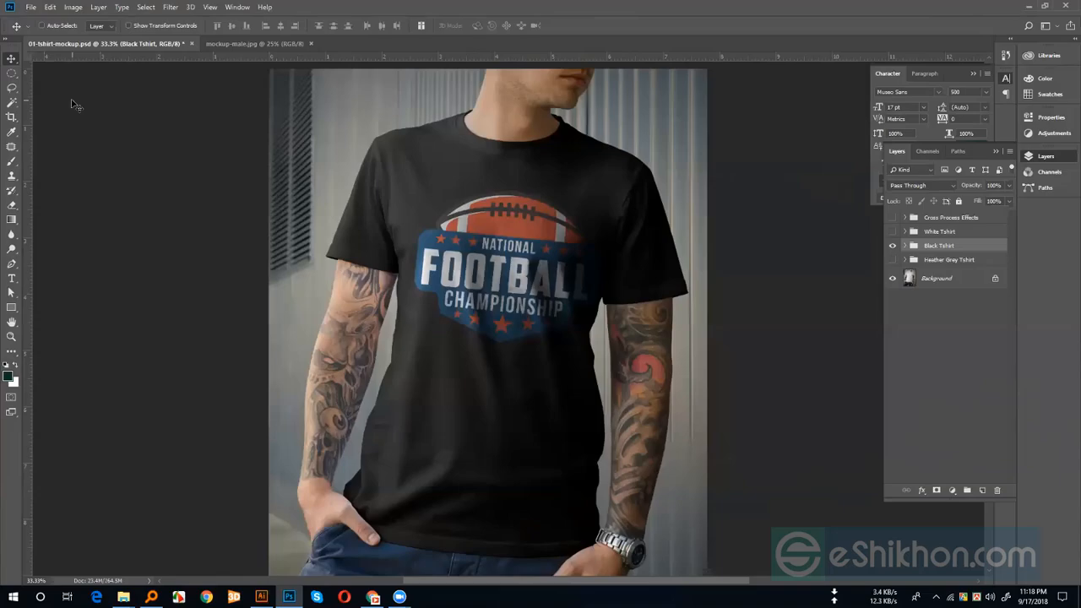
left_click(579, 5)
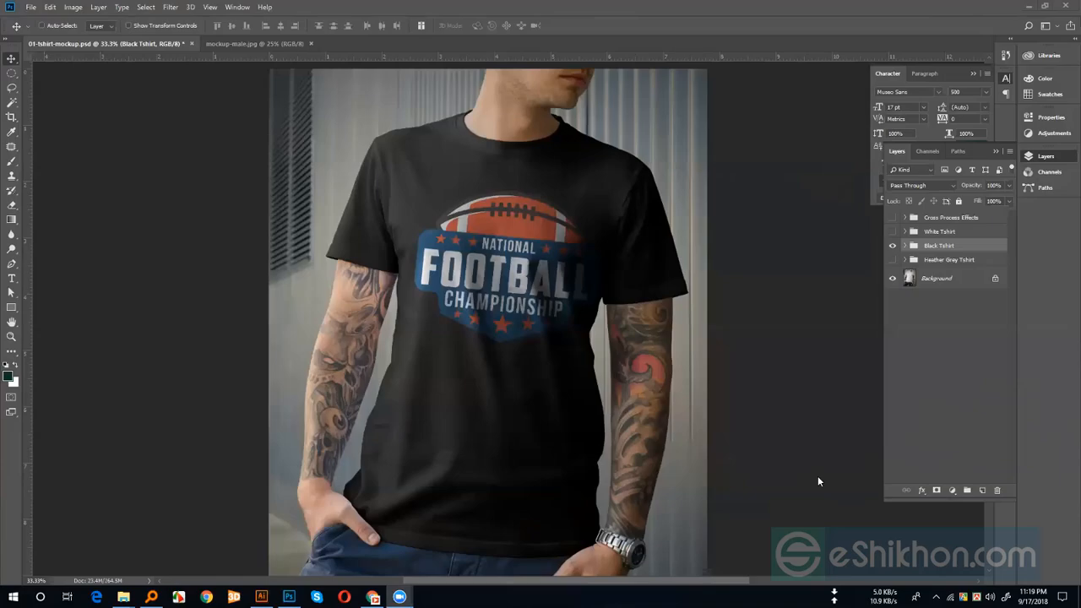
left_click(640, 326)
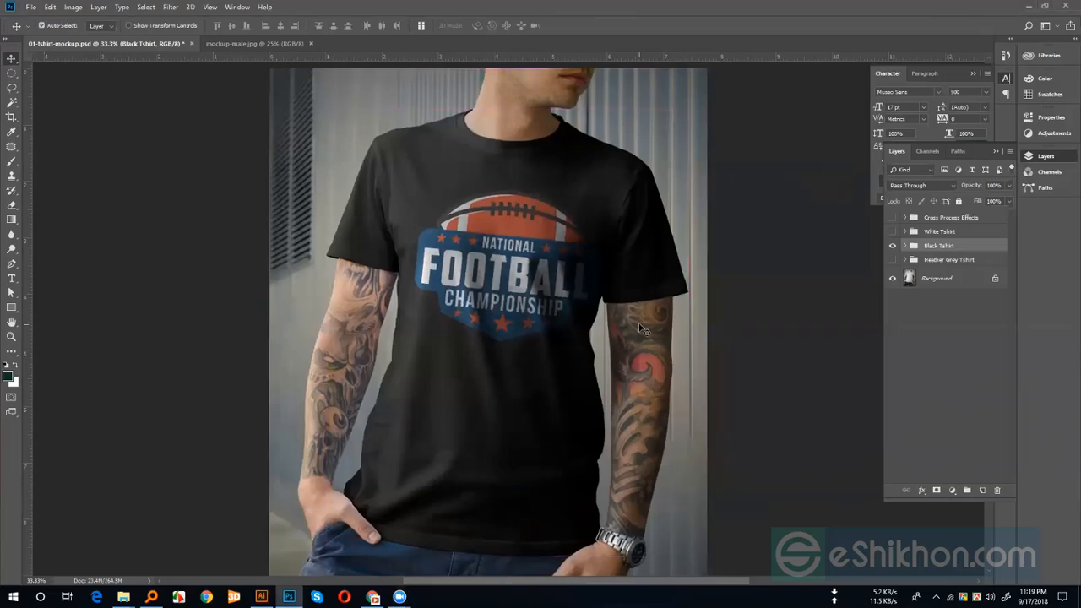
Compare the full mockup with the Black Tshirt group hidden and shown again
key("ctrl+minus")
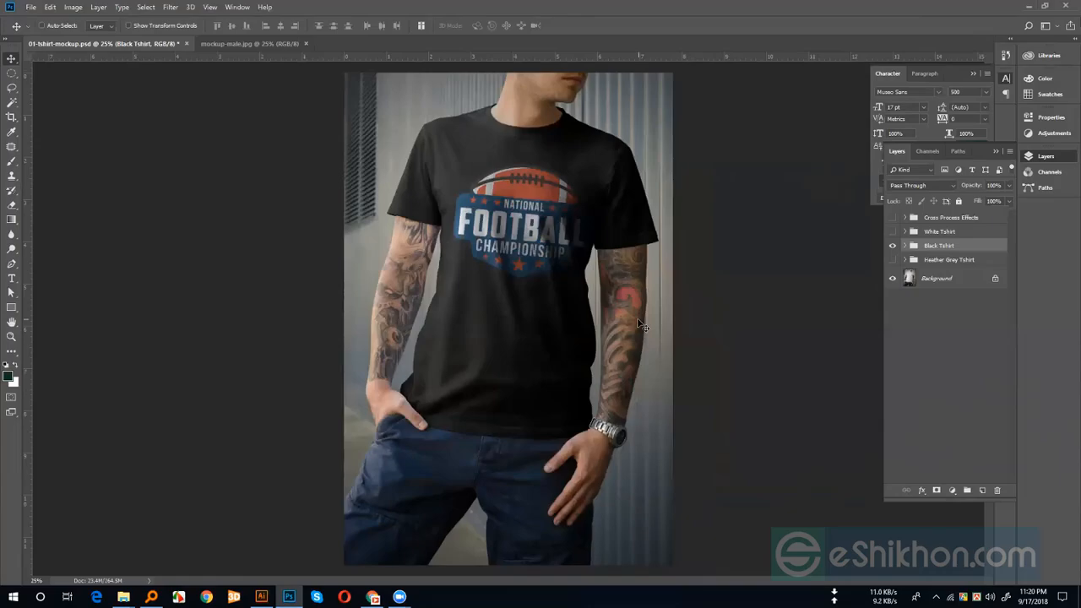
left_click(893, 245)
left_click(892, 246)
left_click(891, 261)
In mockup-male.jpg, draw a rectangle about 912 by 666 px over the upper part of the sleeve on the image's right side
left_click(229, 44)
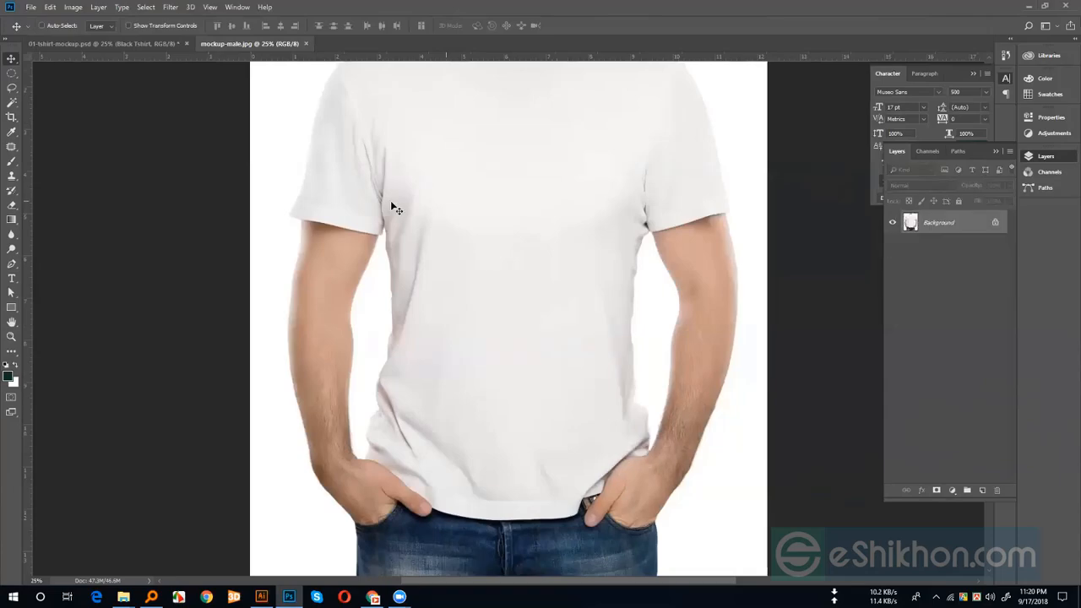
key("ctrl+minus")
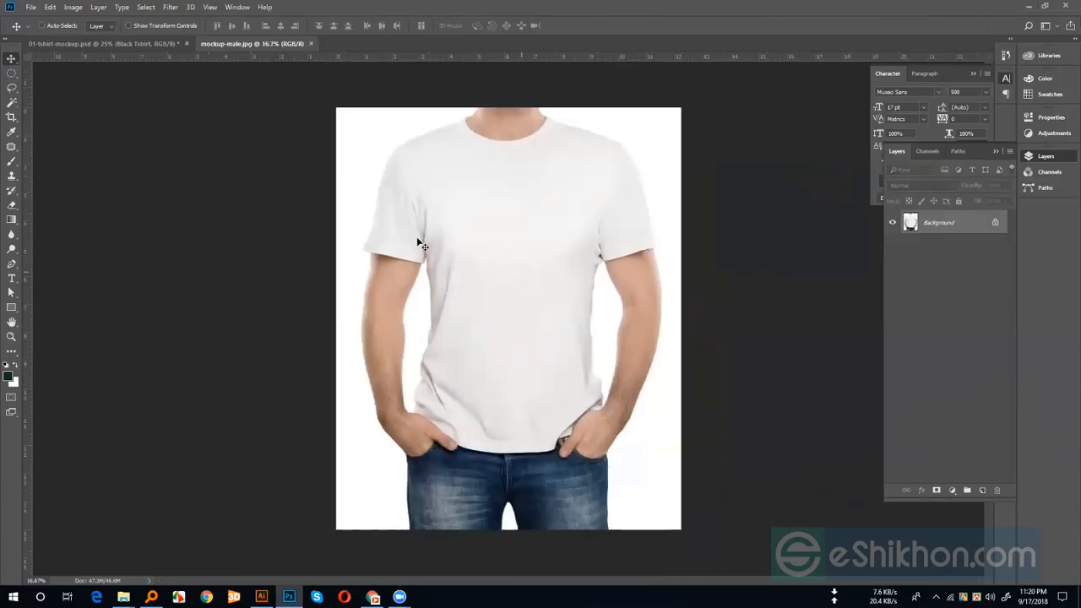
left_click(11, 307)
left_click_drag(564, 174, 650, 237)
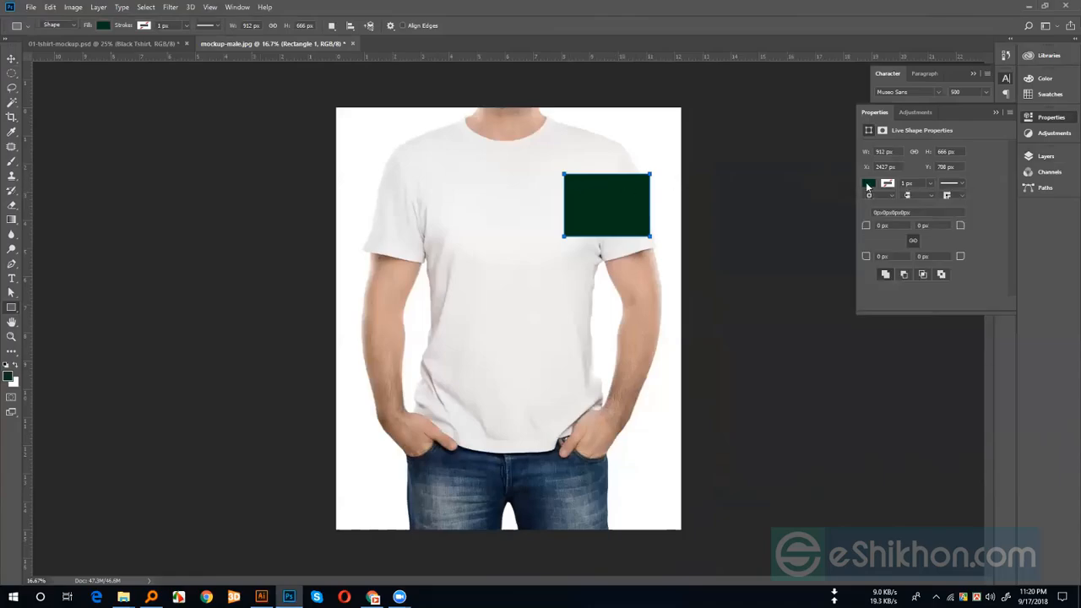
Change the sleeve rectangle's fill to white
left_click(867, 184)
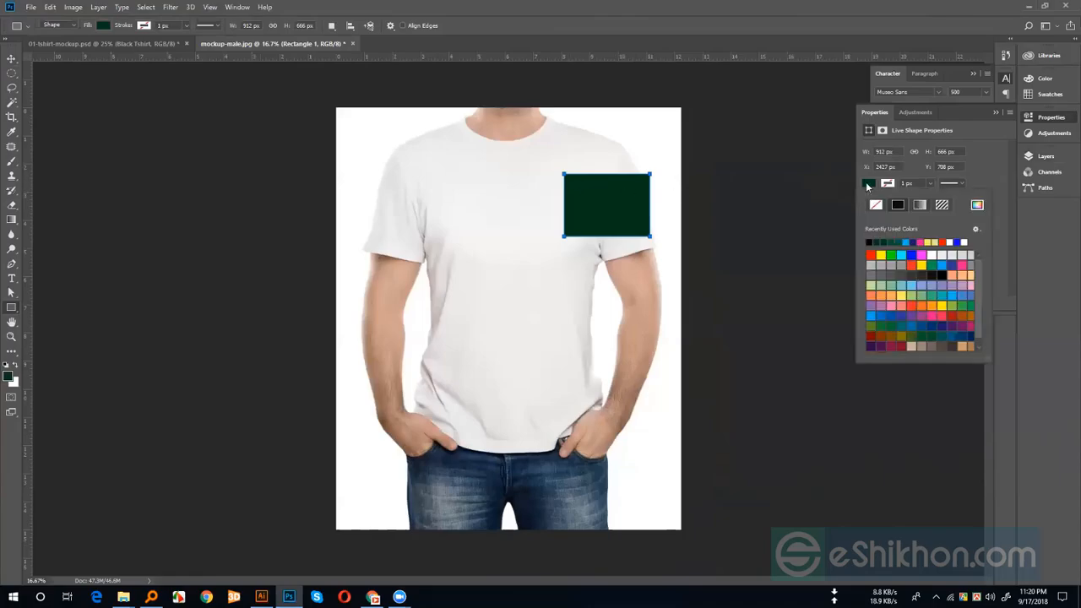
left_click(933, 255)
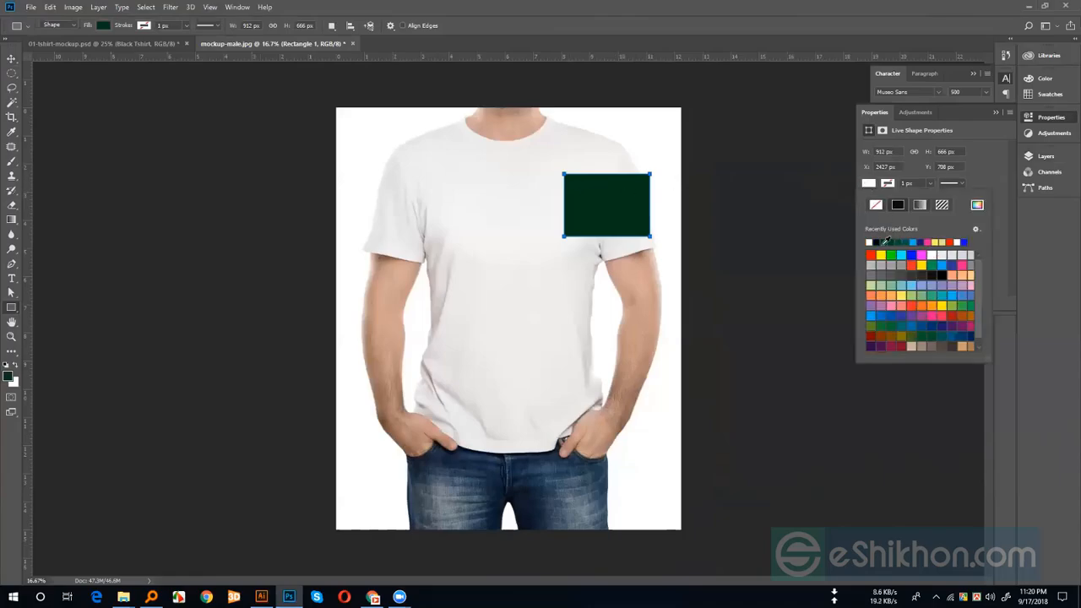
left_click(14, 57)
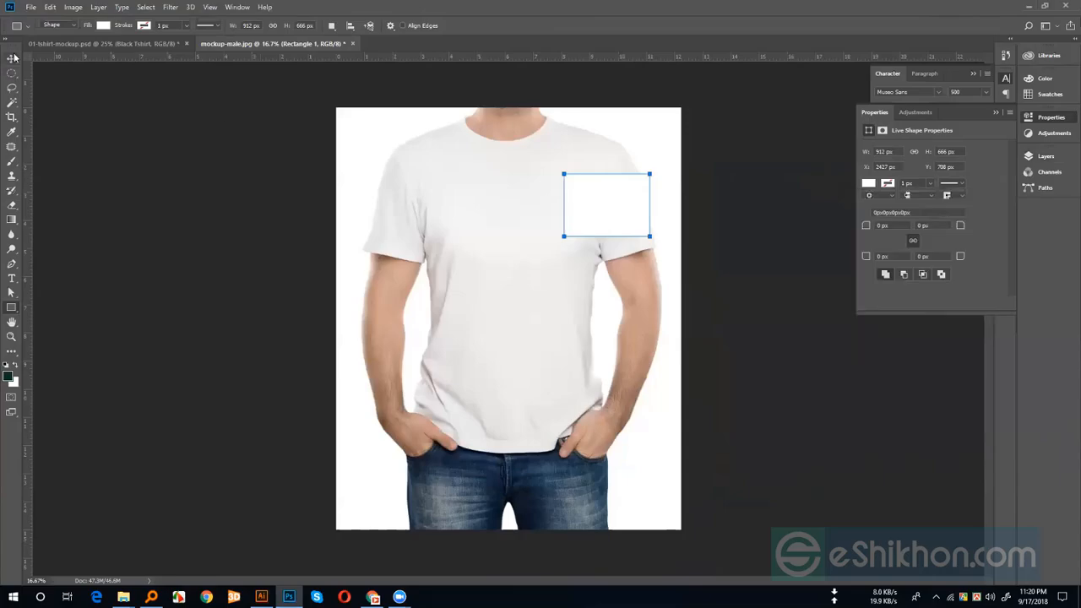
left_click(996, 113)
Convert the Rectangle 1 layer to a smart object
left_click(1030, 158)
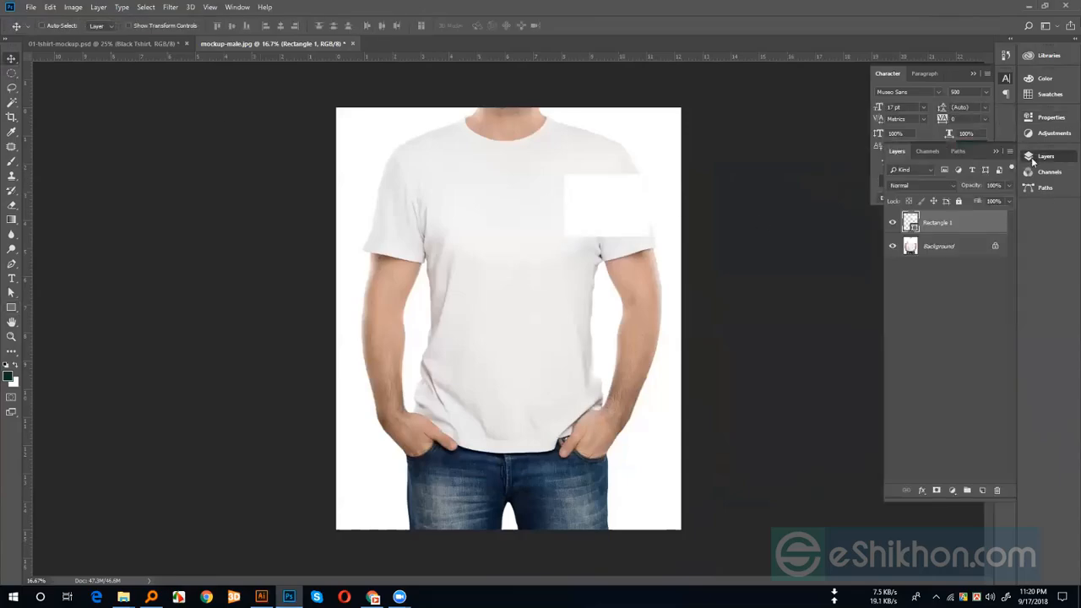
right_click(940, 223)
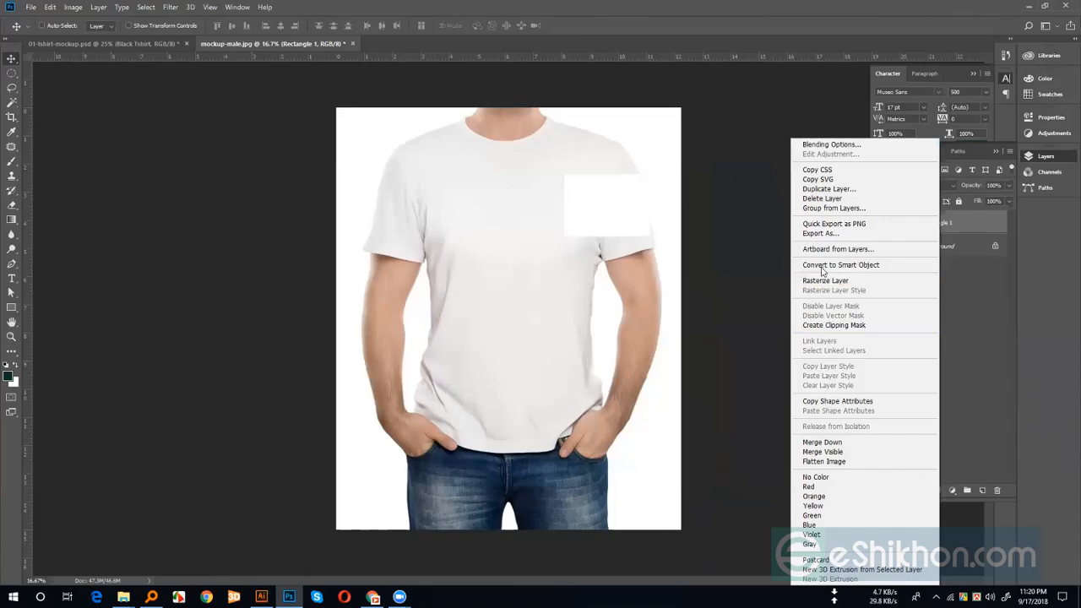
left_click(857, 267)
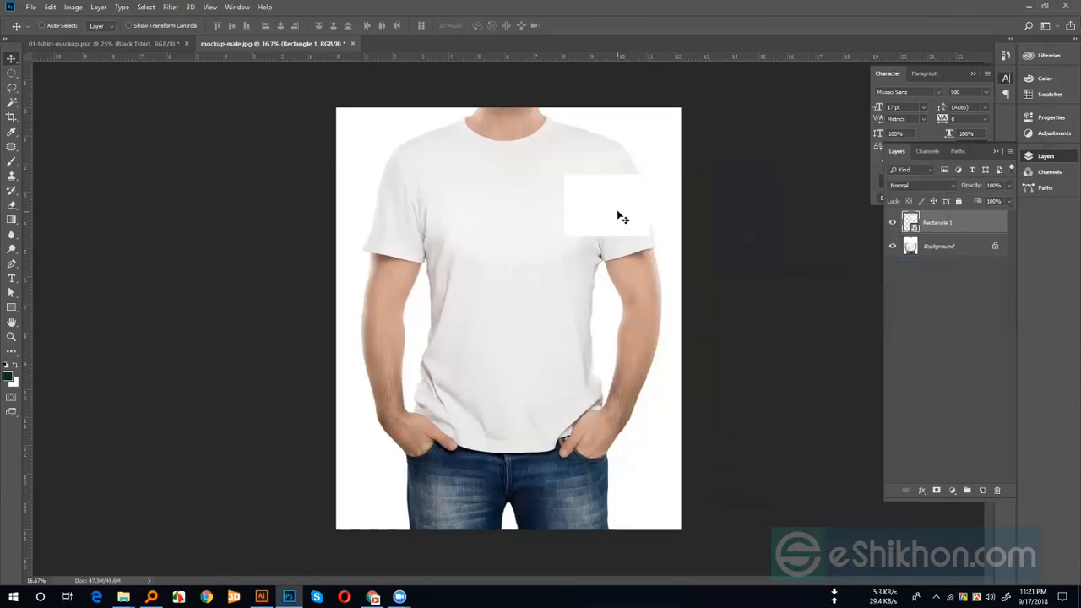
Warp the rectangle so its lower edge follows the sleeve hem from the armpit to the outer edge
key("ctrl+t")
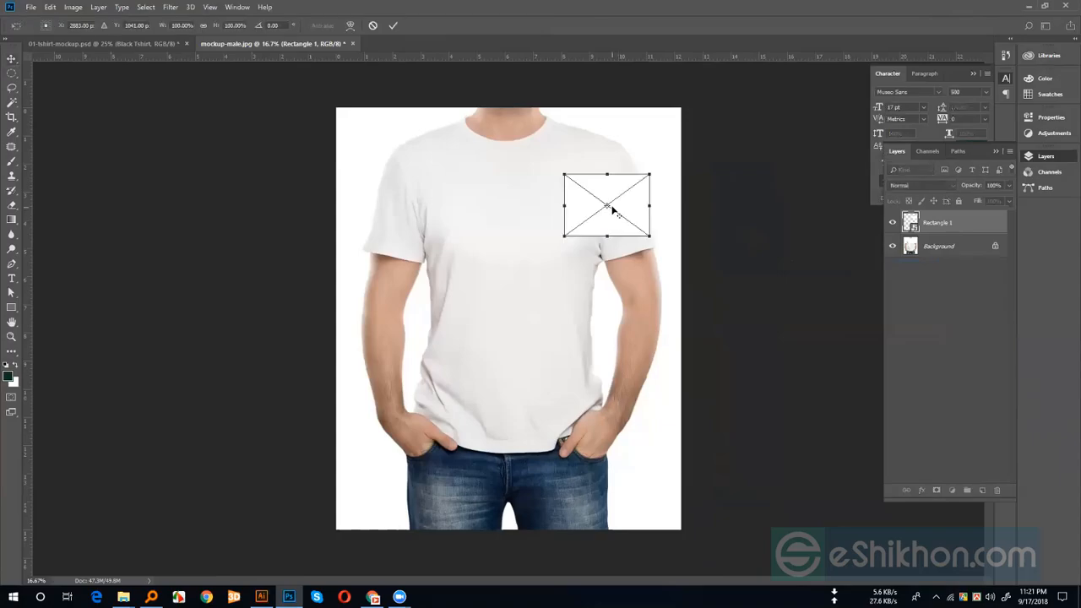
key("ctrl+plus")
right_click(640, 176)
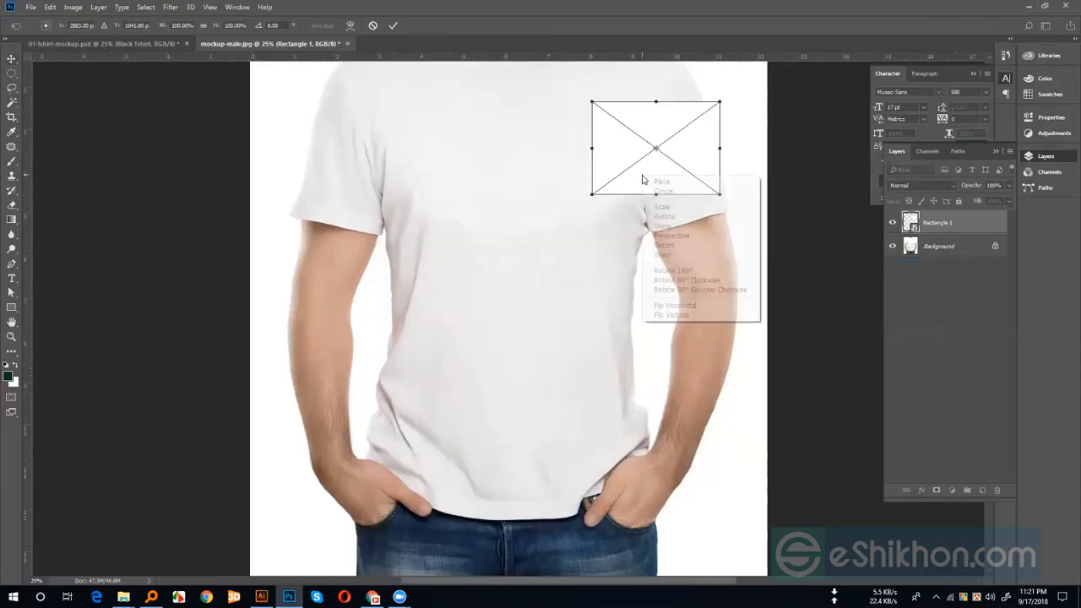
left_click(667, 253)
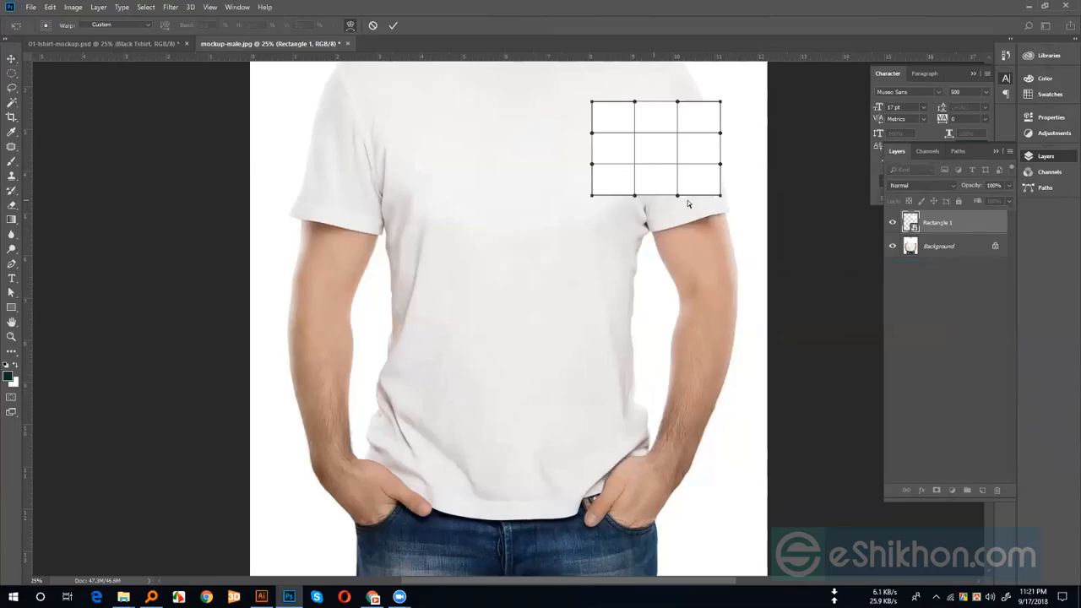
left_click_drag(677, 199, 697, 215)
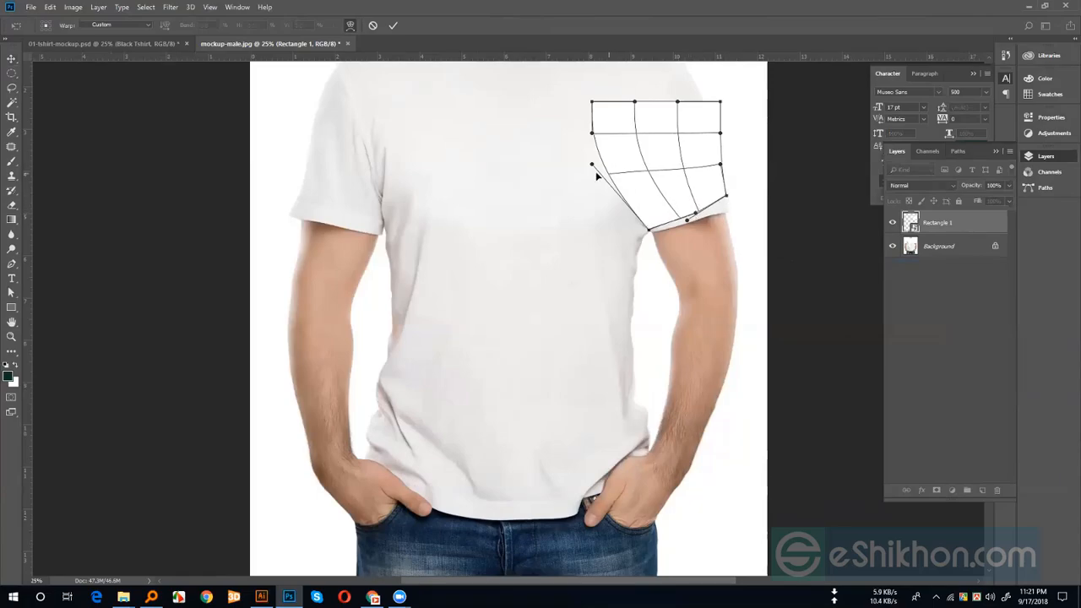
Lower the rectangle's opacity to 48% and finish warping its sides and upper edge to the sleeve's outline
left_click(1004, 187)
left_click_drag(1000, 200, 980, 200)
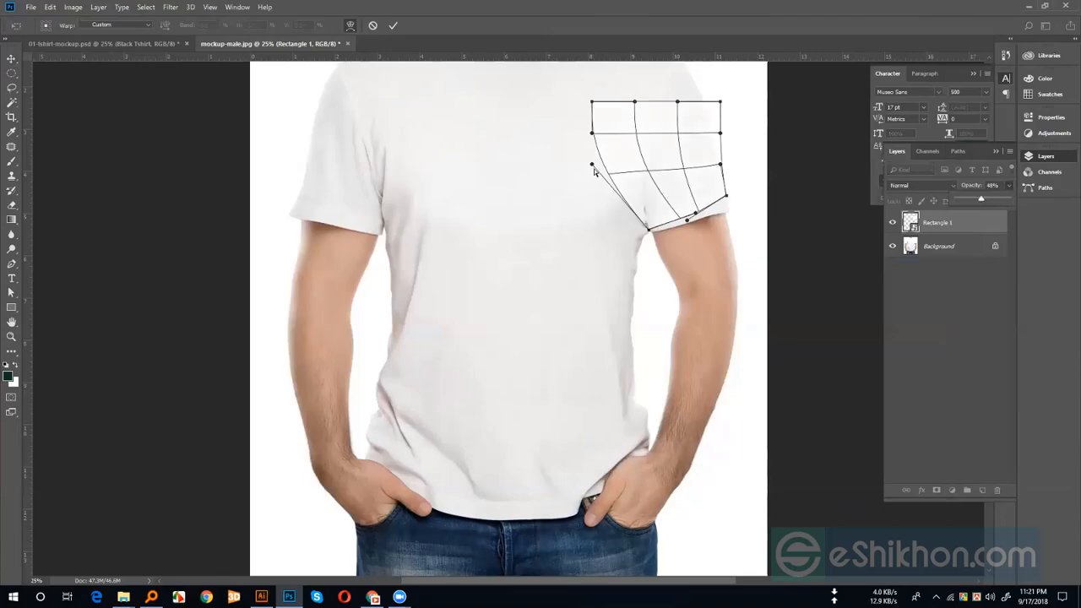
left_click_drag(593, 166, 654, 159)
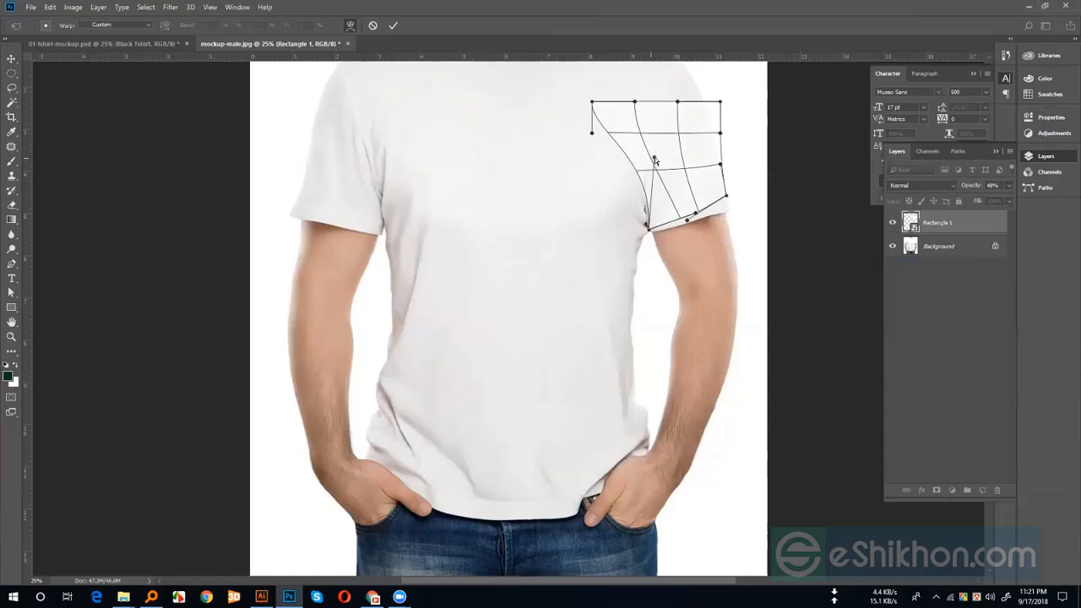
left_click_drag(608, 95, 703, 100)
left_click_drag(728, 201, 664, 239)
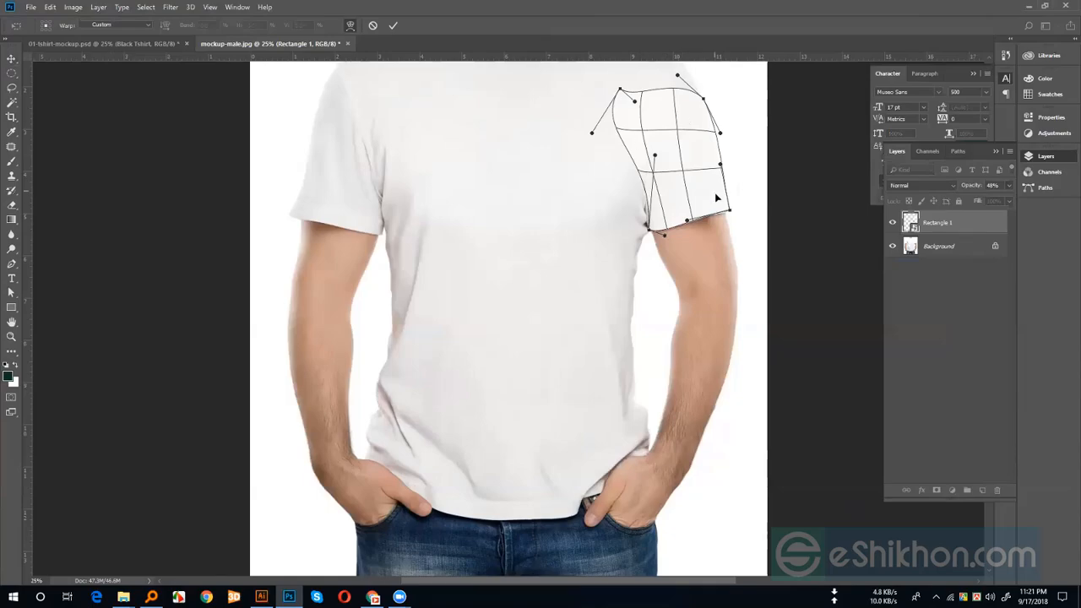
key("Return")
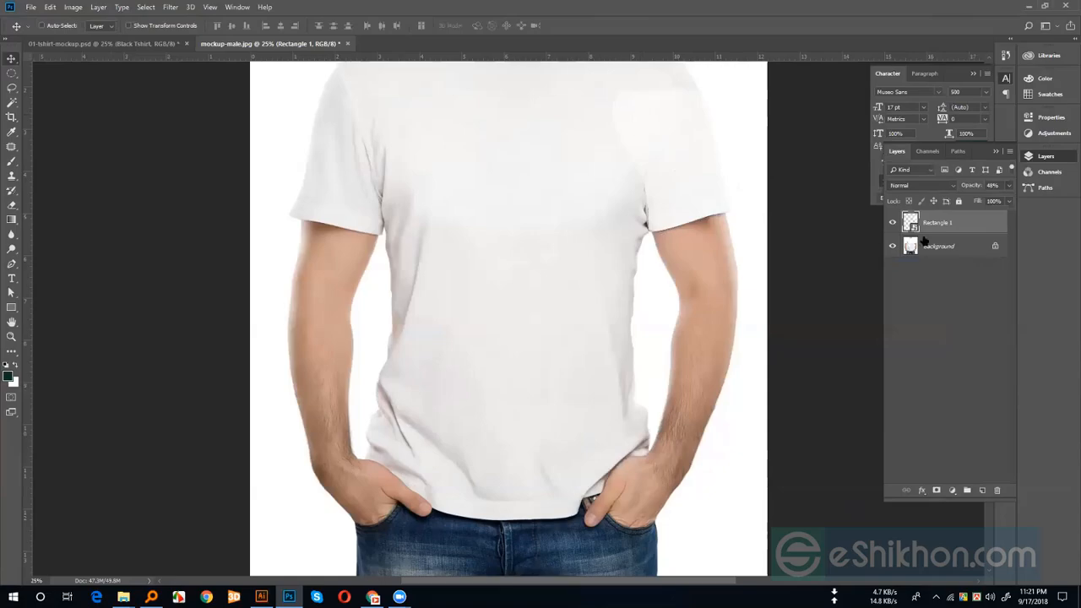
Set the warped rectangle's opacity to 100% and its blend mode to Multiply
left_click(1005, 186)
left_click_drag(1017, 197, 1021, 198)
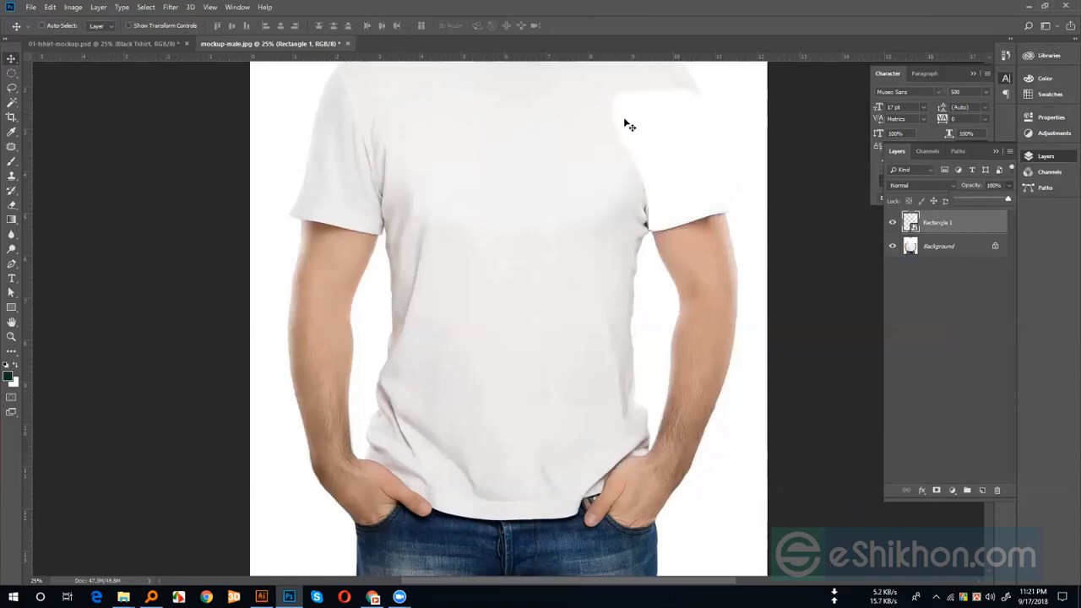
left_click(905, 183)
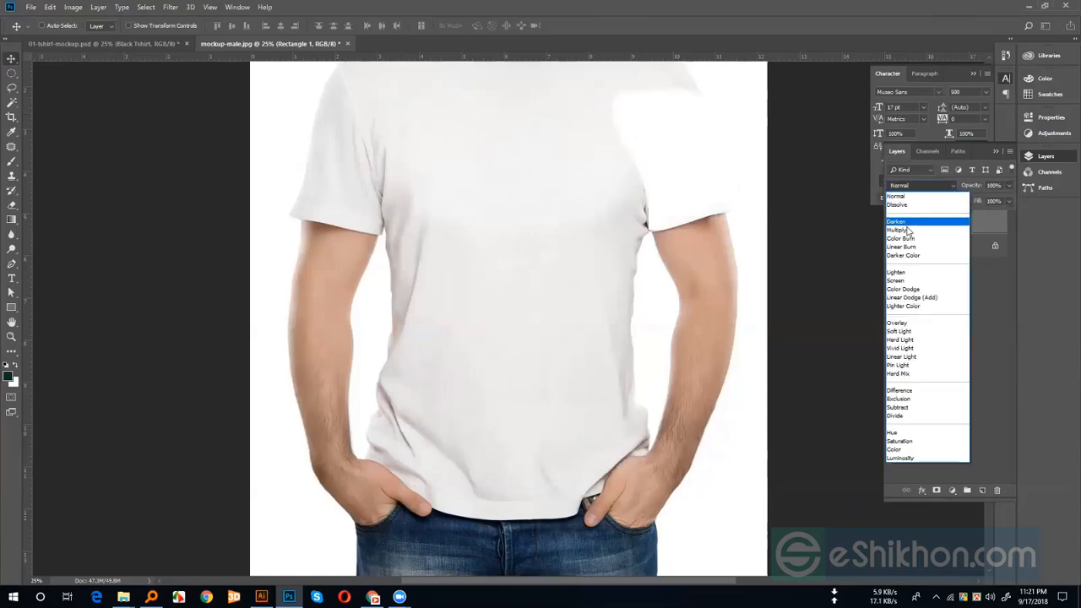
left_click(905, 230)
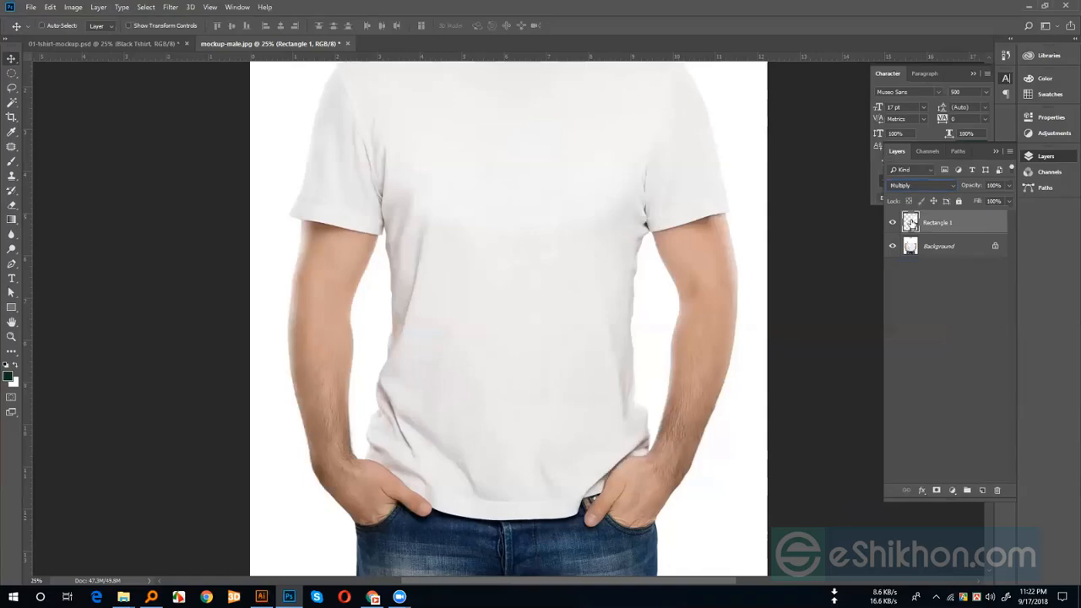
Open the Rectangle 1 smart object's contents, checking the Black Tshirt group in 01-tshirt-mockup.psd before returning to Rectangle 1.psb
double_click(911, 223)
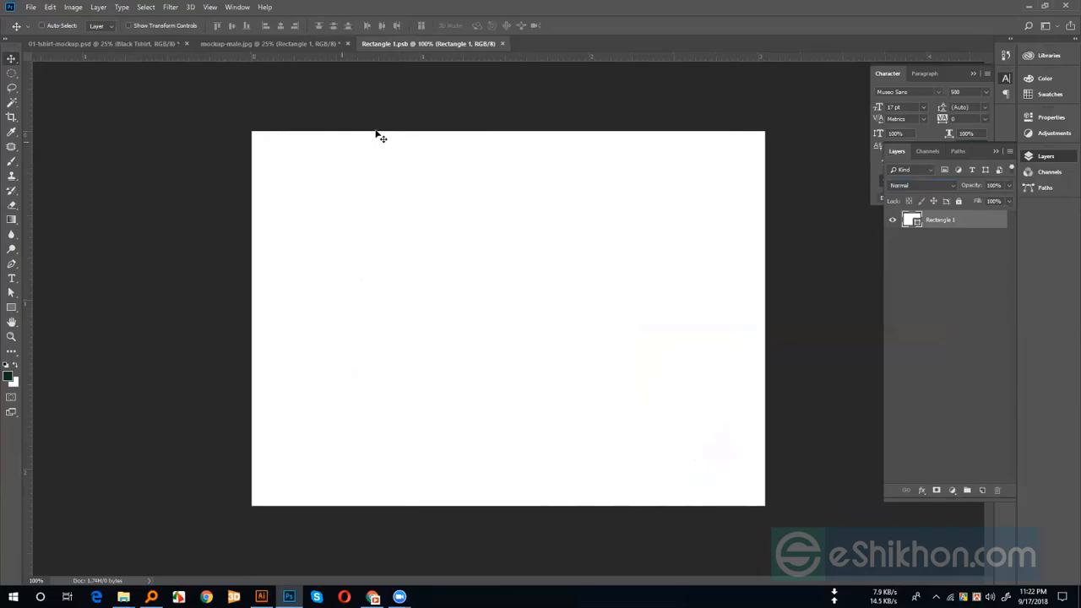
left_click(143, 44)
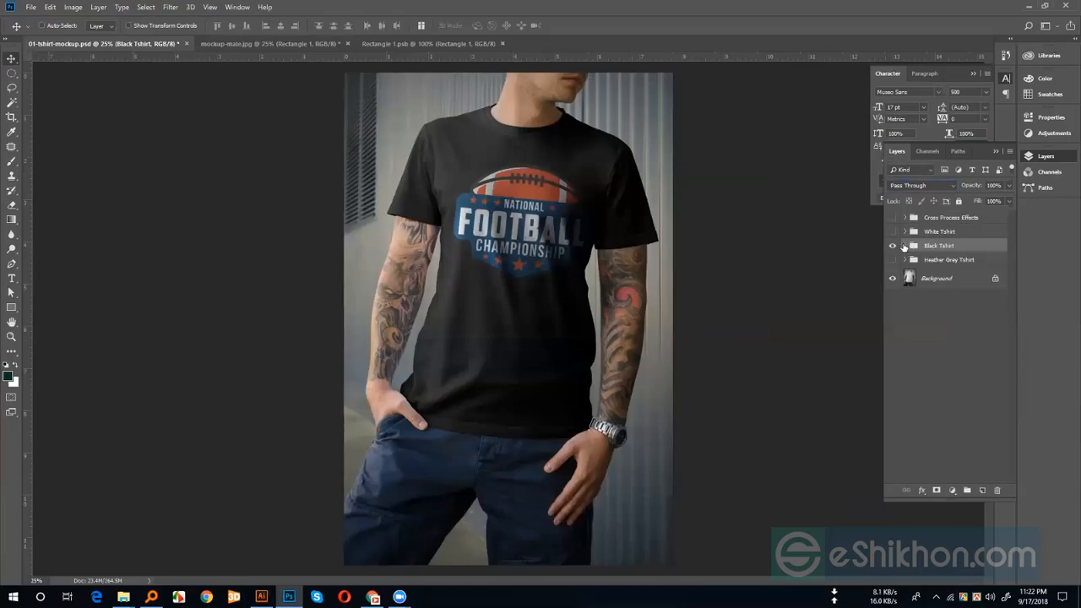
left_click(905, 245)
left_click(403, 43)
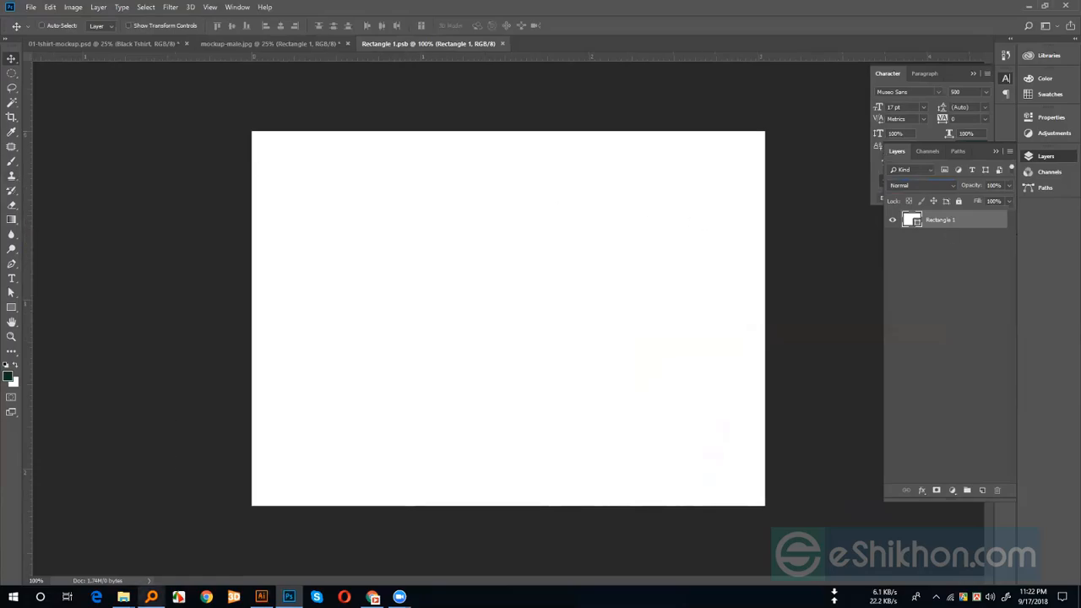
Switch to Illustrator, select the entire football championship logo on the artboard, group it and copy it
left_click(261, 597)
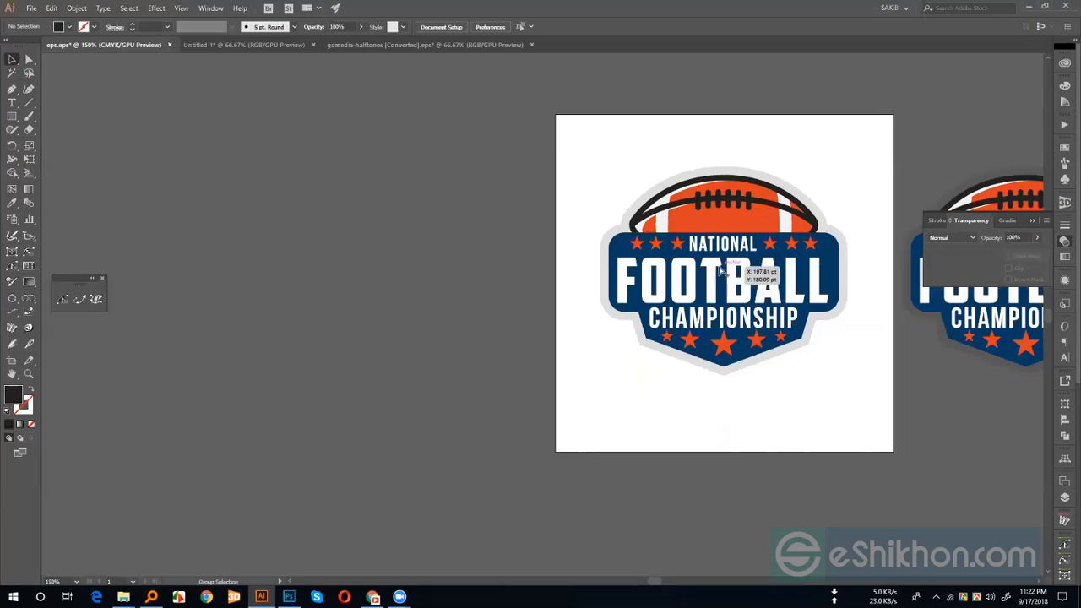
key("ctrl+a")
left_click(547, 198)
left_click(741, 242)
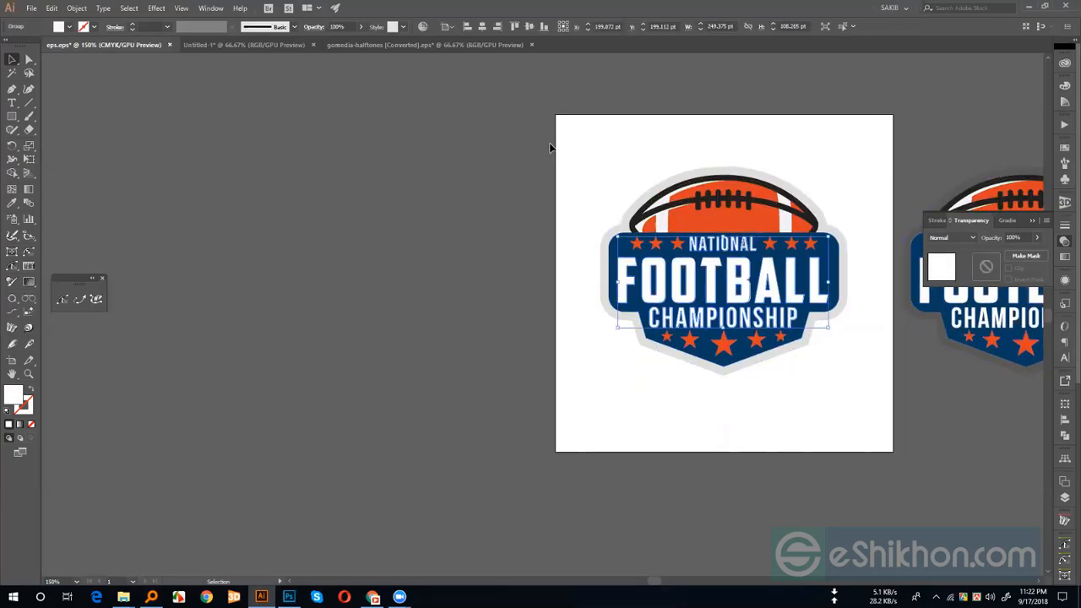
left_click_drag(561, 147, 802, 377)
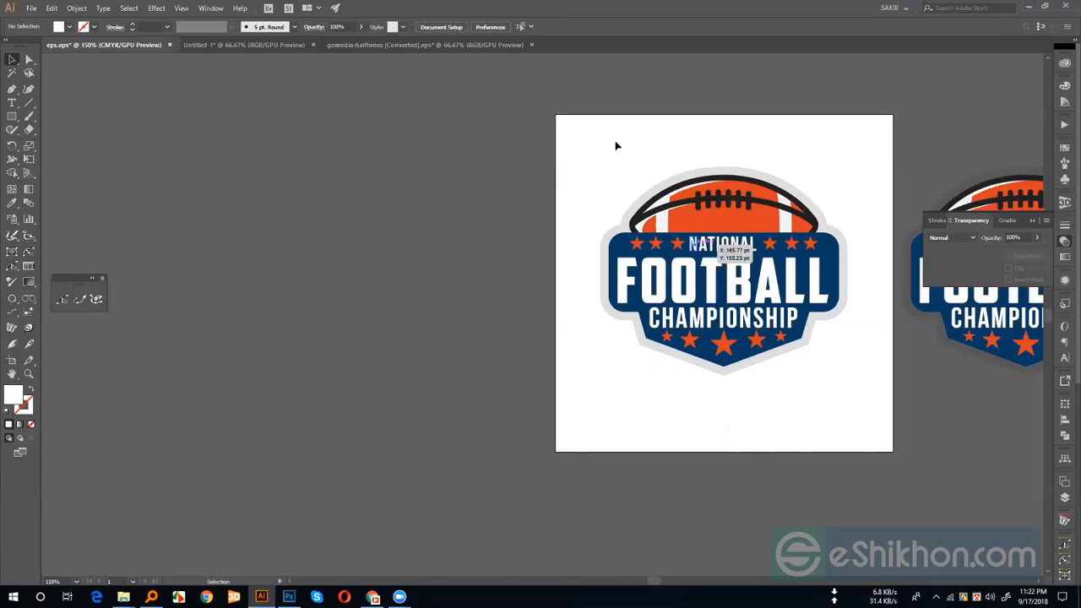
mouse_move(609, 128)
left_mouse_down()
mouse_move(804, 382)
mouse_move(855, 419)
left_mouse_up()
key("a")
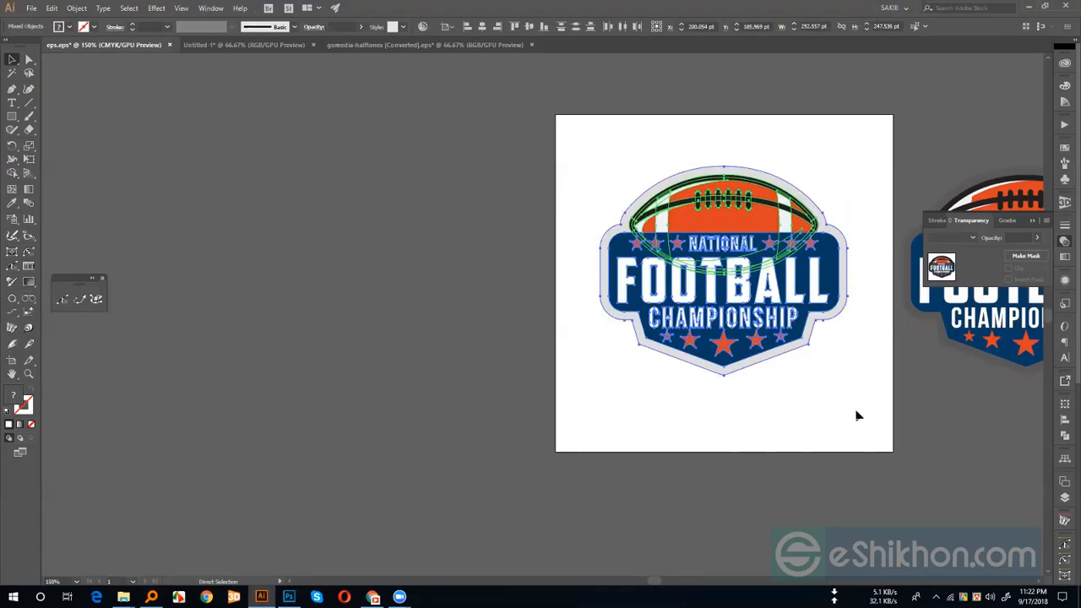
left_click(848, 406)
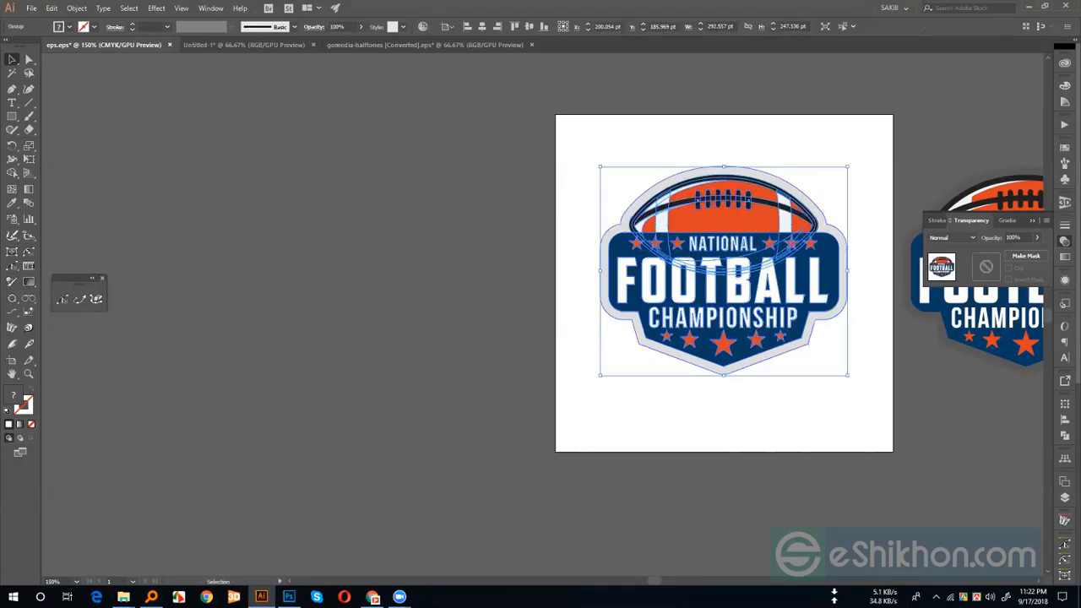
Switch to Photoshop, paste the logo into Rectangle 1.psb as a Smart Object and scale it to about 51%
left_click(289, 597)
key("ctrl+v")
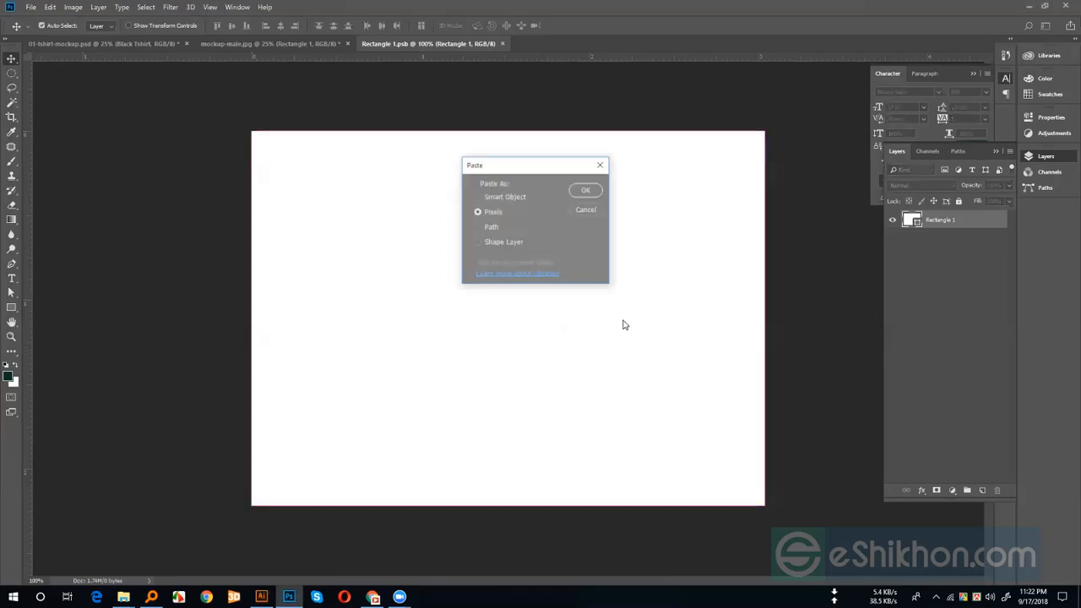
left_click(514, 197)
left_click(587, 189)
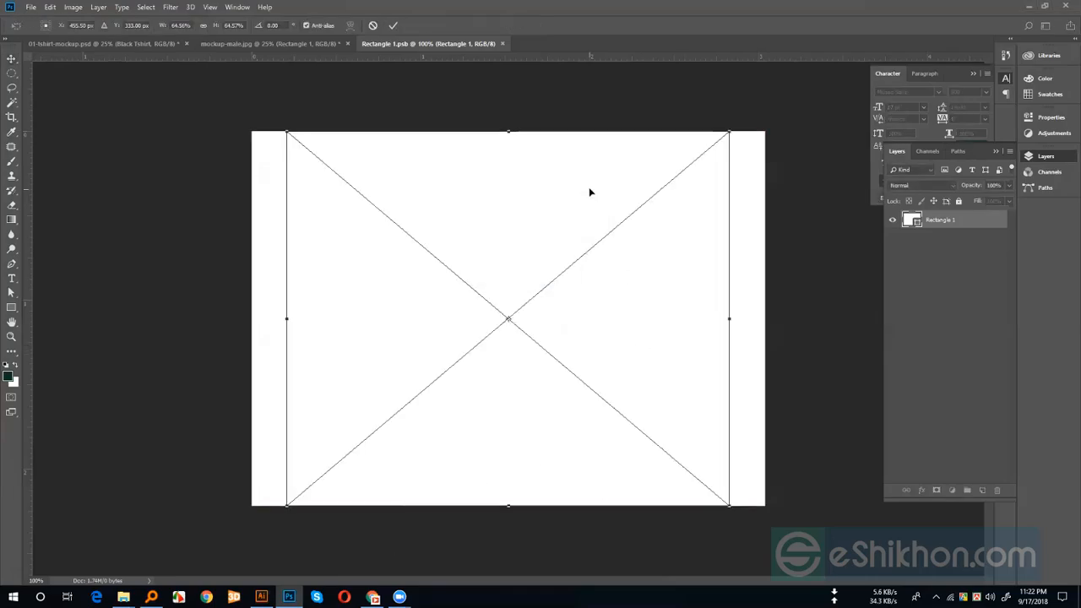
left_click_drag(728, 133, 695, 179)
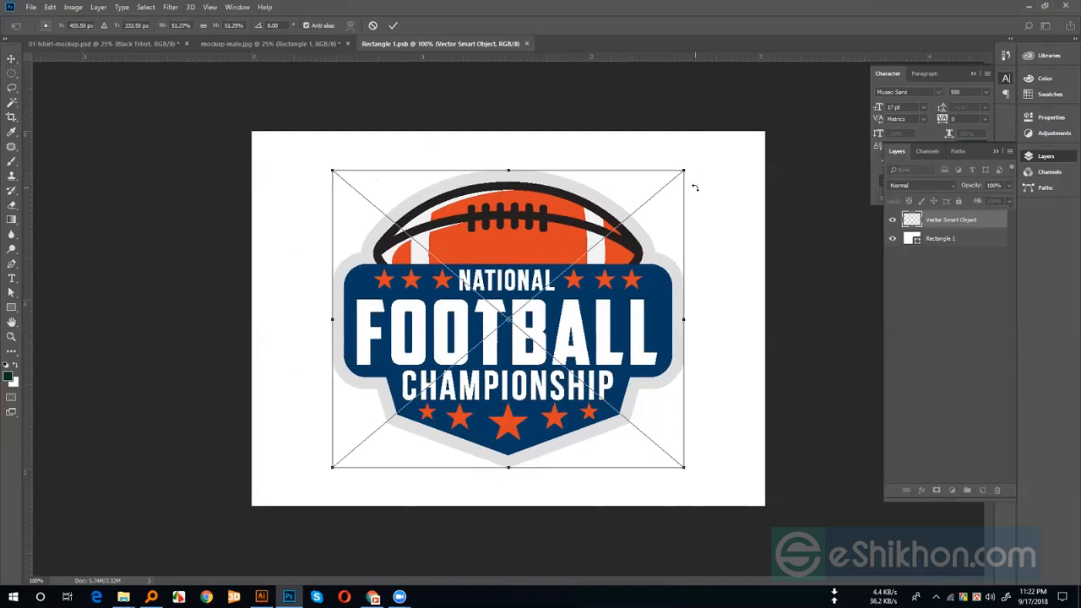
key("Return")
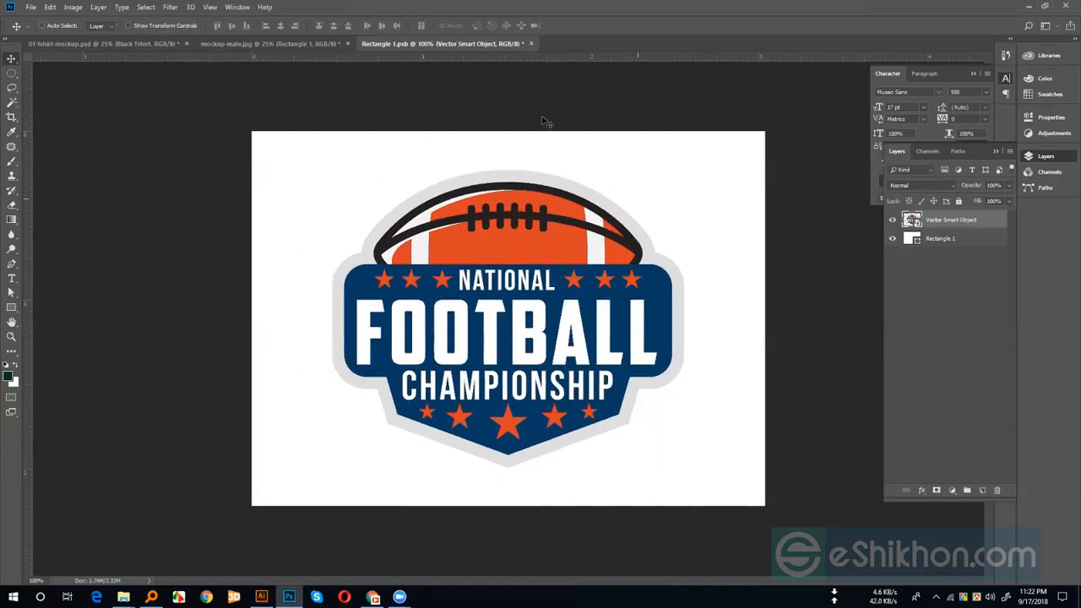
Close Rectangle 1.psb with its changes saved and bring up mockup-male.jpg
left_click(532, 44)
left_click(481, 221)
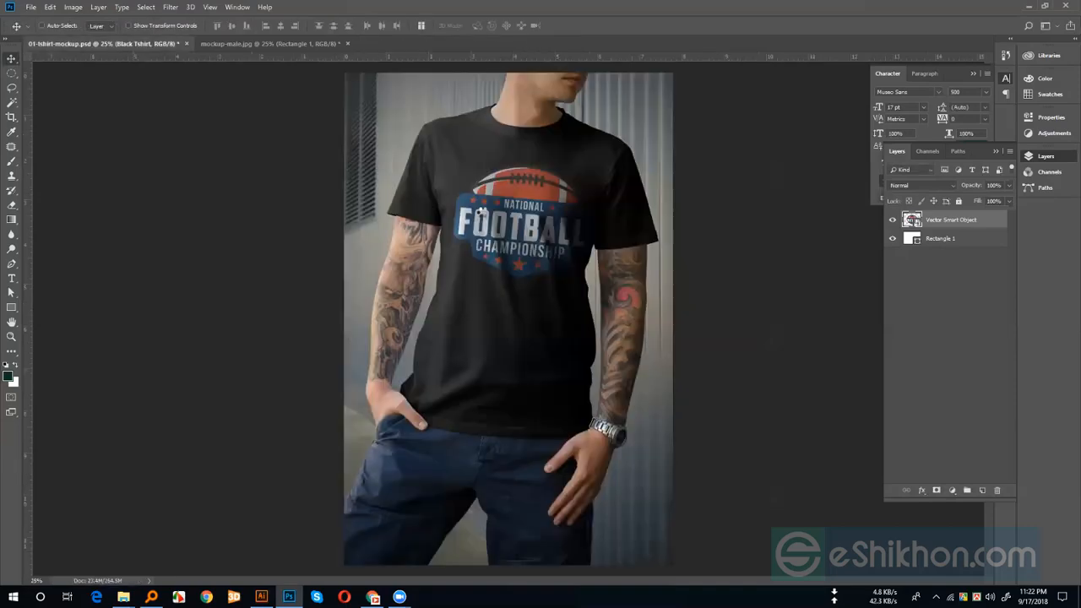
left_click(304, 46)
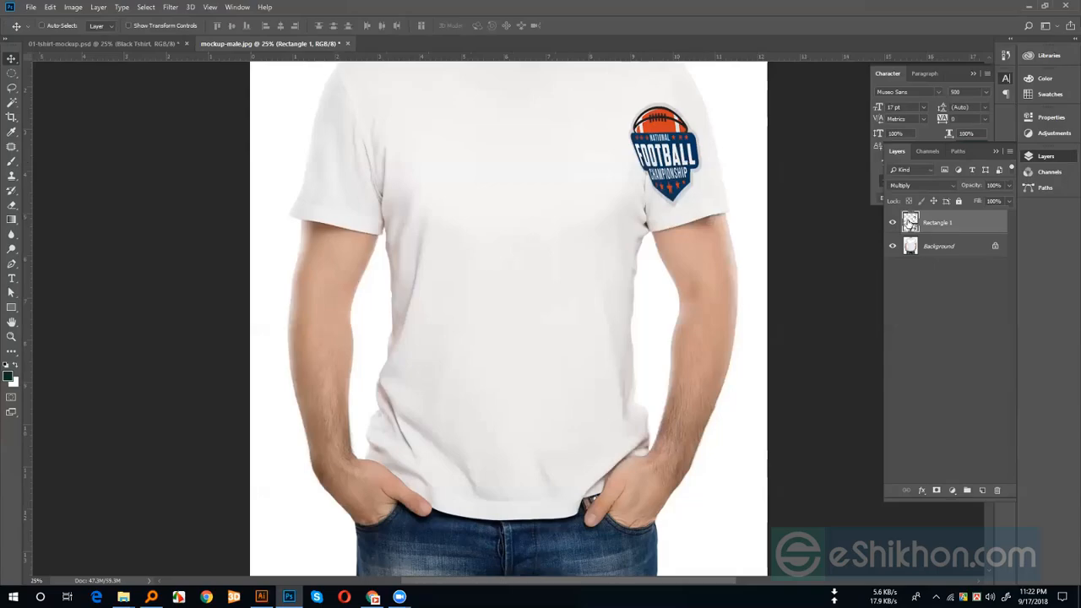
Reopen the Rectangle 1 smart object's contents, move the logo to the canvas's right edge, and save and close them
double_click(910, 222)
left_click_drag(536, 268, 616, 266)
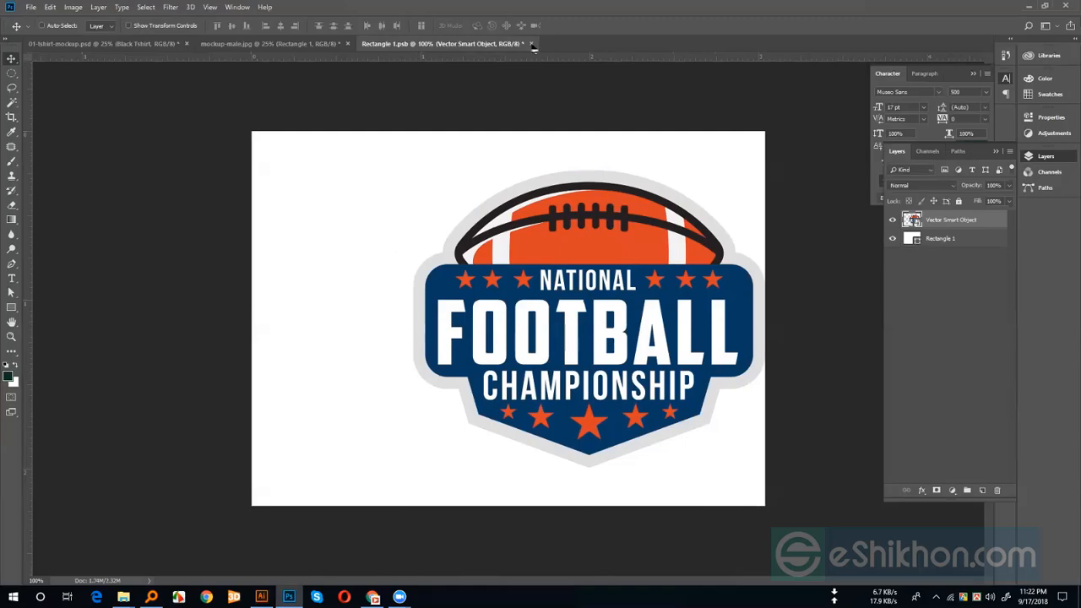
left_click(485, 220)
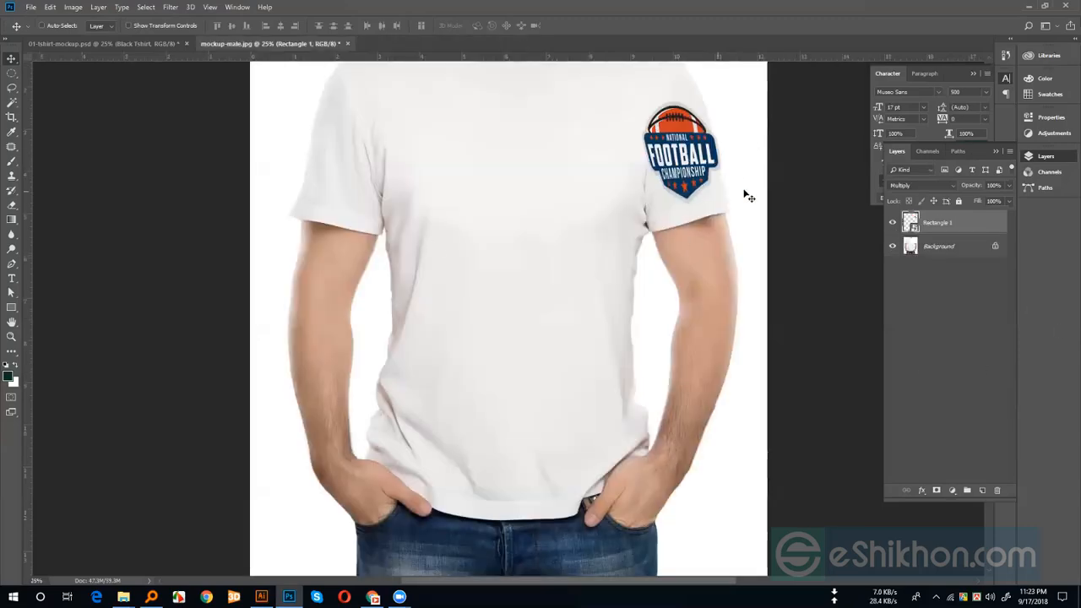
Set the Rectangle 1 layer to Screen and hide the white rectangle inside its smart object, saving and closing the contents
left_click(906, 185)
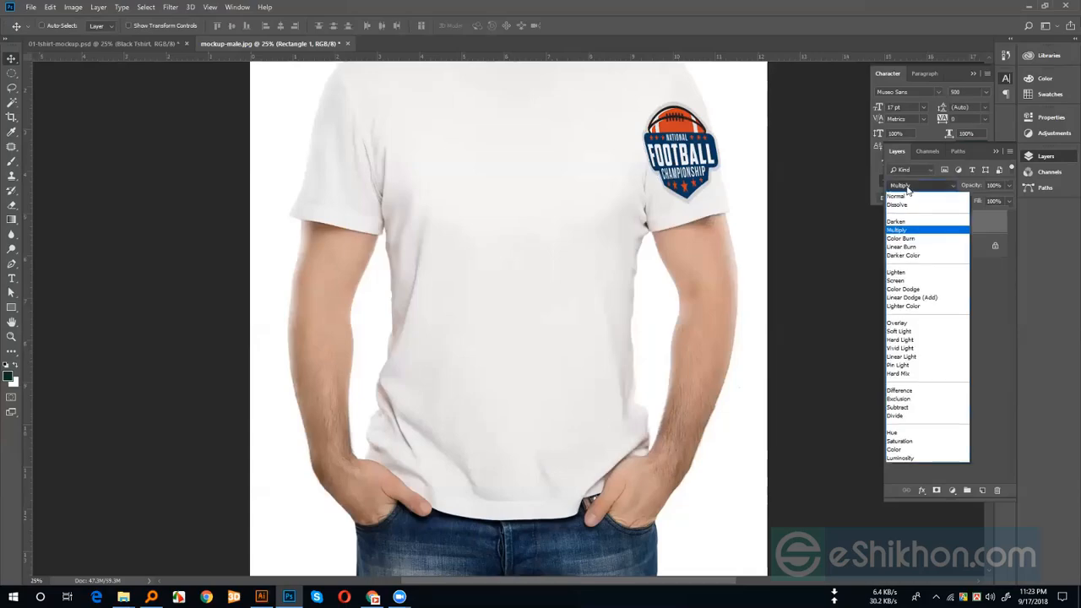
left_click(907, 281)
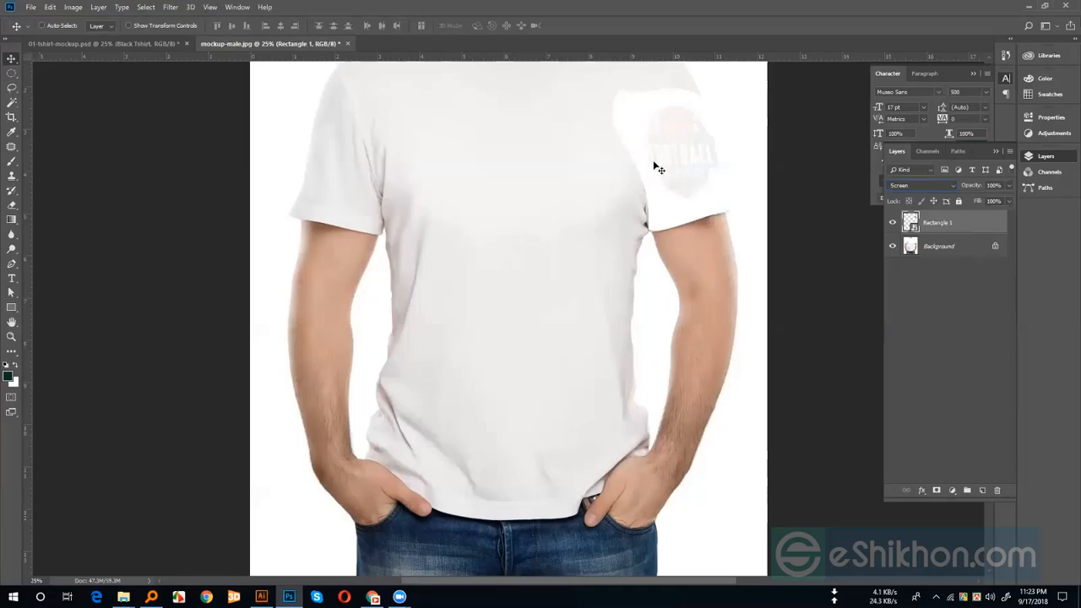
double_click(909, 222)
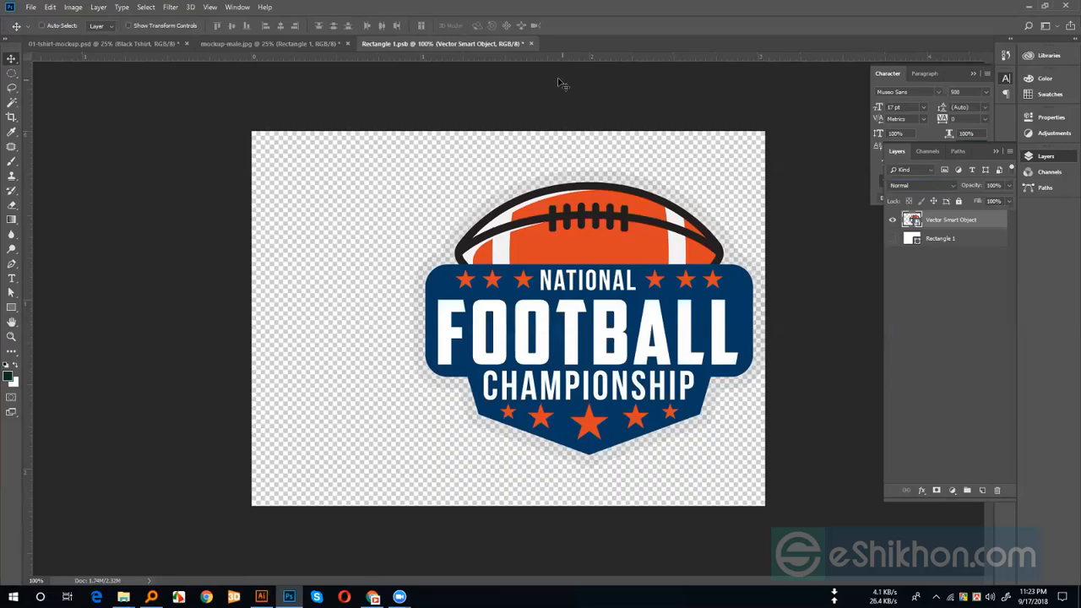
left_click(532, 43)
left_click(488, 221)
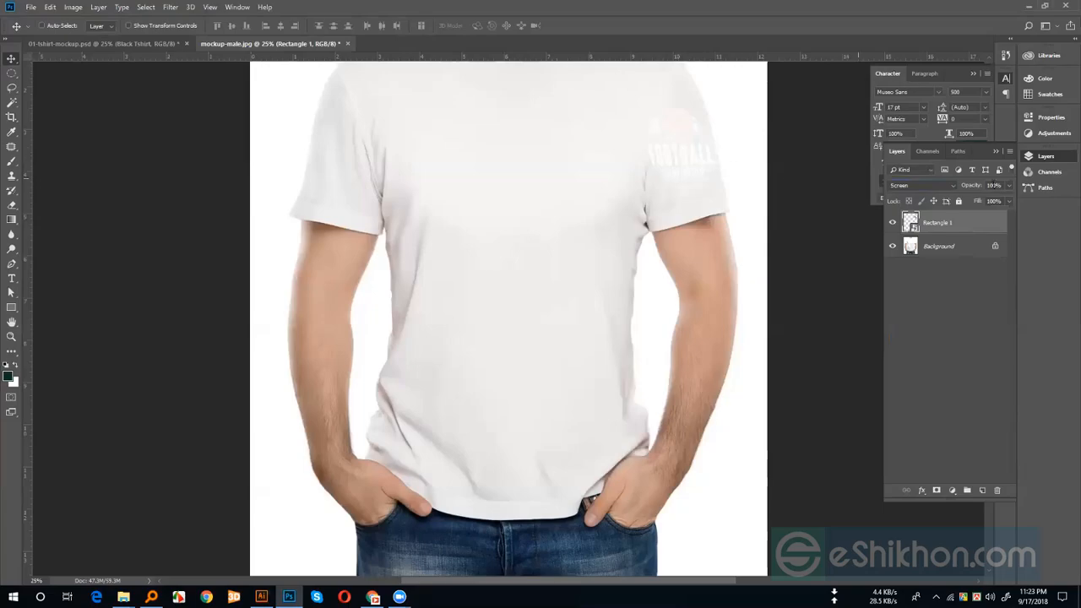
Compare the blend modes from Normal through Darker Color on the Rectangle 1 layer and set it to Multiply
left_click(939, 185)
left_click(922, 194)
key("Down")
key("Down")
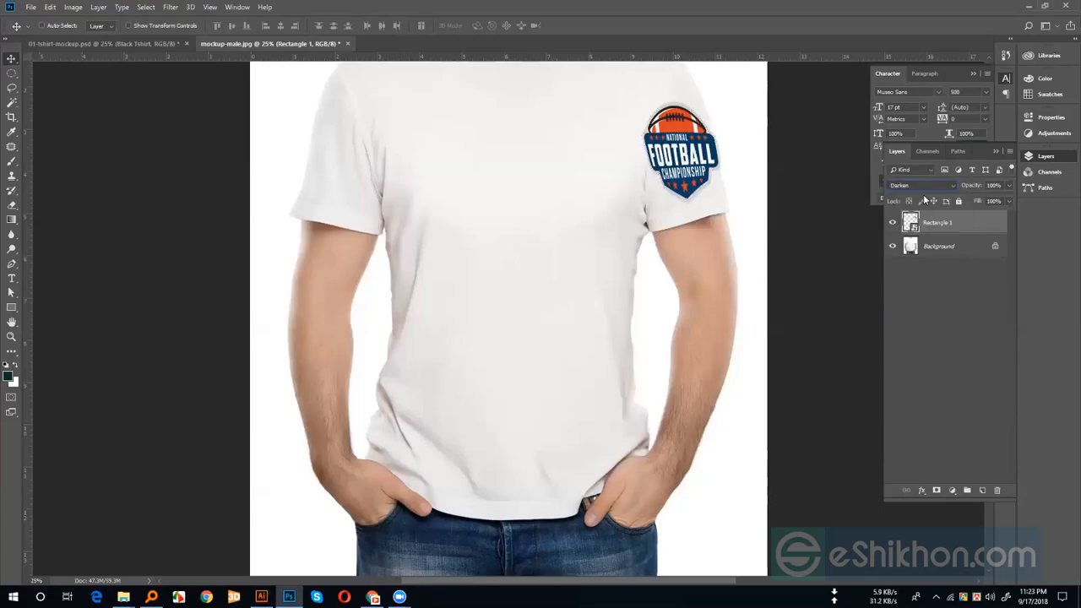
key("Down")
key("Down")
key("Down")
left_click(923, 186)
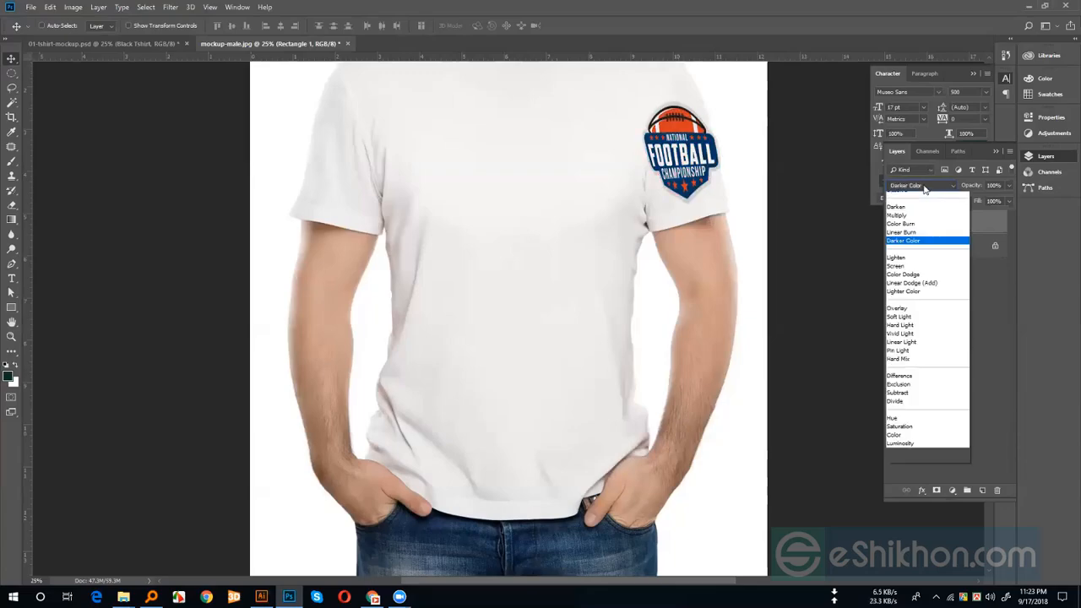
left_click(909, 231)
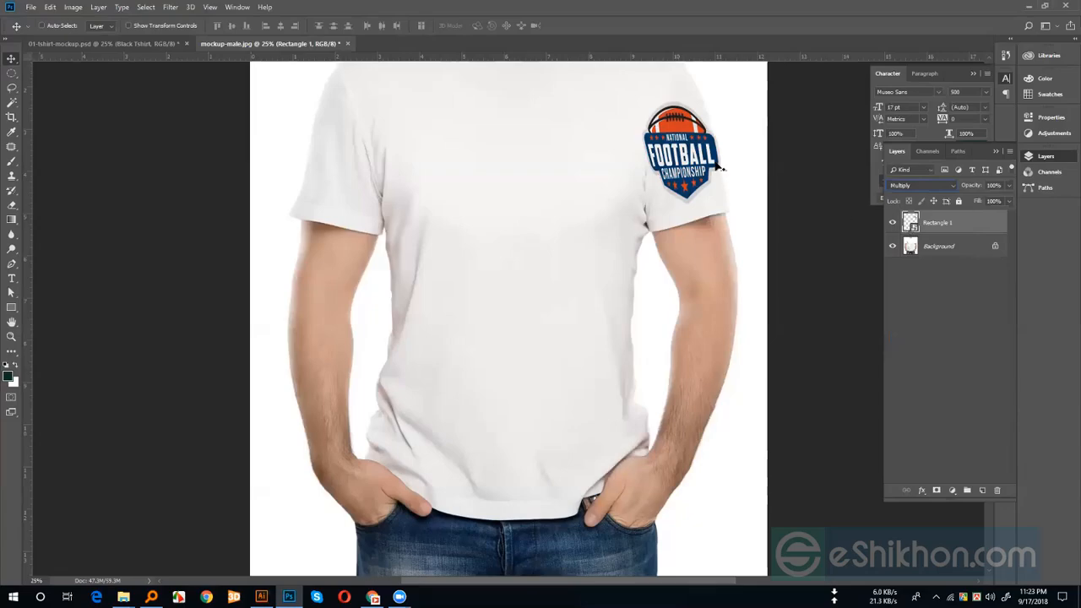
Compare the sleeve mockup with 01-tshirt-mockup.psd and close mockup-male.jpg without saving
left_click(911, 245)
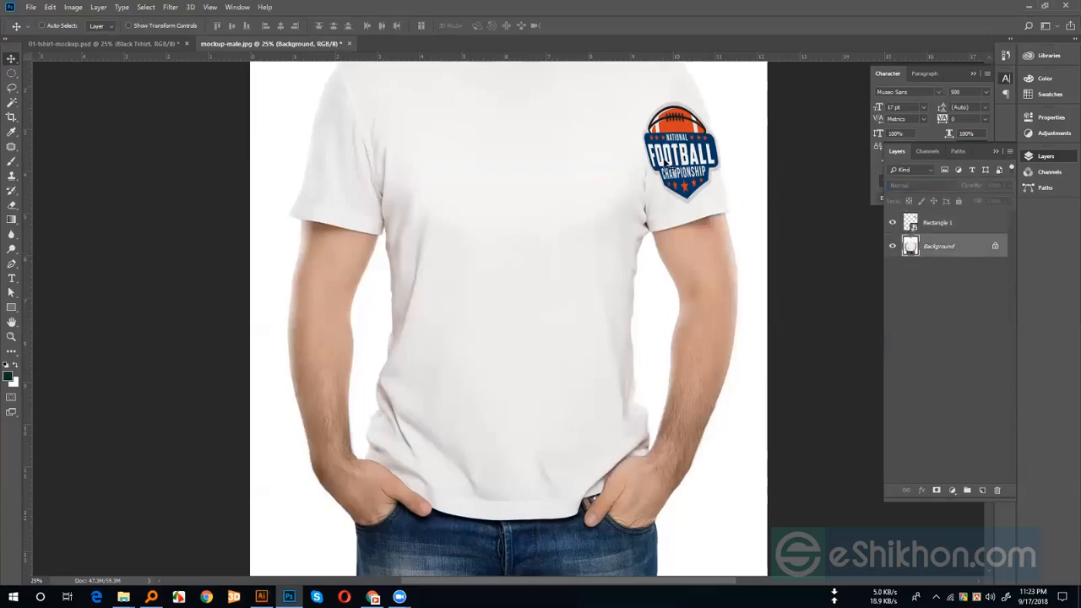
left_click(105, 46)
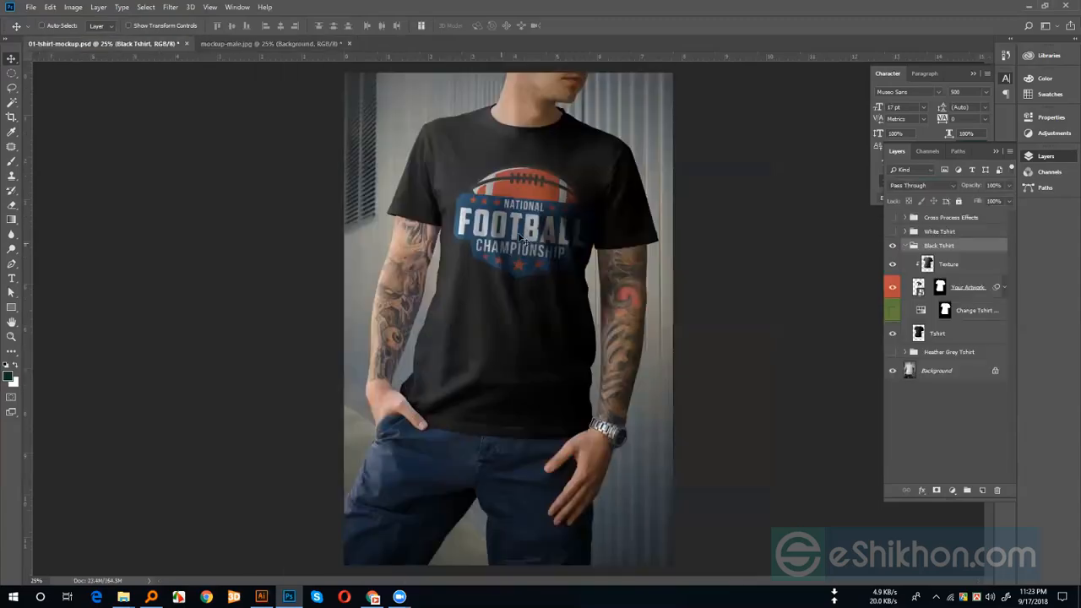
left_click(253, 44)
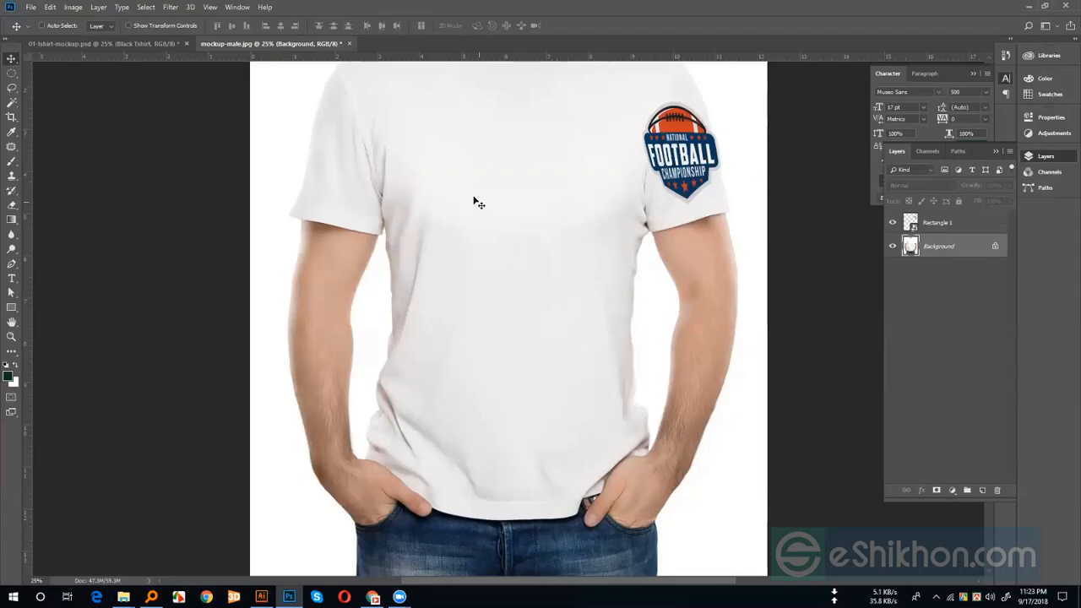
left_click(349, 43)
left_click(535, 221)
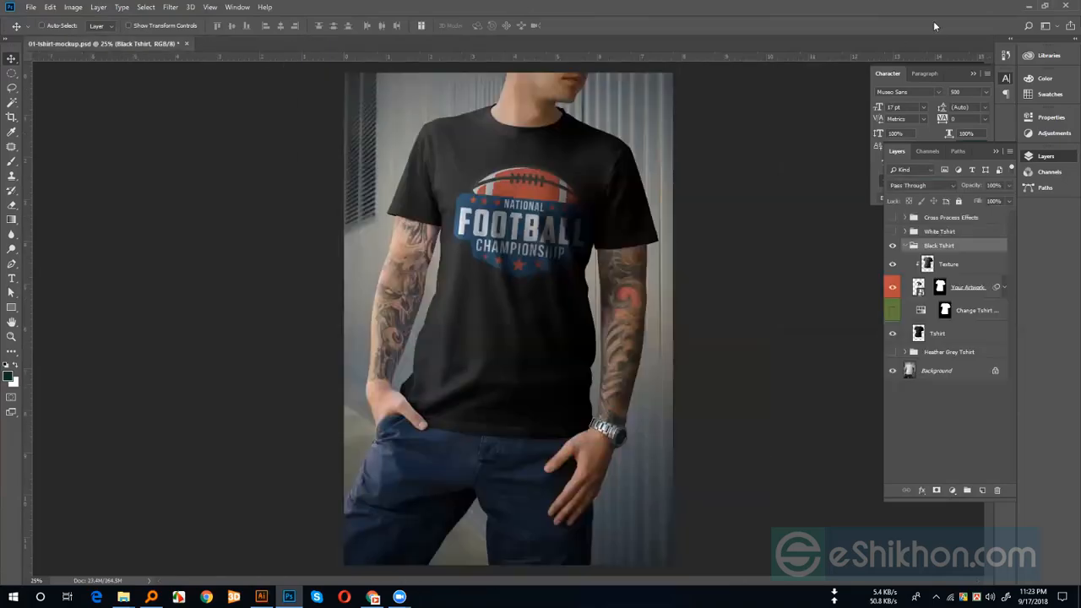
Switch to Chrome and search Google Images for "box" in place of the steel texture query
left_click(260, 596)
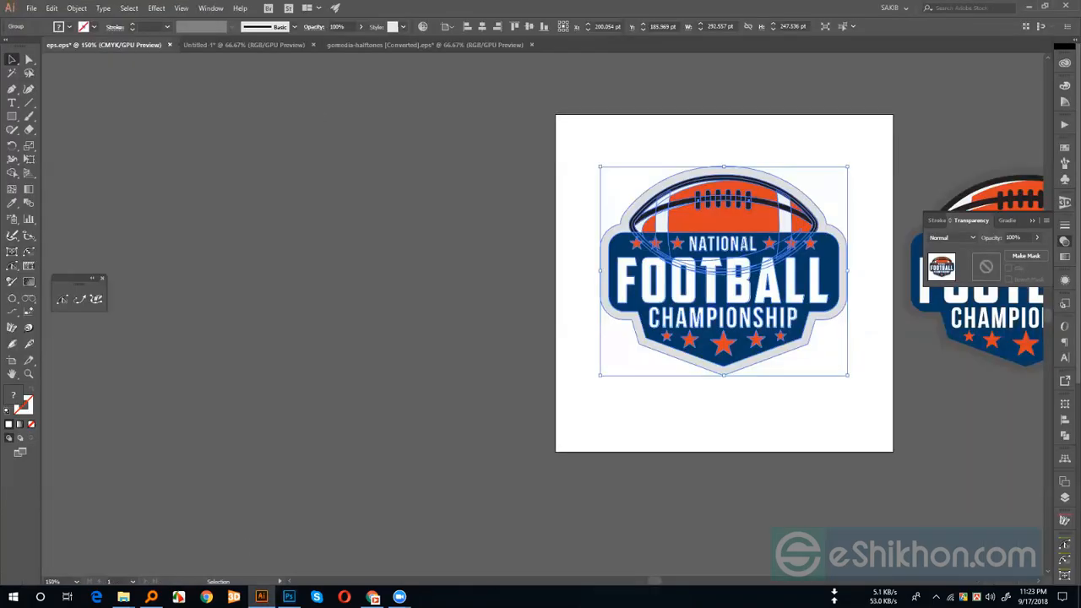
left_click(124, 596)
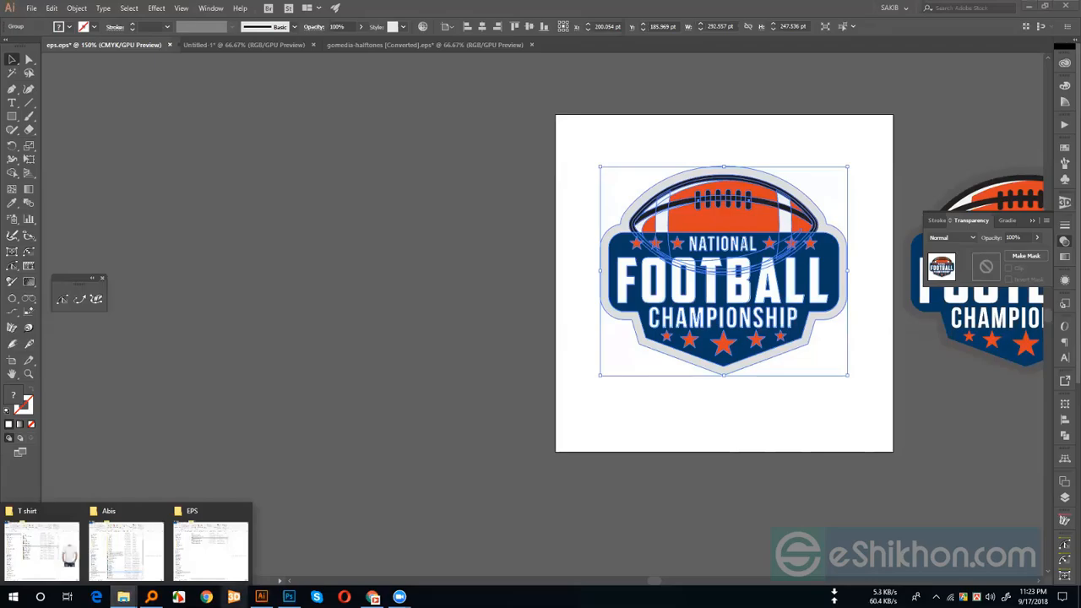
left_click(372, 596)
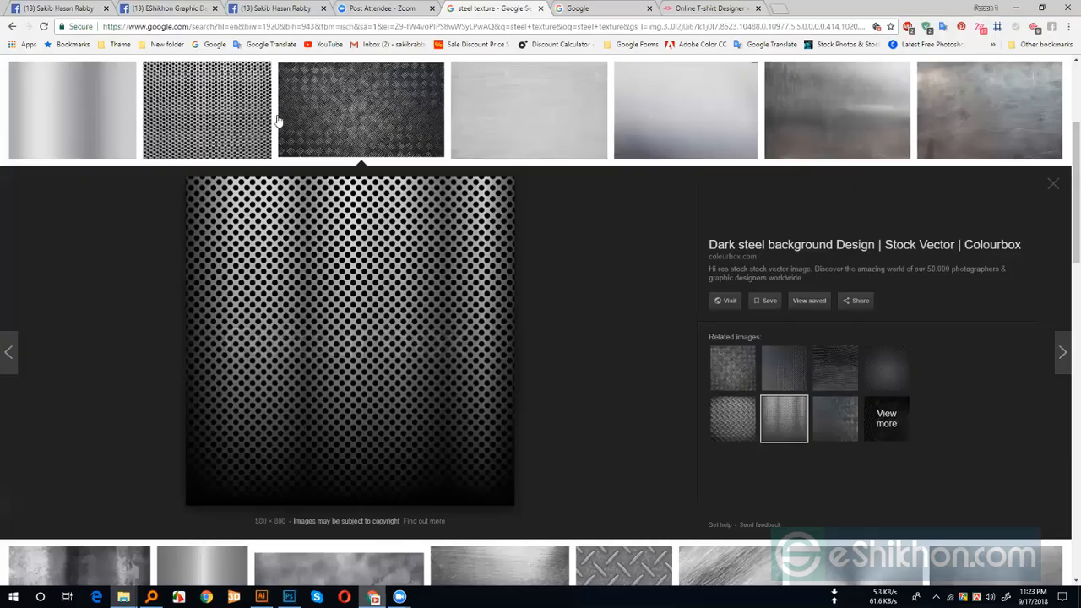
scroll(380, 78, "up", 4)
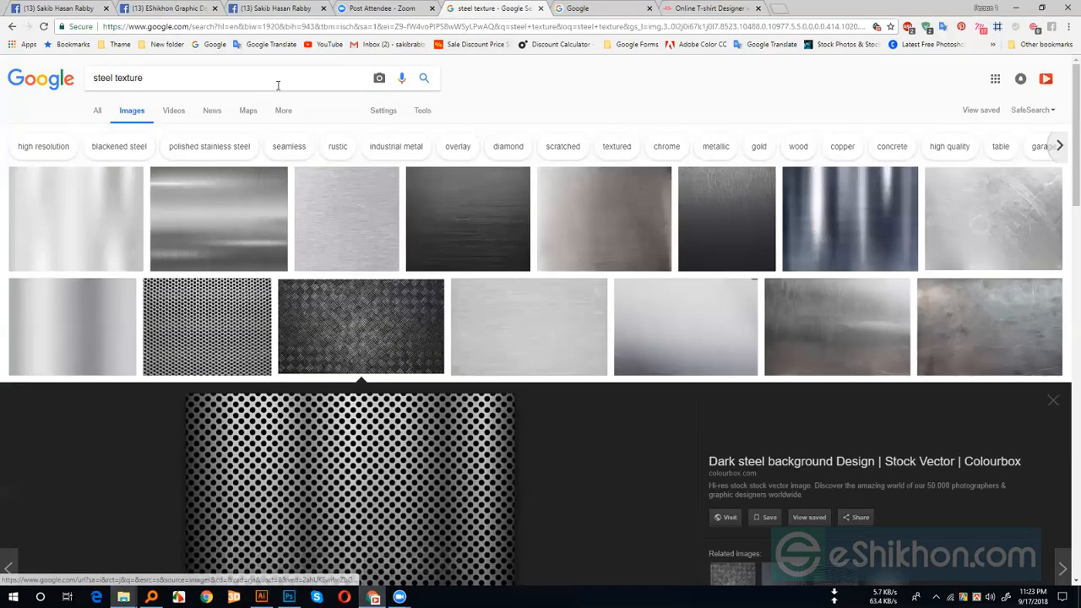
key("ctrl+a")
type("box")
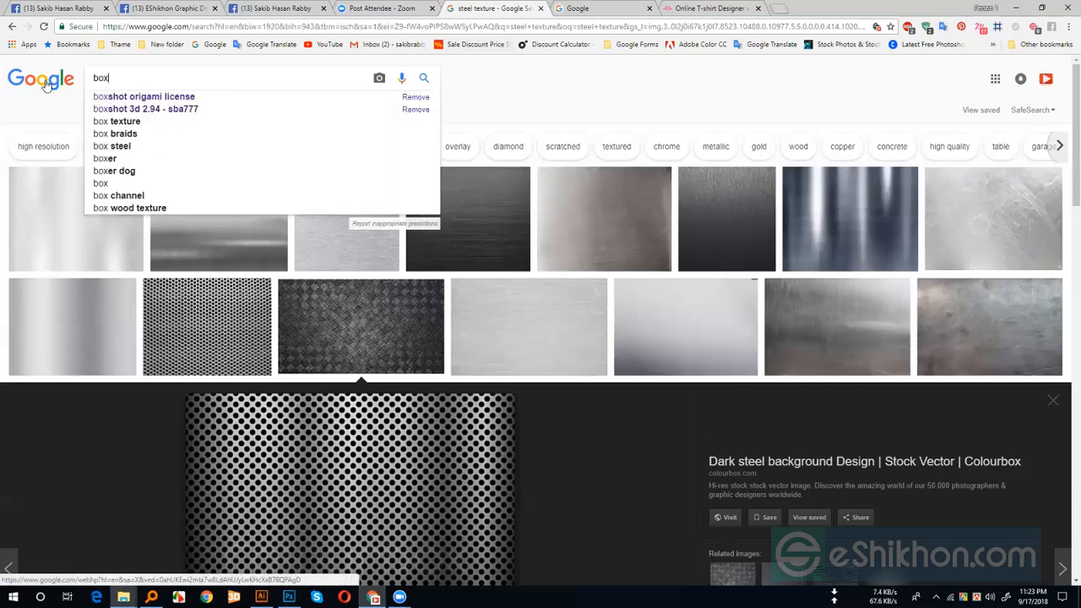
key("Return")
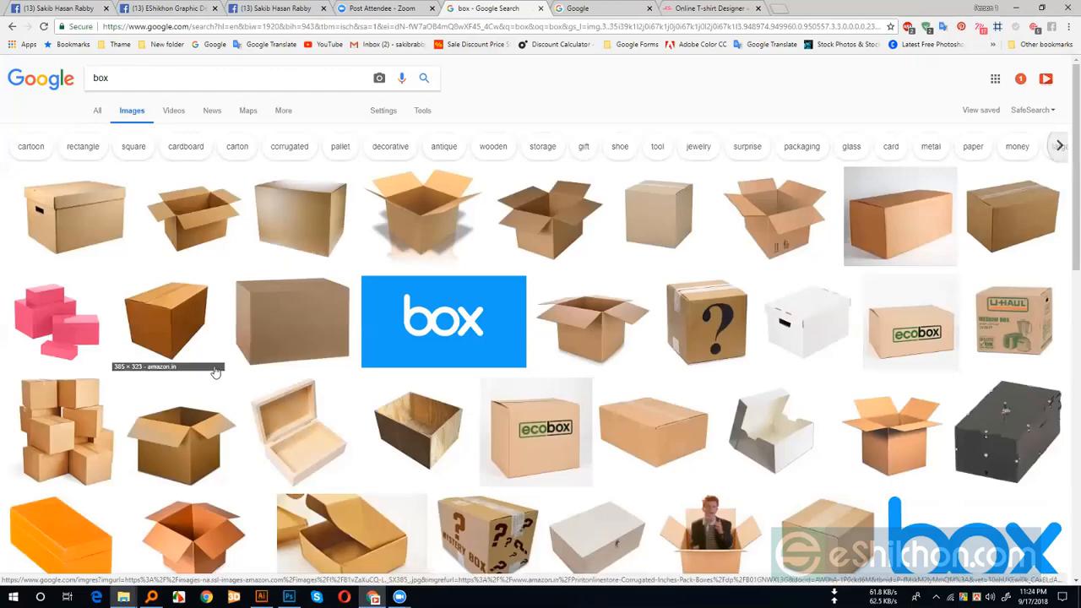
Open the wooden pine jewellery box result and save its image to the Desktop as 624950_1000_1_800.jpg
scroll(333, 386, "down", 1)
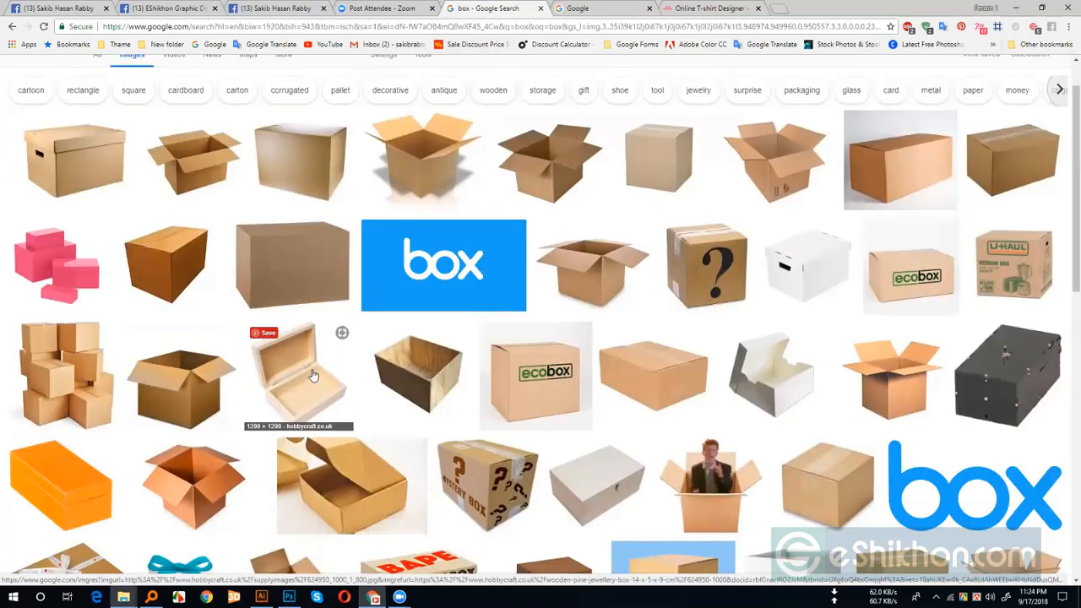
left_click(298, 349)
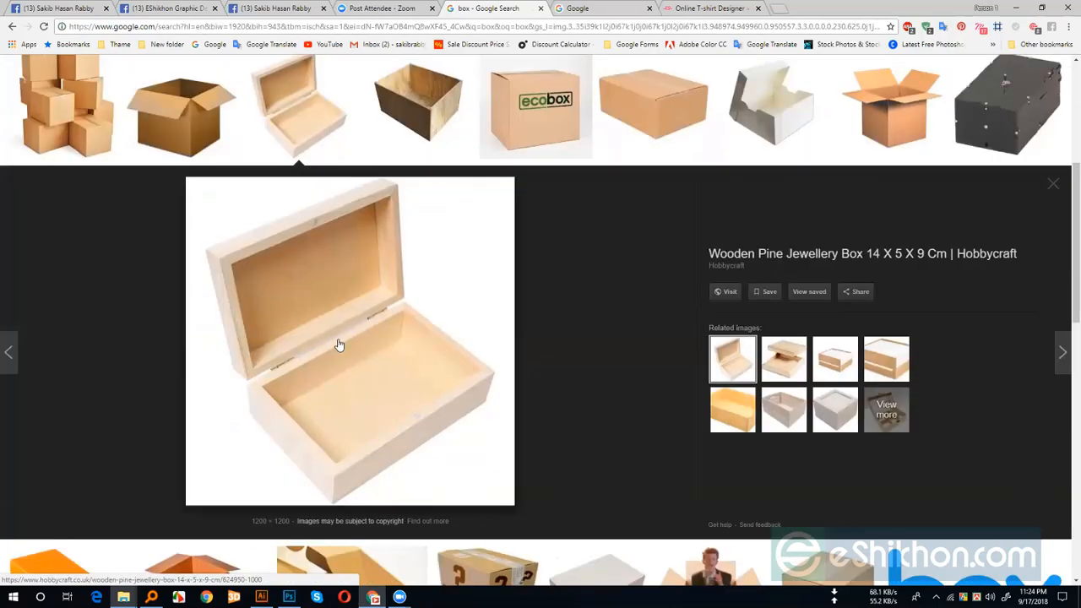
right_click(303, 300)
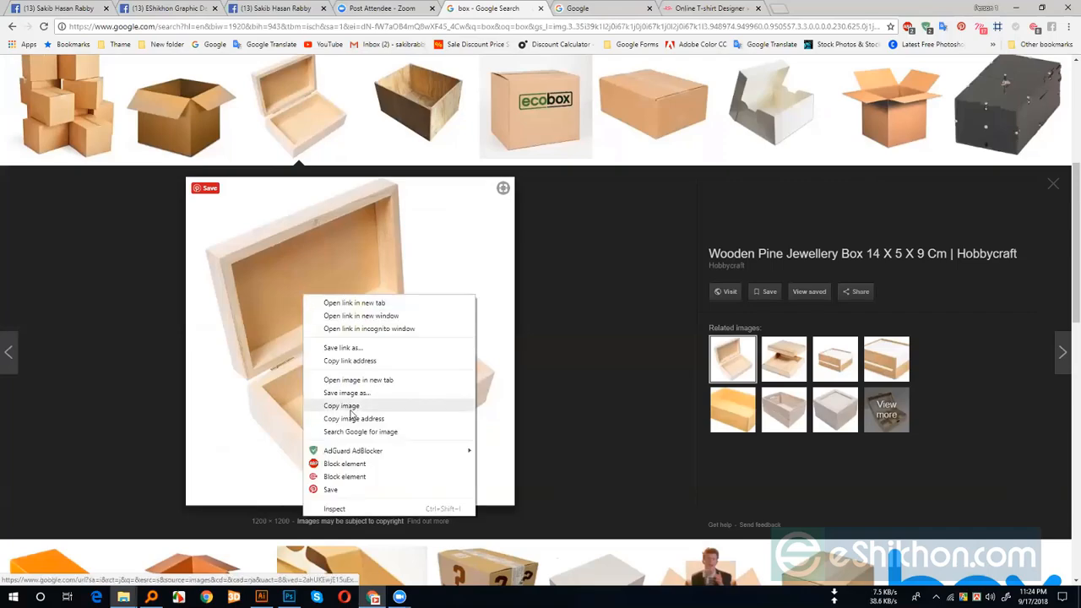
left_click(350, 409)
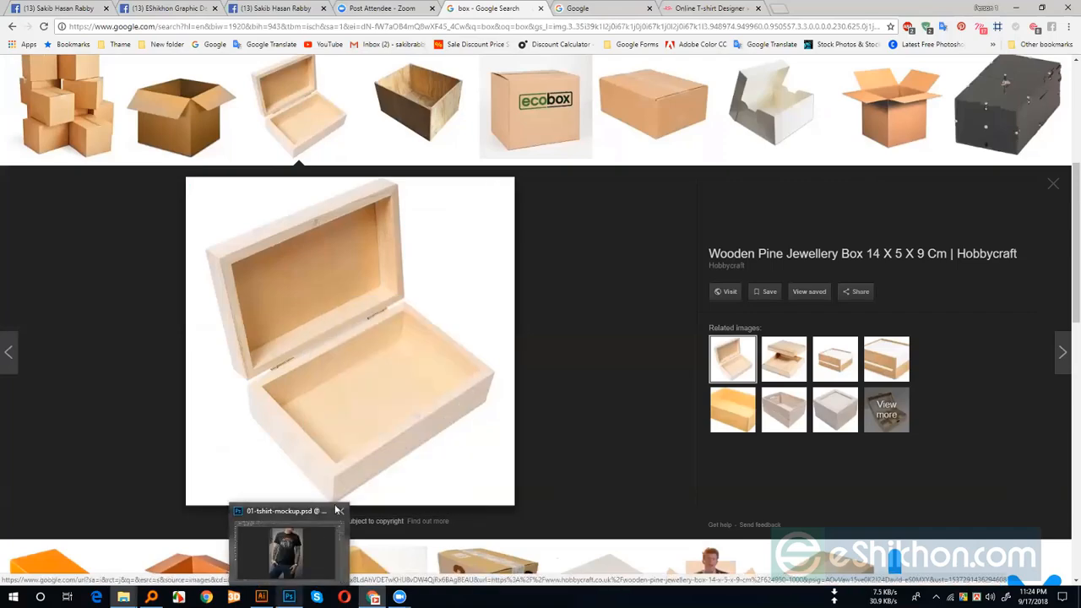
right_click(397, 314)
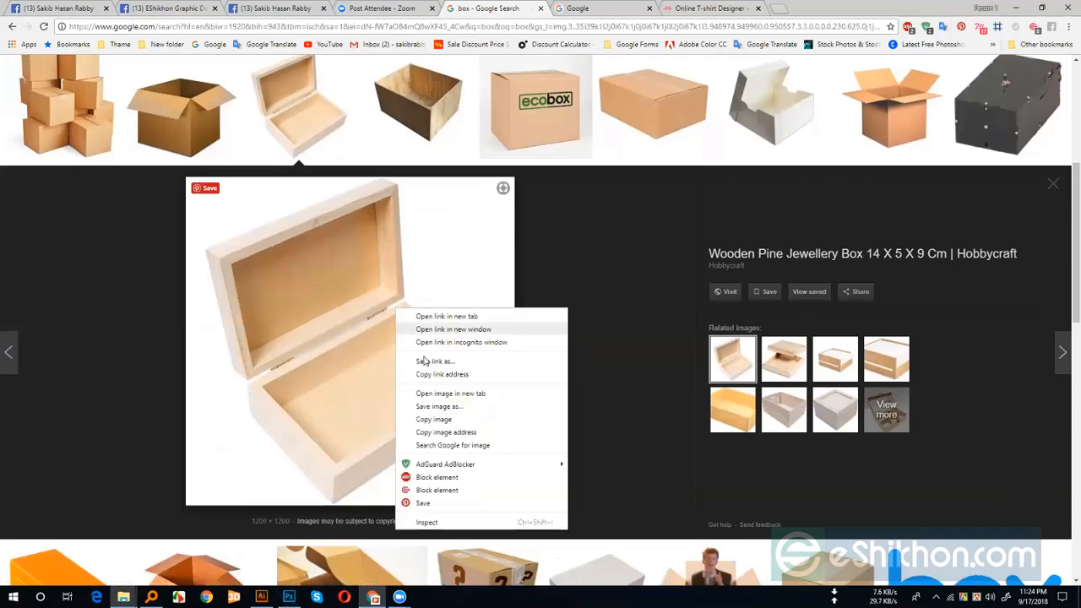
left_click(422, 409)
left_click(46, 160)
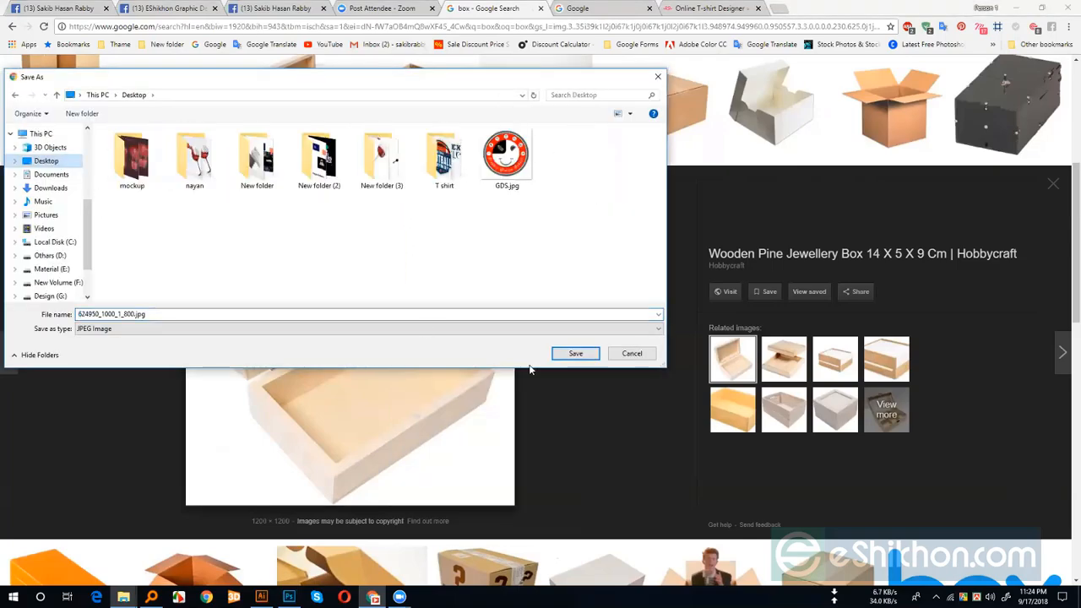
left_click(574, 354)
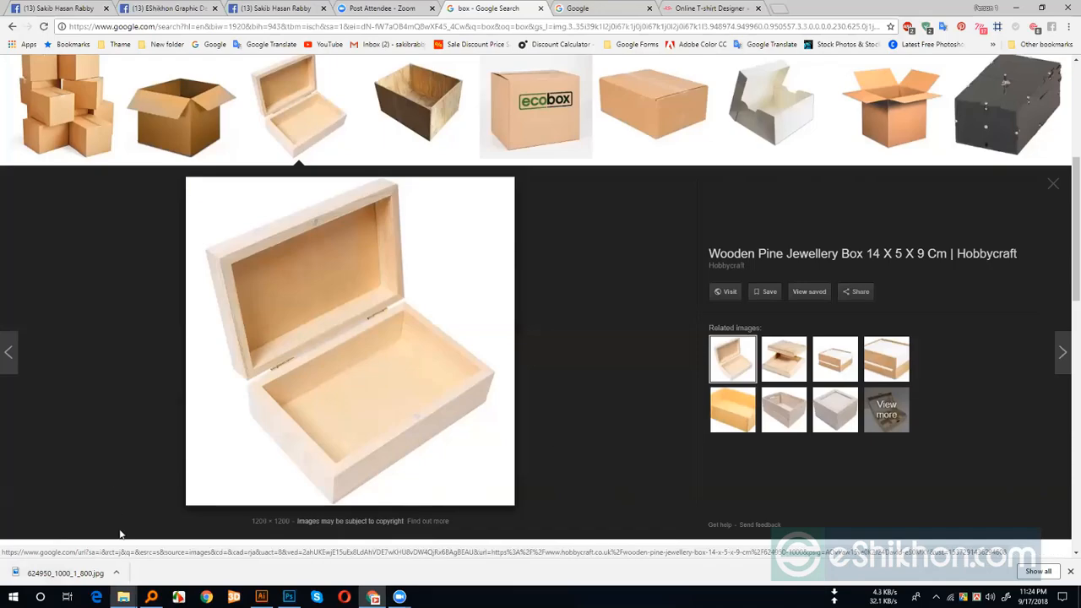
Switch to Photoshop and open 624950_1000_1_800.jpg from the Desktop as its own document
left_click(289, 596)
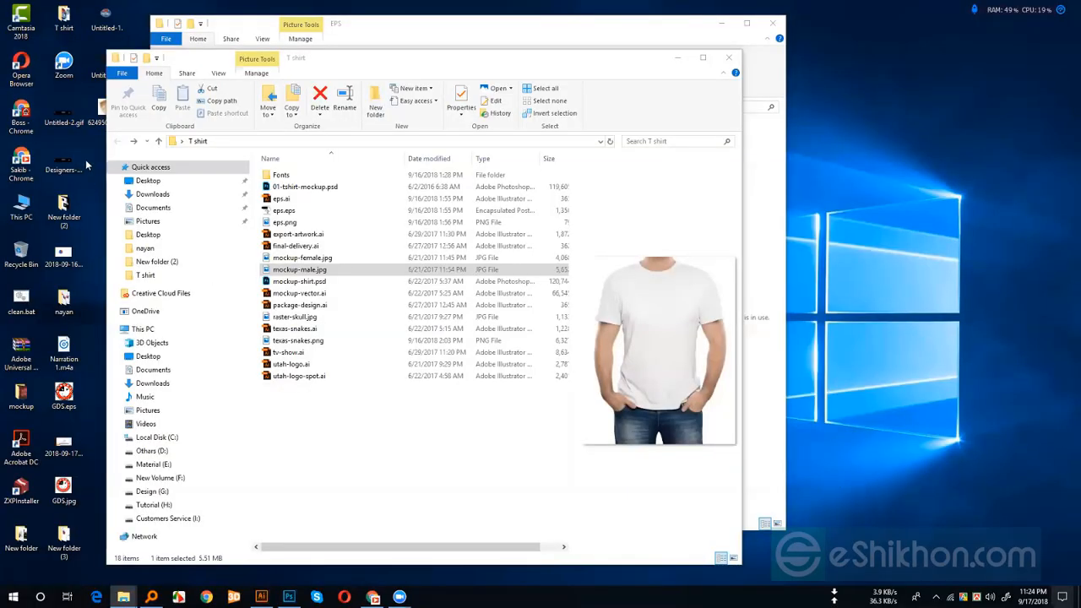
key("super+d")
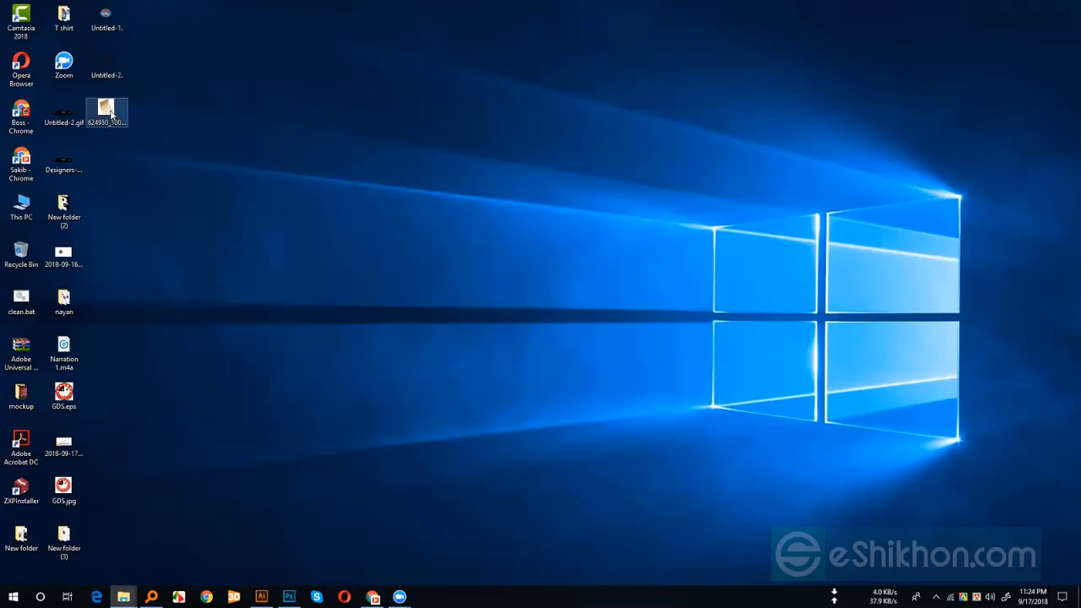
left_click_drag(106, 109, 289, 598)
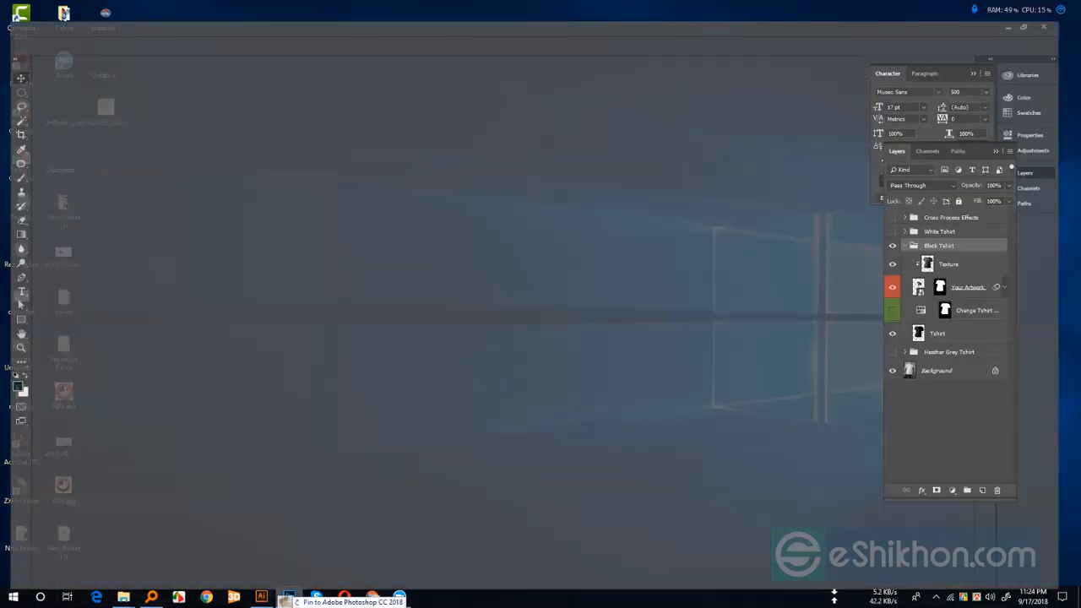
mouse_move(274, 48)
left_mouse_down()
mouse_move(265, 43)
mouse_move(274, 39)
left_mouse_up()
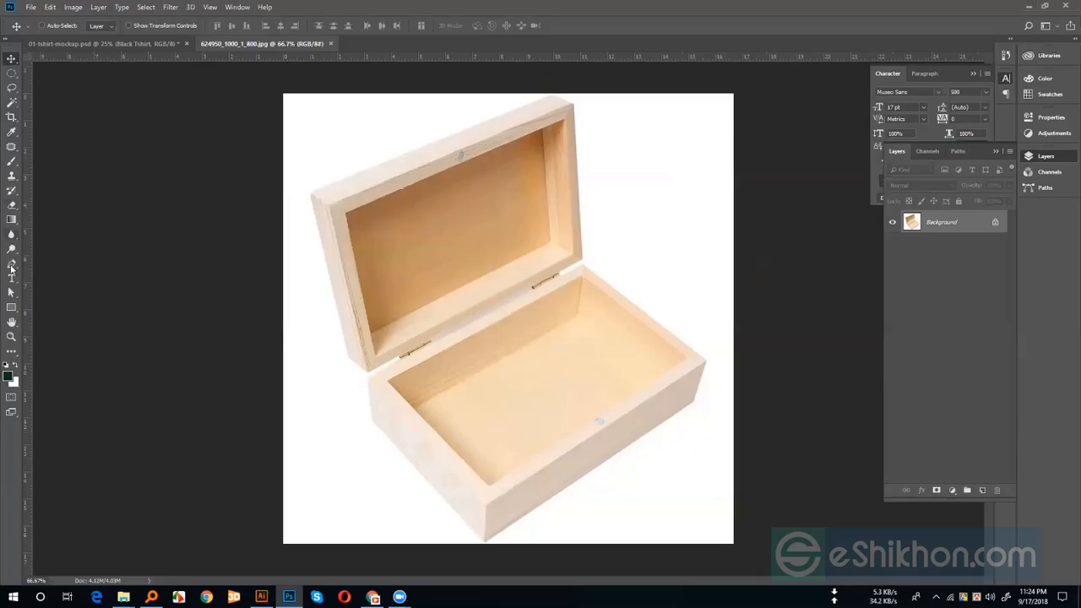
Draw a rectangle shape about 601 × 128 px across the middle of the box photo and fill it white
left_click(12, 307)
left_click_drag(385, 275, 611, 321)
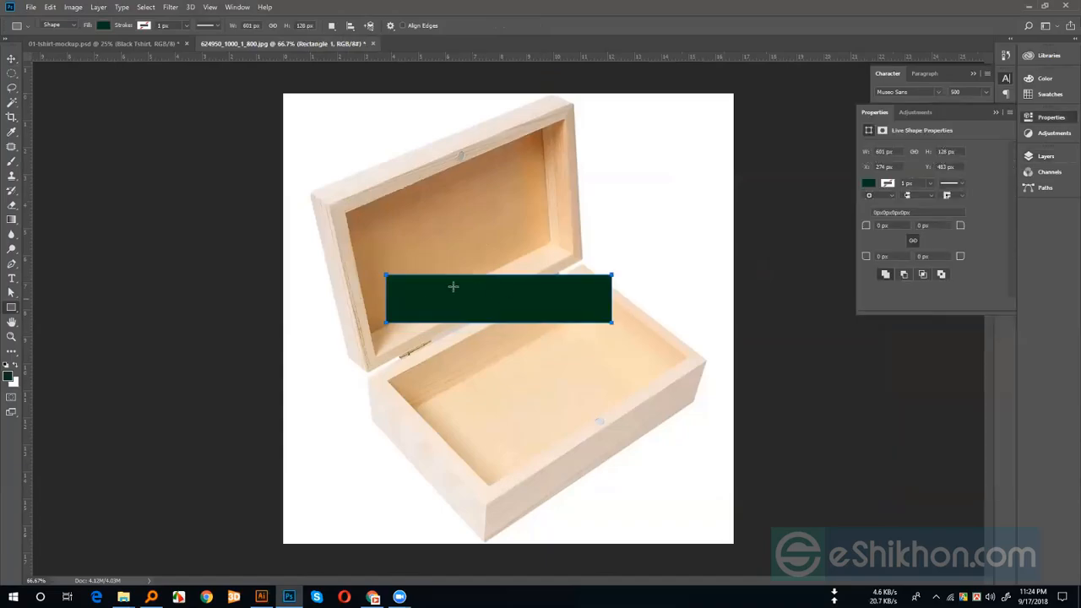
left_click(869, 183)
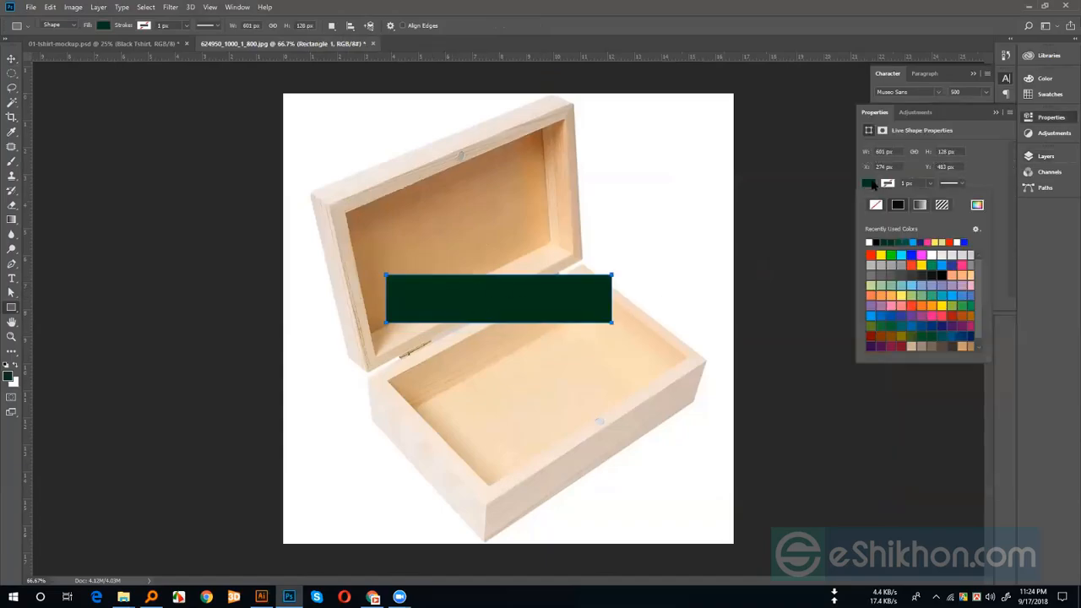
left_click(871, 242)
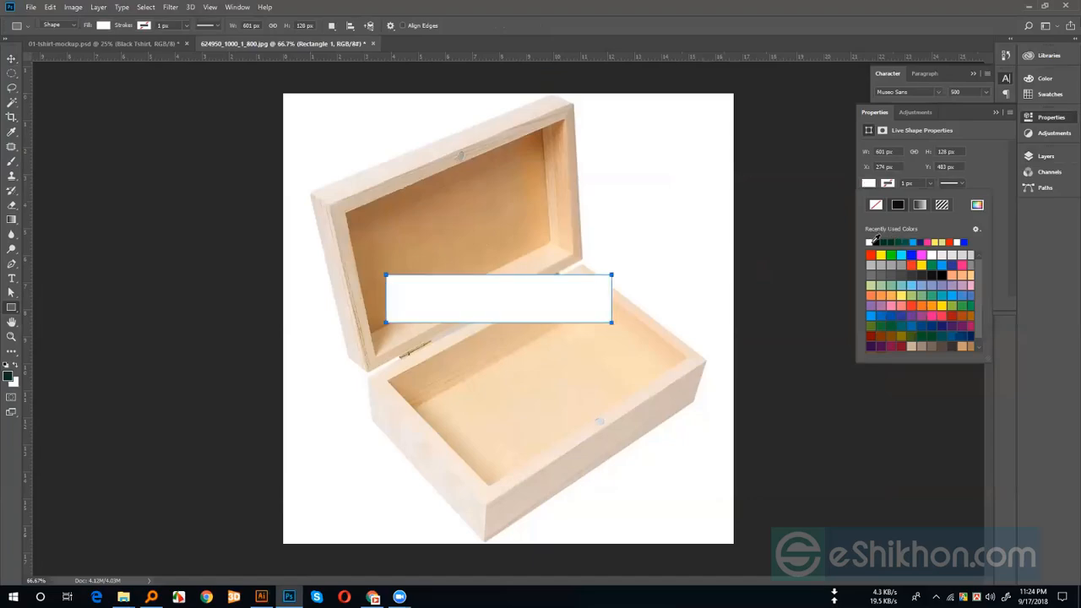
left_click(999, 123)
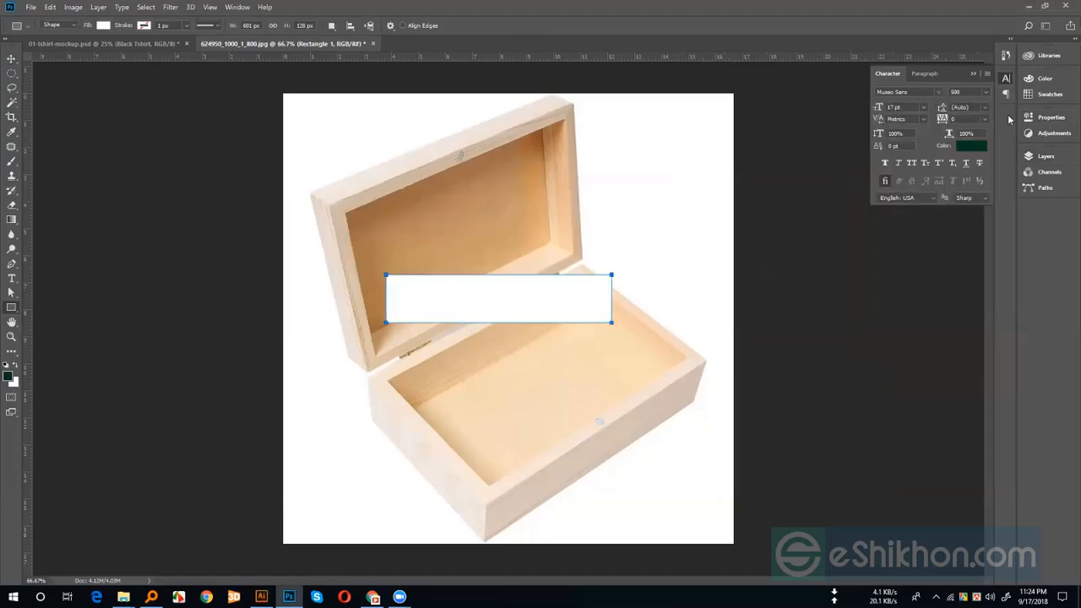
Convert the Rectangle 1 layer to a smart object
left_click(1045, 156)
right_click(937, 228)
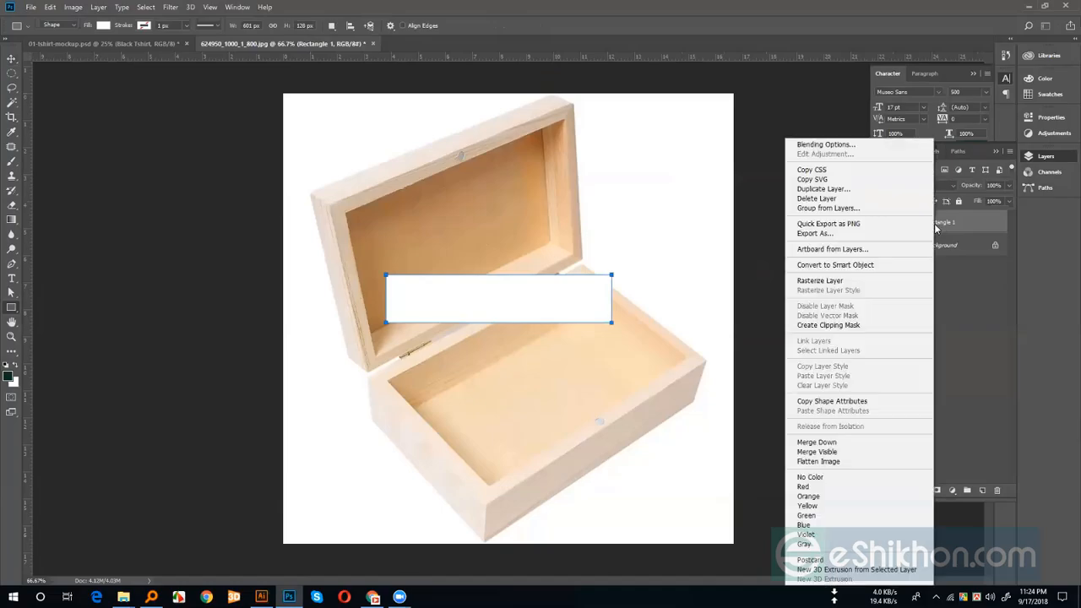
left_click(824, 265)
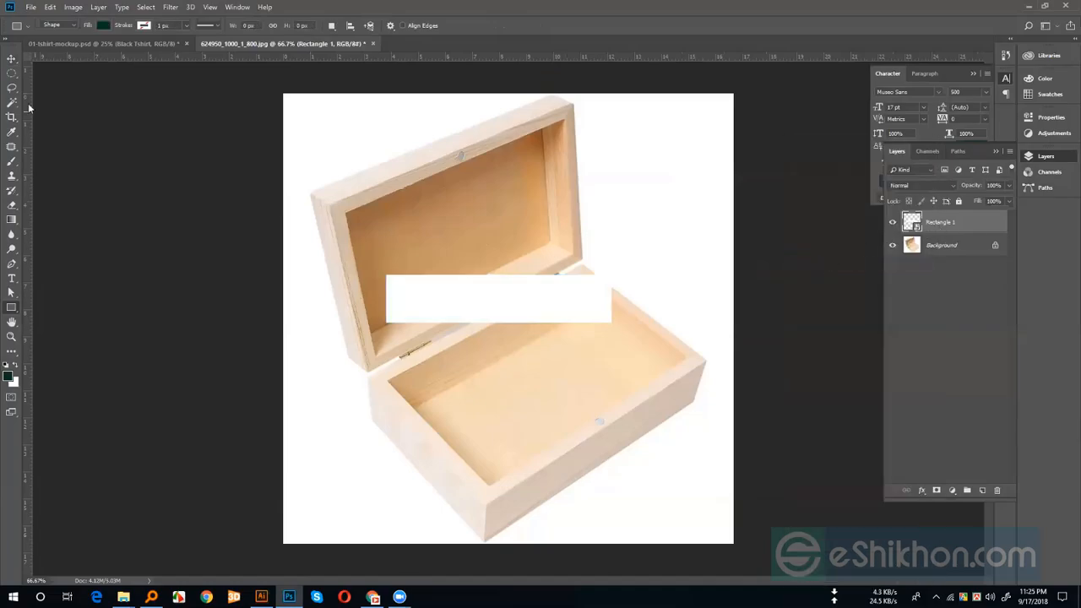
Move the white rectangle onto the lower box and distort its corners to match the long front face
left_click(11, 58)
left_click_drag(478, 313, 562, 388)
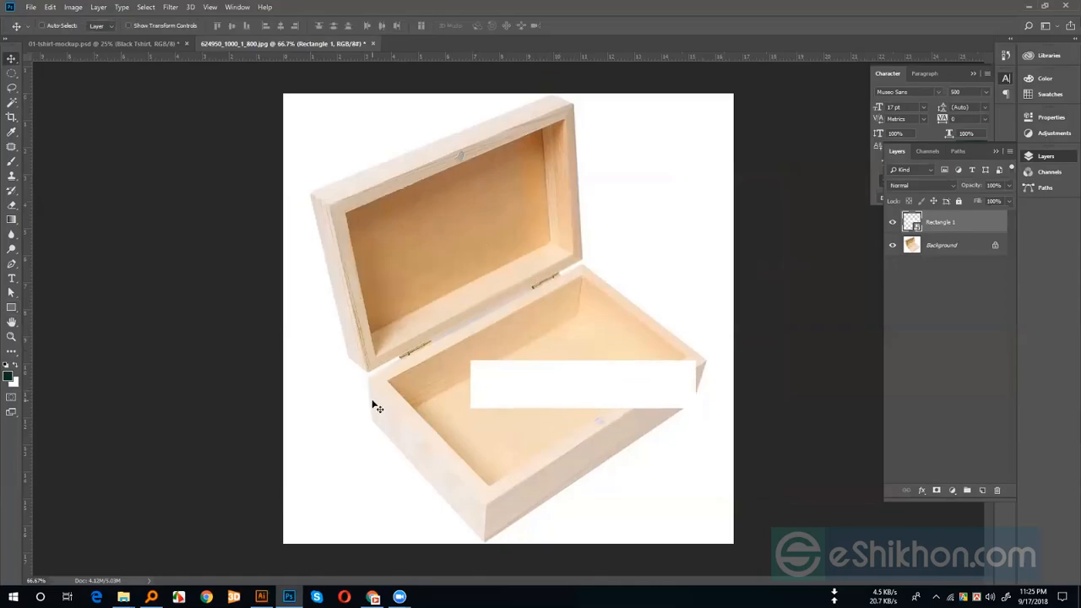
key("ctrl+t")
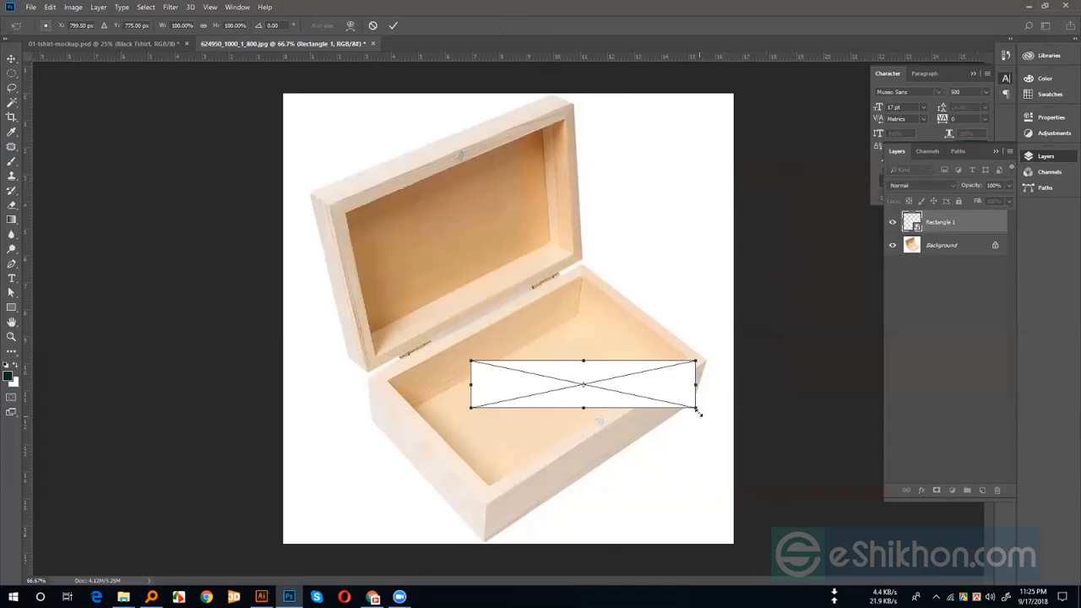
left_click_drag(696, 362, 706, 362)
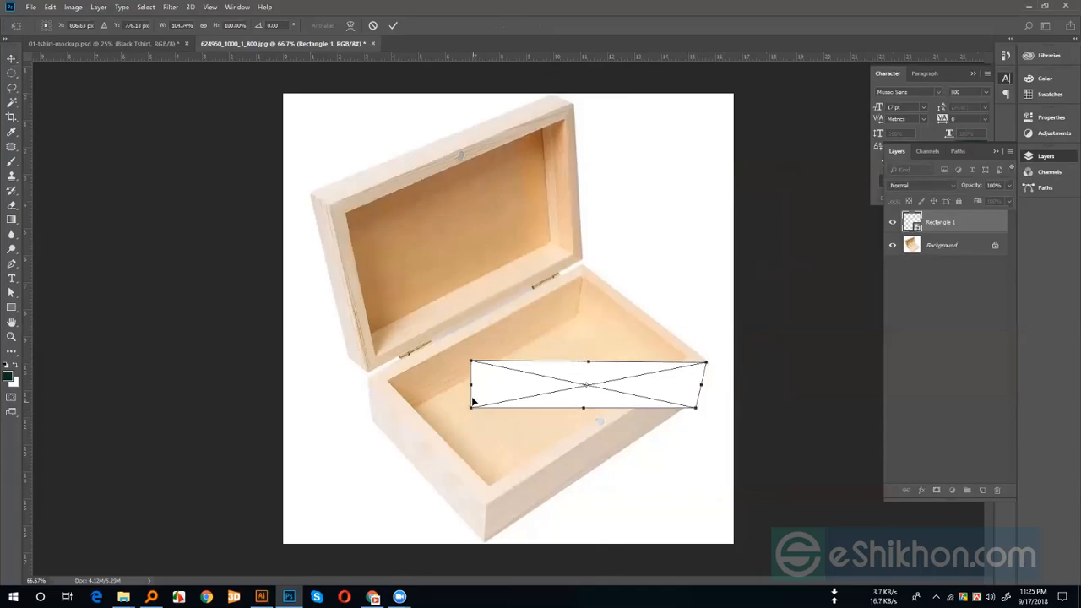
left_click_drag(472, 387, 490, 534)
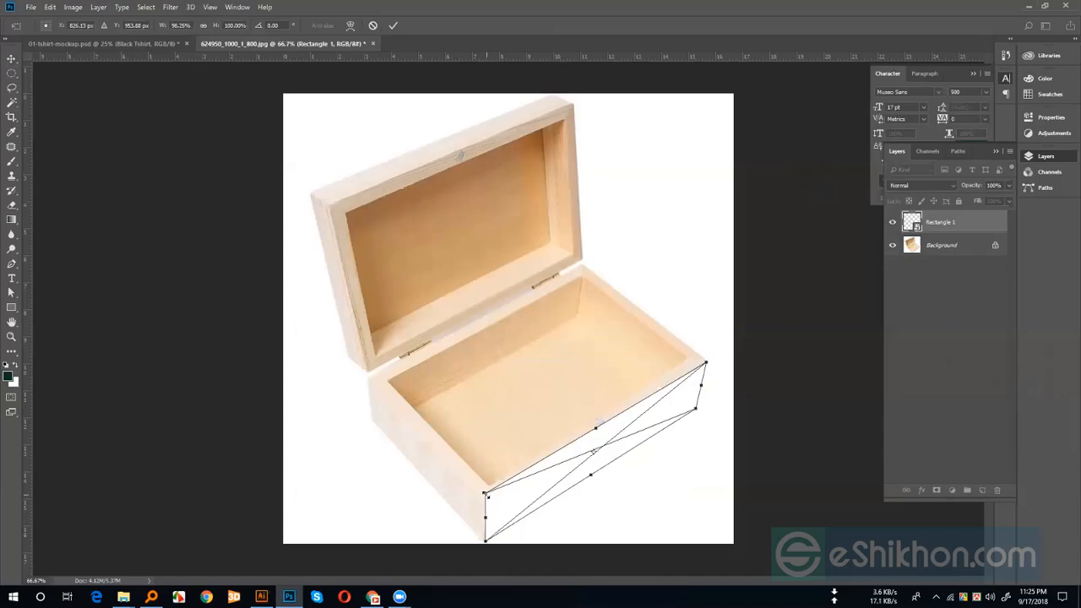
left_click_drag(486, 495, 488, 505)
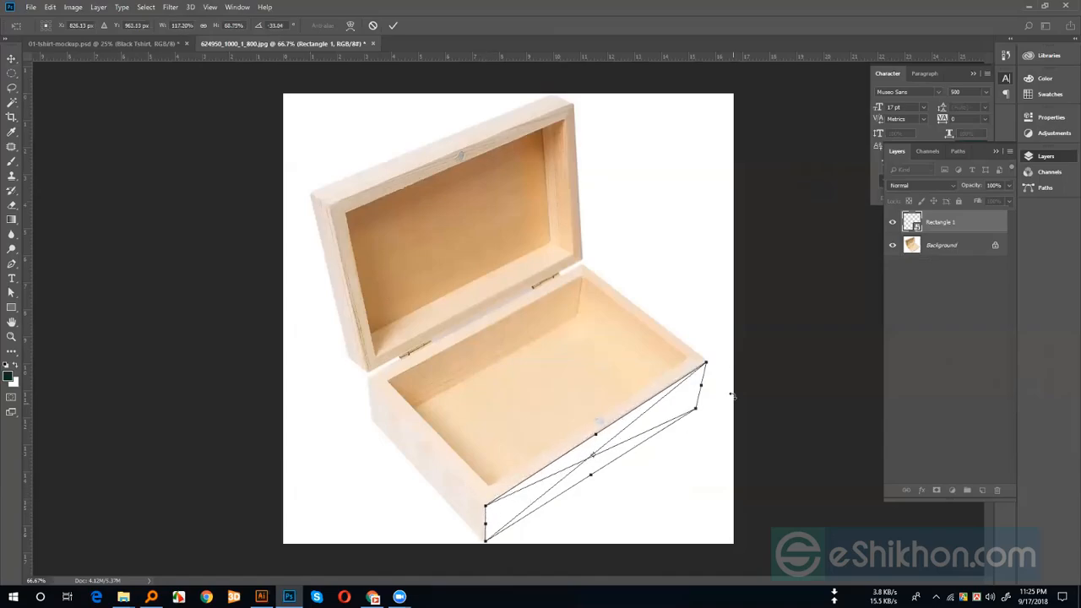
left_click_drag(706, 365, 706, 363)
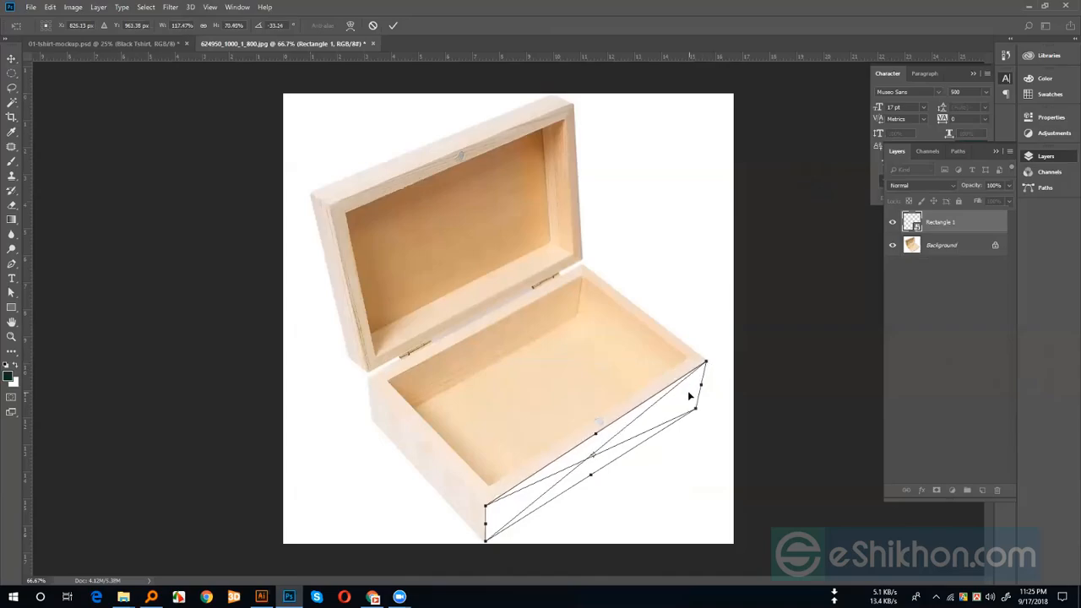
key("Return")
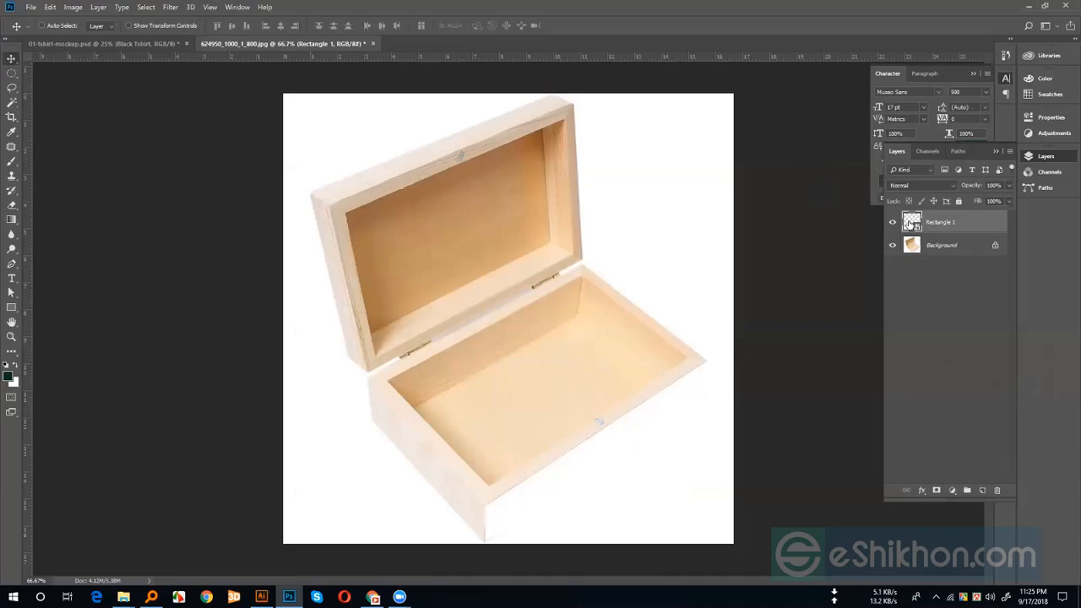
Open the Rectangle 1 smart object's contents, hide the white rectangle and add the text ABCDEF
double_click(911, 223)
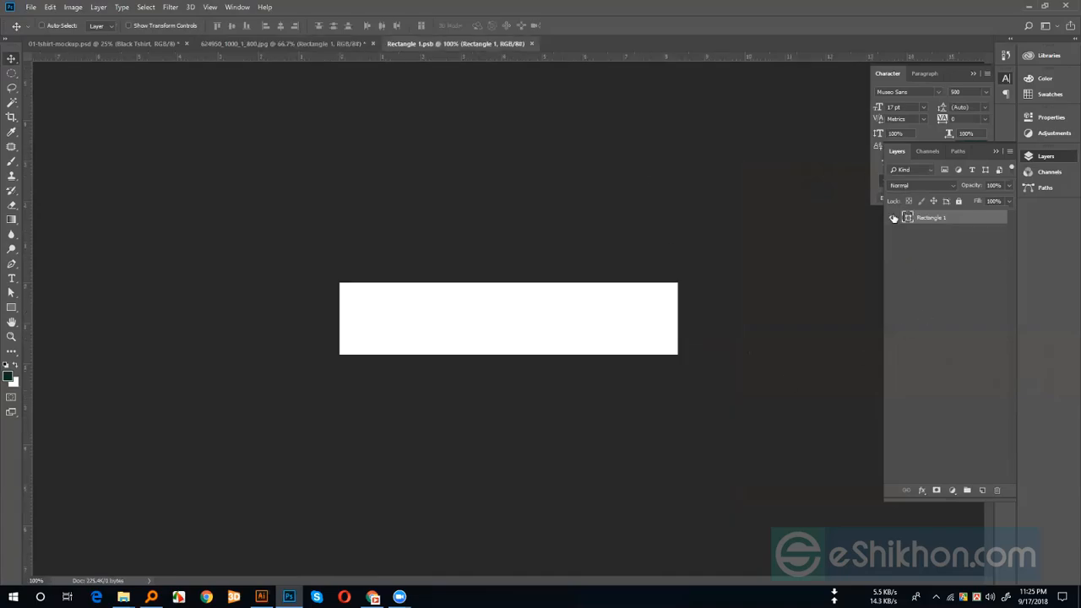
left_click(893, 218)
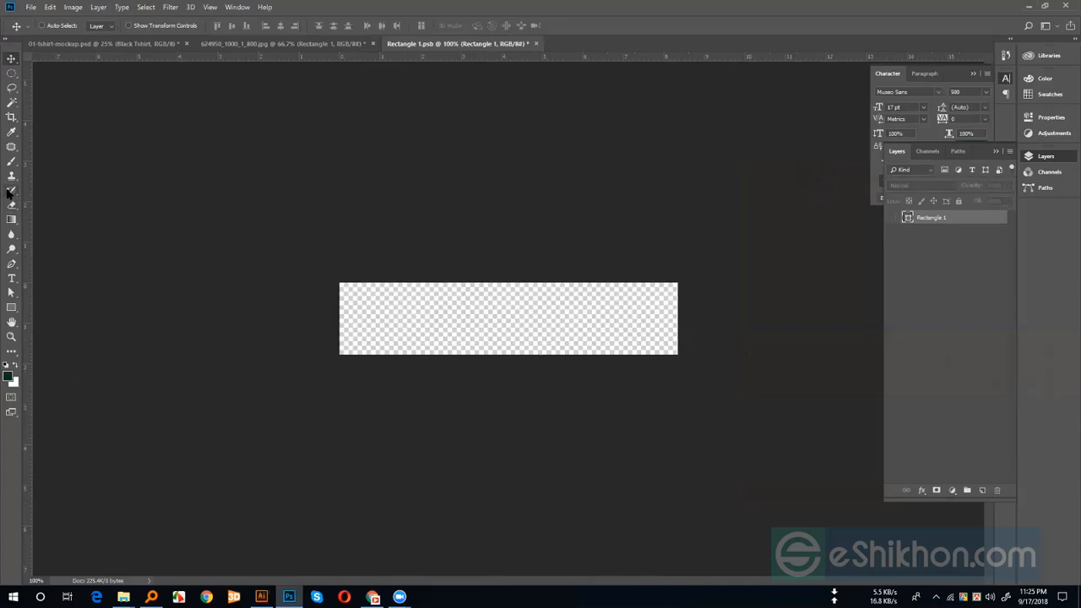
left_click(12, 278)
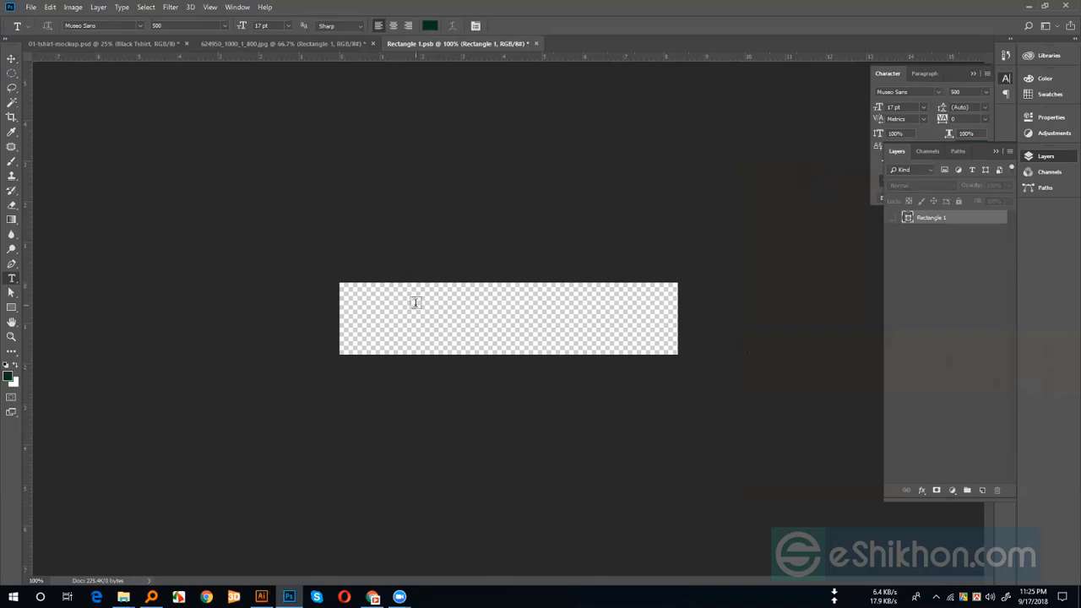
left_click(414, 305)
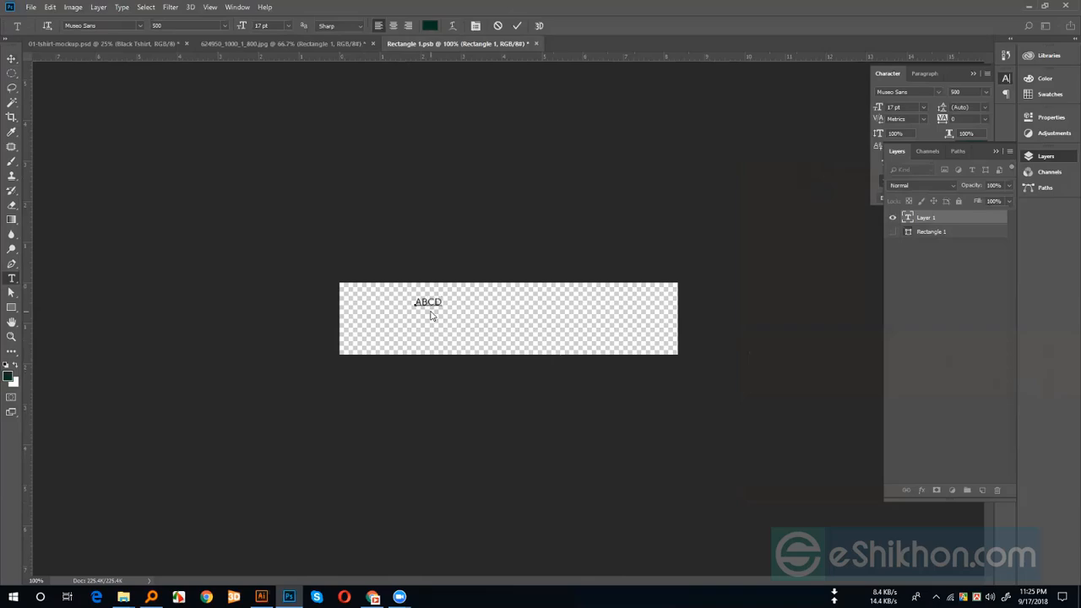
type("ABCDEF")
left_click(12, 60)
Enlarge the ABCDEF text to about 74.84 pt and center it on the smart object's canvas
key("ctrl+r")
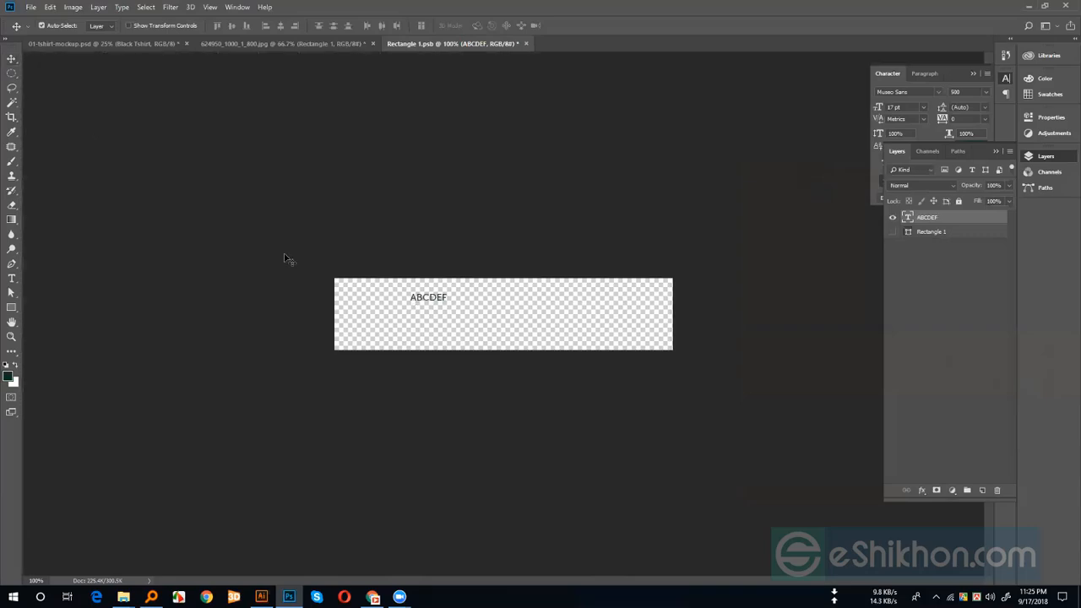
key("ctrl+t")
left_click_drag(446, 301, 530, 306)
key("Return")
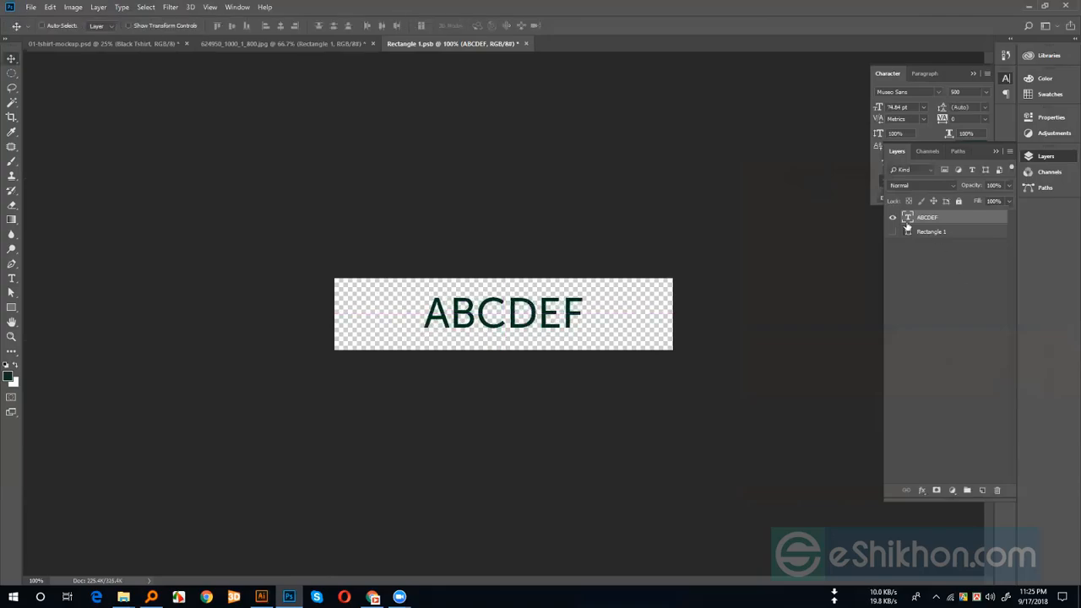
Recolor the ABCDEF text to black (000000) and close Rectangle 1.psb, saving its changes
double_click(906, 217)
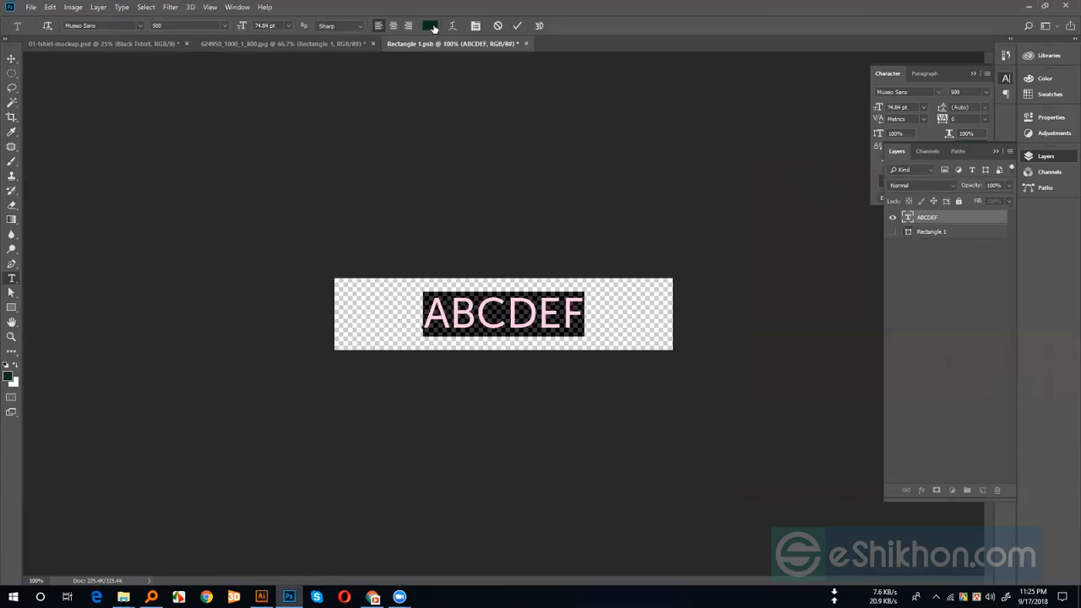
left_click(433, 28)
left_click_drag(838, 418, 858, 464)
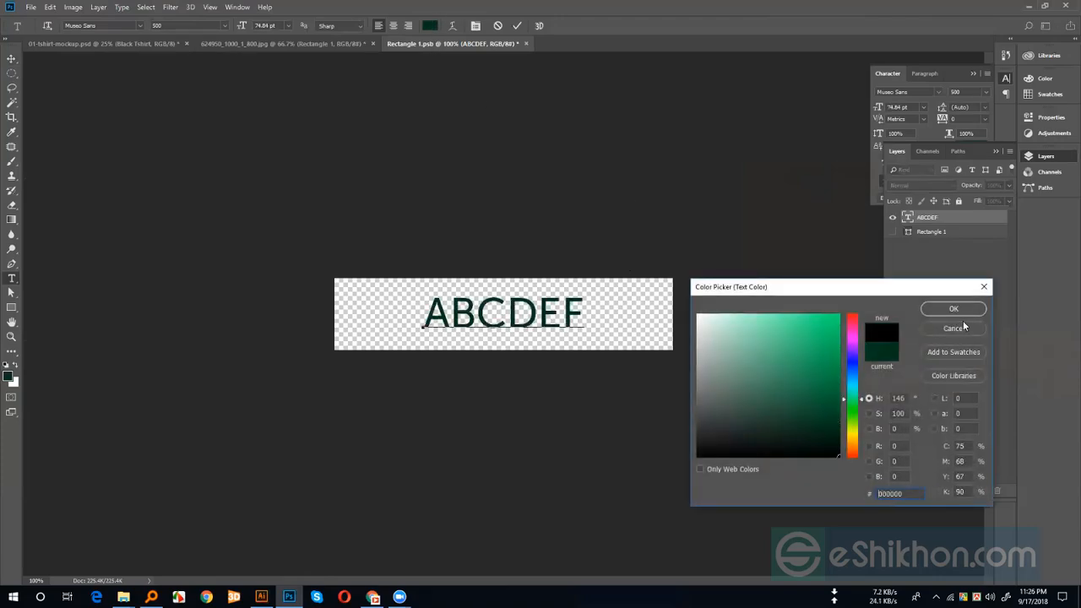
left_click(953, 309)
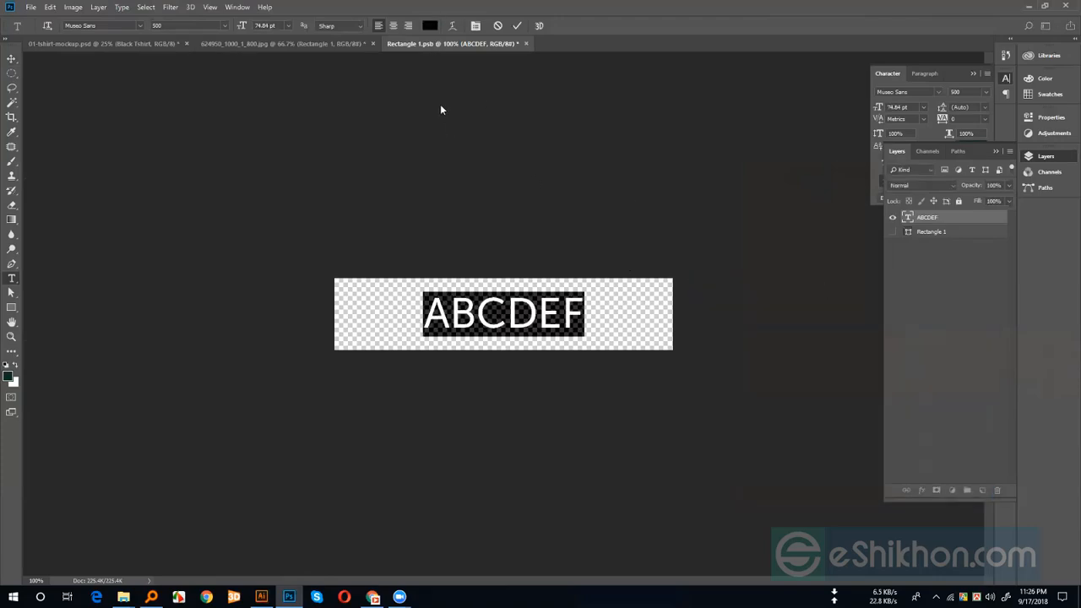
left_click(11, 61)
left_click(525, 43)
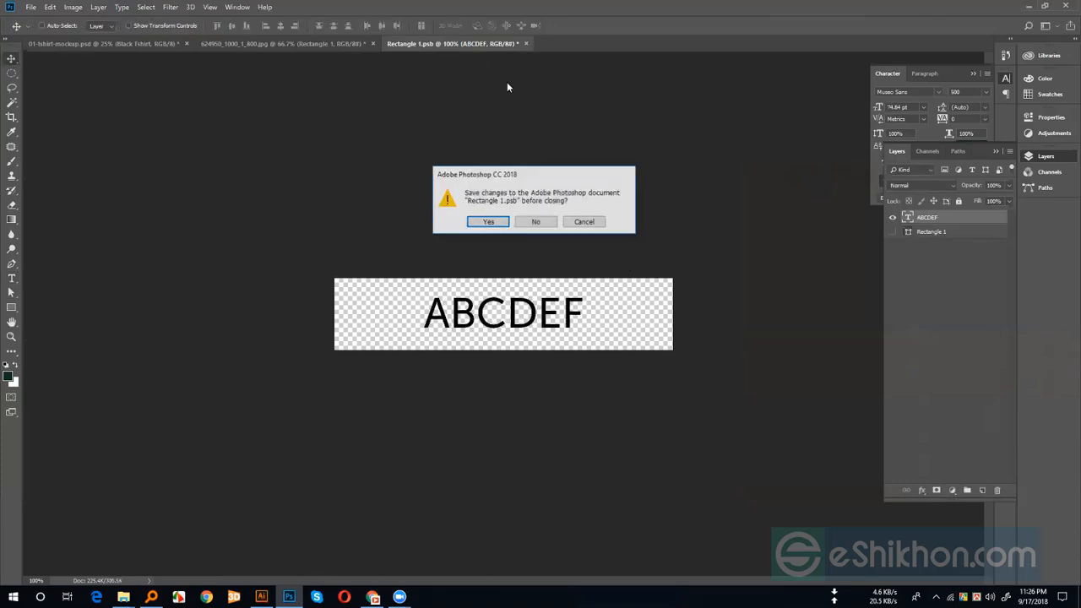
left_click(488, 222)
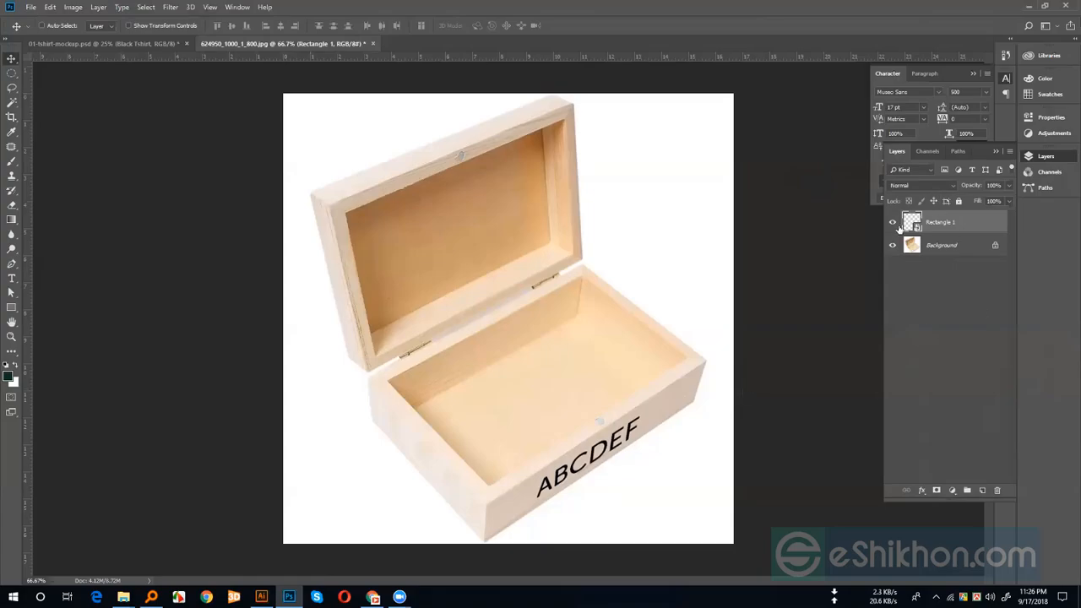
Try the Multiply and Screen blend modes on the Rectangle 1 text layer over the wooden box
left_click(915, 186)
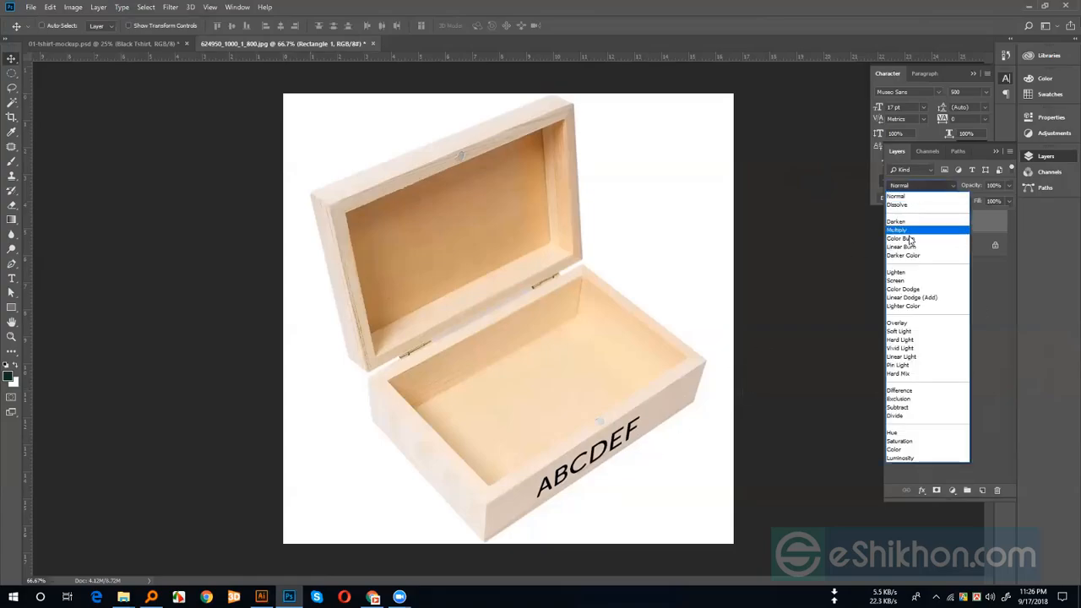
left_click(902, 231)
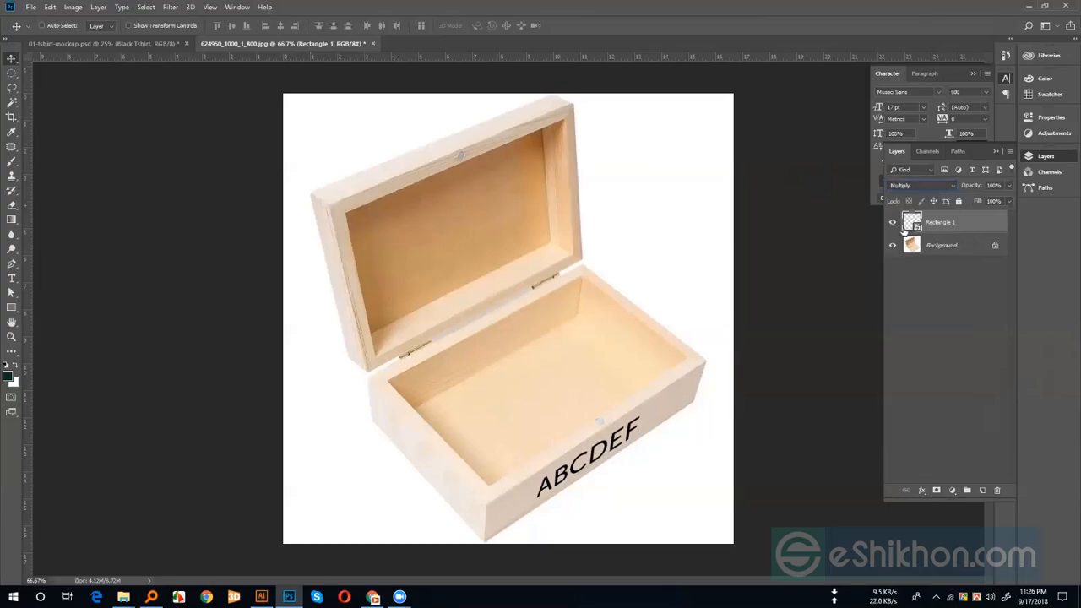
left_click(918, 185)
left_click(920, 281)
Set the Rectangle 1 layer's blend mode to Soft Light and inspect the text on the box front
left_click(933, 183)
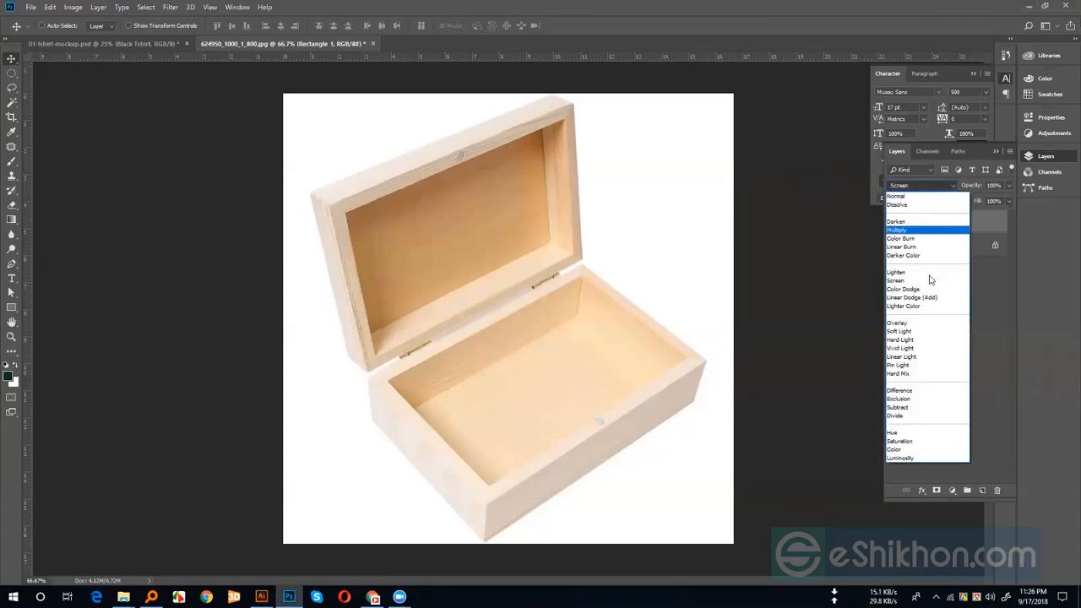
left_click(898, 332)
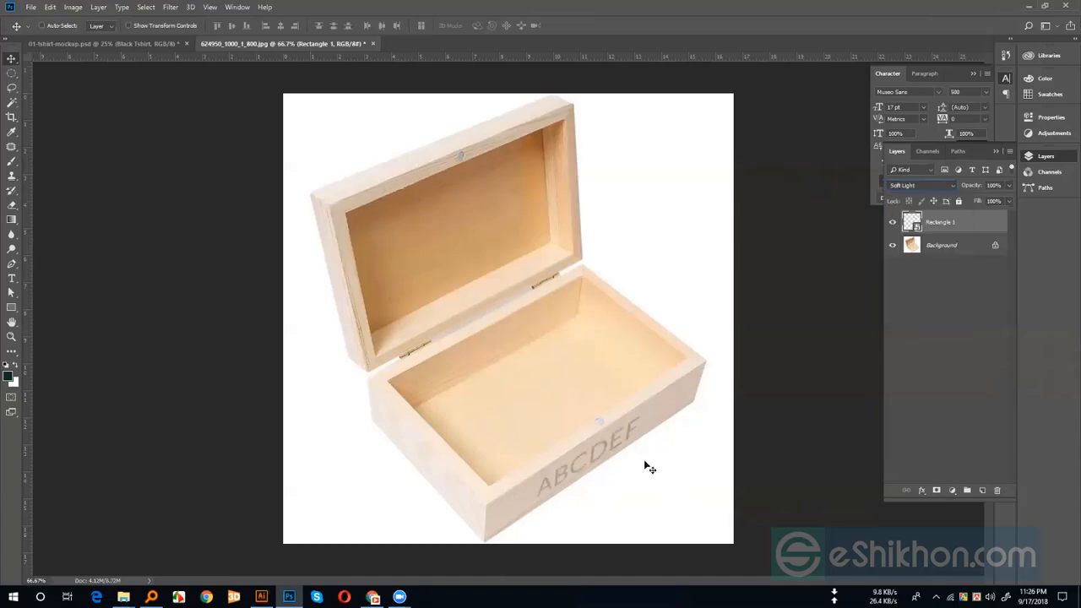
key("ctrl+plus")
left_click_drag(635, 439, 604, 334)
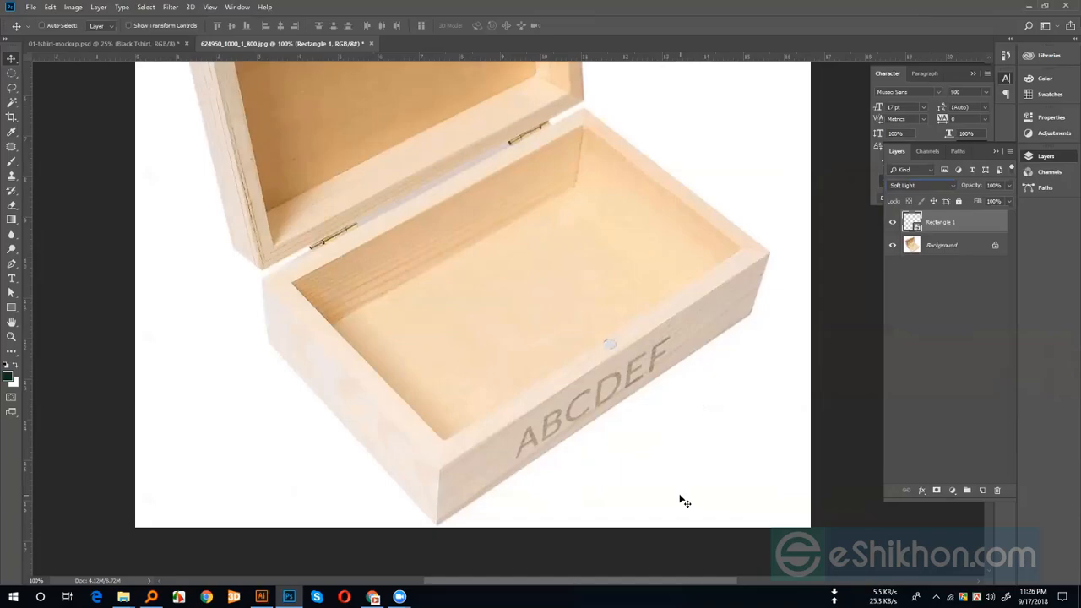
key("ctrl+0")
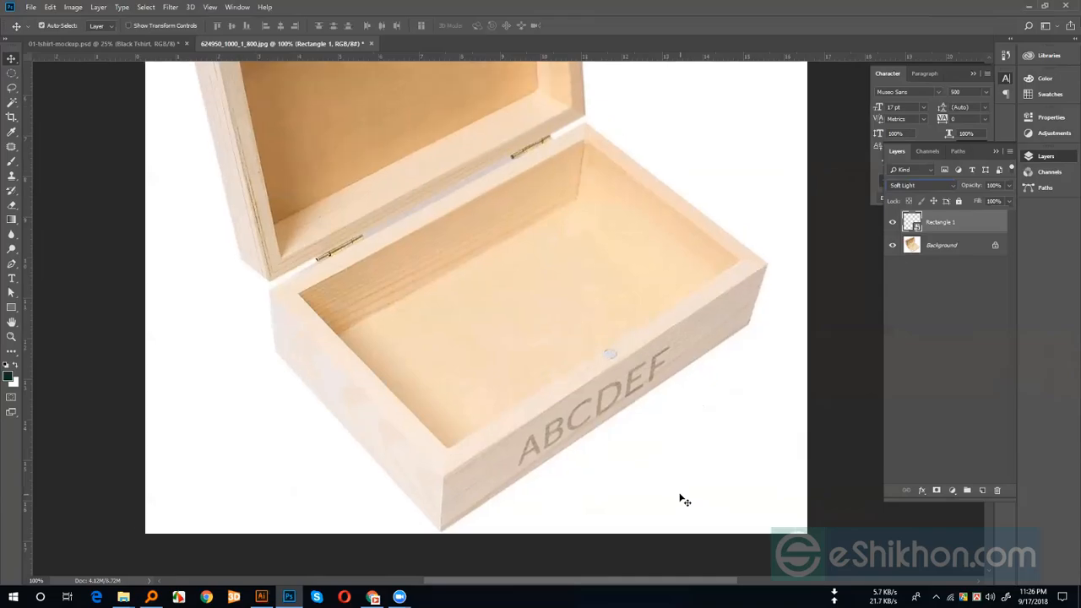
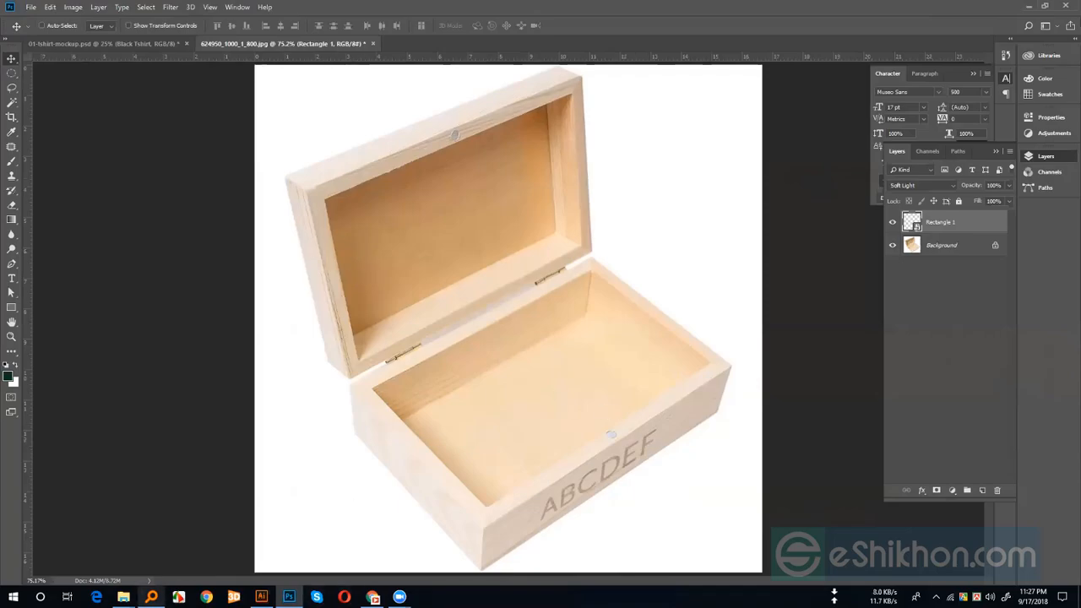
Switch to the Everything file search and search for "logo mock"
left_click(151, 597)
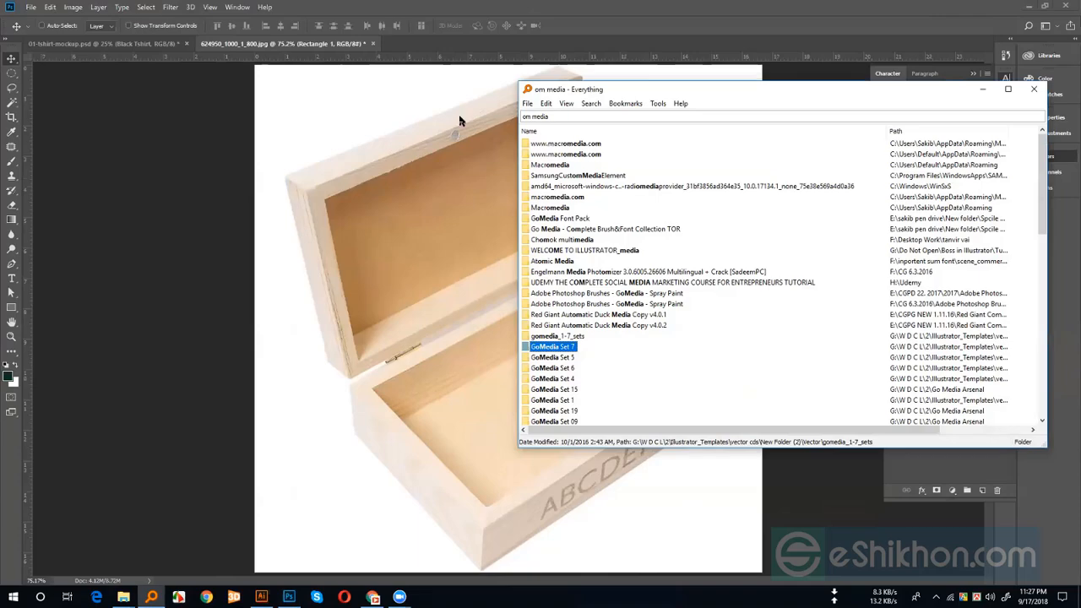
key("ctrl+f")
type("logo")
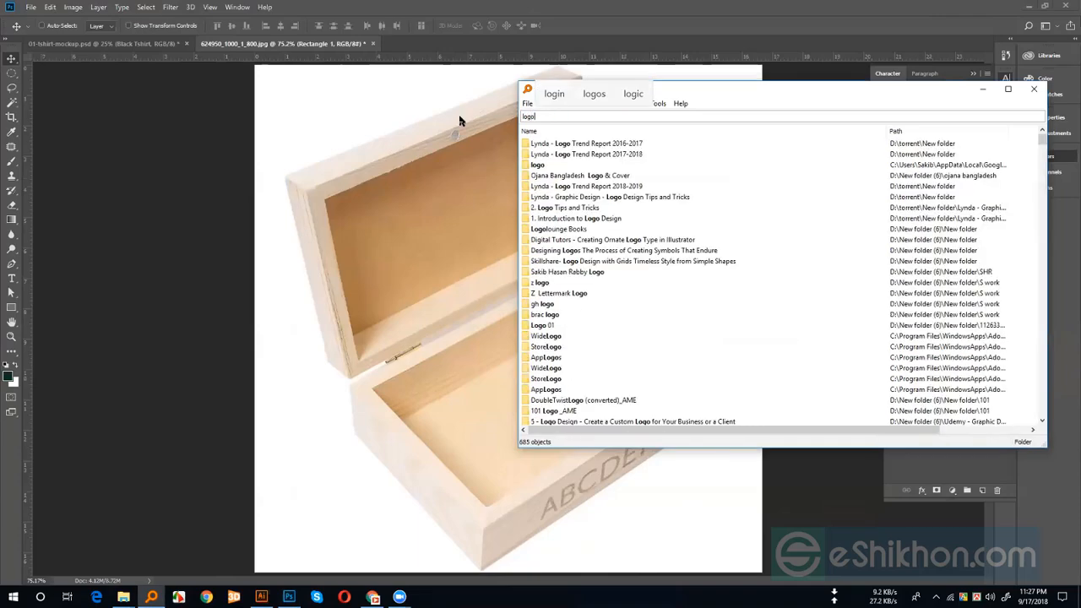
type(" moc")
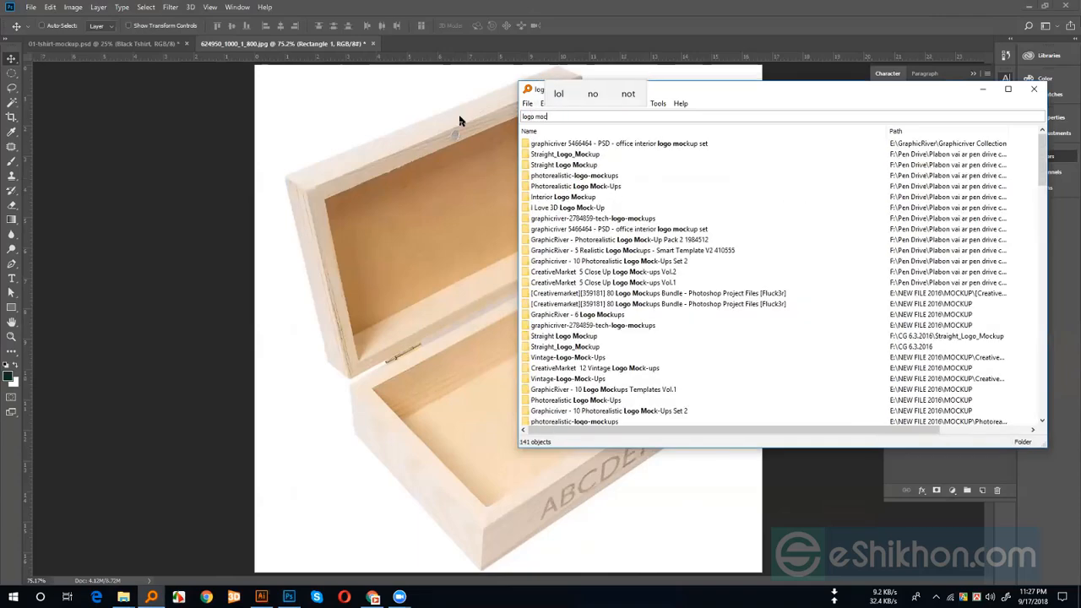
type("k")
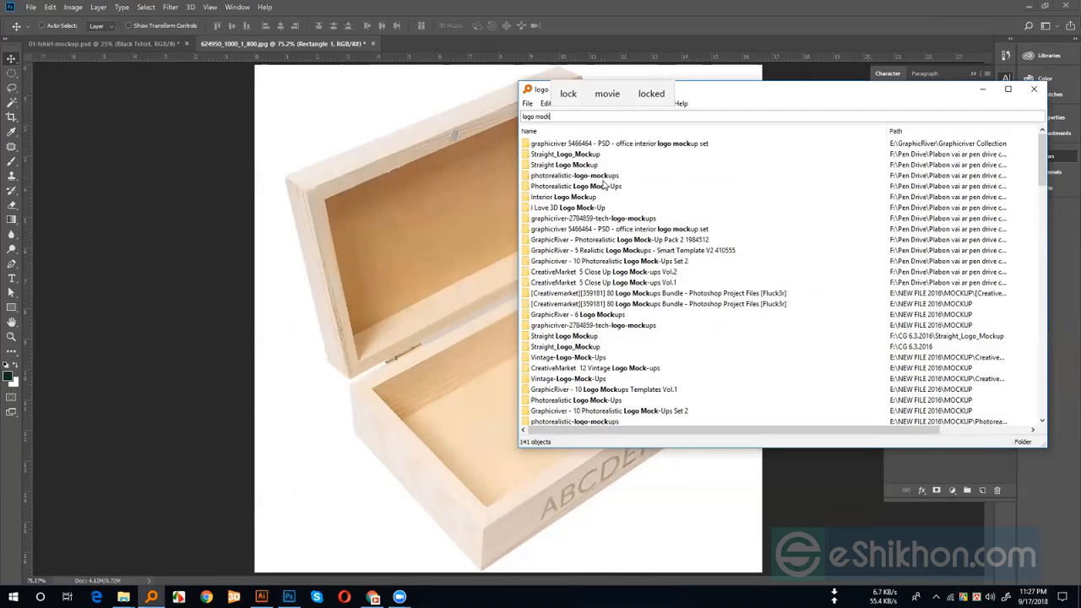
Open the photorealistic-logo-mockups folder, preview leather.psd, plastic.psd and steel.psd, and close the folder
left_click(594, 178)
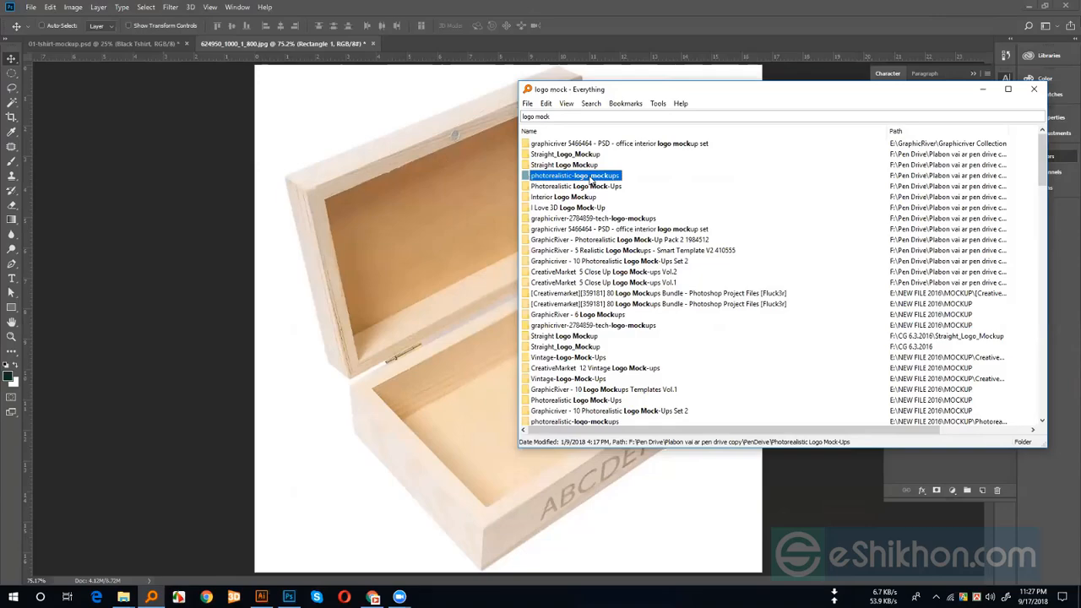
double_click(548, 177)
left_click(361, 185)
left_click(430, 189)
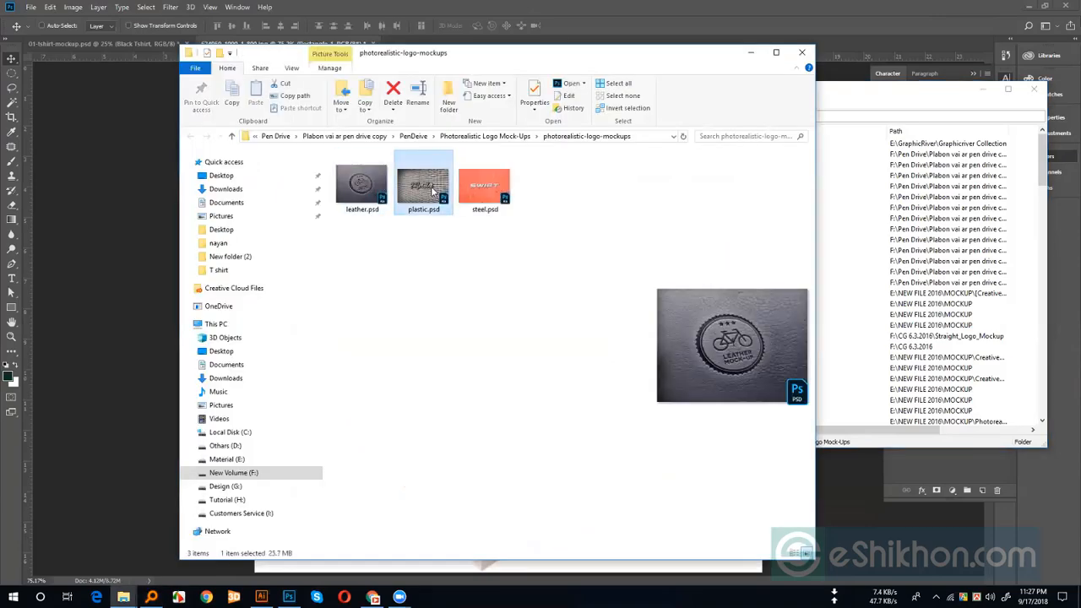
left_click(483, 186)
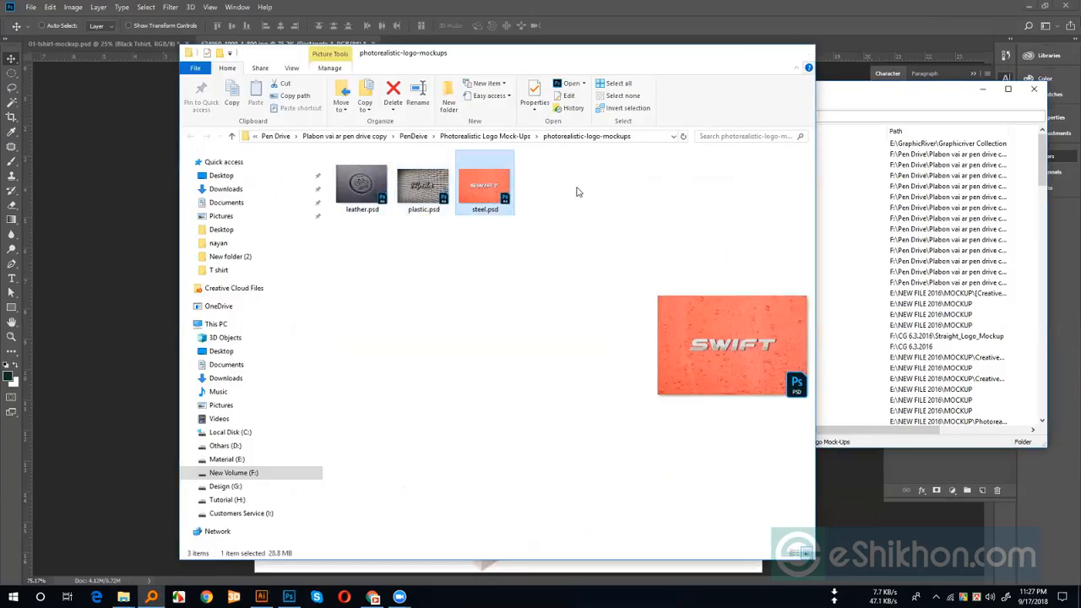
key("alt+F4")
Open the Photorealistic Logo Mock-Ups folder, preview Photorealistic Logo Mock-Ups.jpg and close the folder
double_click(577, 188)
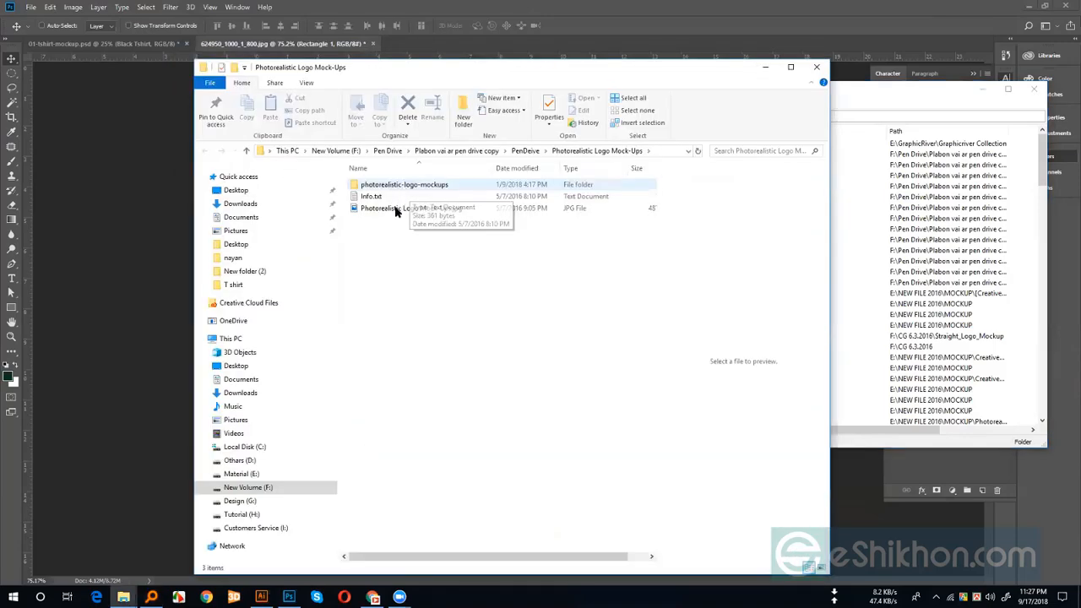
left_click(397, 209)
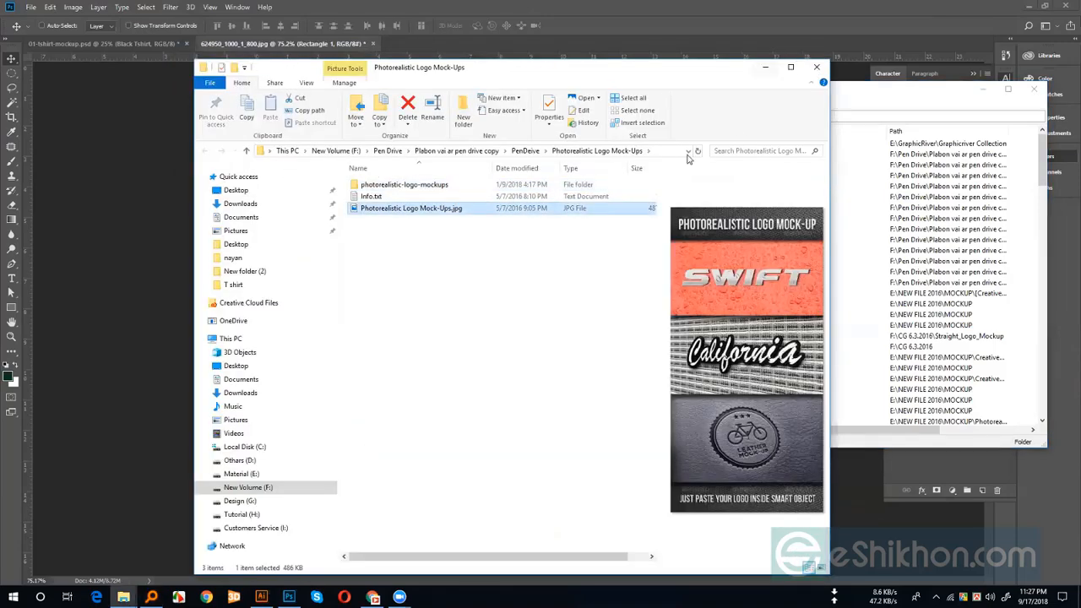
key("alt+F4")
Open the Straight_Logo_Mockup folder and preview its embossed effect and simple_professional PSD files in a widened window
left_click(582, 156)
key("Return")
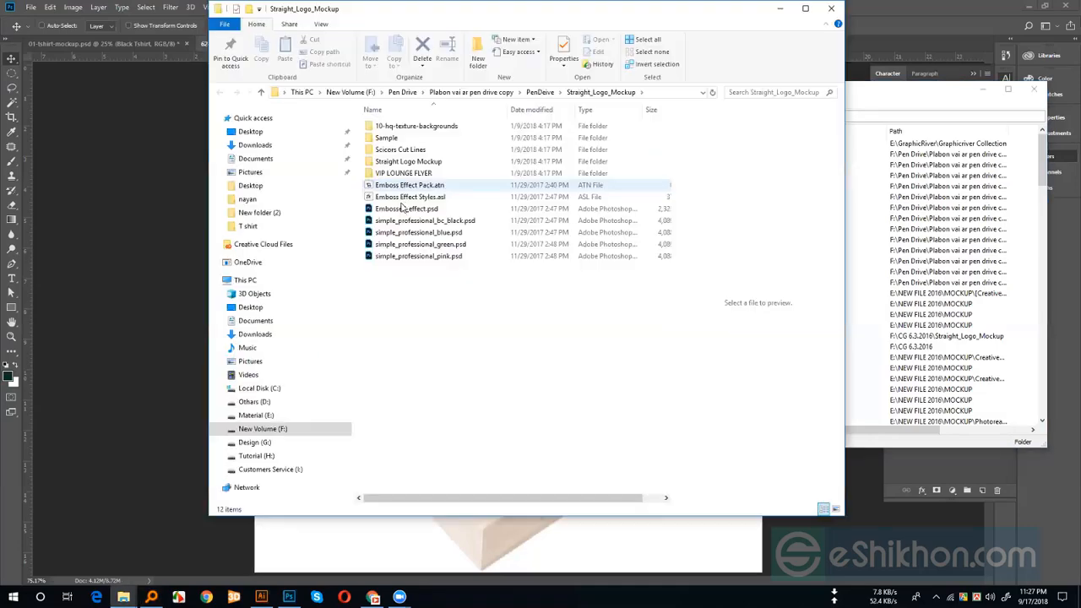
left_click(396, 209)
left_click(404, 232)
left_click(400, 256)
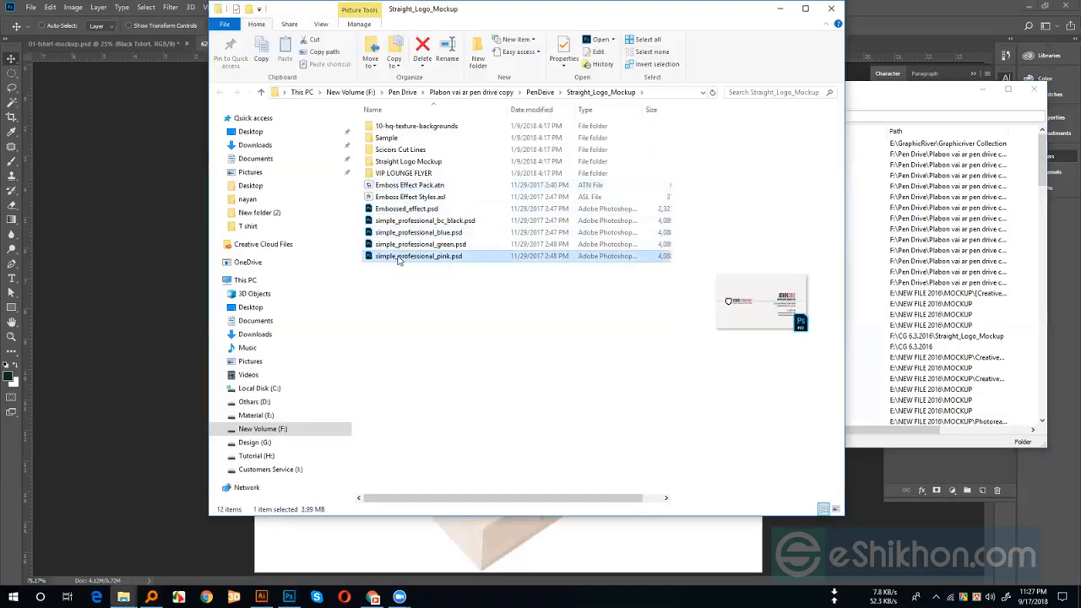
left_click(402, 233)
left_click(402, 221)
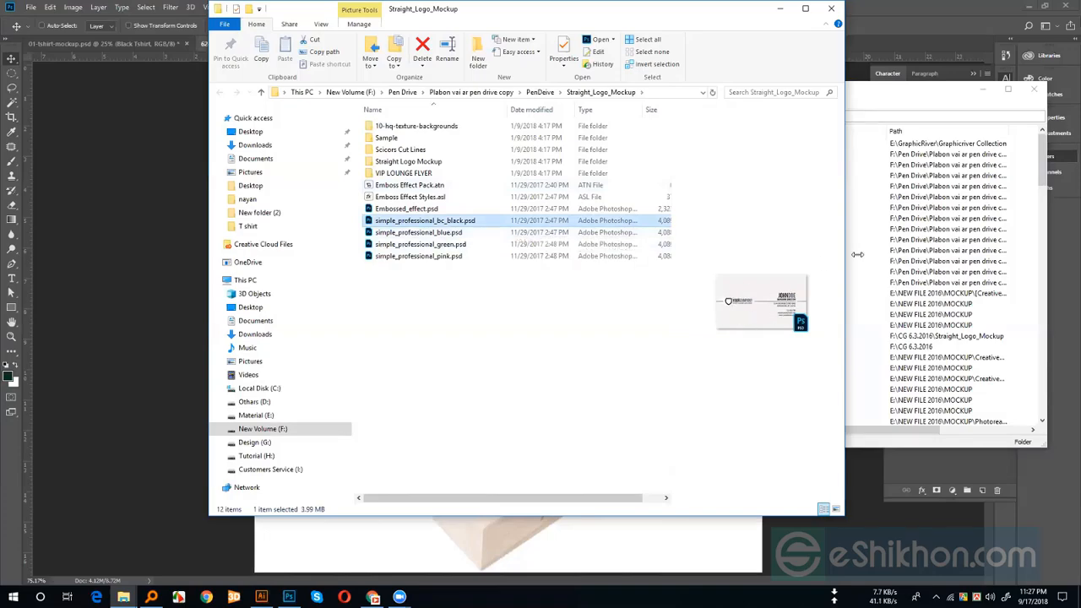
left_click_drag(857, 255, 1036, 254)
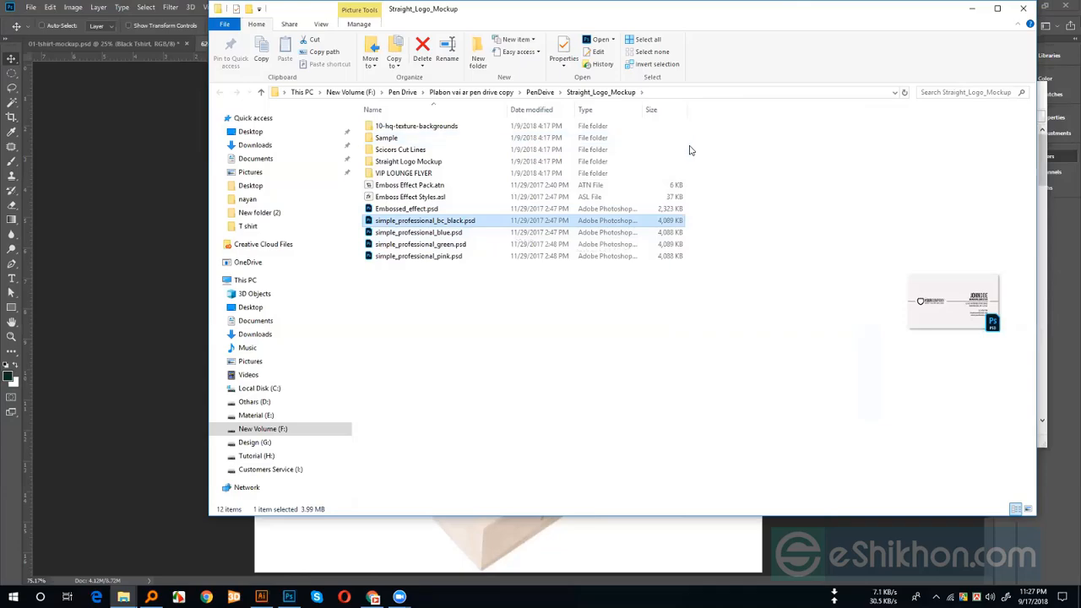
left_click(762, 282)
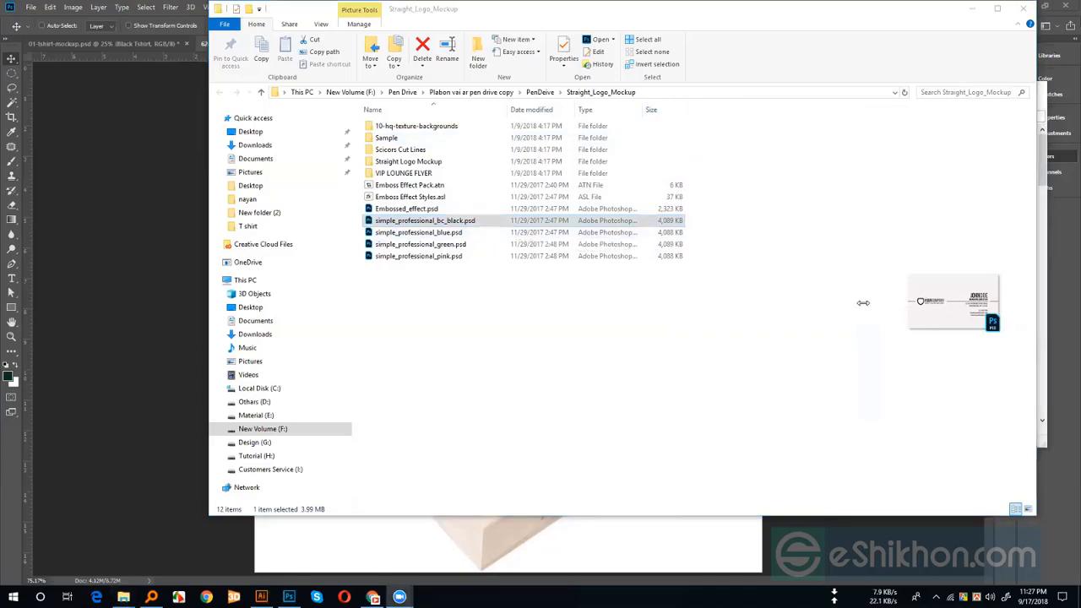
left_click_drag(863, 302, 592, 303)
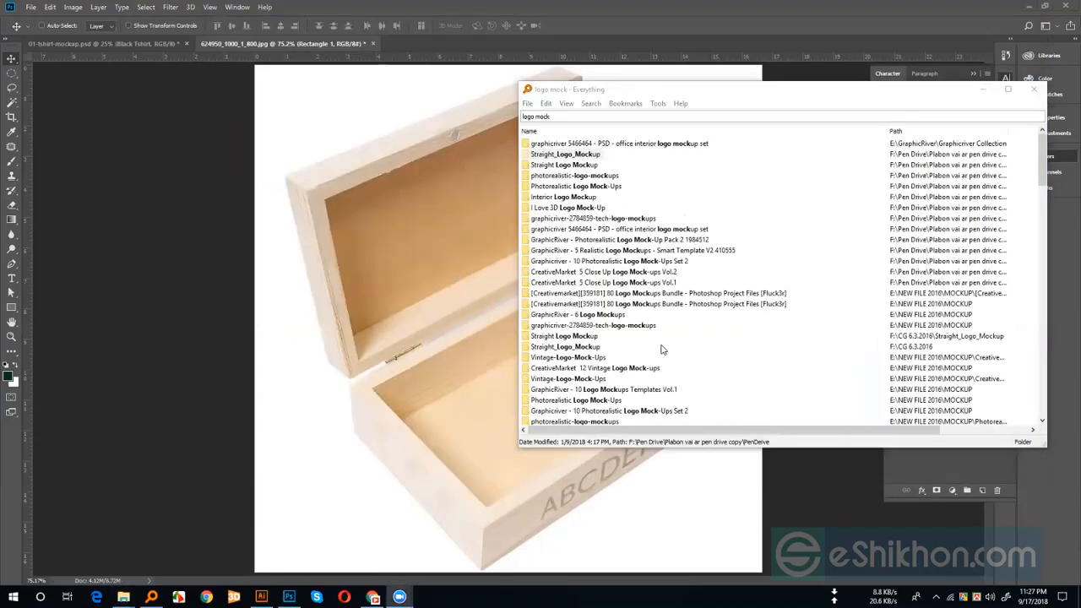
Open the CreativeMarket 5 Close Up Logo Mock-ups Vol.2 folder and examine its mockup previews, viewing Silver.png full size
double_click(531, 269)
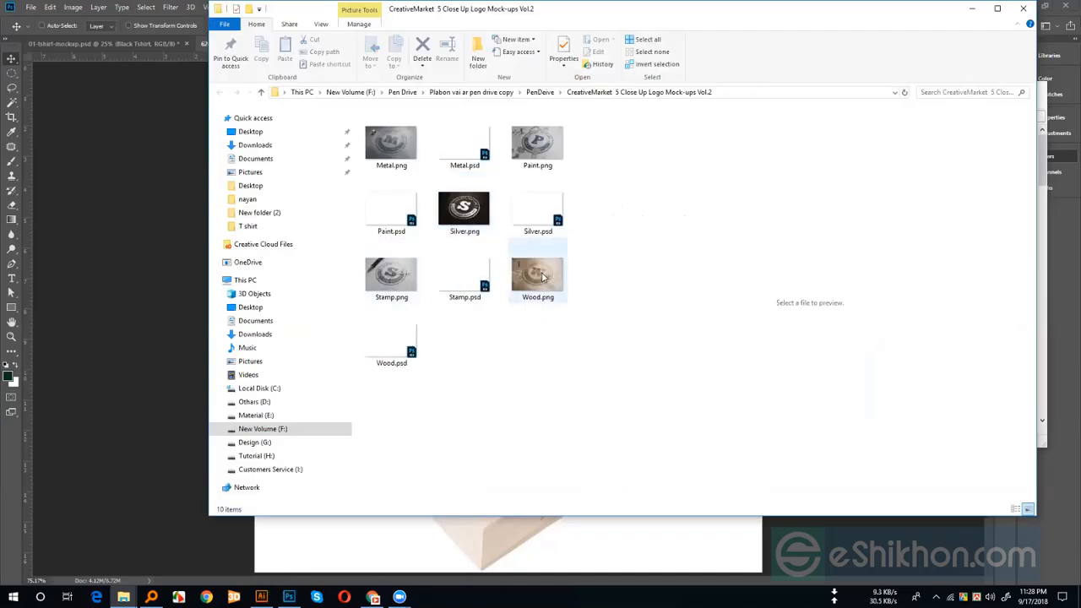
left_click(543, 277)
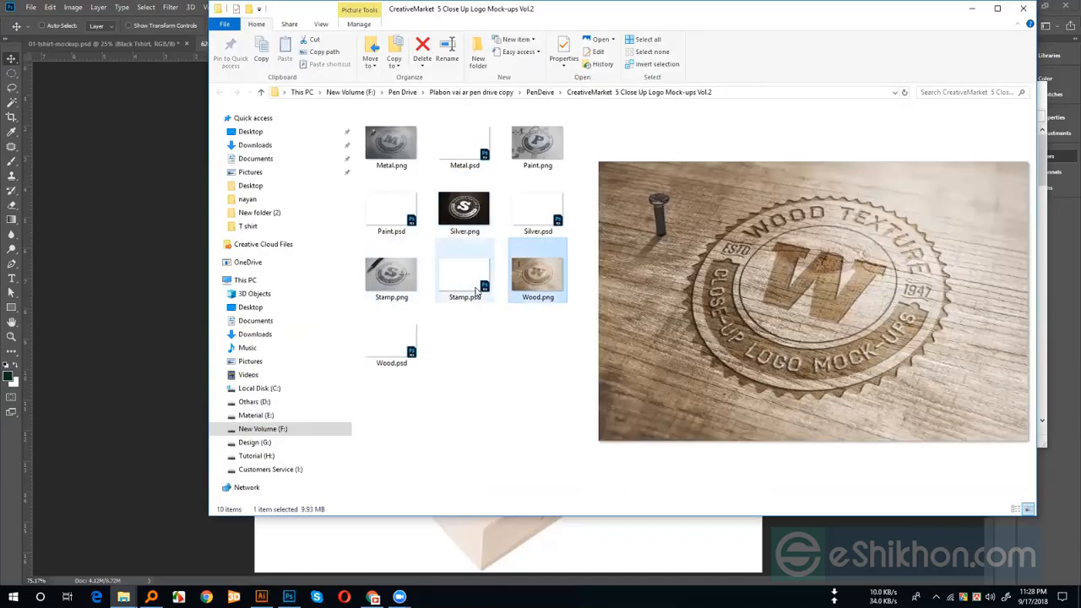
left_click(520, 215)
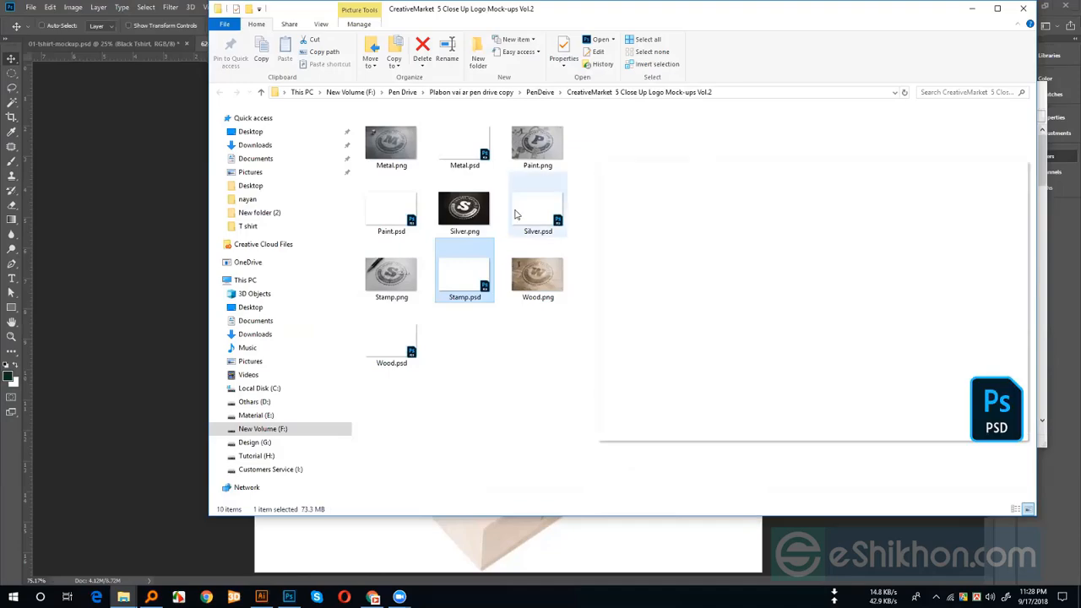
left_click(391, 282)
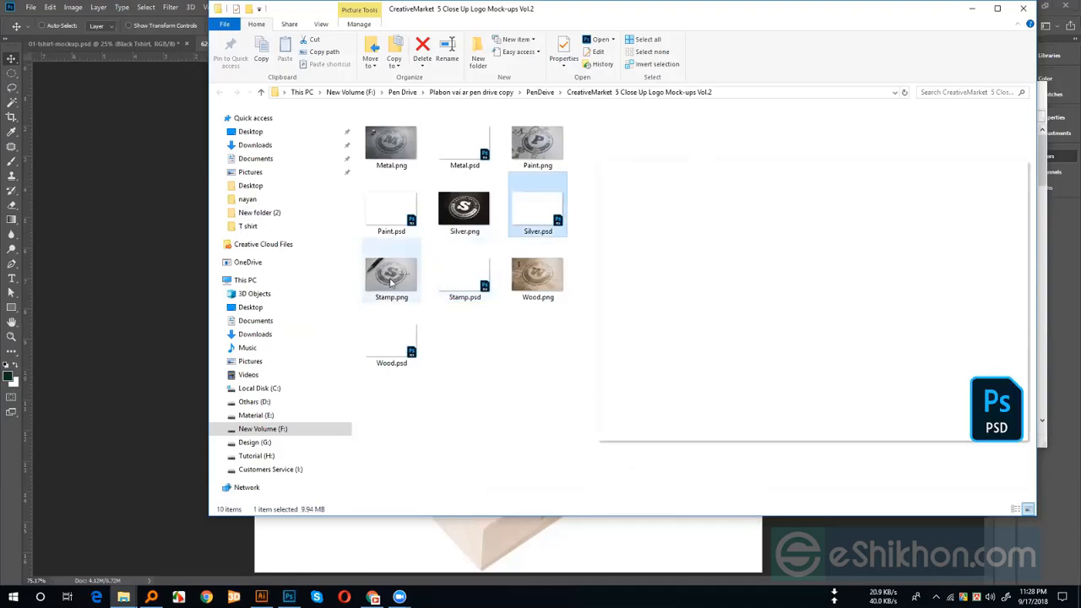
left_click(462, 221)
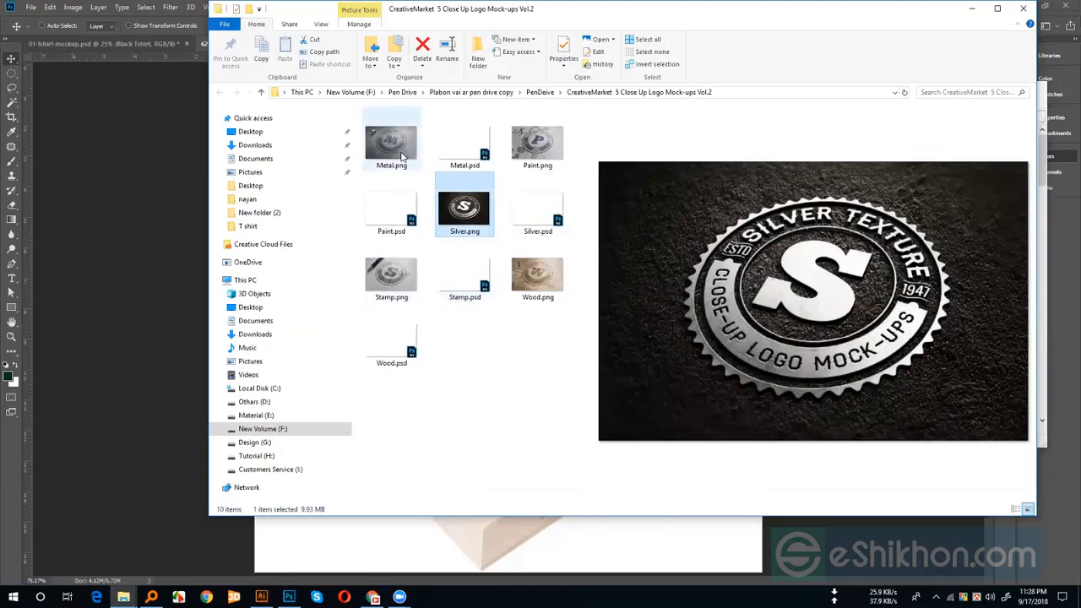
double_click(473, 207)
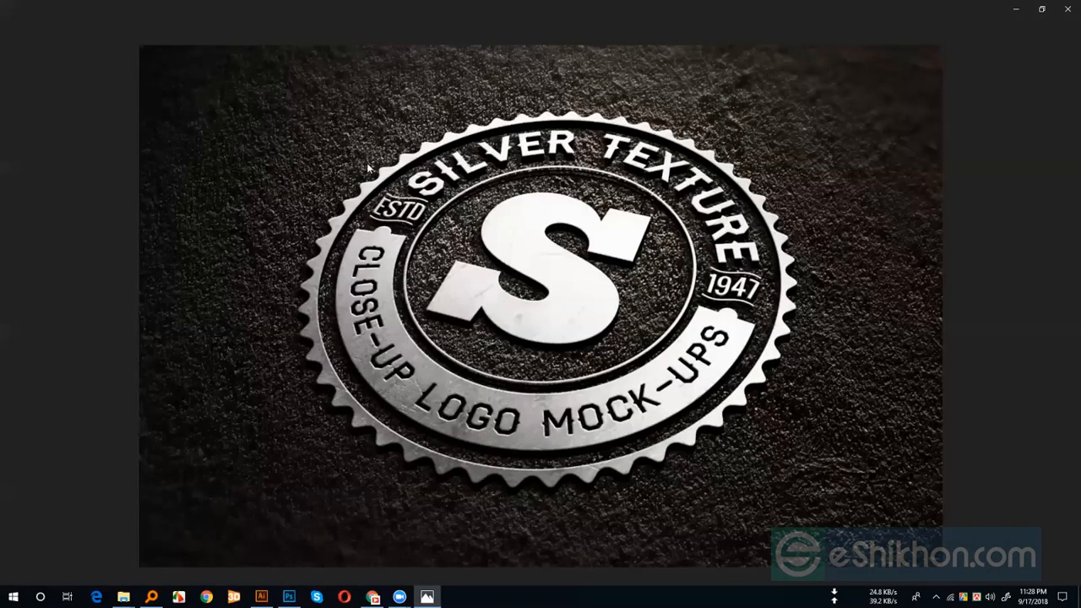
left_click(1067, 9)
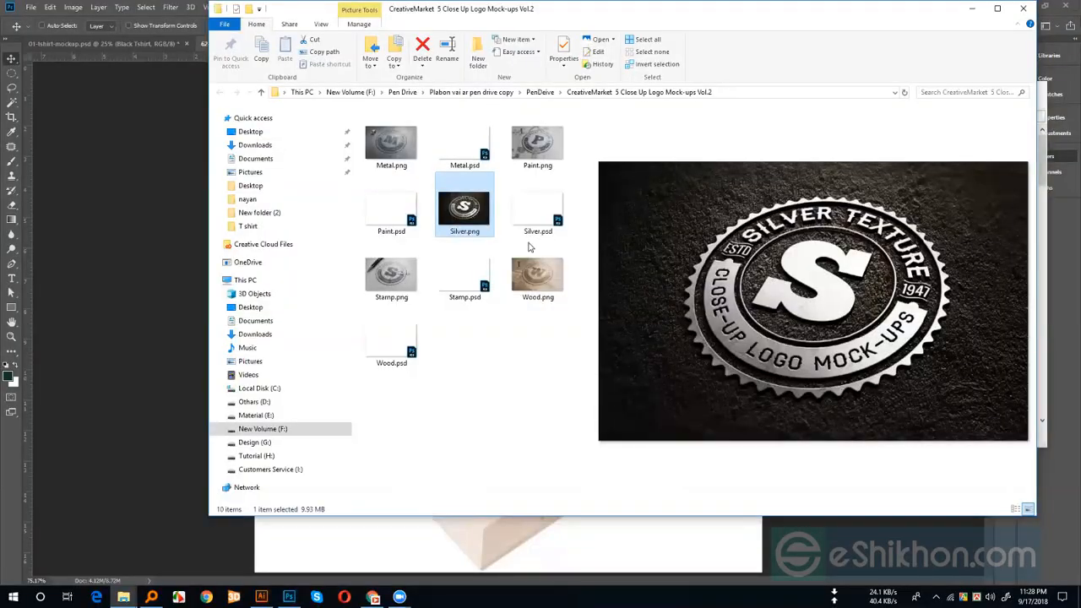
left_click(402, 208)
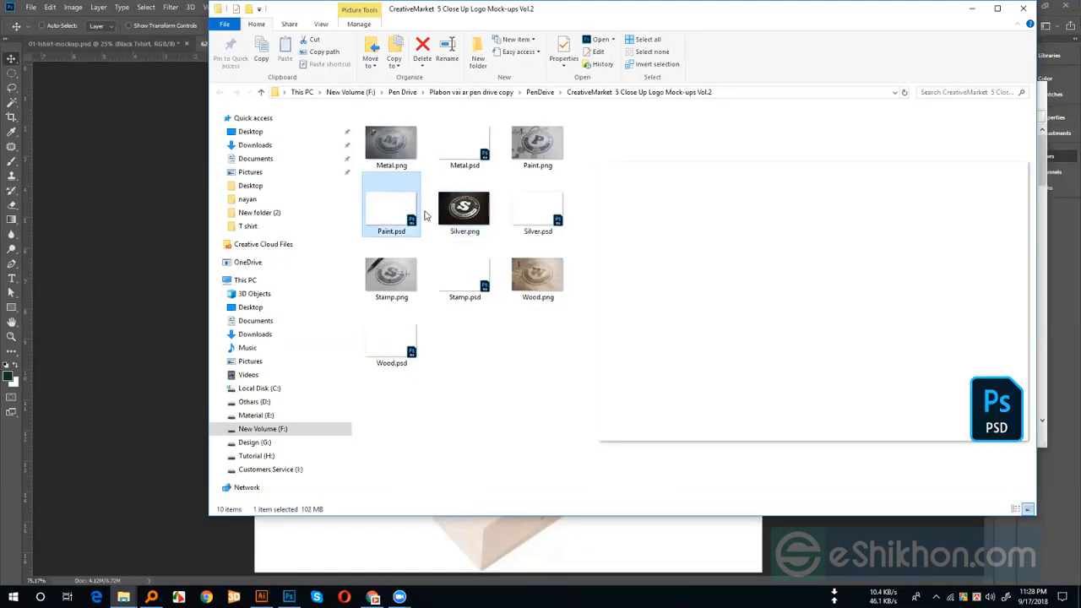
left_click(526, 216)
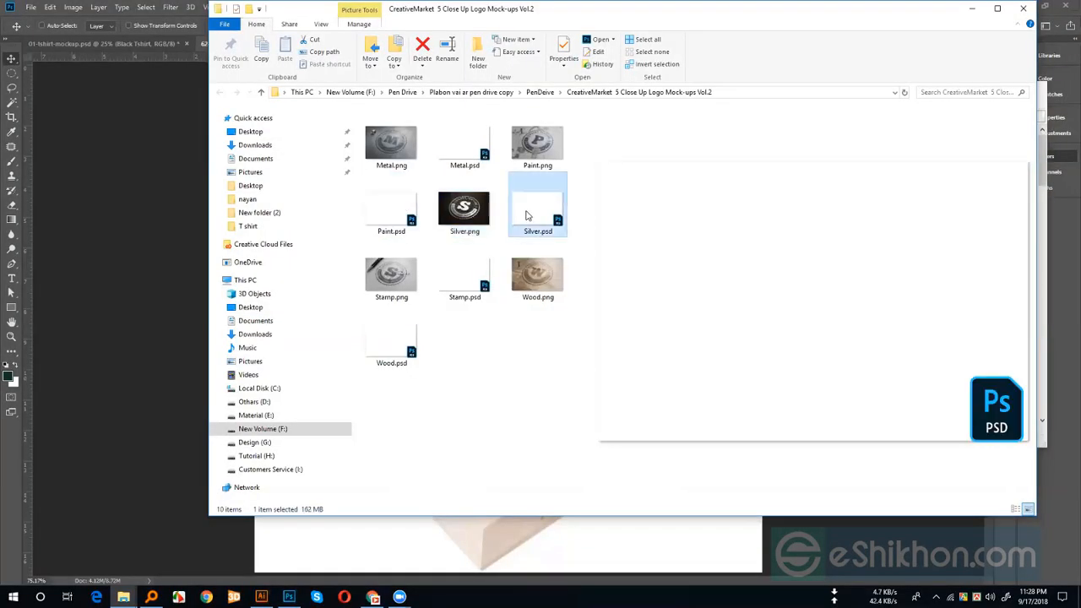
Open Wood.psd in Photoshop and open the contents of its REPLACE WITH YOUR LOGO smart object
double_click(398, 344)
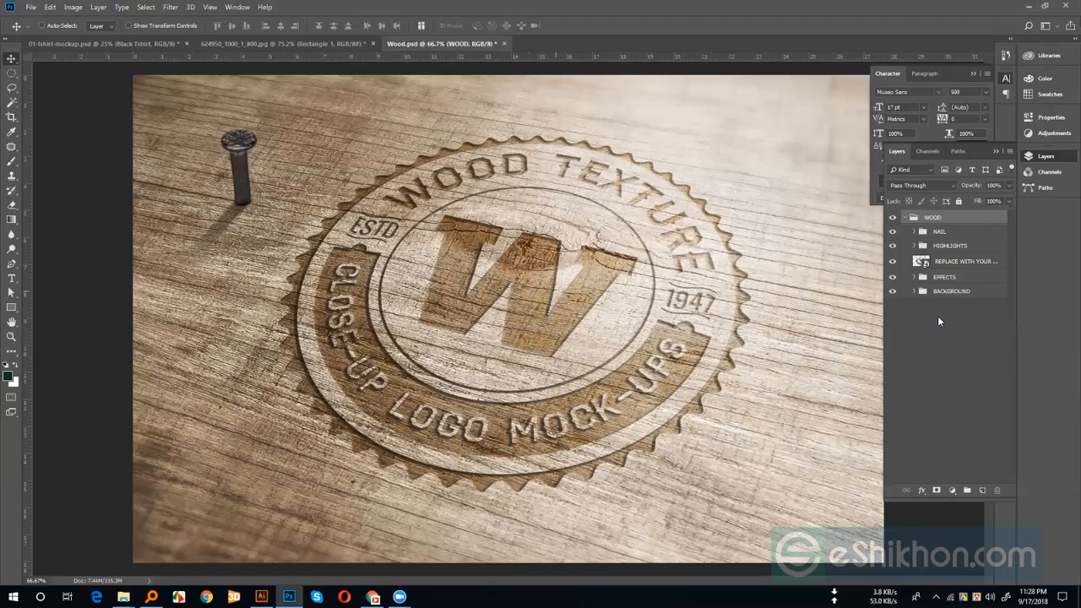
double_click(919, 262)
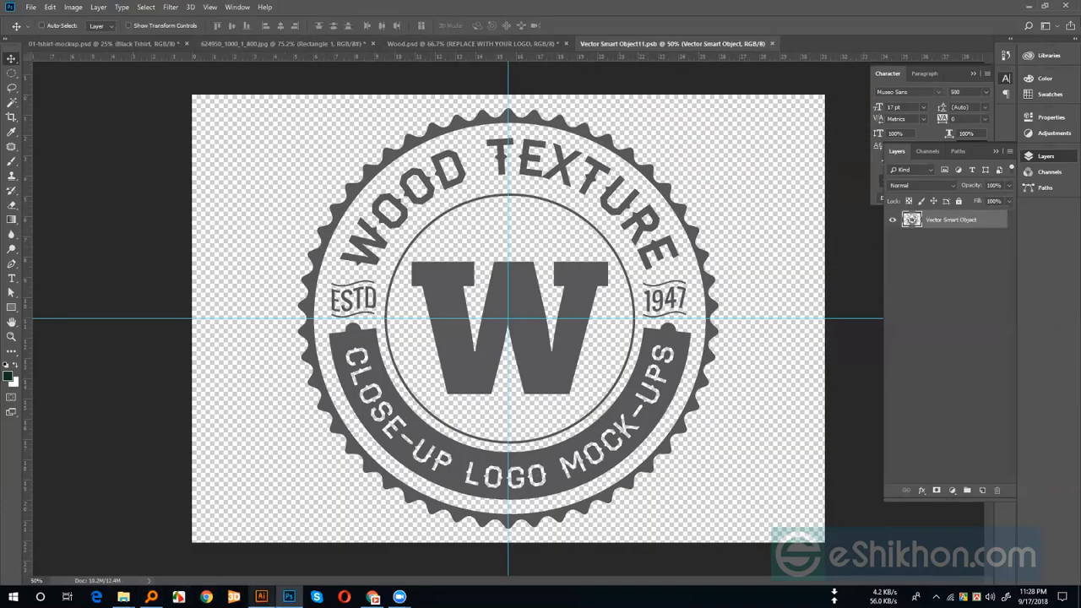
Switch to Illustrator and ungroup the National Football Championship logo on the artboard
left_click(261, 597)
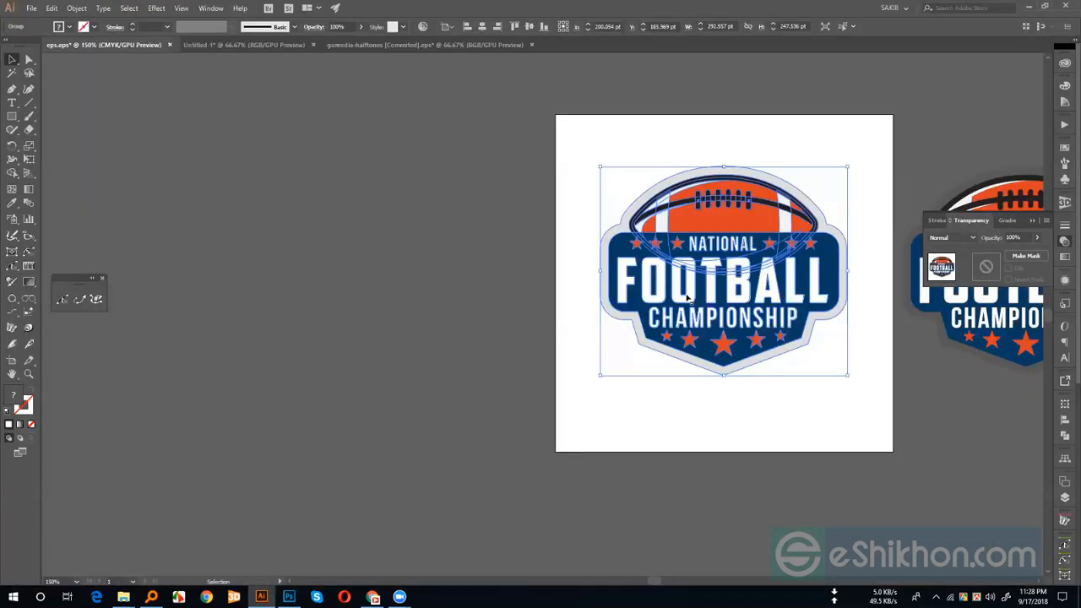
left_click(551, 301)
left_click(680, 303)
right_click(701, 380)
left_click(713, 382)
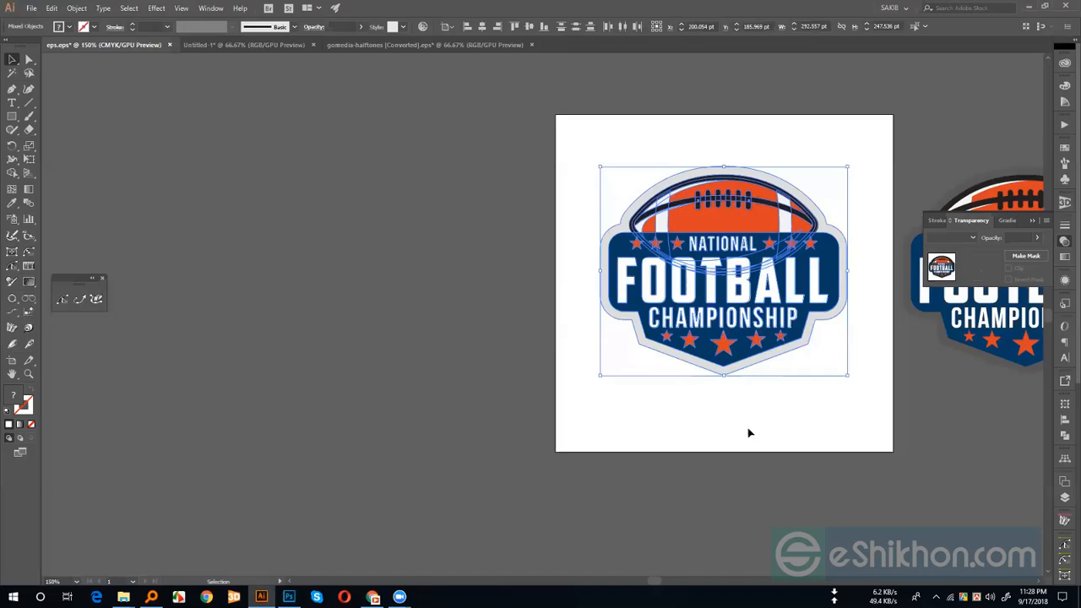
Copy the NATIONAL FOOTBALL CHAMPIONSHIP lettering off the artboard and paste it into the open smart object in Photoshop as a shape layer
left_click(712, 295)
left_click_drag(713, 295, 300, 314)
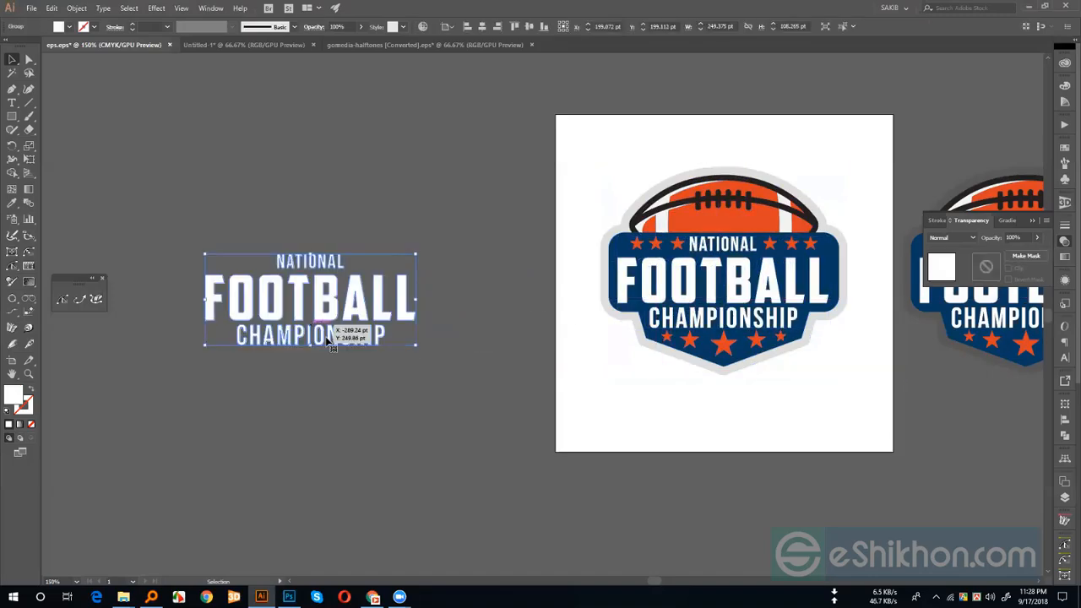
left_click(289, 597)
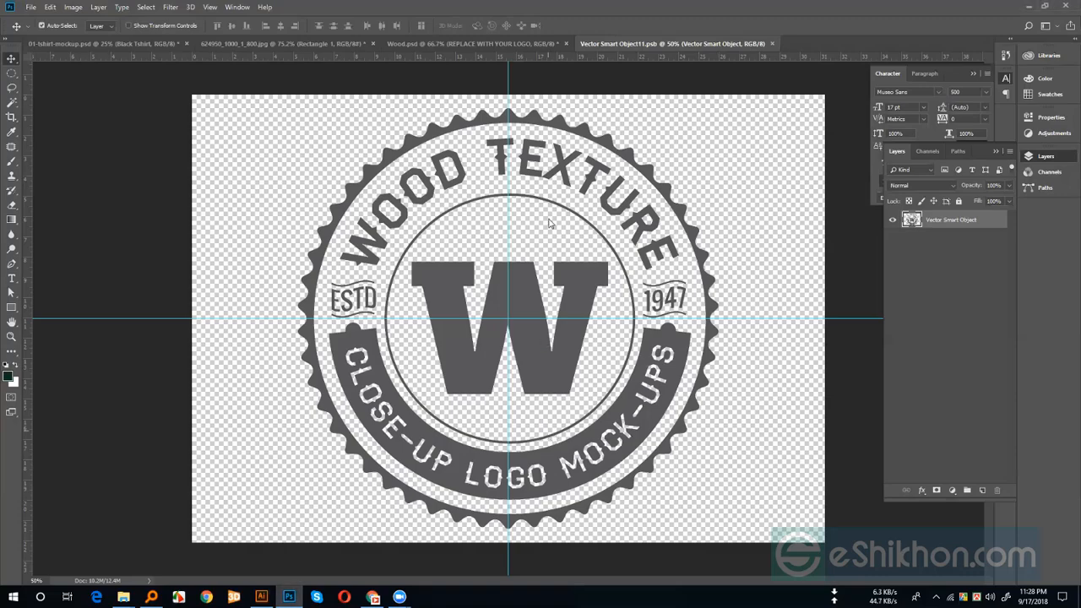
key("ctrl+v")
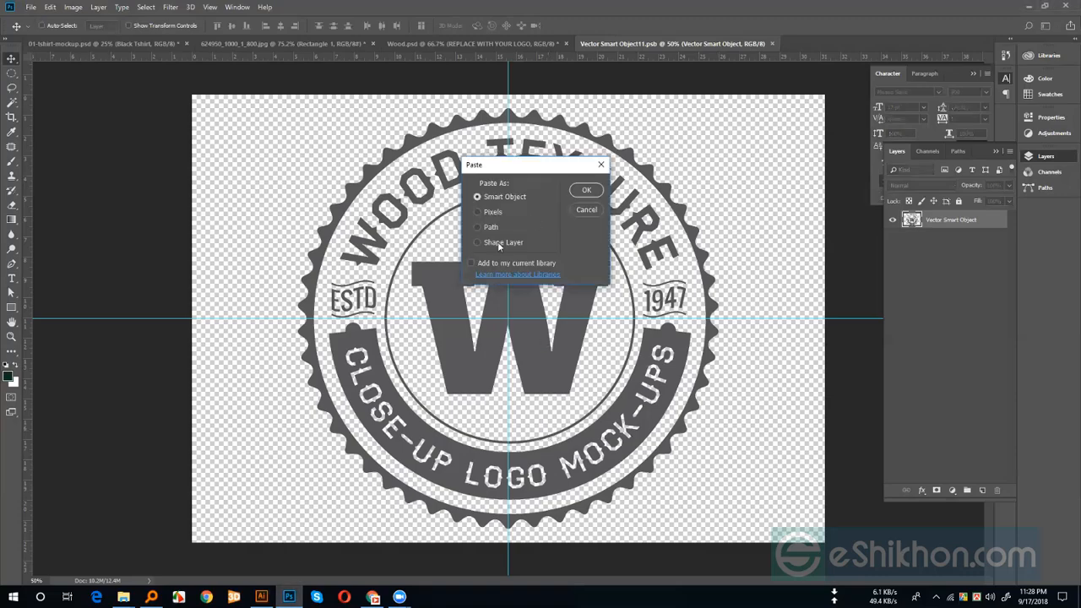
left_click(497, 241)
left_click(586, 189)
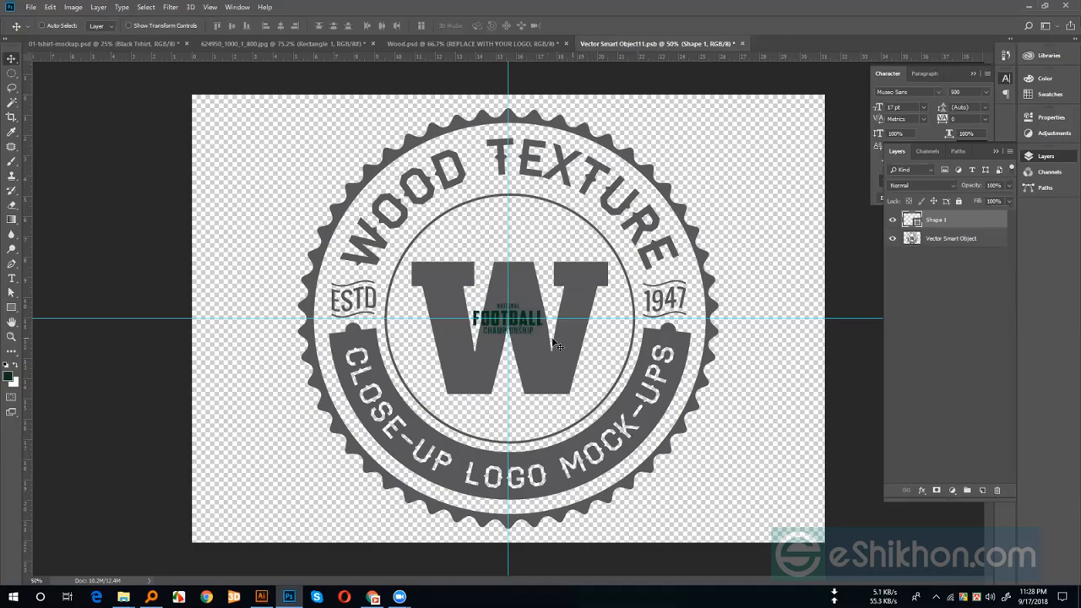
Enlarge the pasted football lettering from its centre until it spans wider than the round badge
key("ctrl+t")
left_click_drag(543, 336, 740, 438)
key("Return")
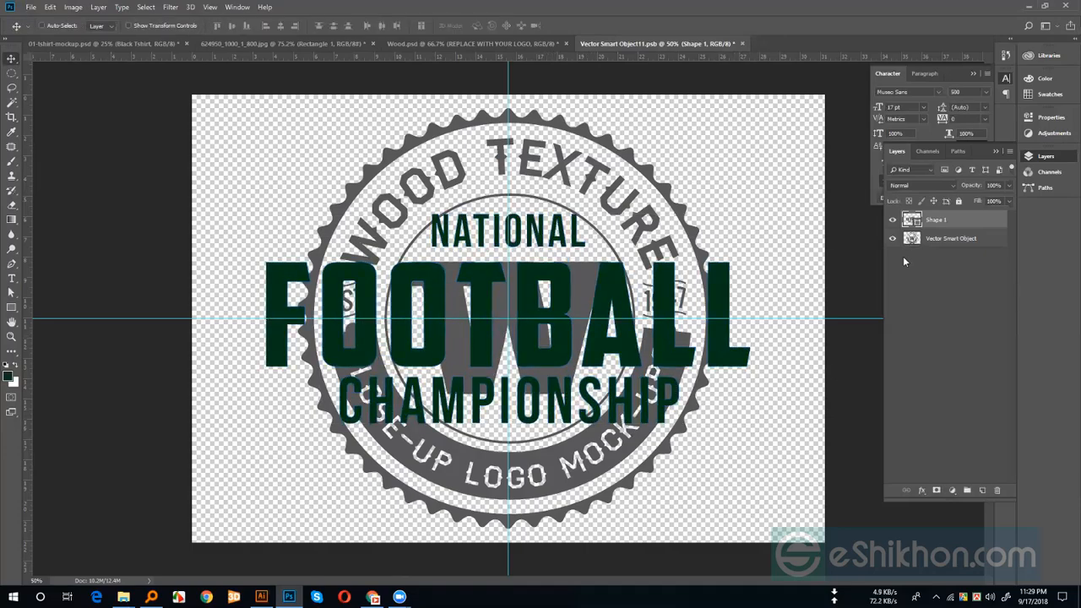
Recolour the football lettering with the dark grey sampled from the badge and hide the Vector Smart Object layer
double_click(912, 221)
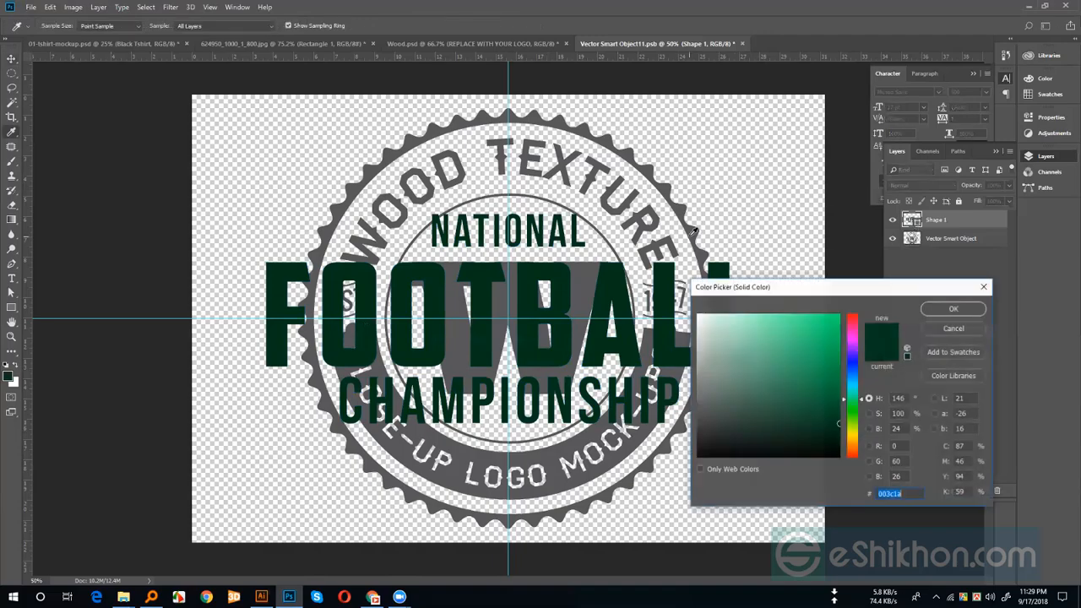
left_click(694, 231)
left_click(947, 310)
left_click(893, 238)
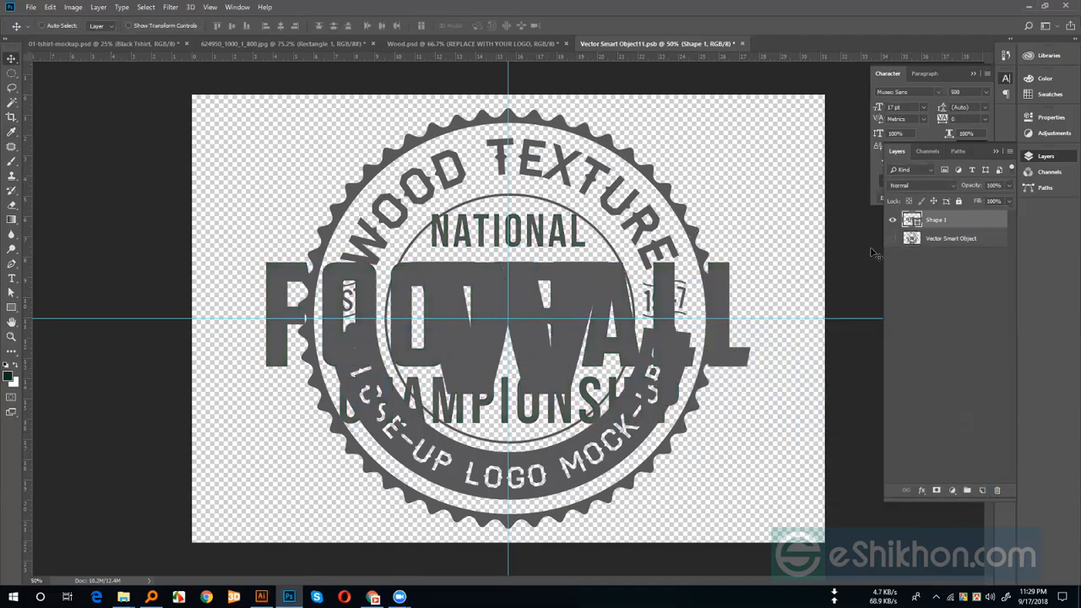
Close the smart object document and save its changes so the lettering is applied to the Wood.psd mockup
left_click(740, 45)
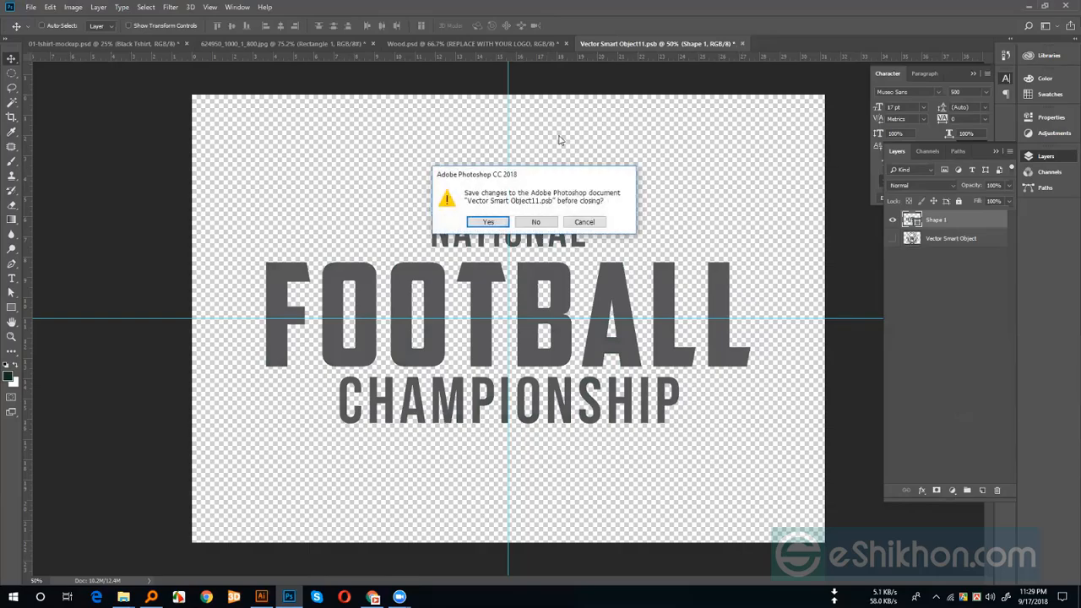
left_click(488, 220)
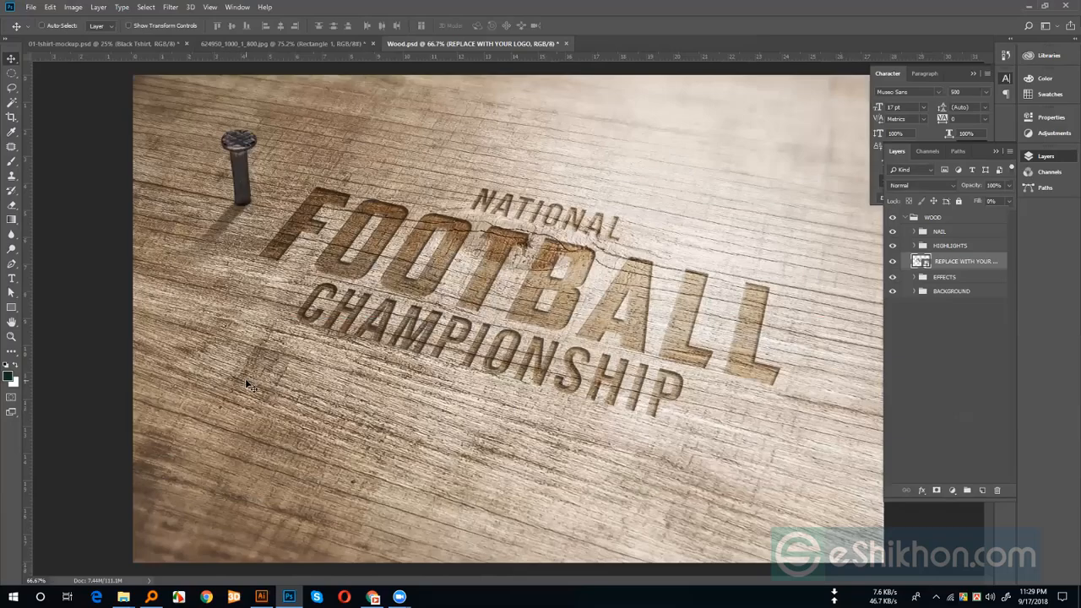
key("ctrl+minus")
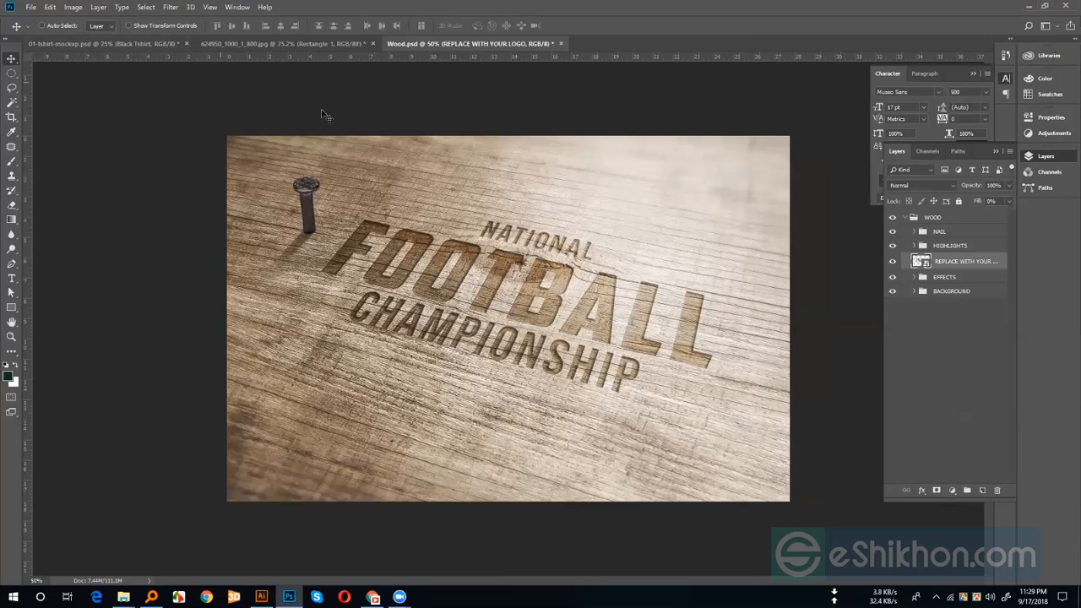
Locate the nail's layer group, toggle its visibility, and move the whole NAIL group onto the word NATIONAL
left_click(42, 26)
left_click(308, 194)
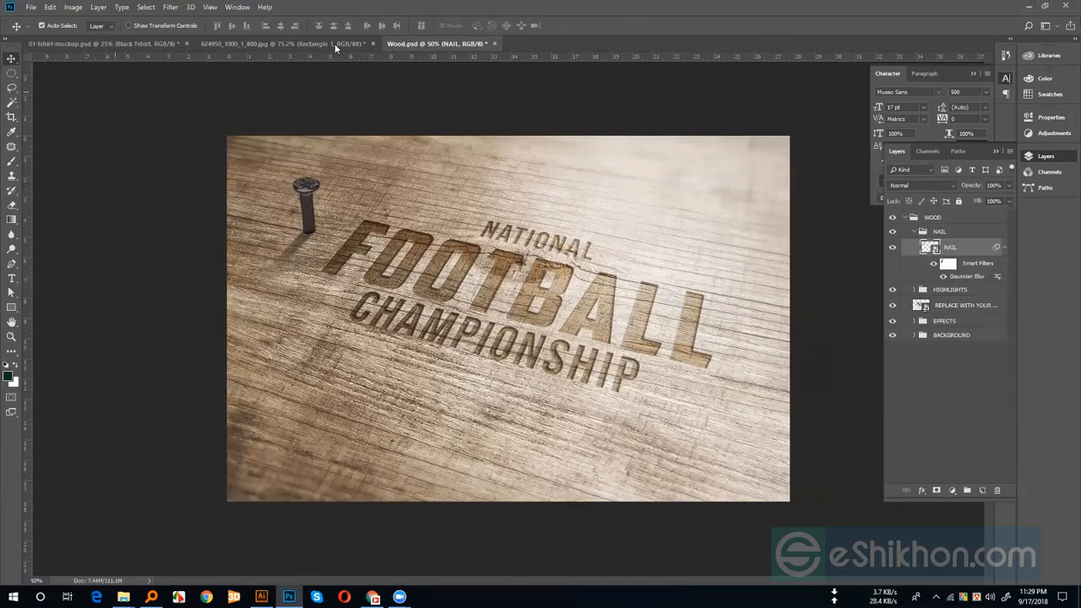
left_click(43, 25)
left_click(915, 232)
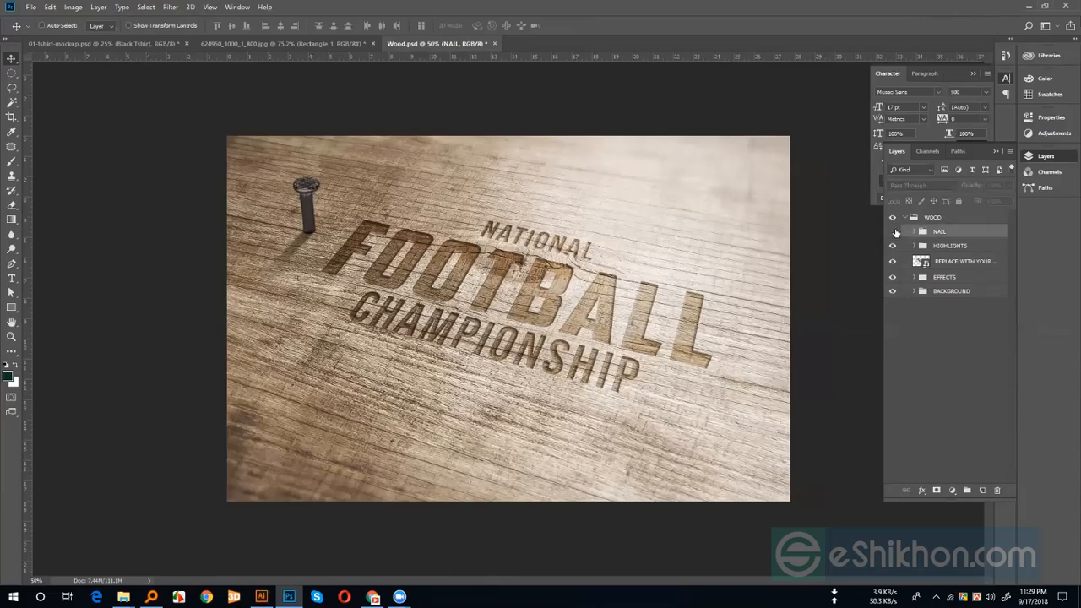
left_click(893, 232)
left_click(893, 231)
left_click_drag(313, 221, 522, 230)
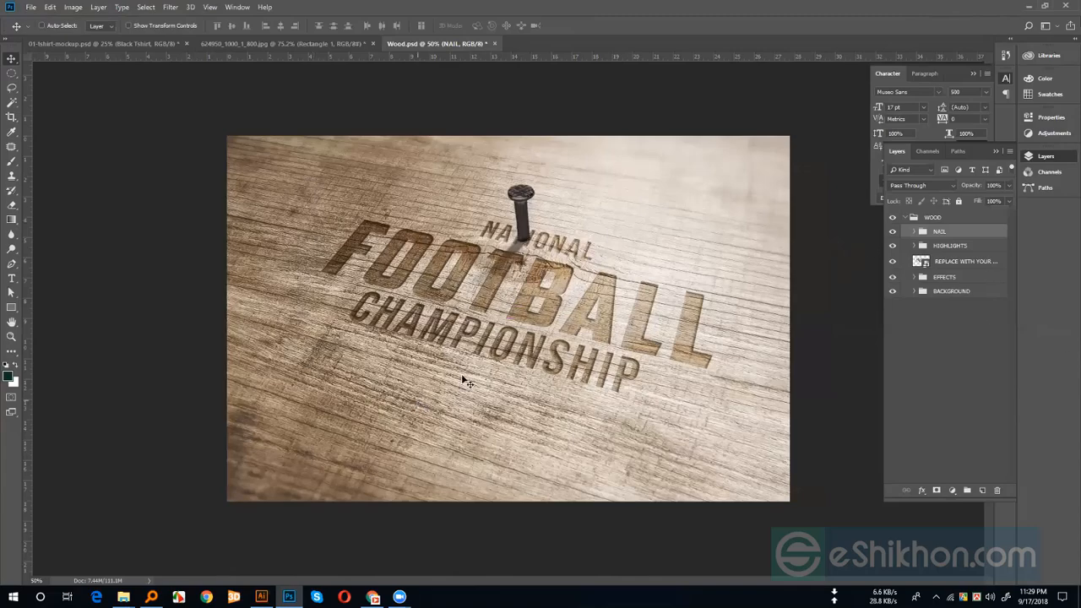
Close Wood.psd, the wooden box image and the T-shirt mockup without saving, and minimize Photoshop
left_click(494, 43)
left_click(536, 221)
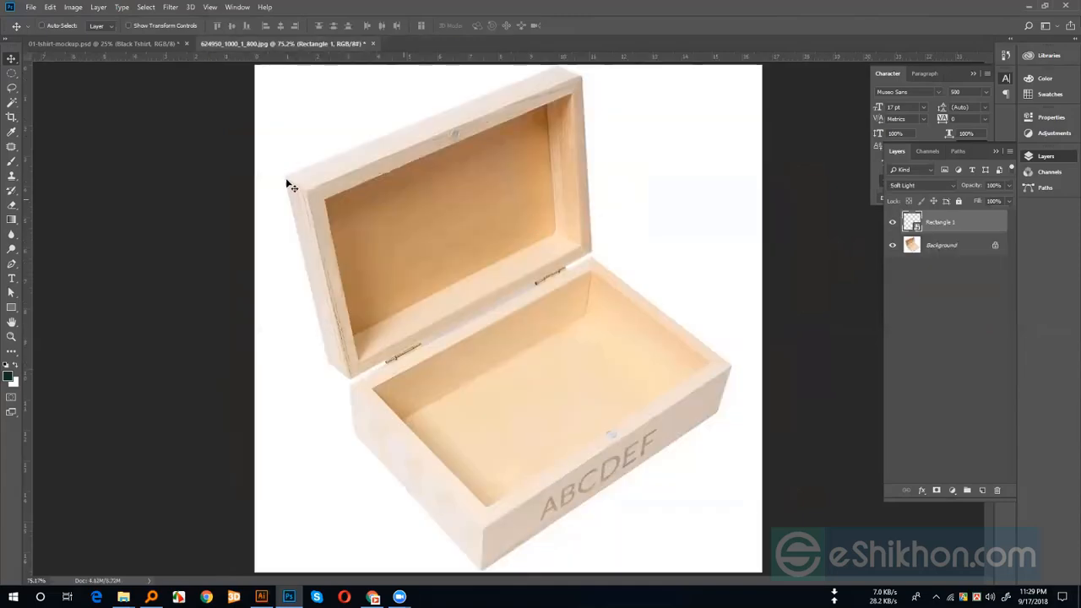
left_click(373, 43)
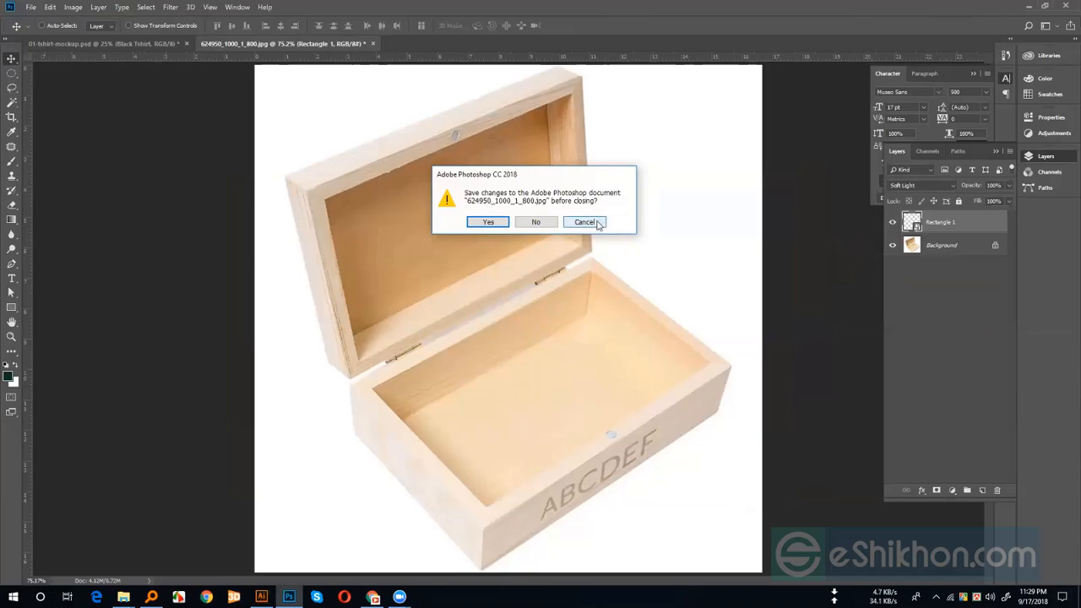
left_click(541, 222)
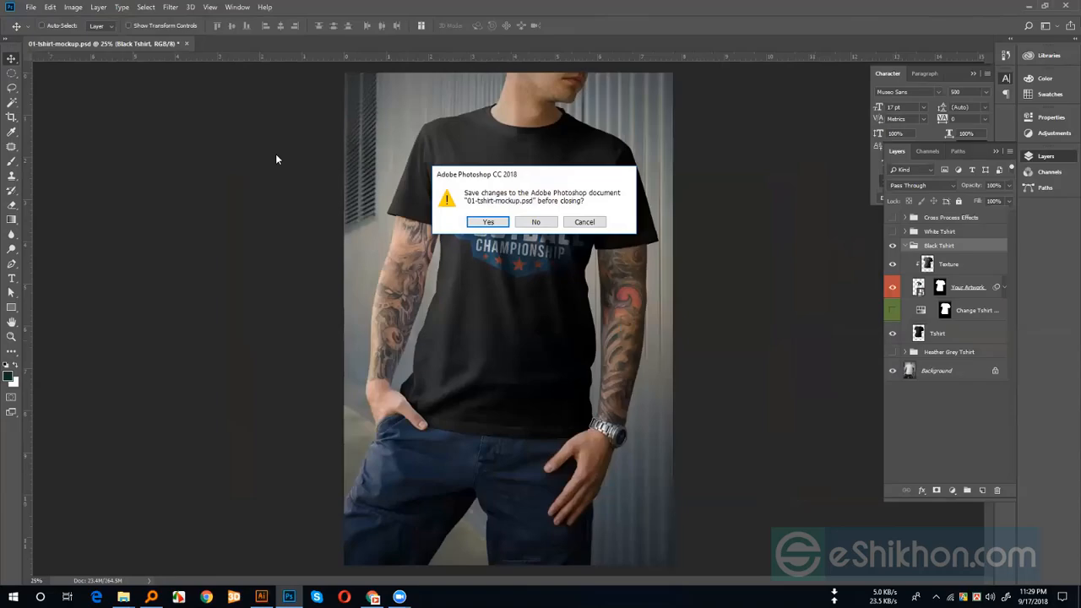
left_click(539, 222)
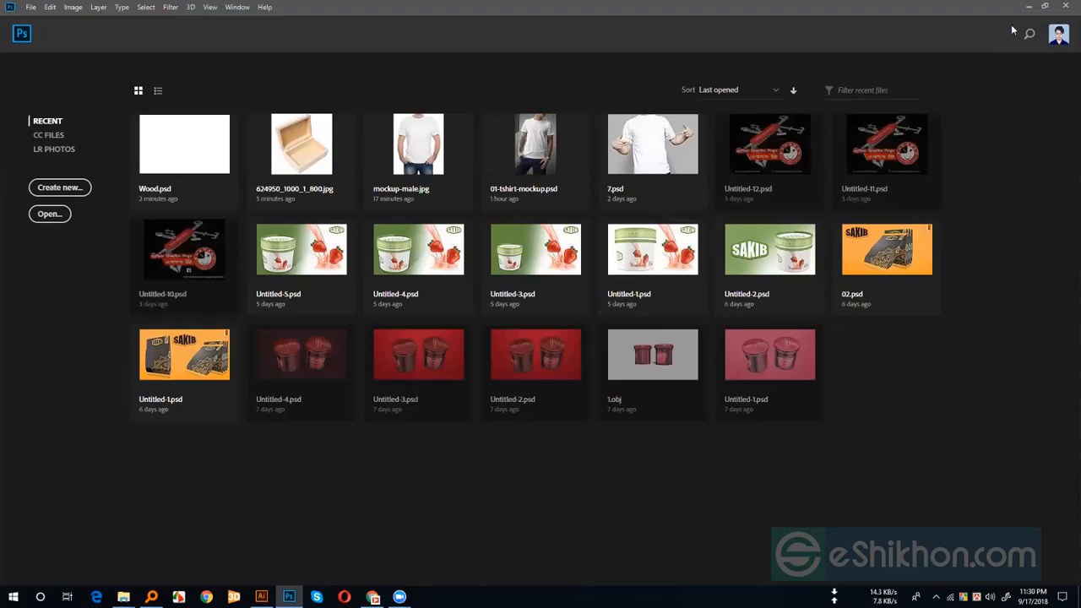
left_click(1028, 6)
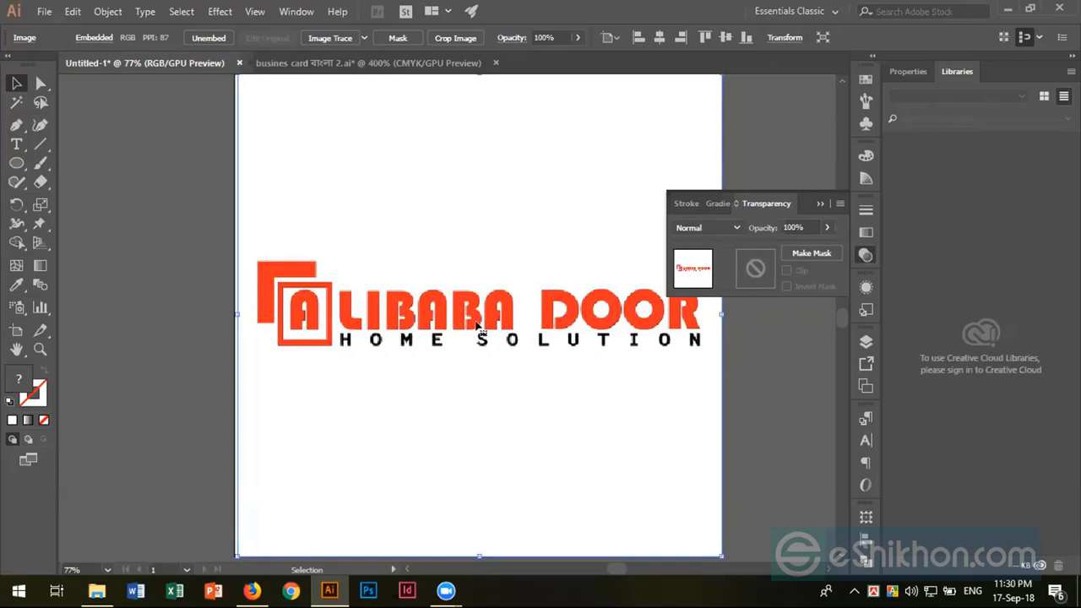
In Illustrator, collapse the Transparency panel, switch to the business card document and select the car photo group
left_click(818, 203)
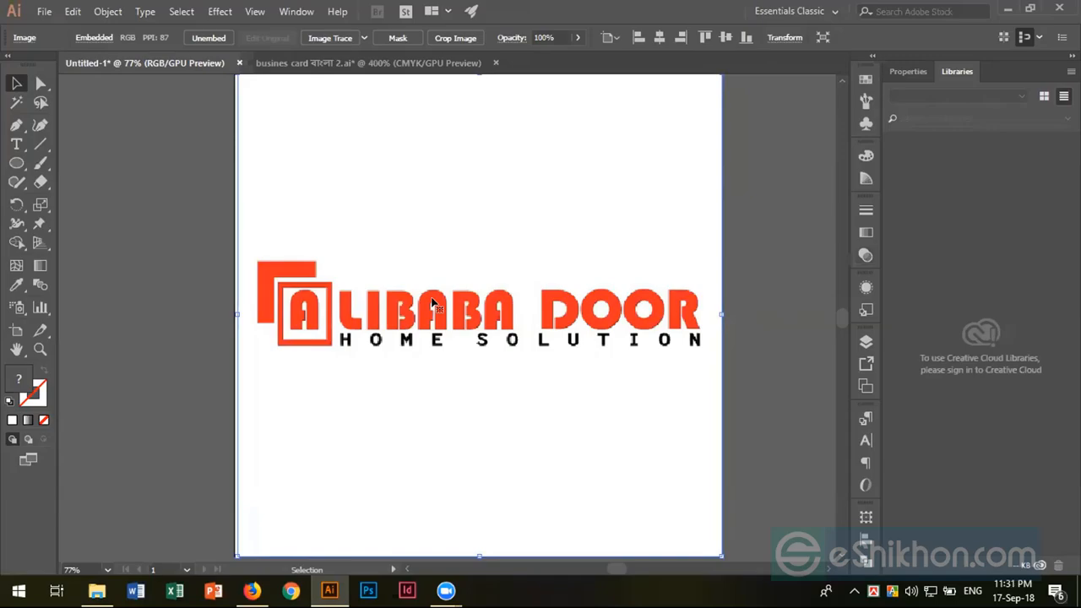
left_click(345, 64)
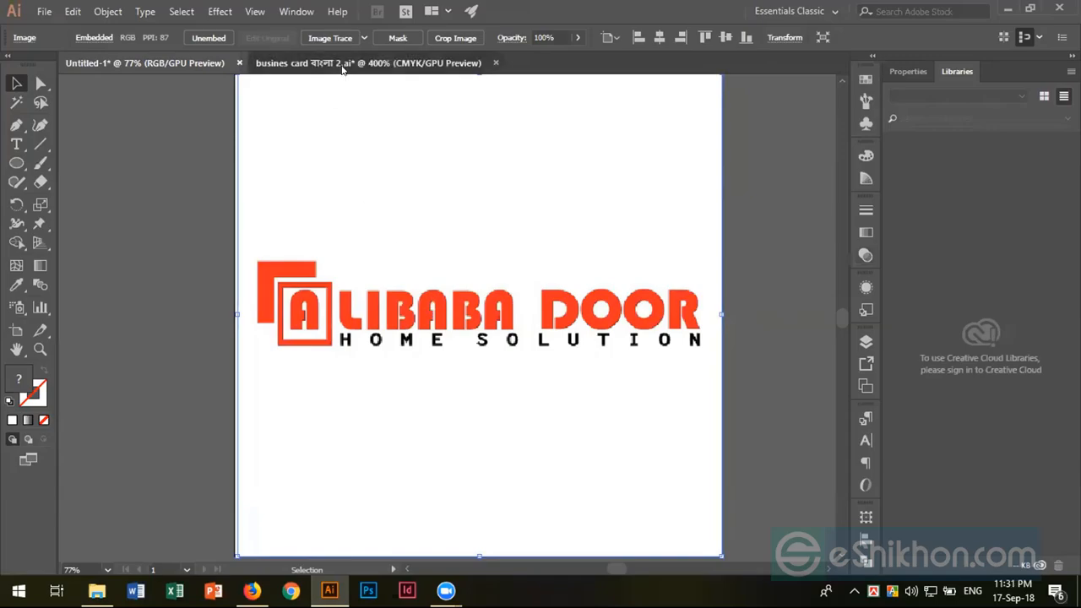
left_click(357, 235)
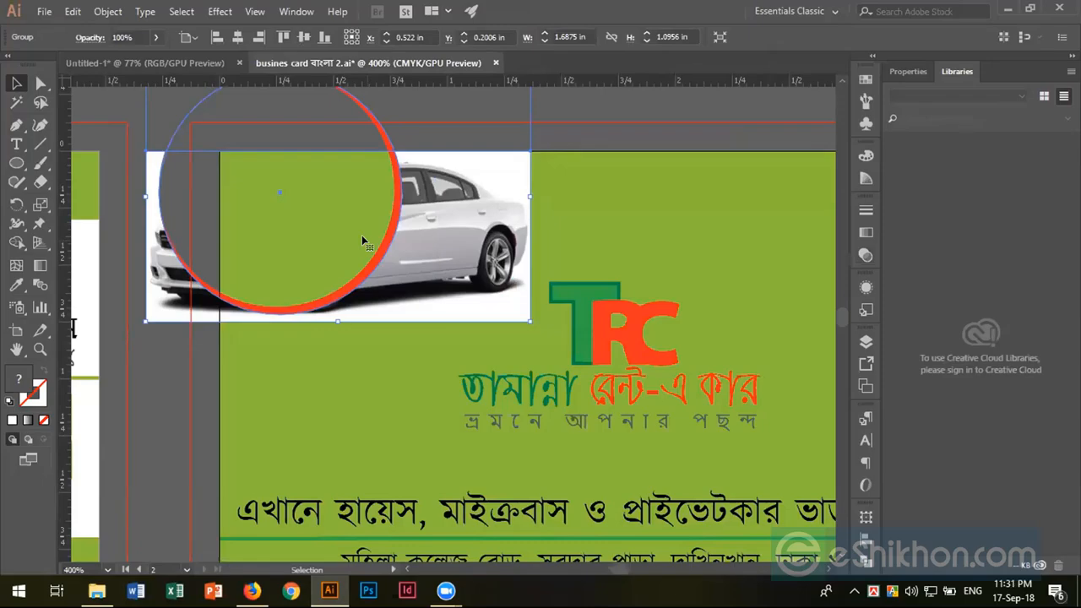
Try a clipping mask on the car photo with the circles, and undo the masking attempts
key("shift+x")
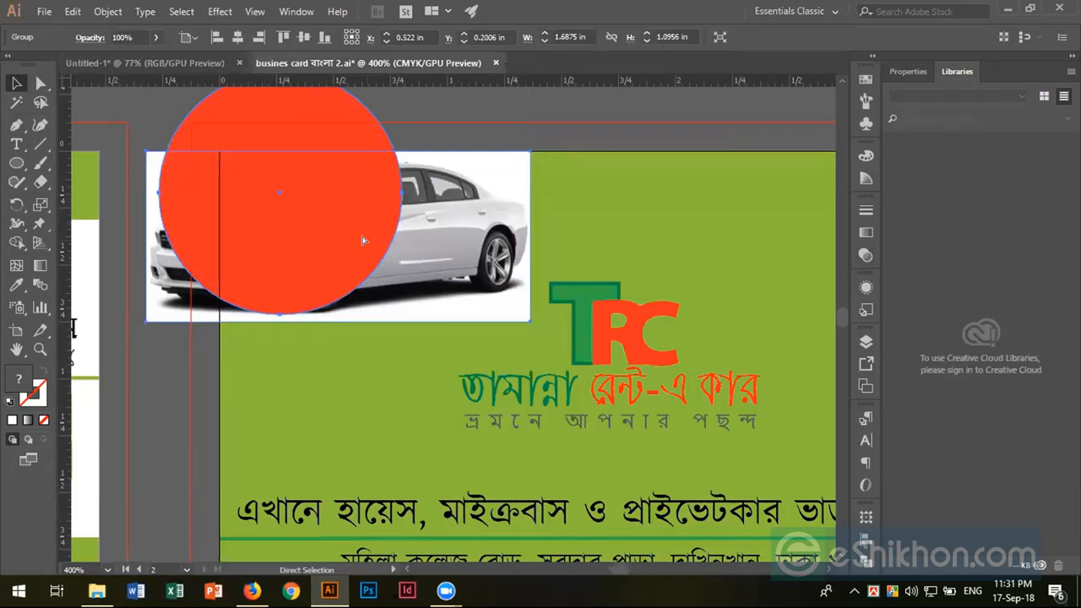
key("ctrl+7")
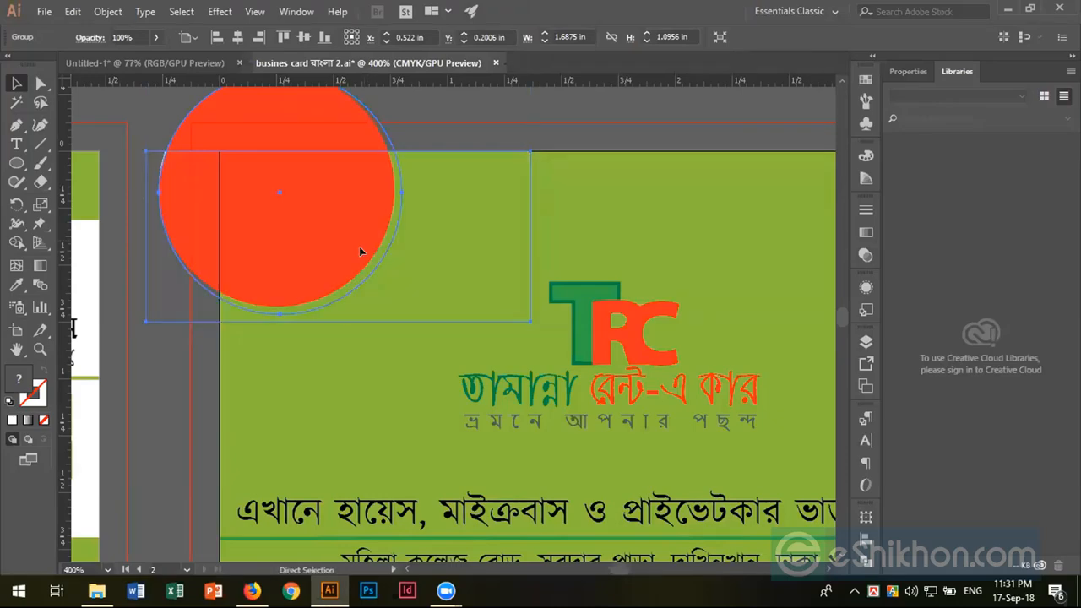
key("ctrl+7")
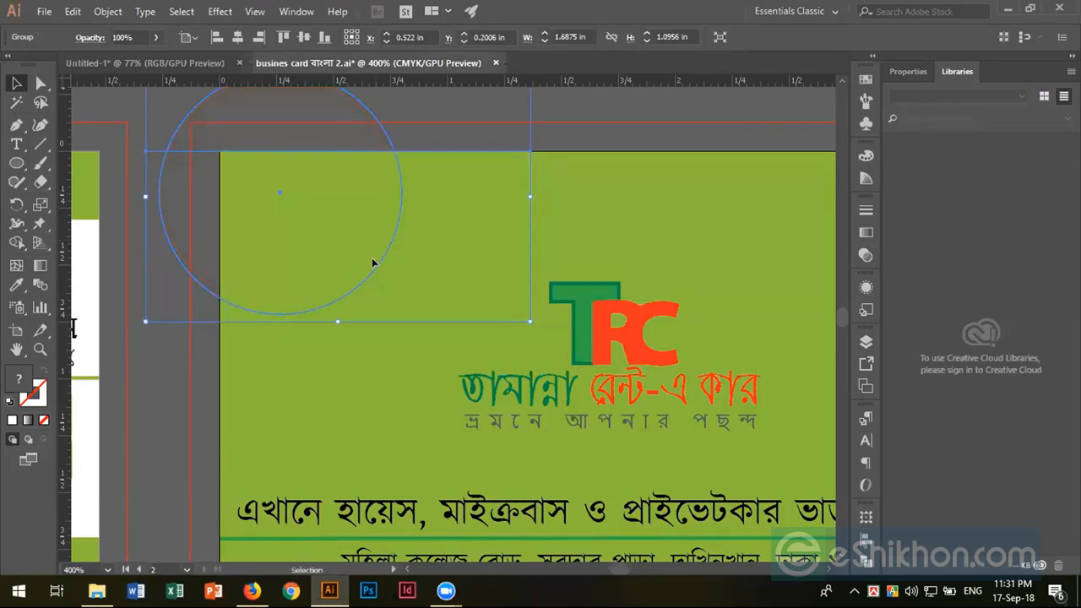
key("ctrl+z")
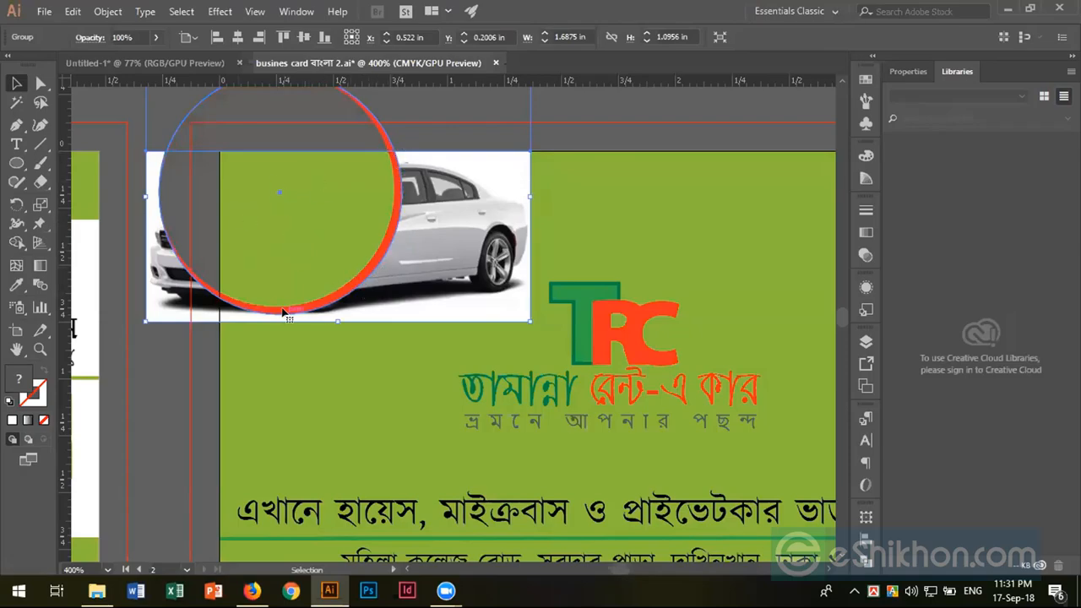
key("ctrl+7")
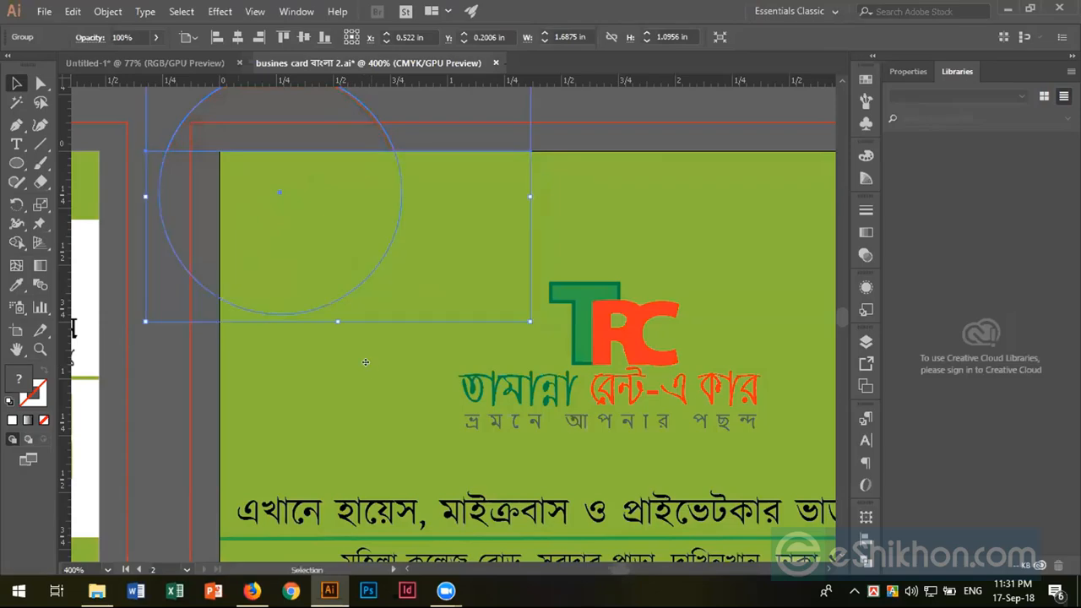
key("ctrl+z")
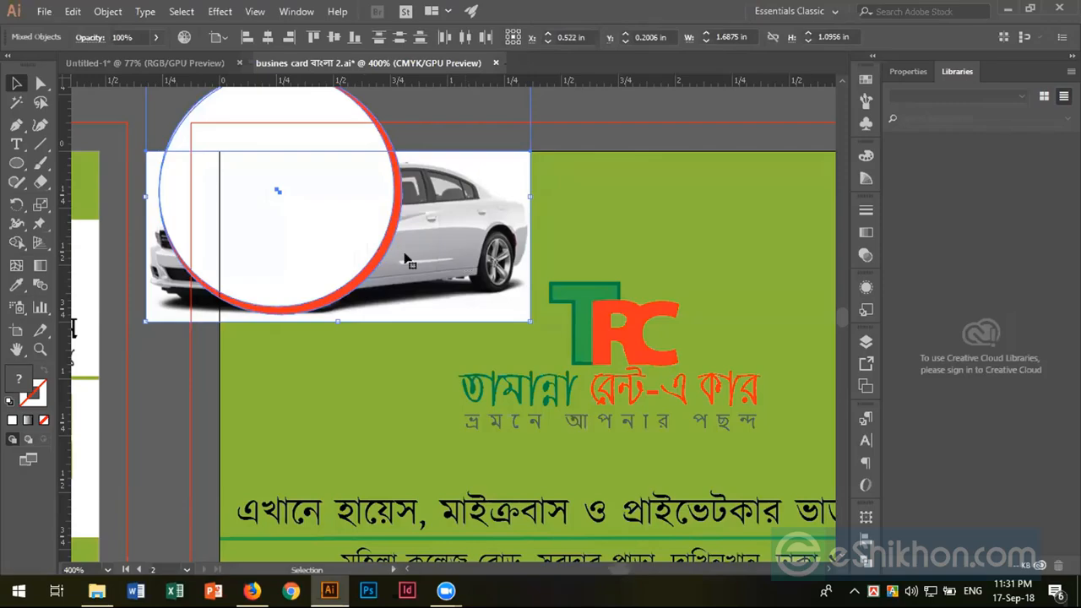
Clear the current selection and lock the red circle that rims the white circle
left_click(383, 244)
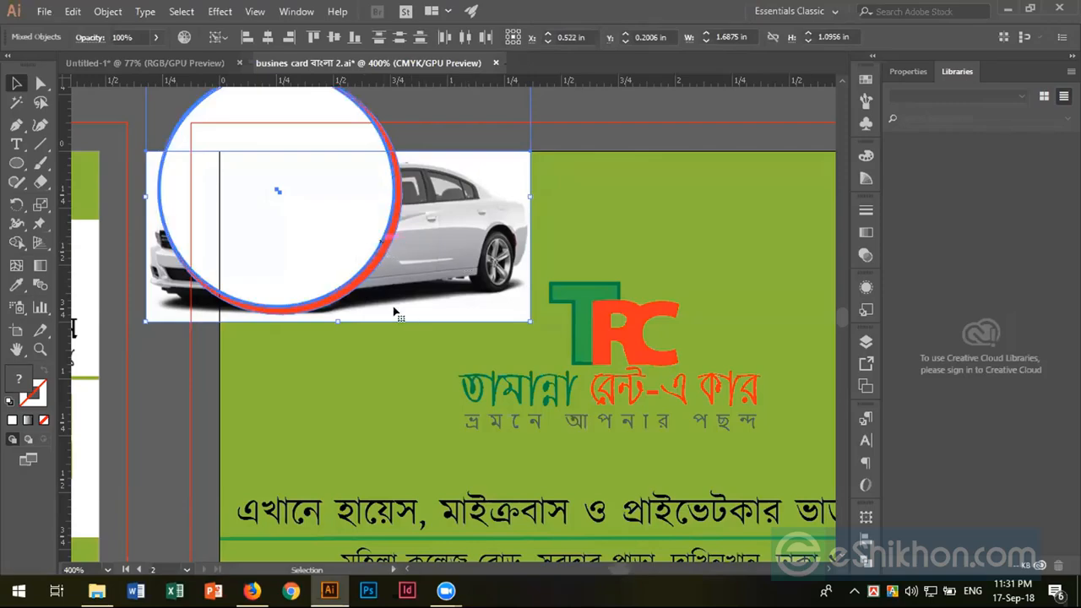
left_click(560, 232)
left_click(393, 244)
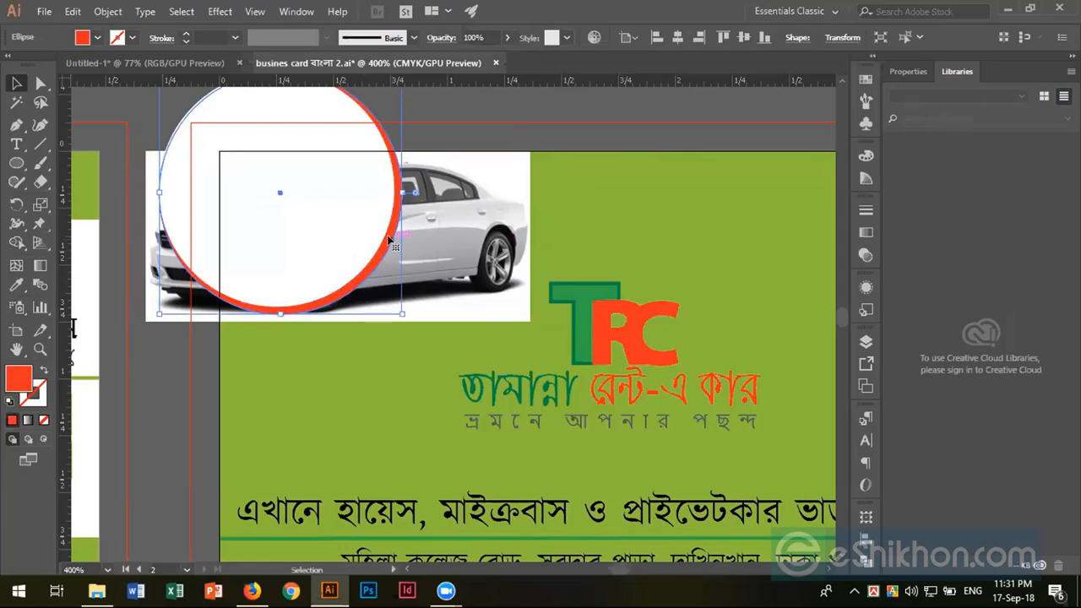
key("ctrl+2")
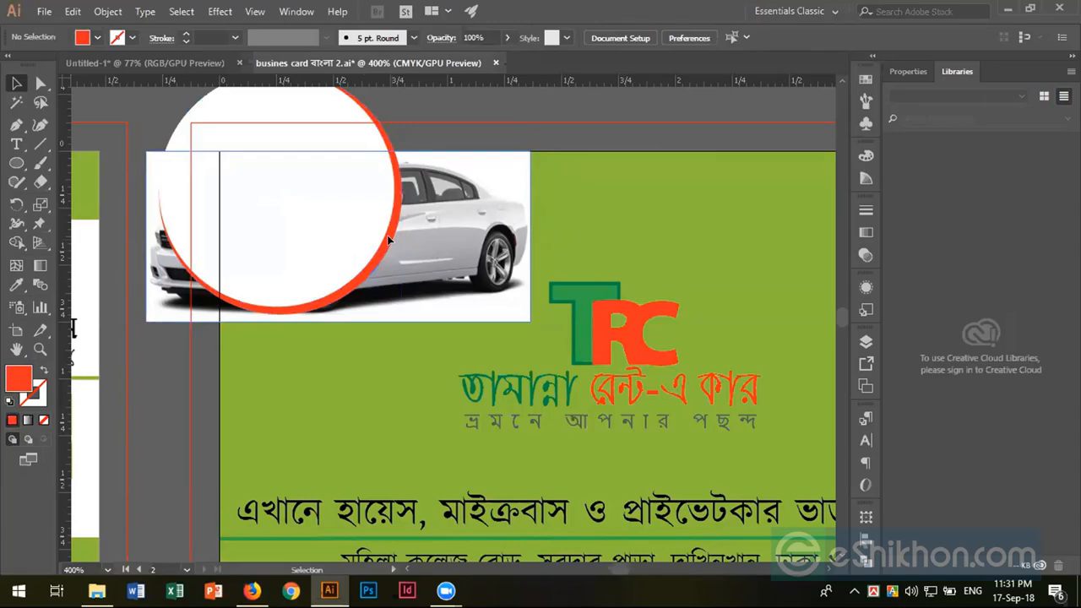
Try a clipping mask of the car photo with the white circle, and release it
left_click(356, 225)
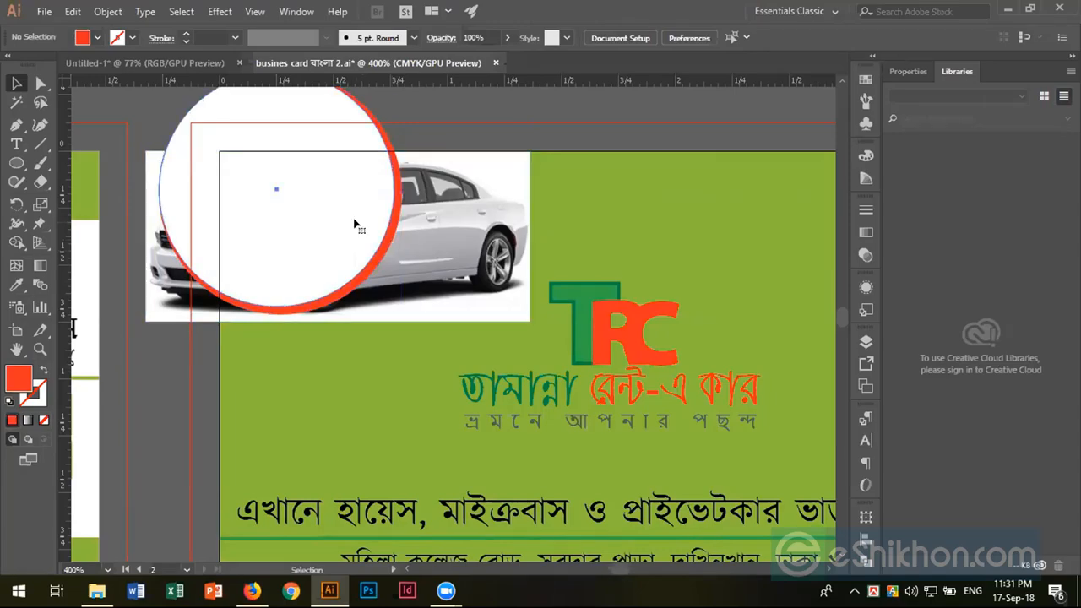
left_click(446, 232, "shift")
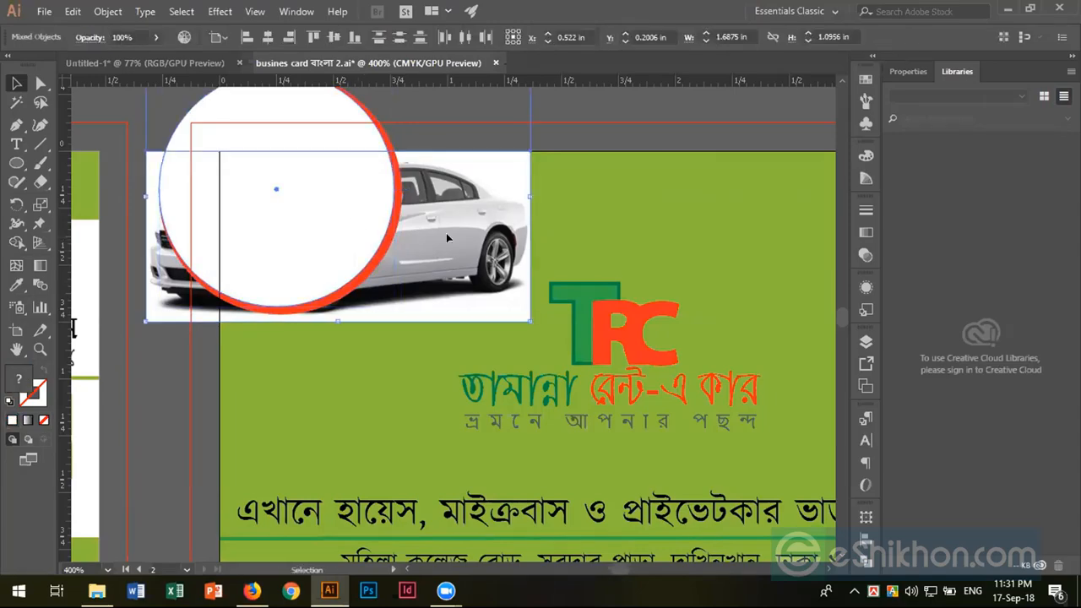
right_click(309, 234)
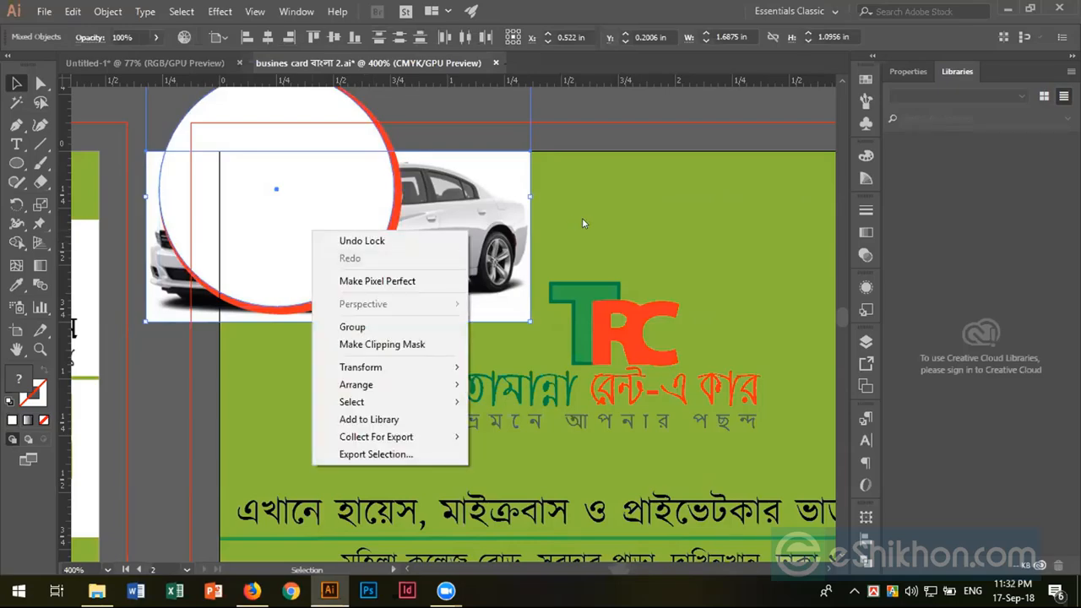
left_click(501, 235)
left_click(362, 211)
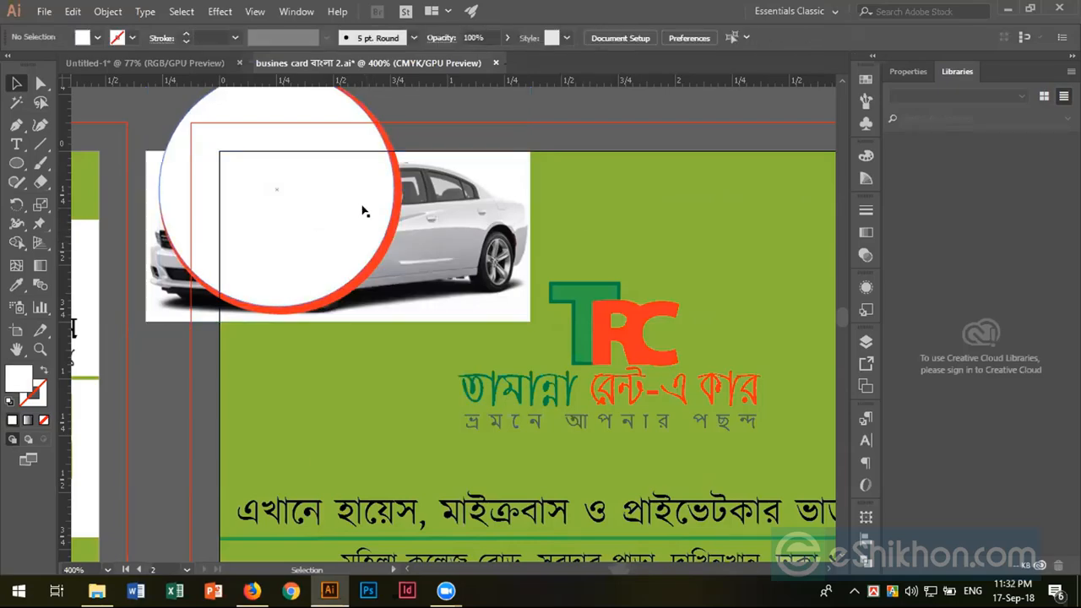
left_click(473, 235, "shift")
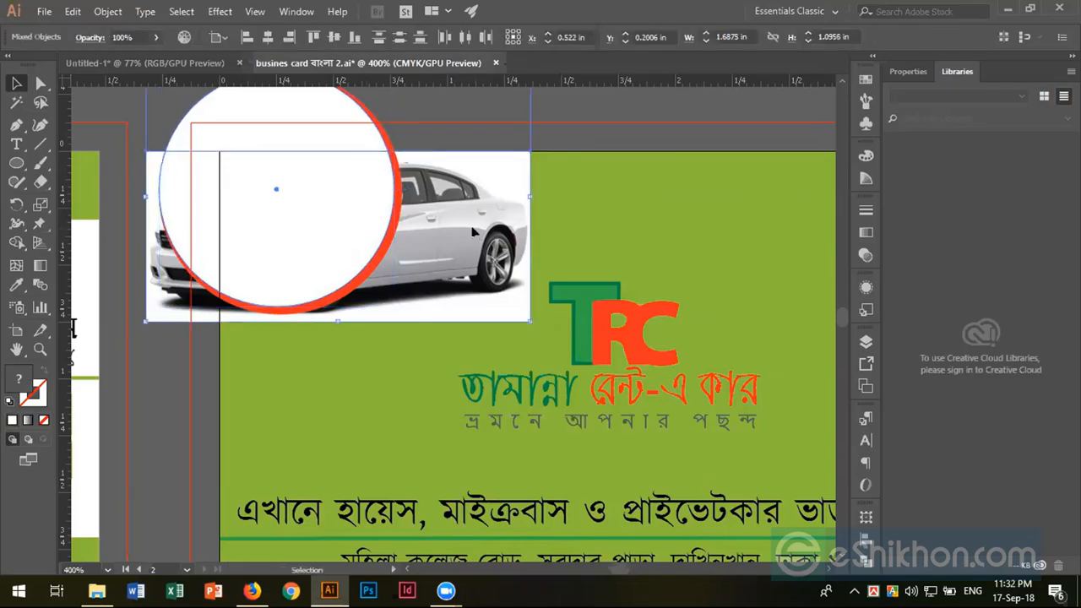
key("a")
key("v")
key("ctrl+7")
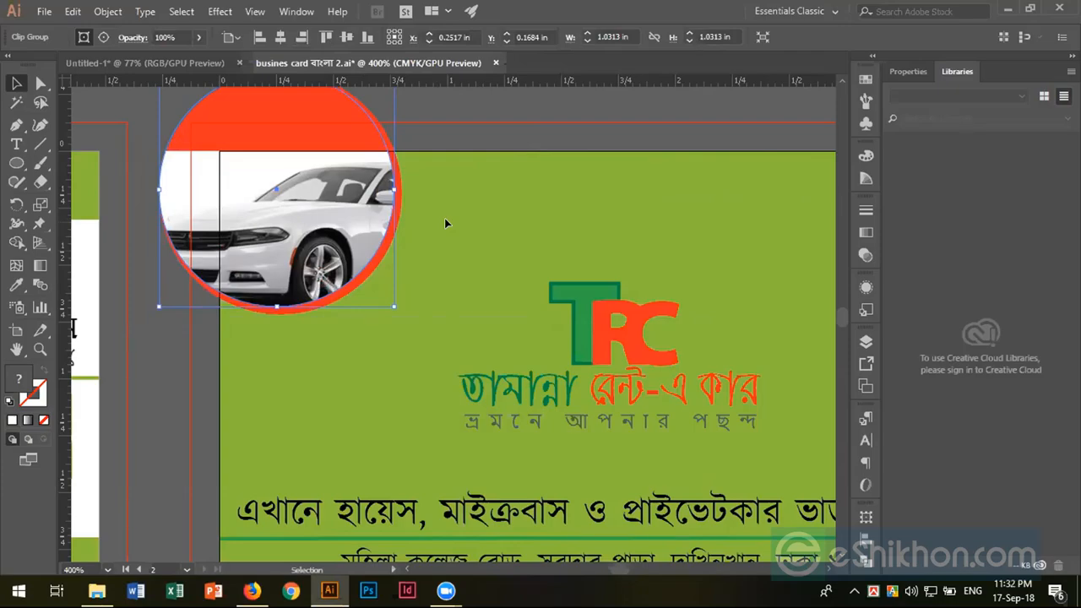
right_click(293, 206)
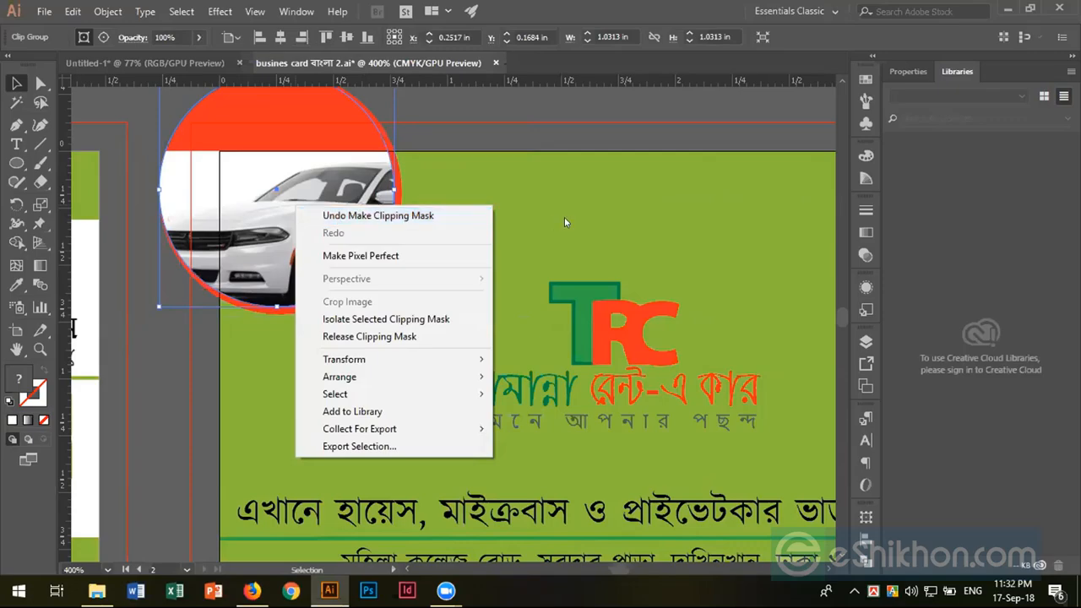
left_click(425, 335)
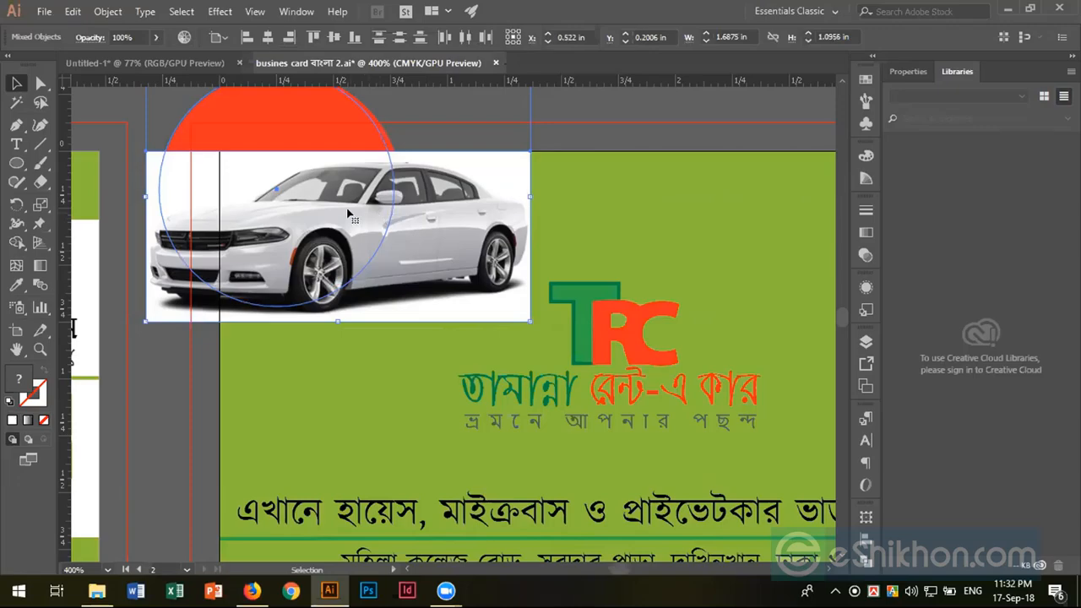
scroll(347, 212, "up", 2)
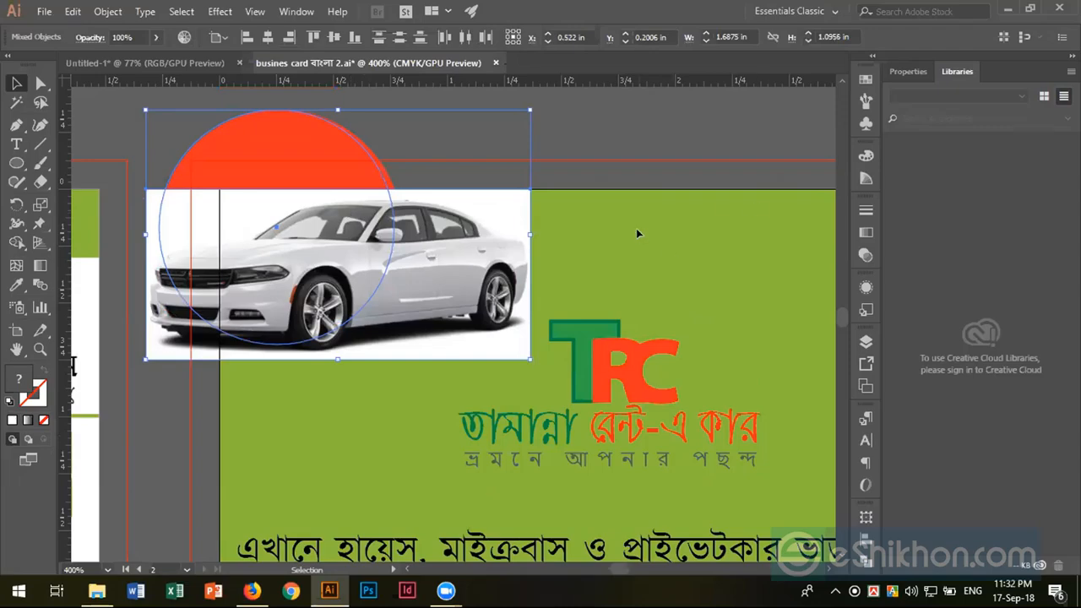
key("a")
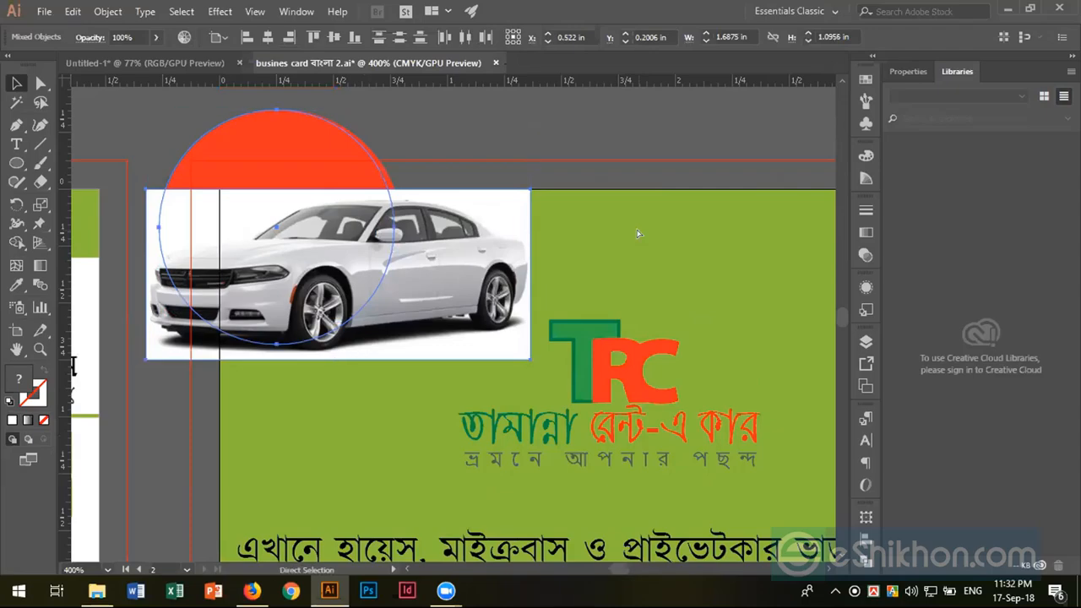
scroll(639, 235, "down", 2)
key("v")
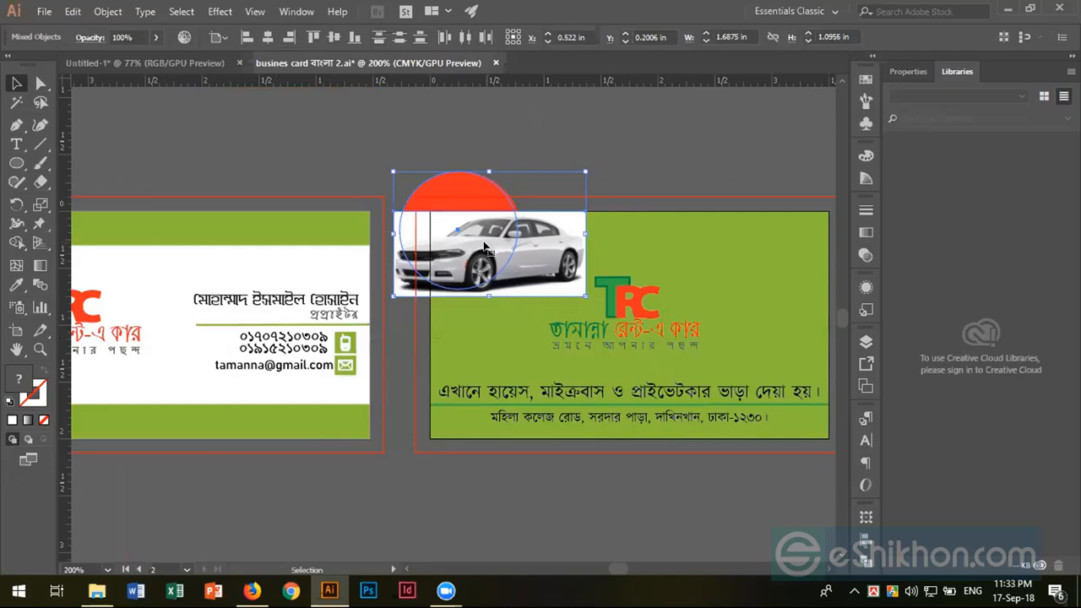
scroll(485, 245, "down", 1)
scroll(485, 245, "up", 2)
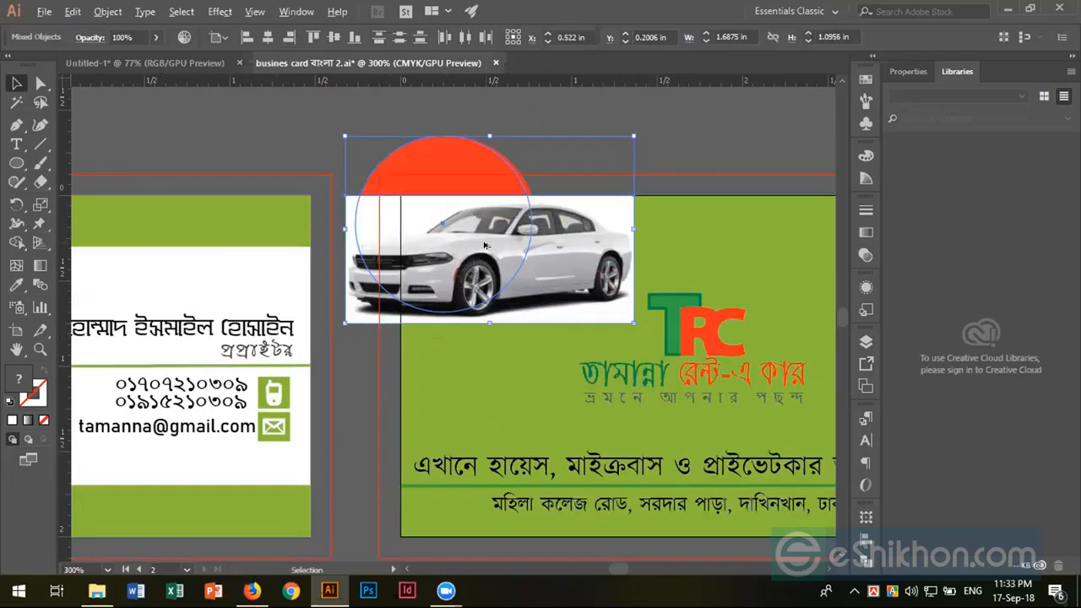
scroll(486, 245, "up", 1)
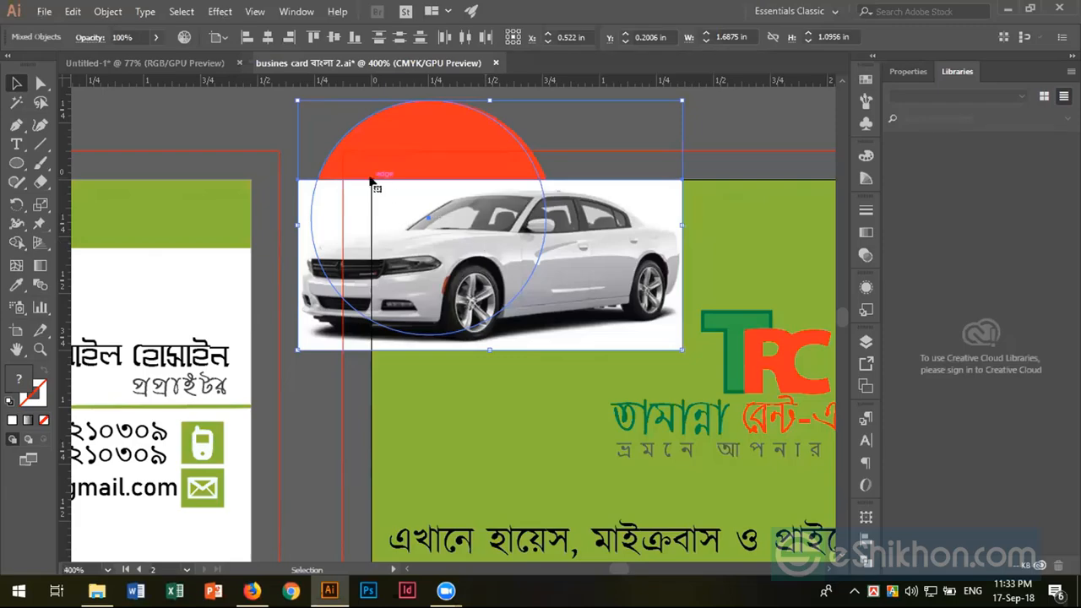
Restore the circular clipping mask on the car photo, and release it again
key("a")
left_click(497, 241)
key("ctrl+7")
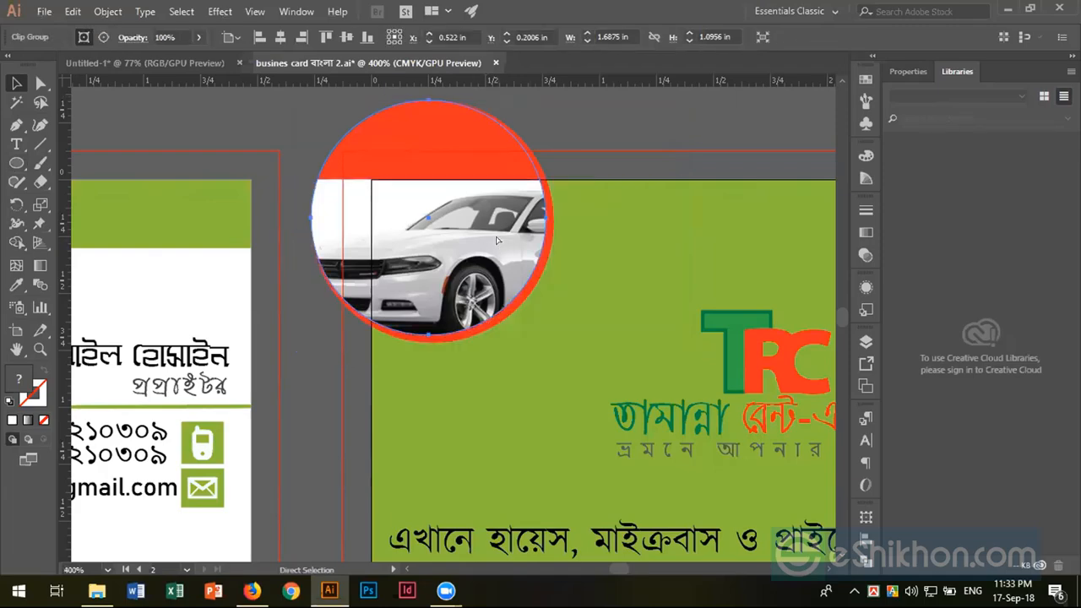
key("v")
right_click(497, 240)
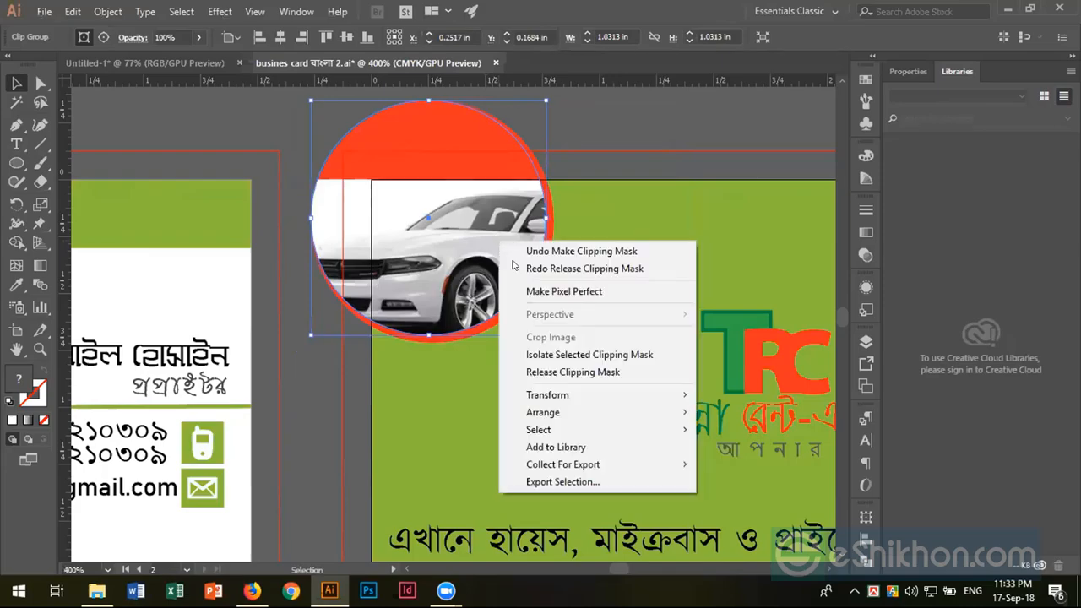
left_click(561, 371)
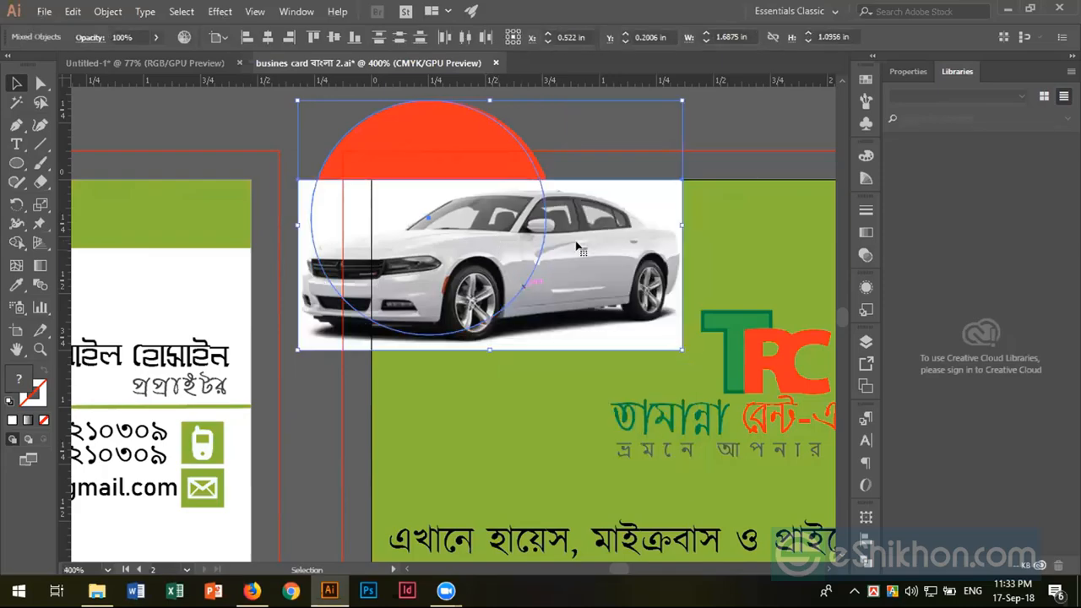
Hide the car photo so that only the circles remain at the card's corner
left_click(763, 157)
left_click(614, 235)
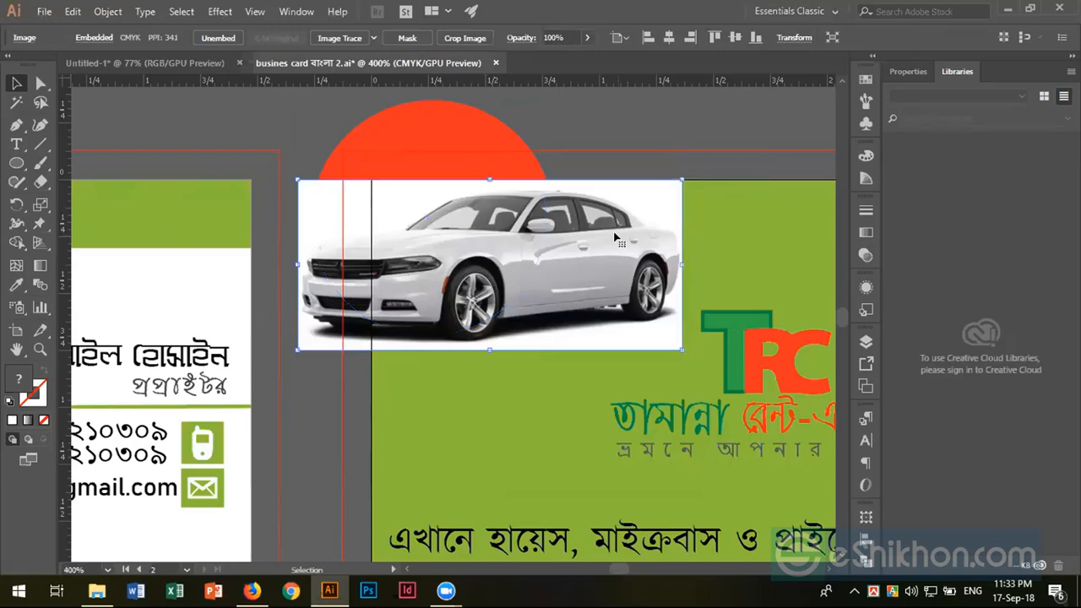
key("Delete")
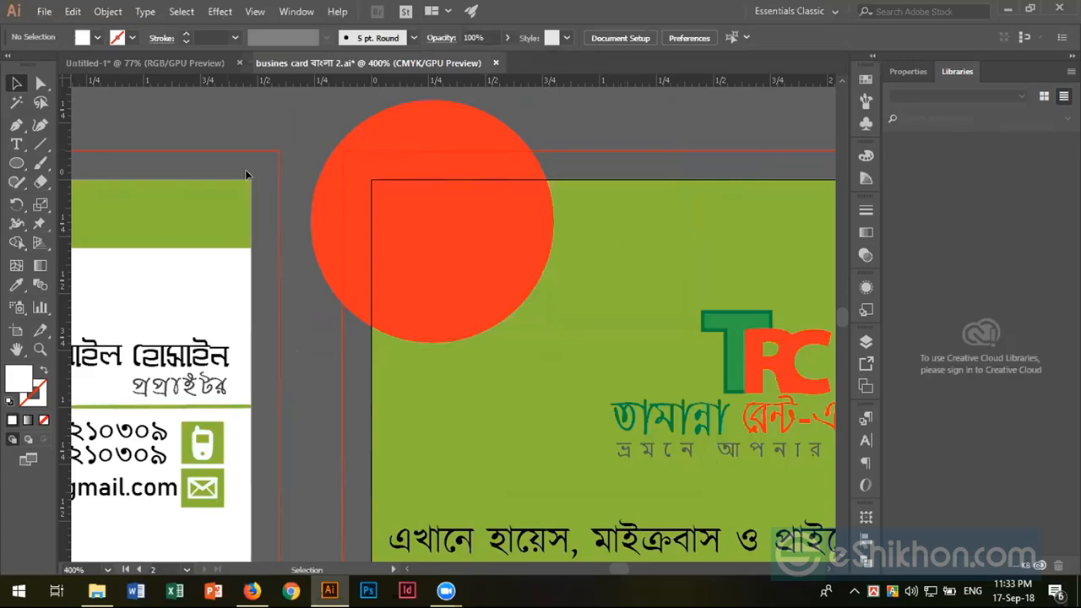
Fill the inner, unfilled circle with the White swatch and deselect it
right_click(15, 166)
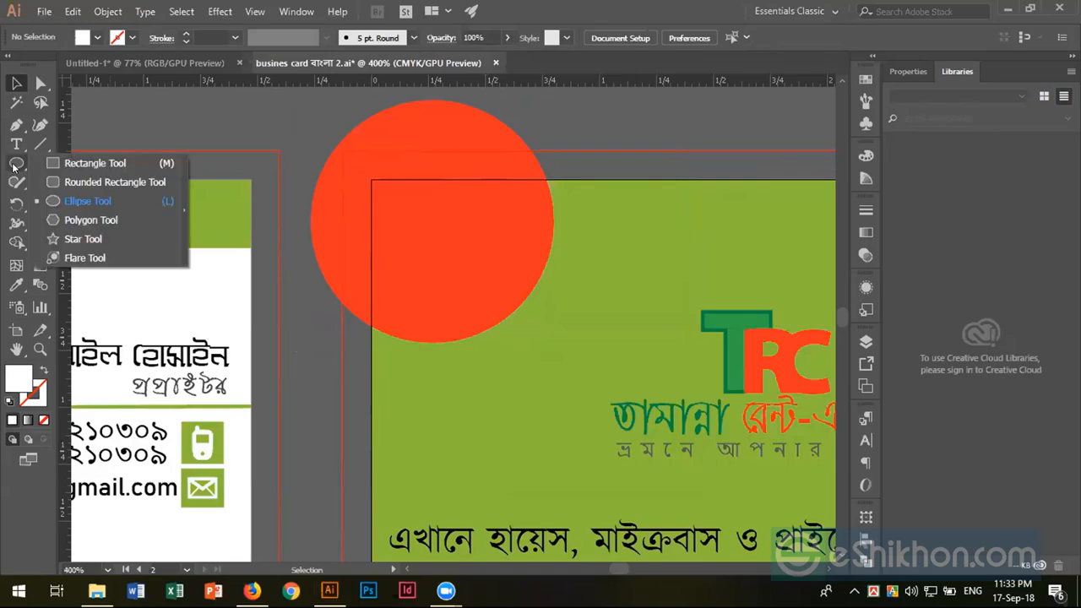
left_click(585, 228)
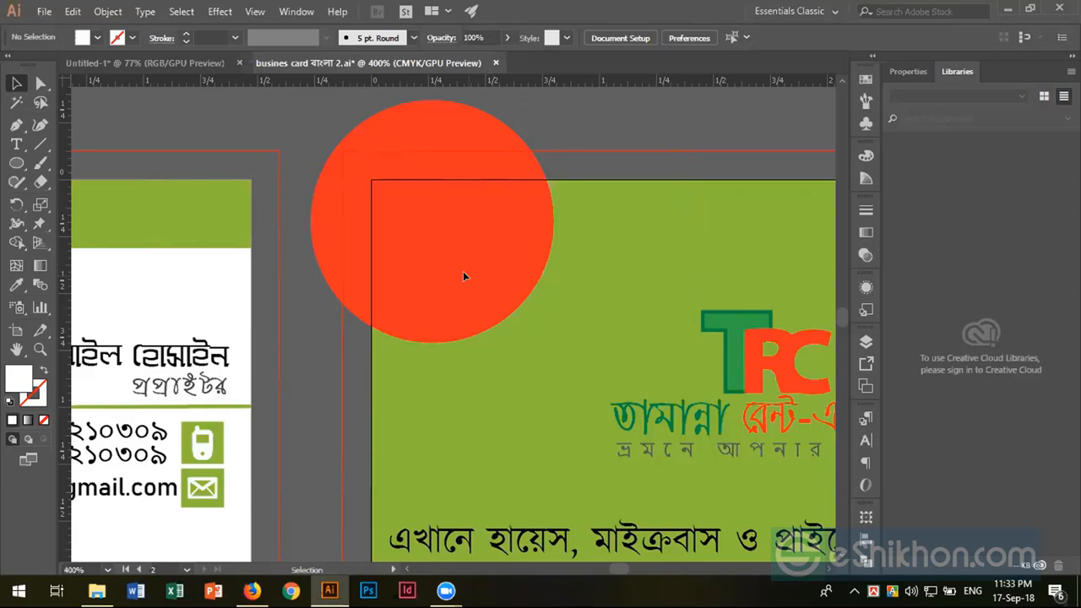
left_click(556, 307)
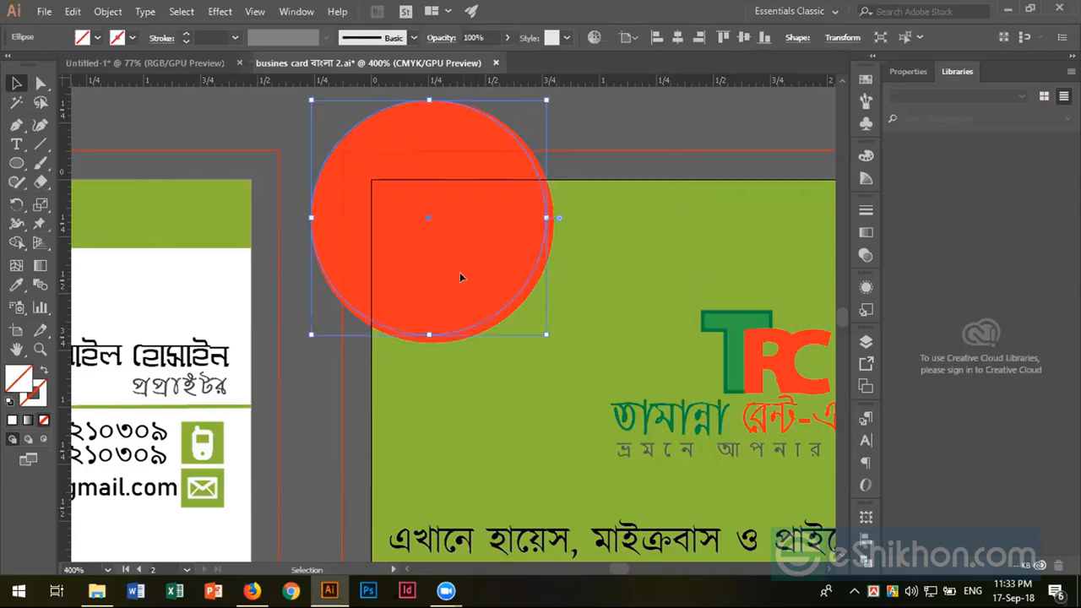
left_click(866, 79)
left_click(690, 121)
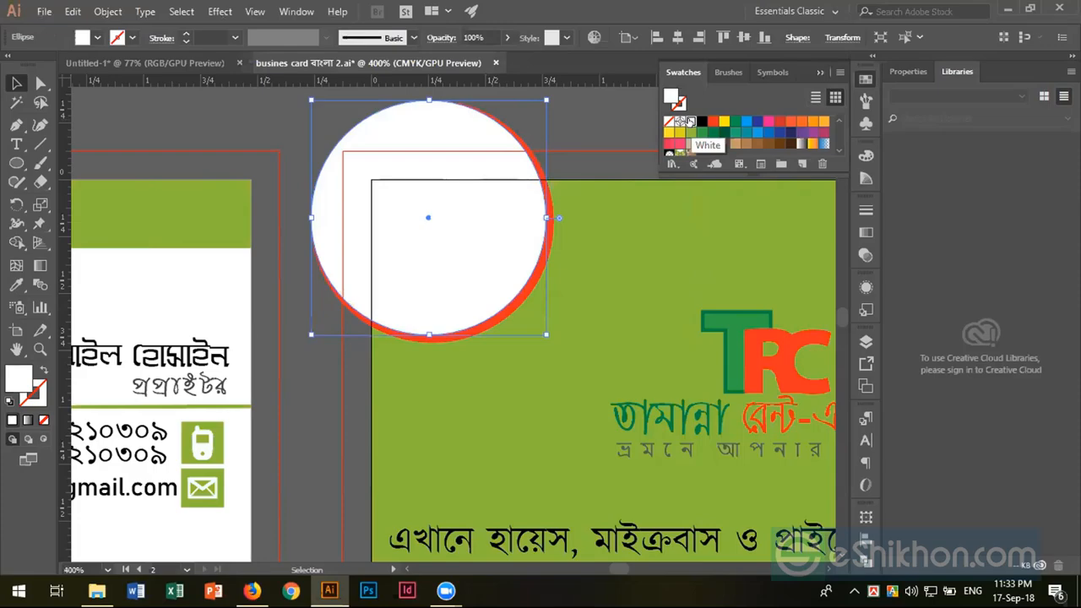
left_click(658, 243)
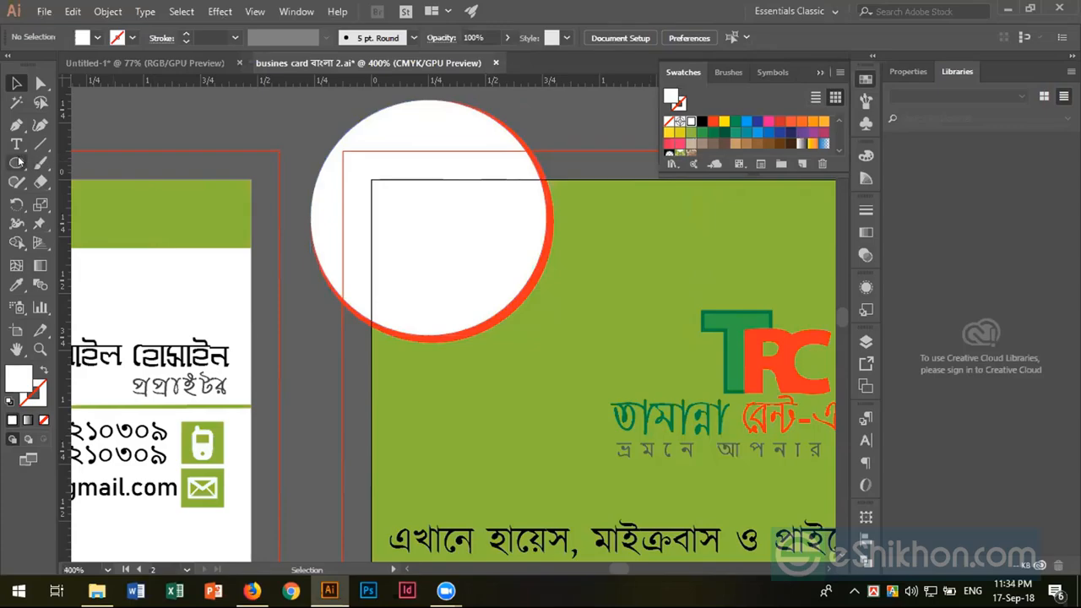
Draw a white rectangle from the green card's upper-left corner, covering the part of the circle that lies inside the card
left_click_drag(19, 161, 92, 160)
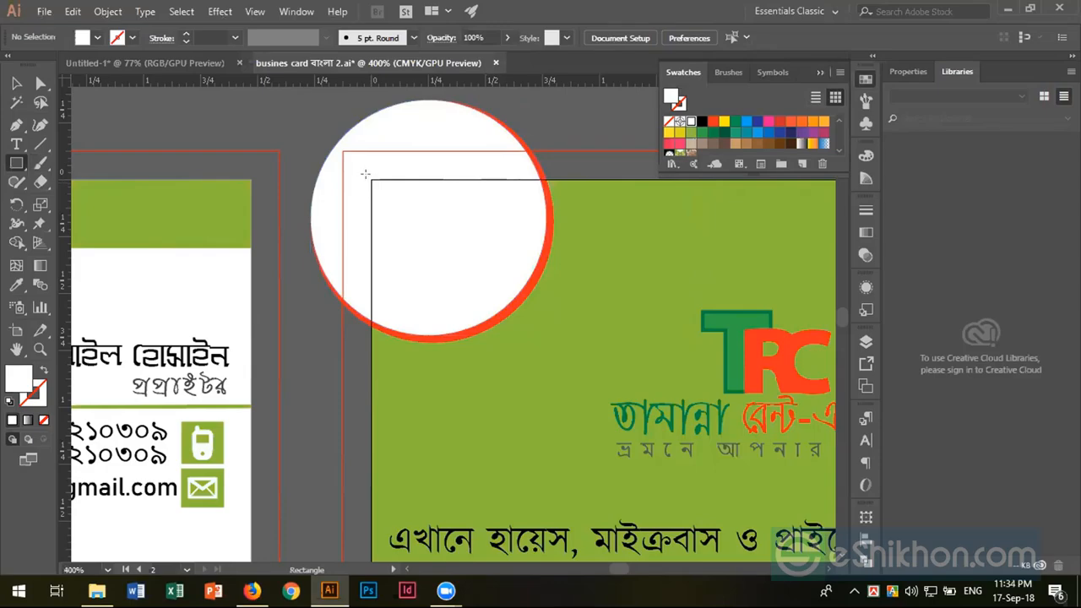
mouse_move(372, 180)
left_mouse_down()
mouse_move(549, 279)
mouse_move(631, 348)
left_mouse_up()
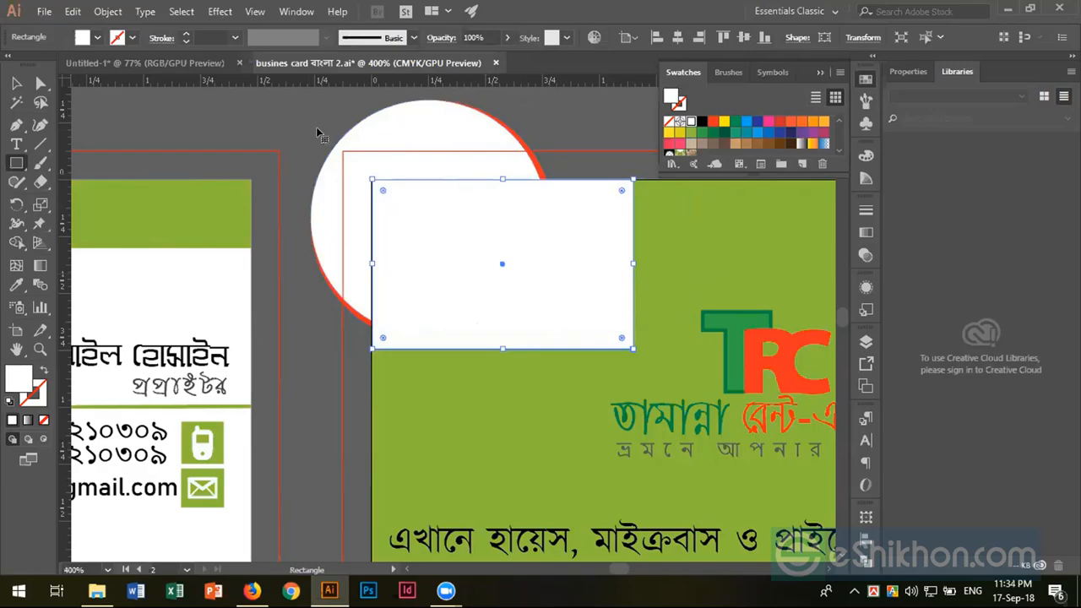
left_click_drag(317, 120, 458, 231)
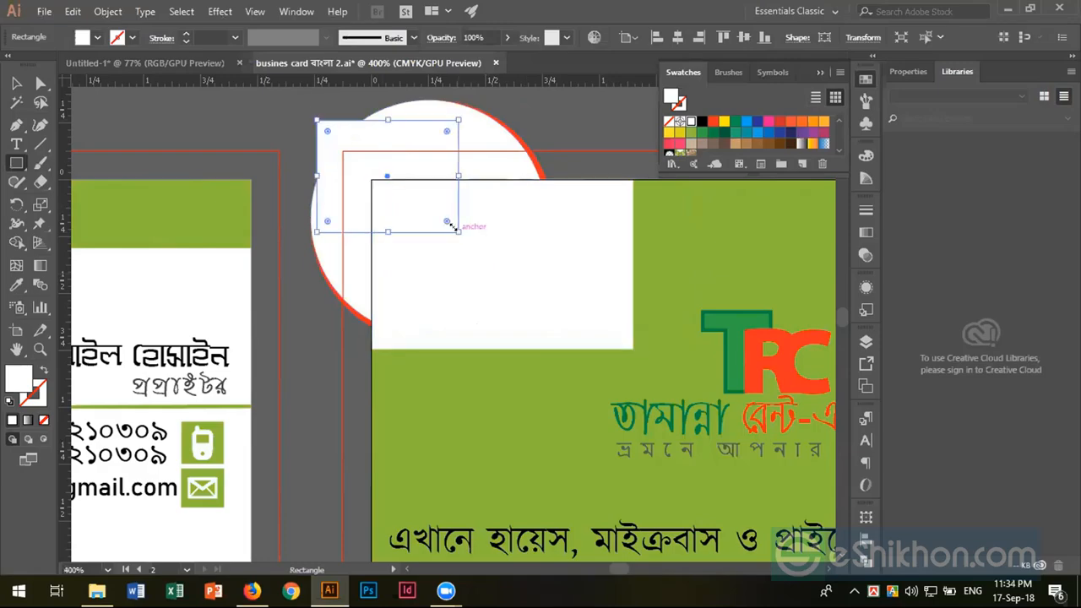
key("ctrl+z")
left_click(616, 207)
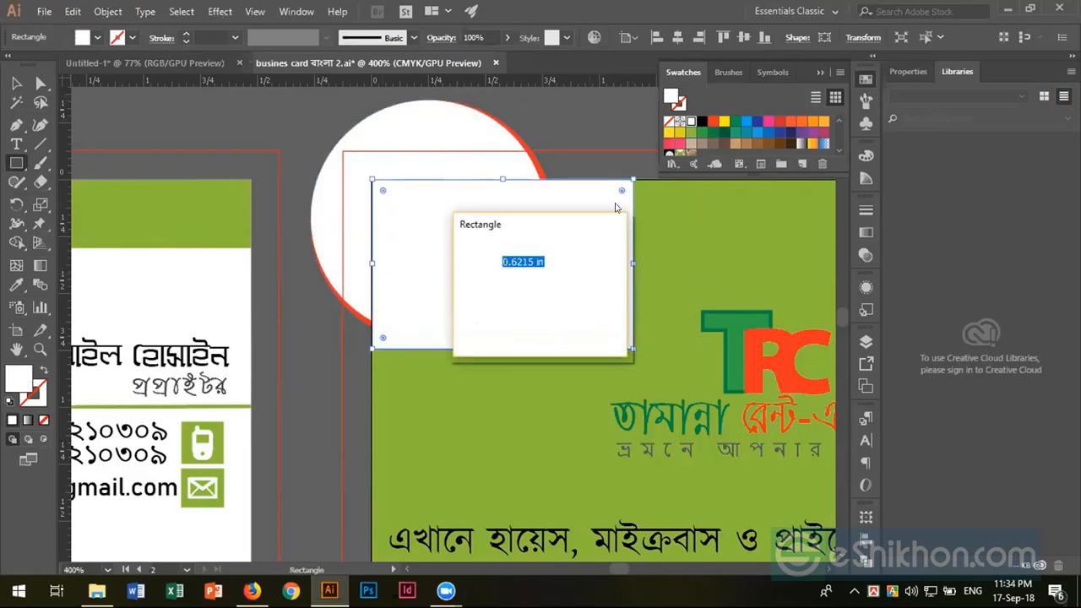
left_click(584, 321)
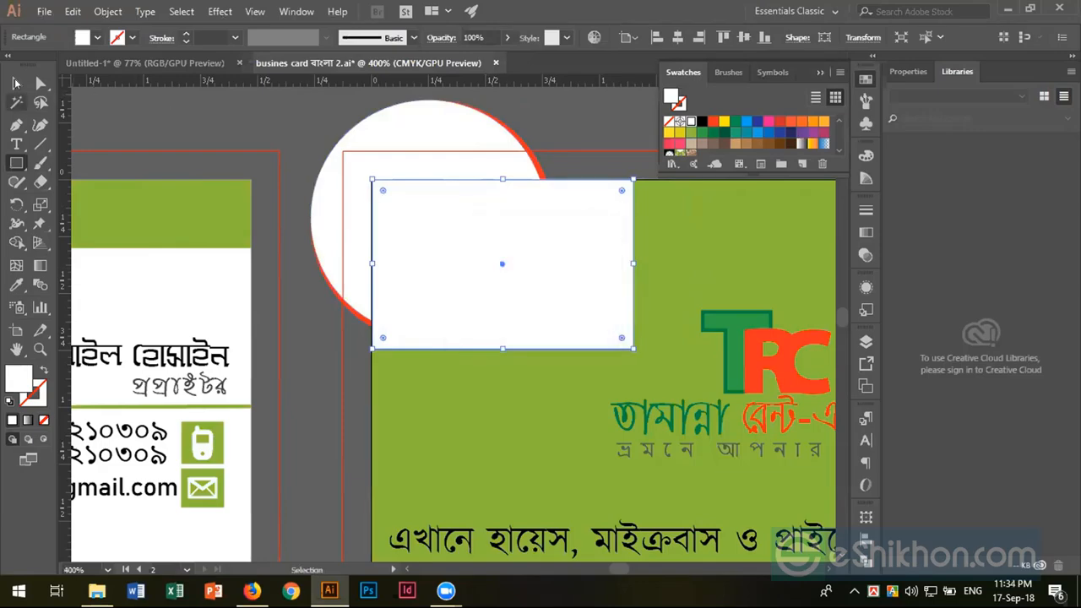
Intersect the white circle and the rectangle with Pathfinder, keeping only their overlap inside the card
left_click(16, 82)
left_click(339, 150)
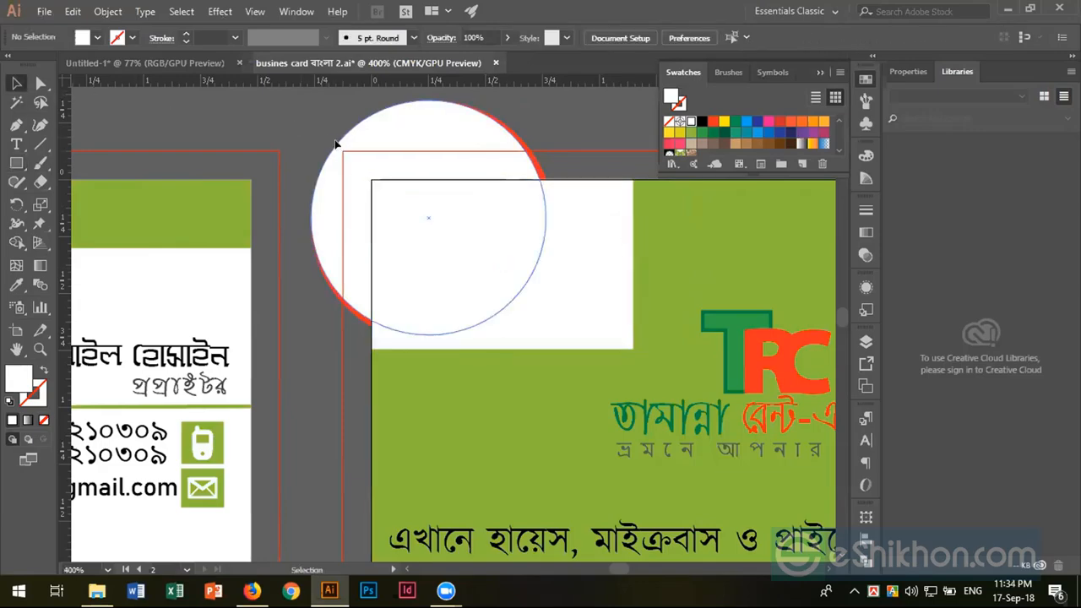
left_click_drag(335, 145, 488, 259)
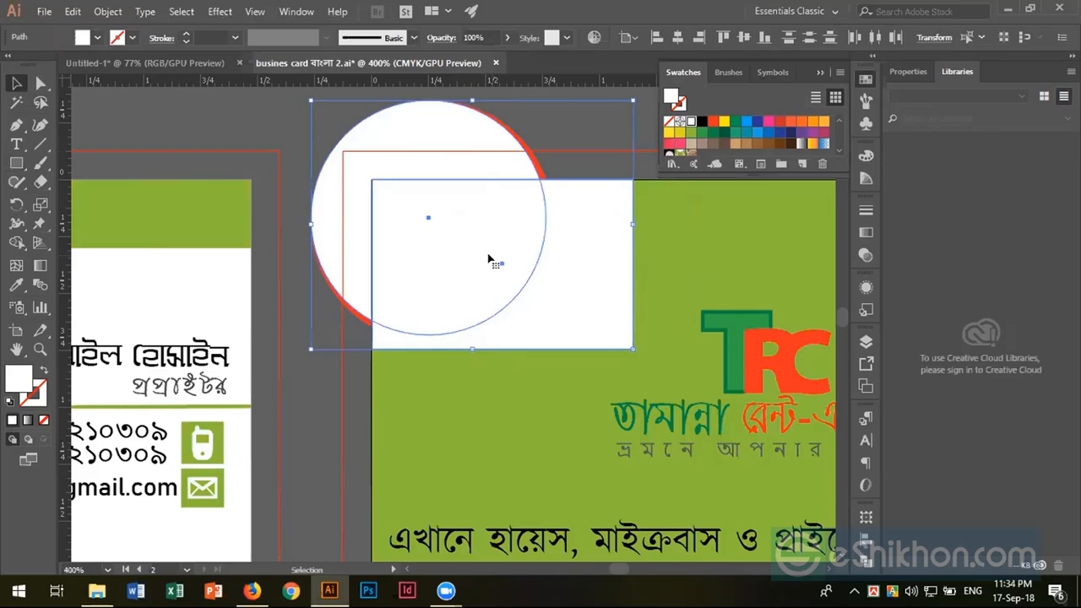
right_click(491, 261)
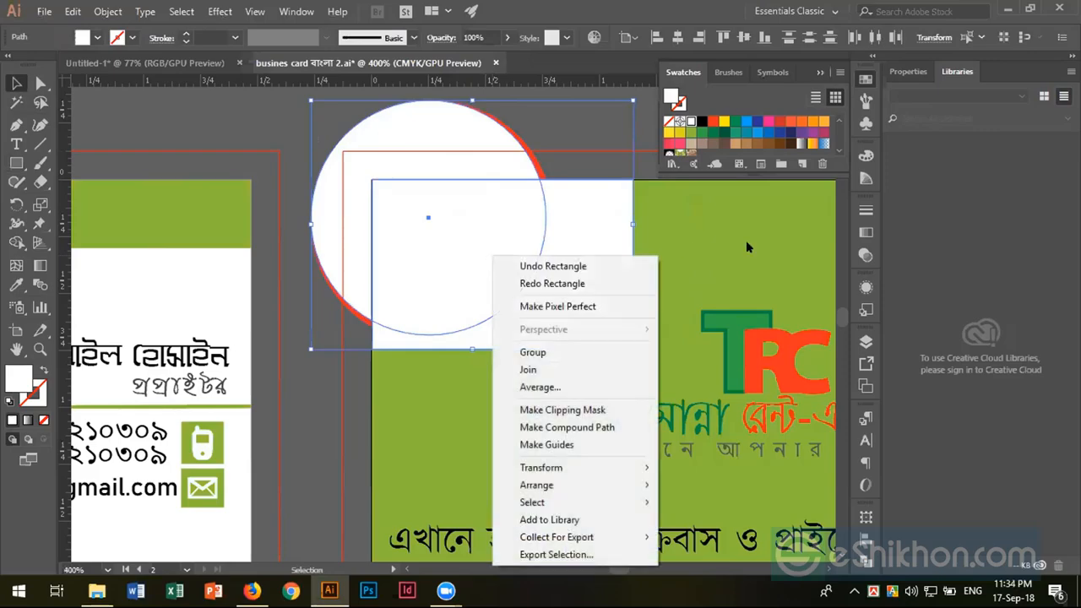
left_click(859, 537)
left_click(860, 537)
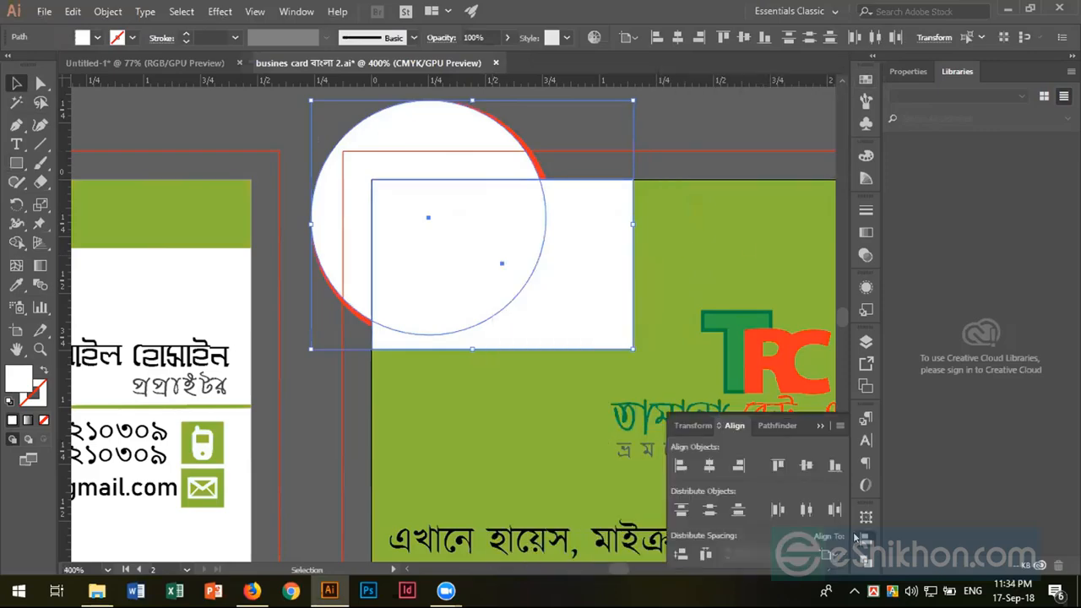
left_click(865, 559)
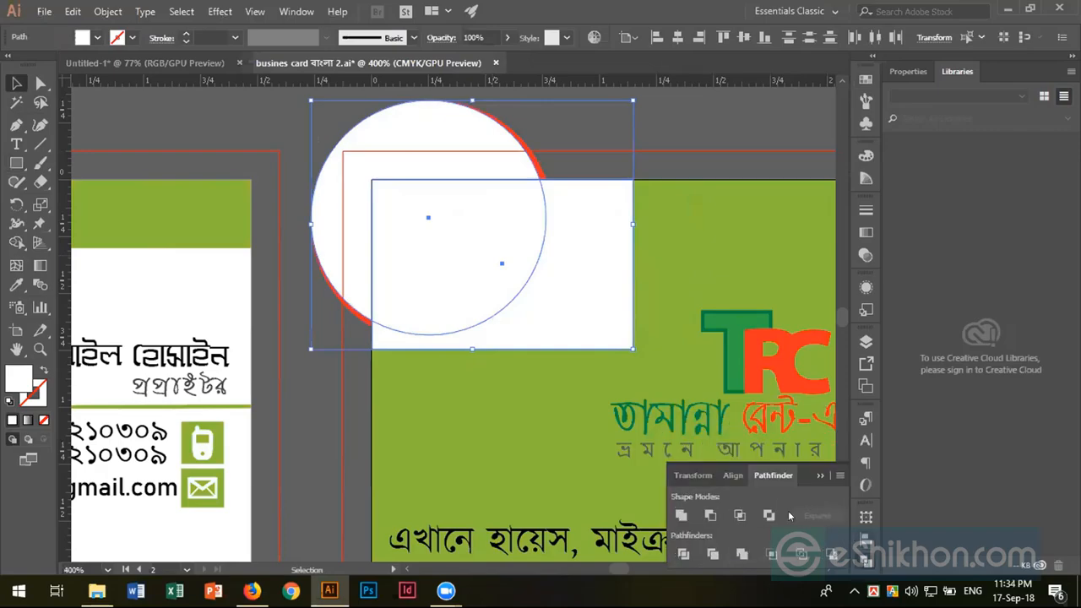
left_click(739, 516)
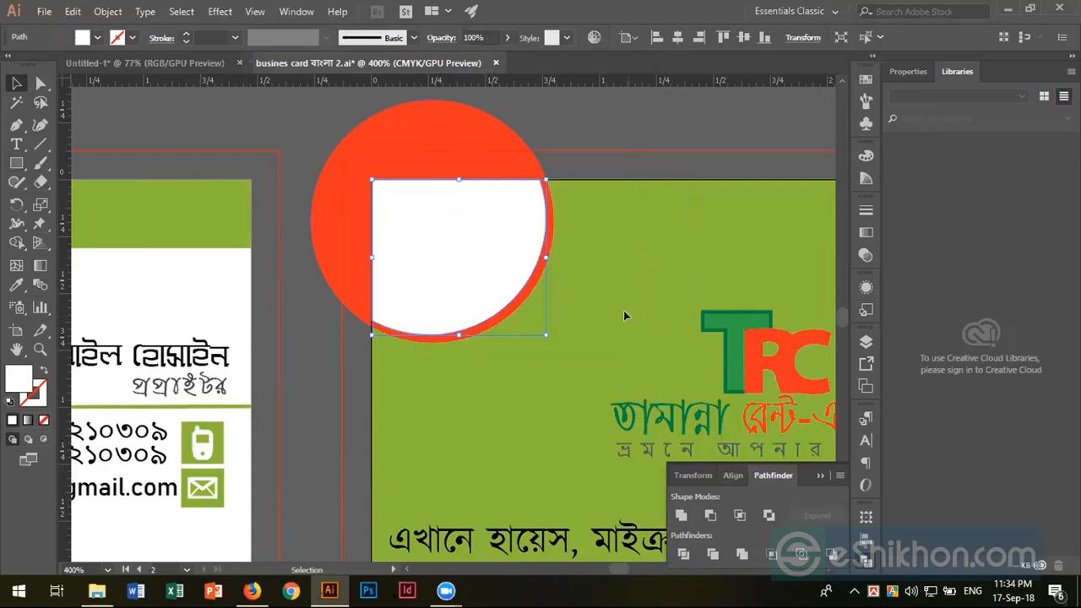
Show the hidden car photo again and clip it with the trimmed white shape using a clipping mask
key("ctrl+b")
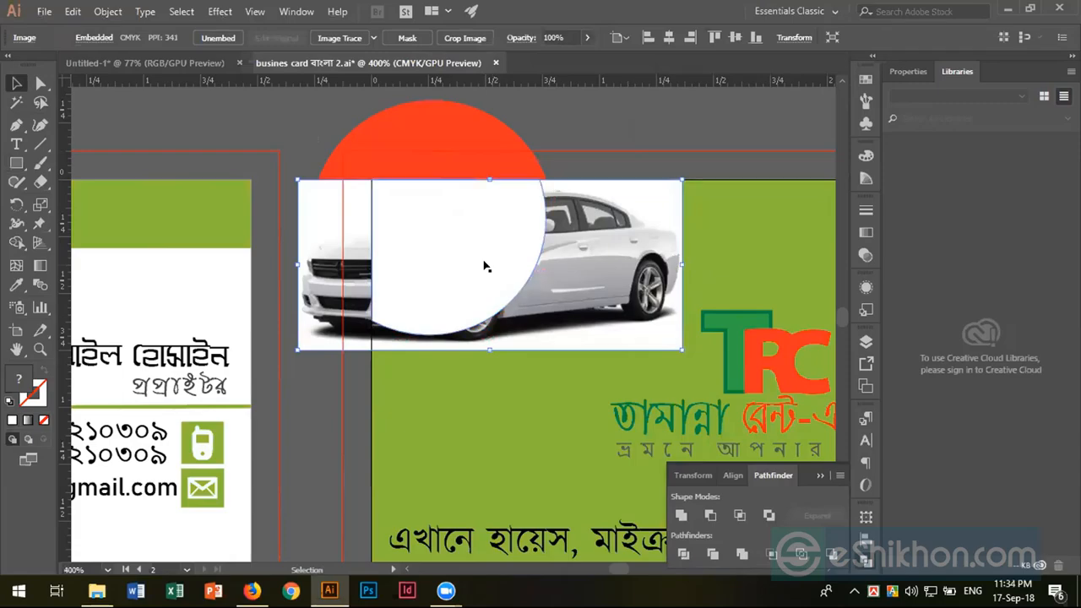
left_click(498, 238)
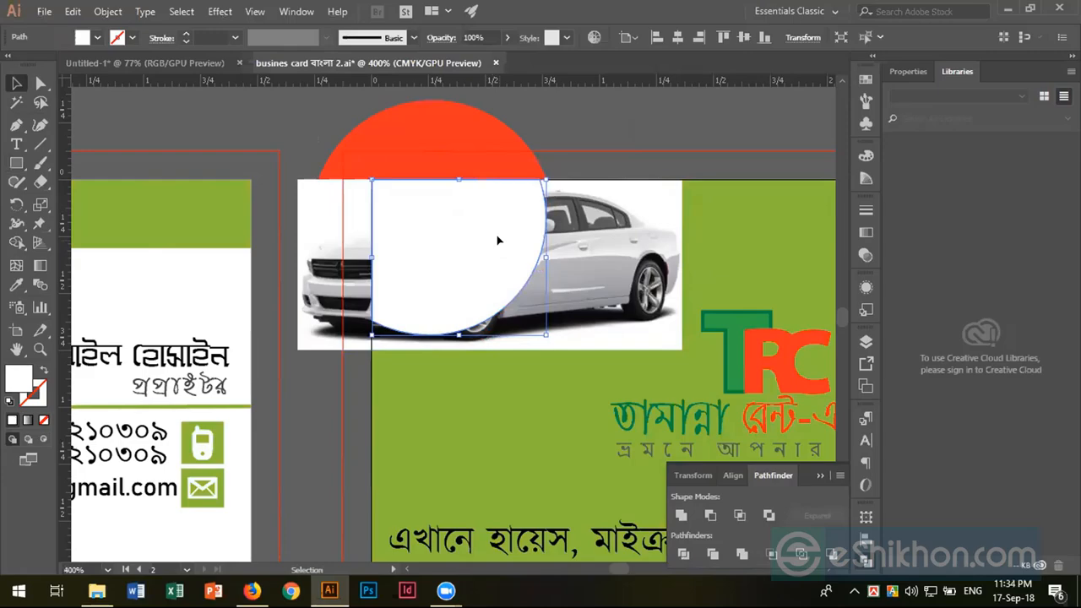
left_click(620, 241, "shift")
right_click(526, 234)
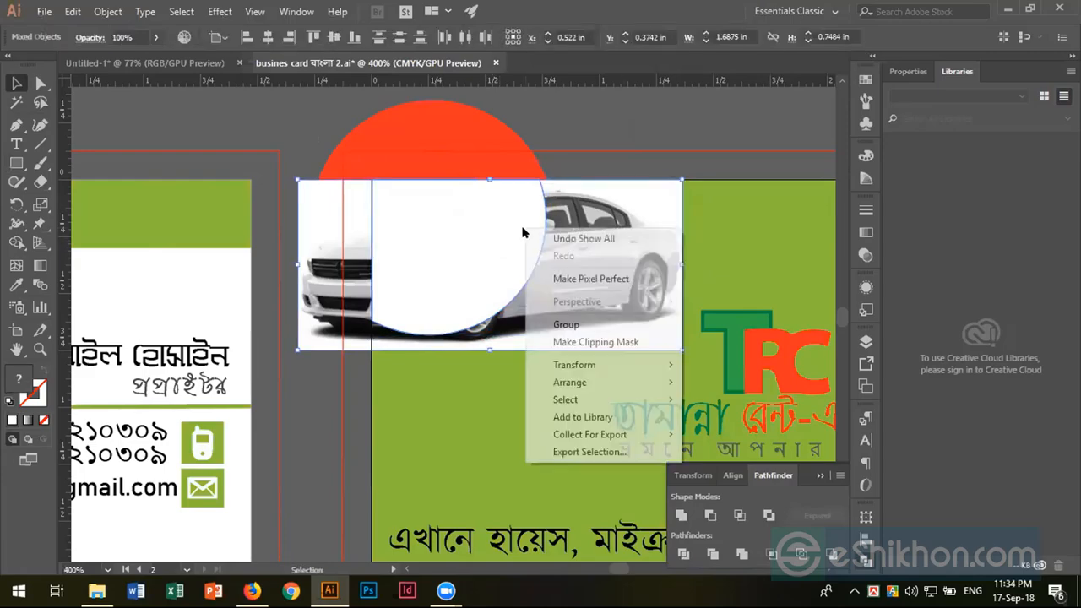
left_click(574, 340)
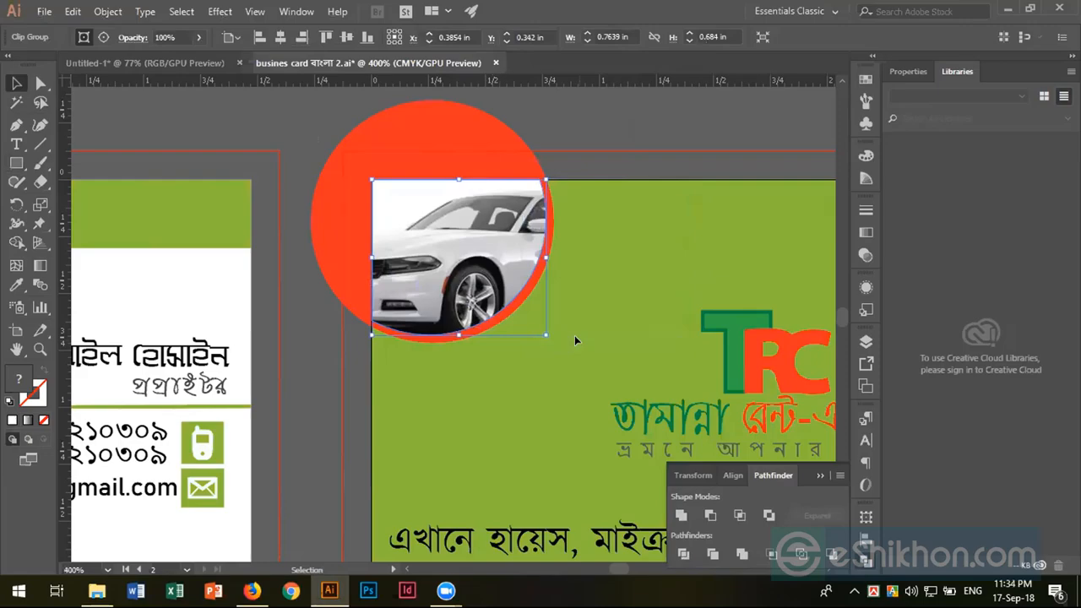